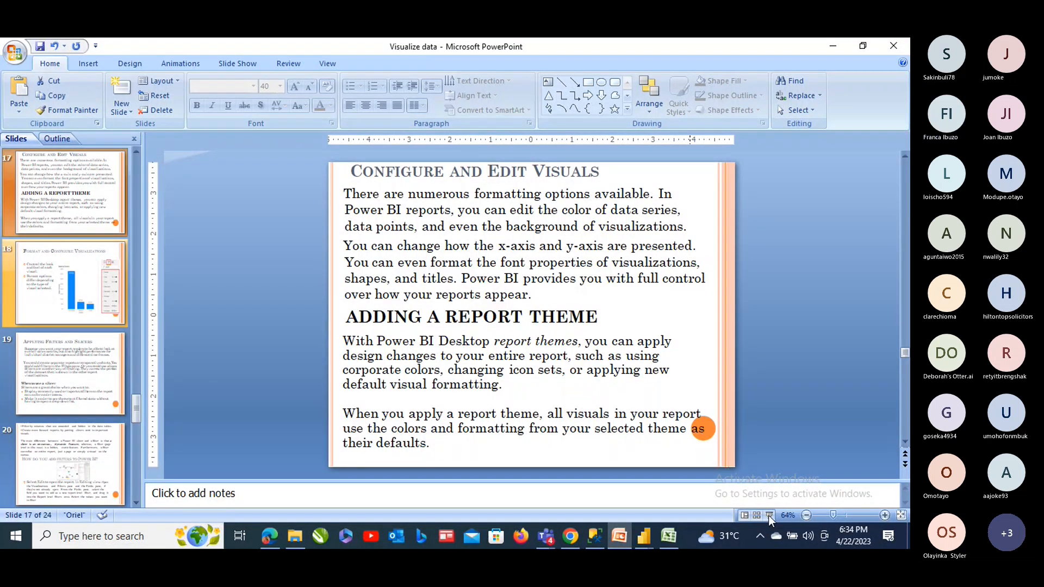
# Switch to the Sales - Copy (3) workbook in Excel and view the filter values of the Channel and Promotion Name columns
pyautogui.moveTo(624, 544)
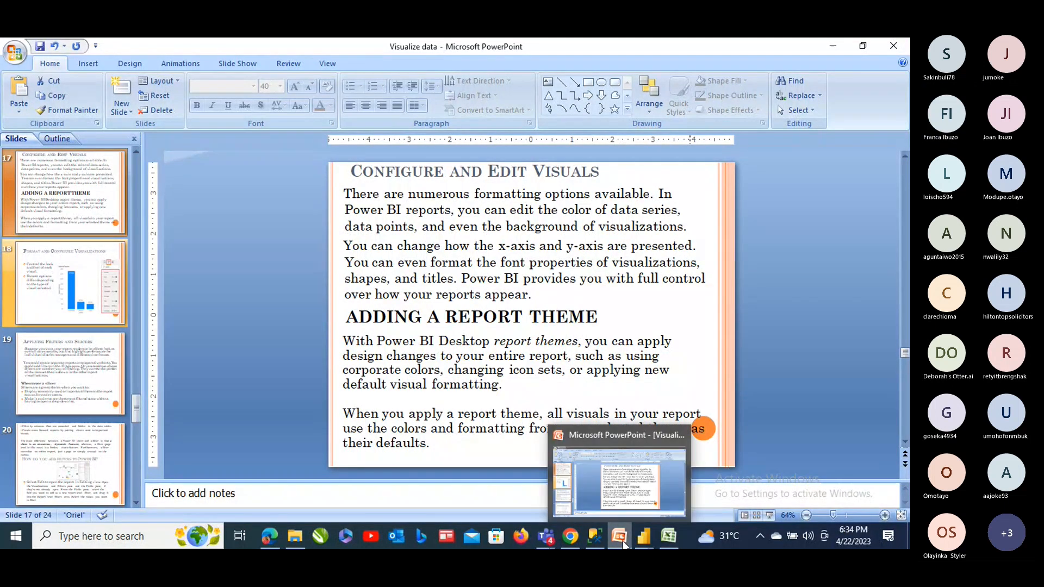
pyautogui.moveTo(669, 537)
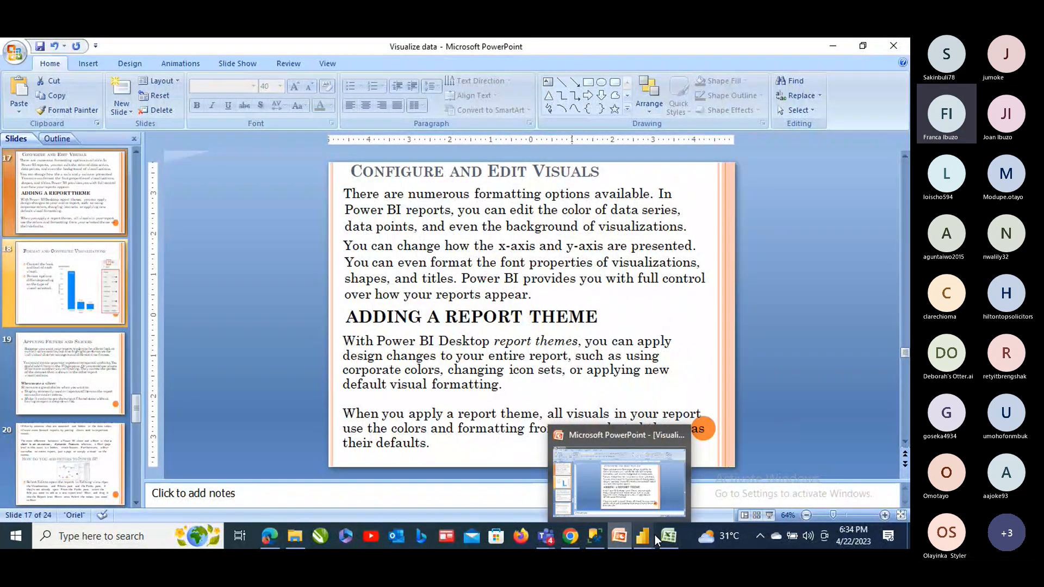
pyautogui.click(669, 538)
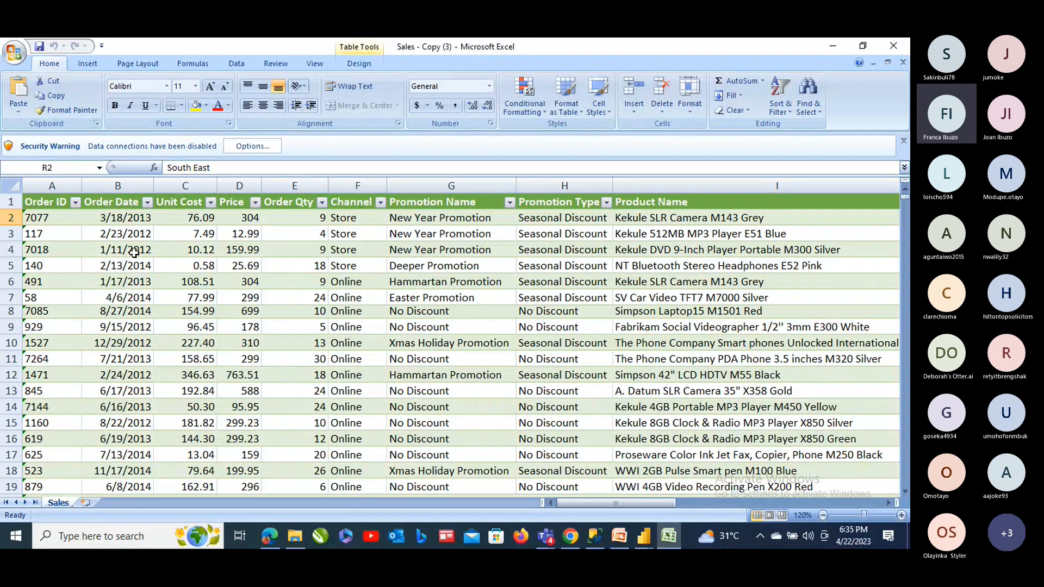
pyautogui.click(382, 205)
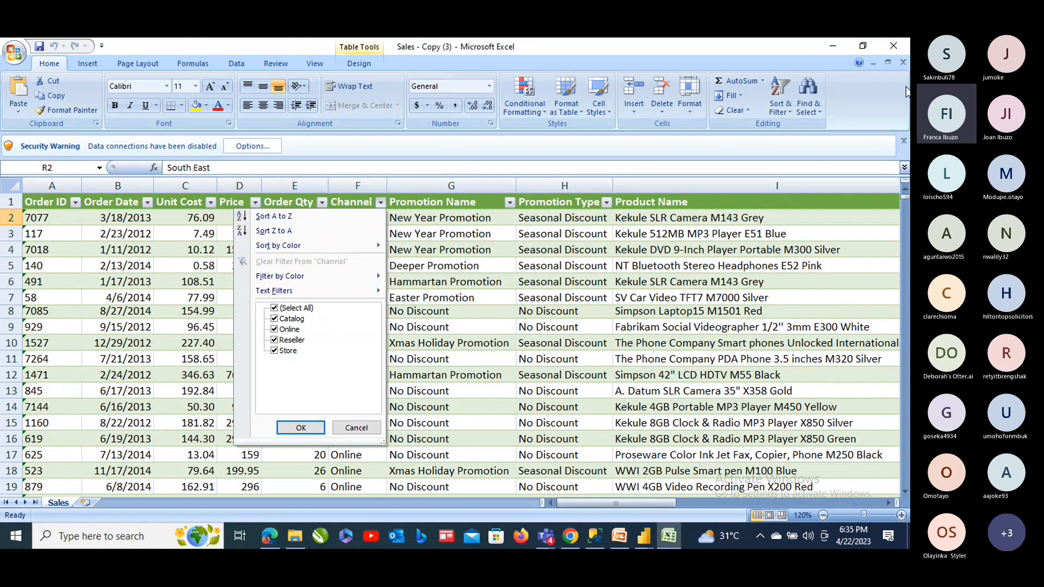
pyautogui.click(510, 202)
pyautogui.click(510, 201)
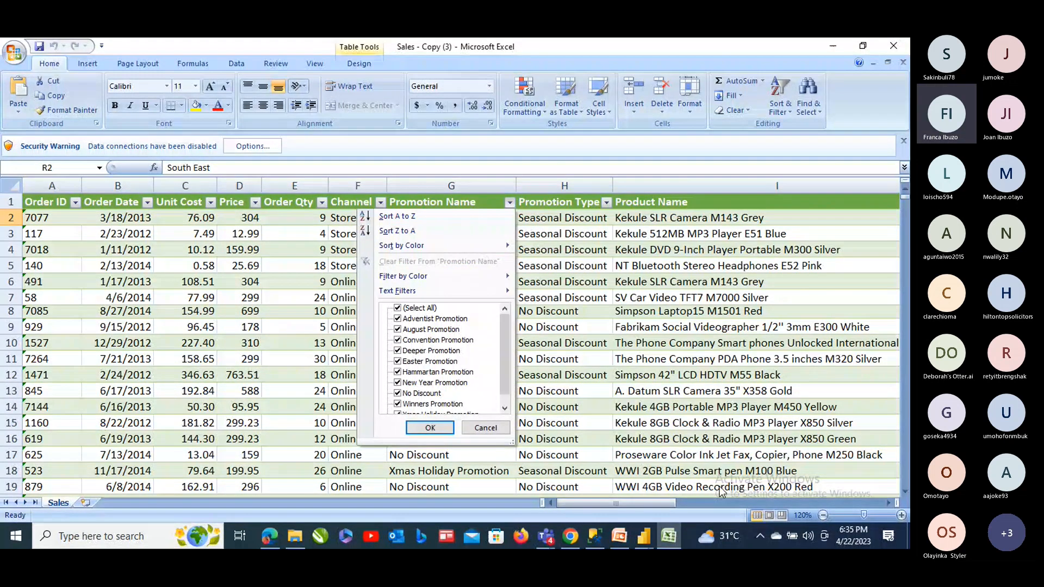
# View the filter values of the Manufacturer, Brand Name and Product Sub Category columns
pyautogui.moveTo(665, 505); pyautogui.dragTo(772, 497)
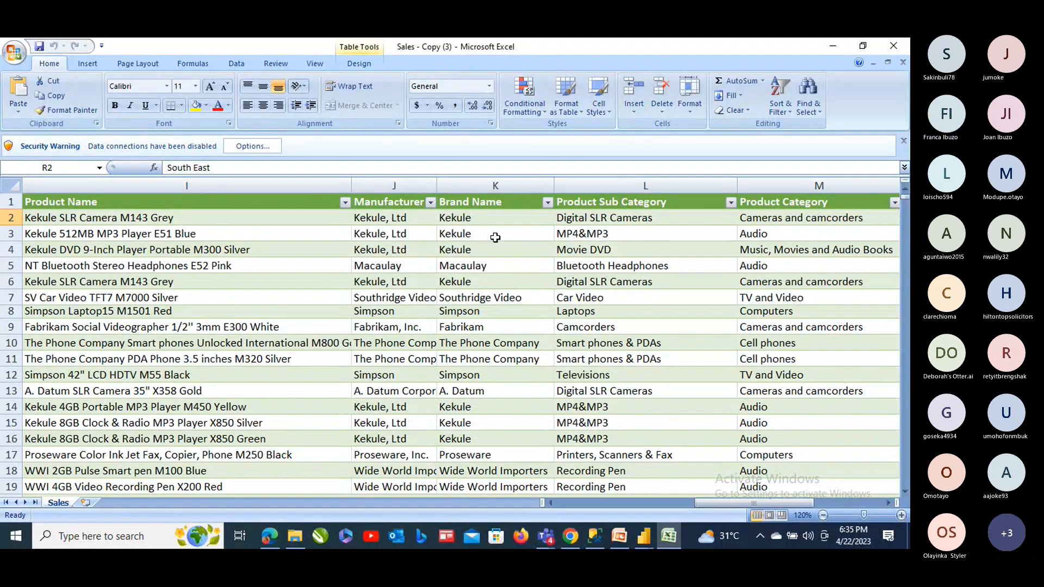
pyautogui.click(431, 202)
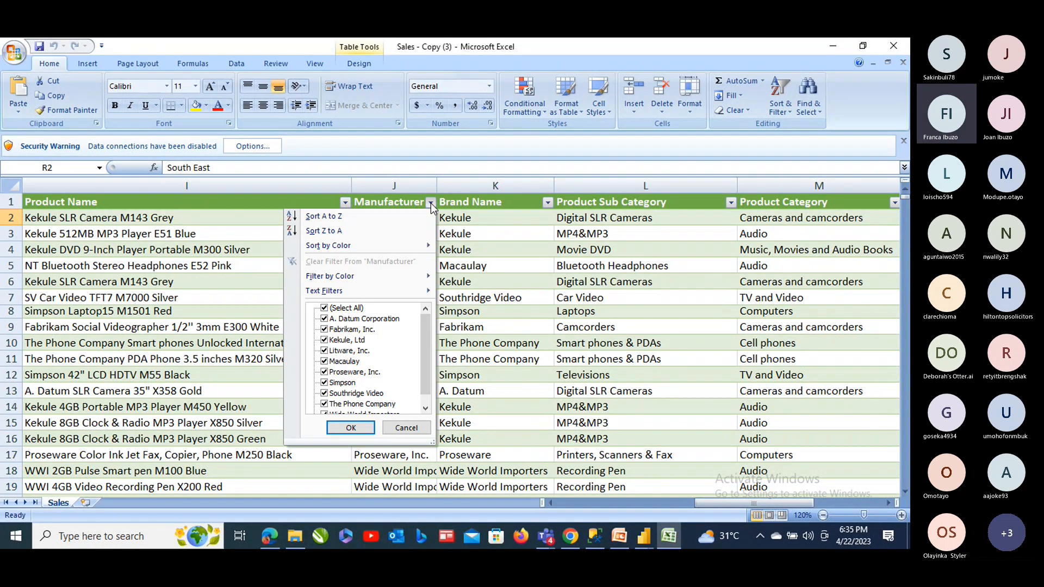
pyautogui.click(729, 203)
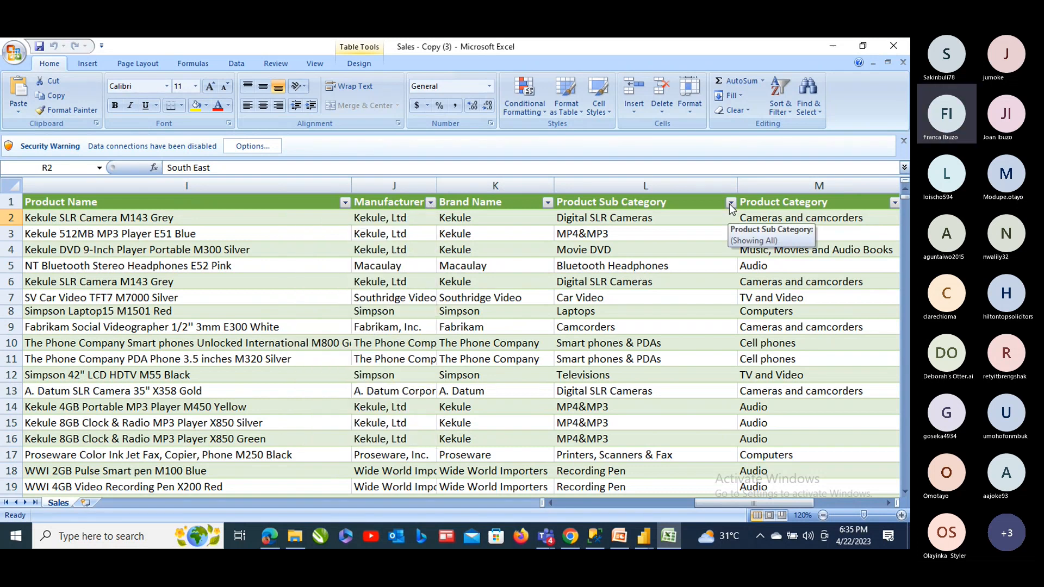
pyautogui.click(548, 203)
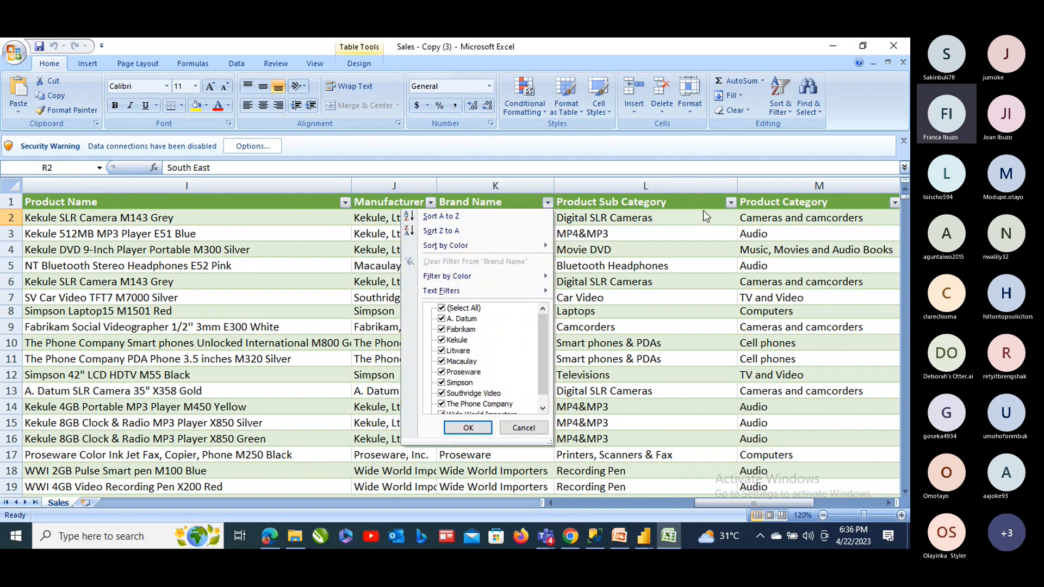
pyautogui.click(730, 204)
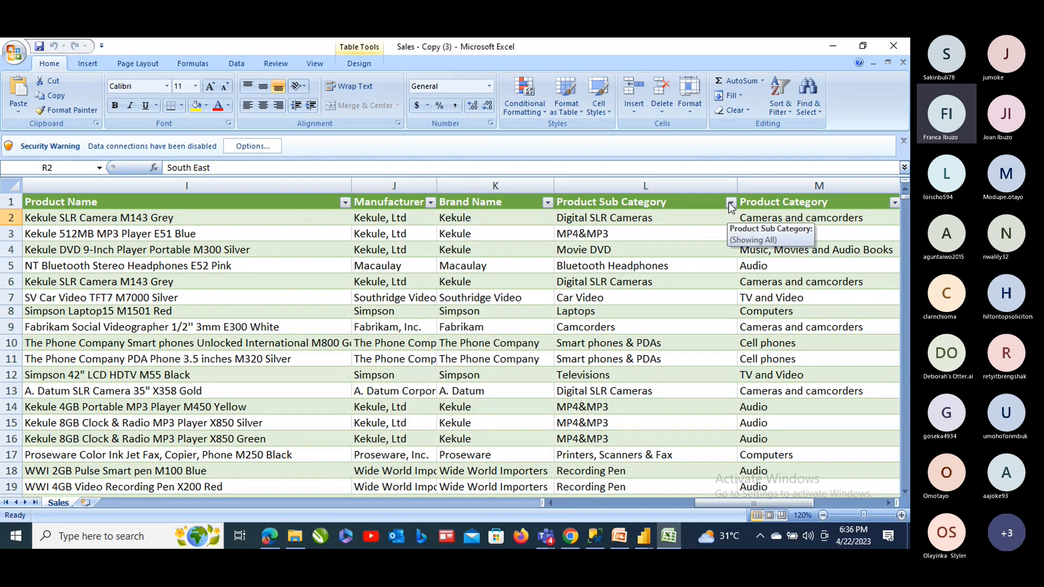
pyautogui.click(729, 203)
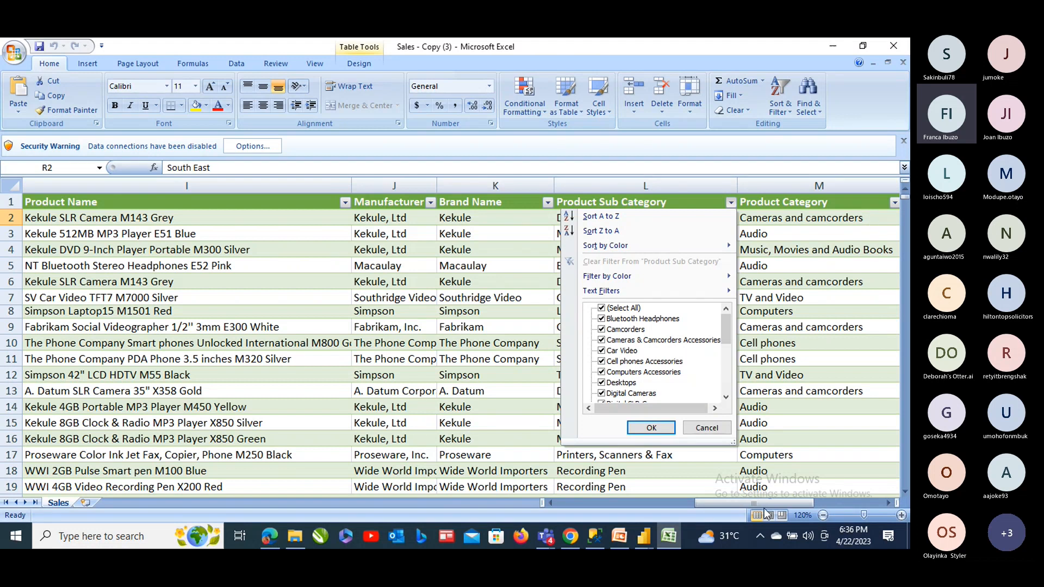
# View the filter values of the Product Category and Store Name columns
pyautogui.moveTo(768, 503); pyautogui.dragTo(802, 502)
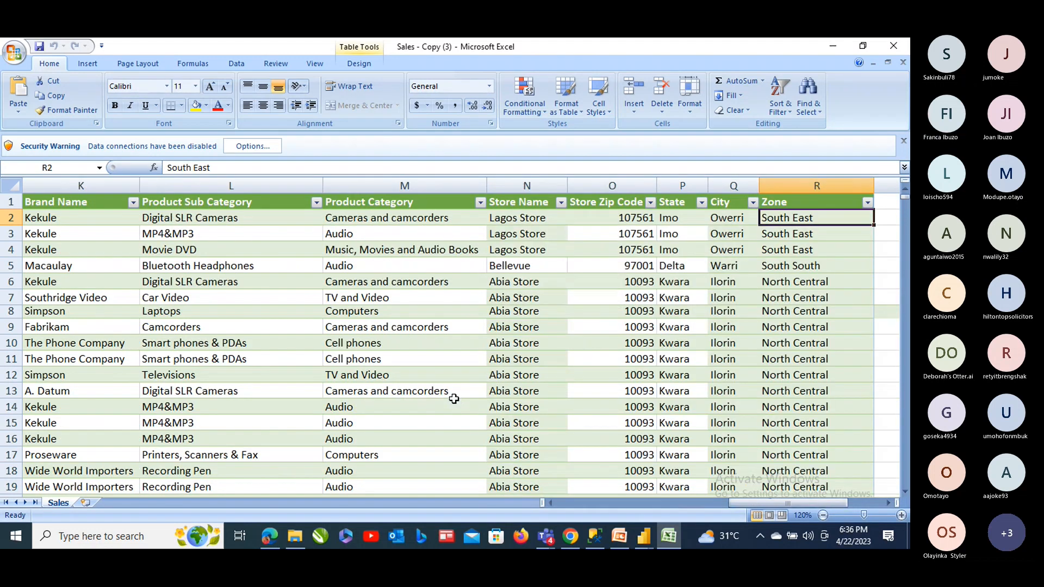
pyautogui.click(481, 203)
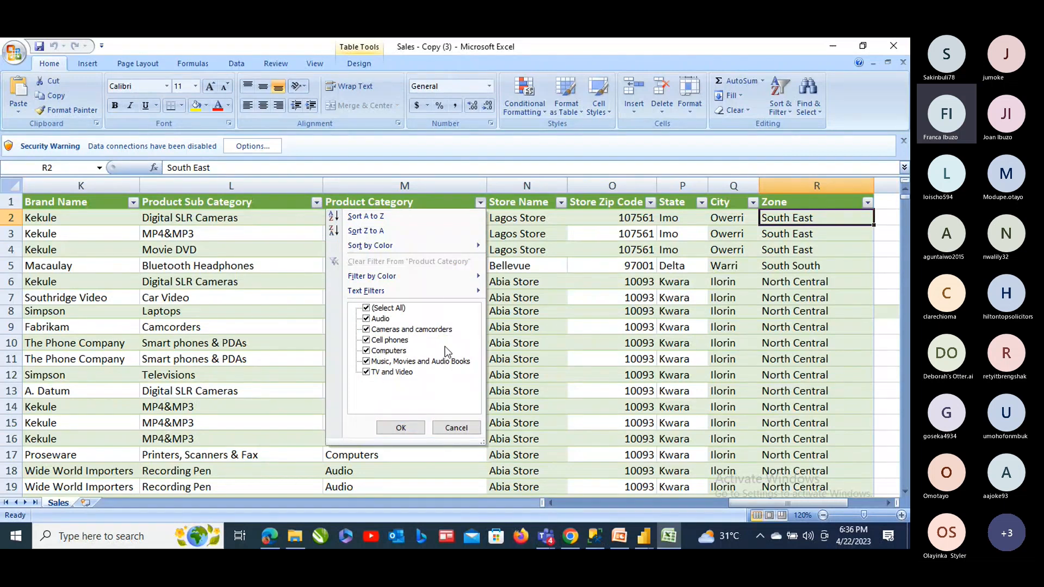
pyautogui.click(559, 202)
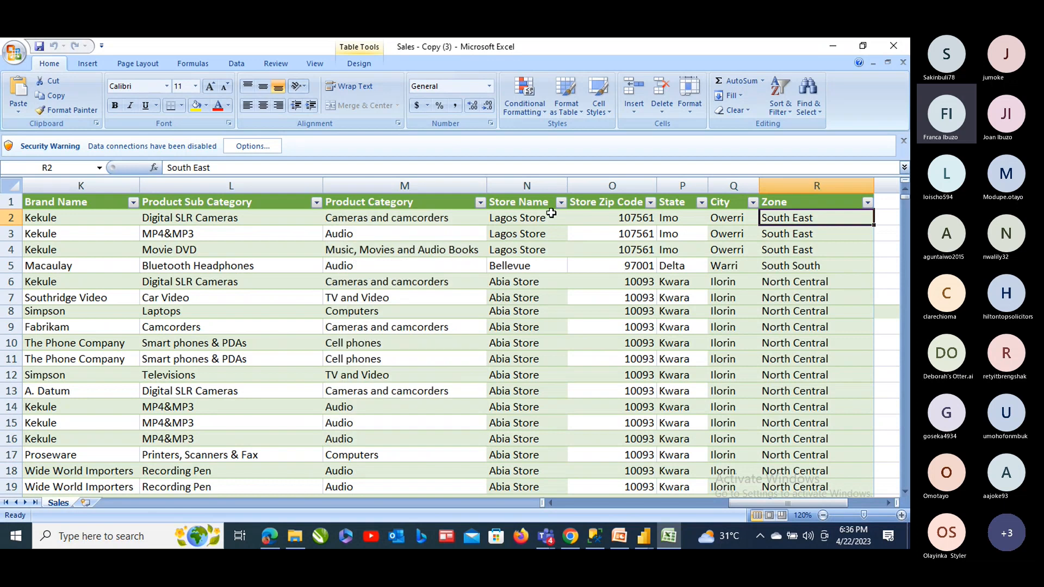
pyautogui.click(560, 202)
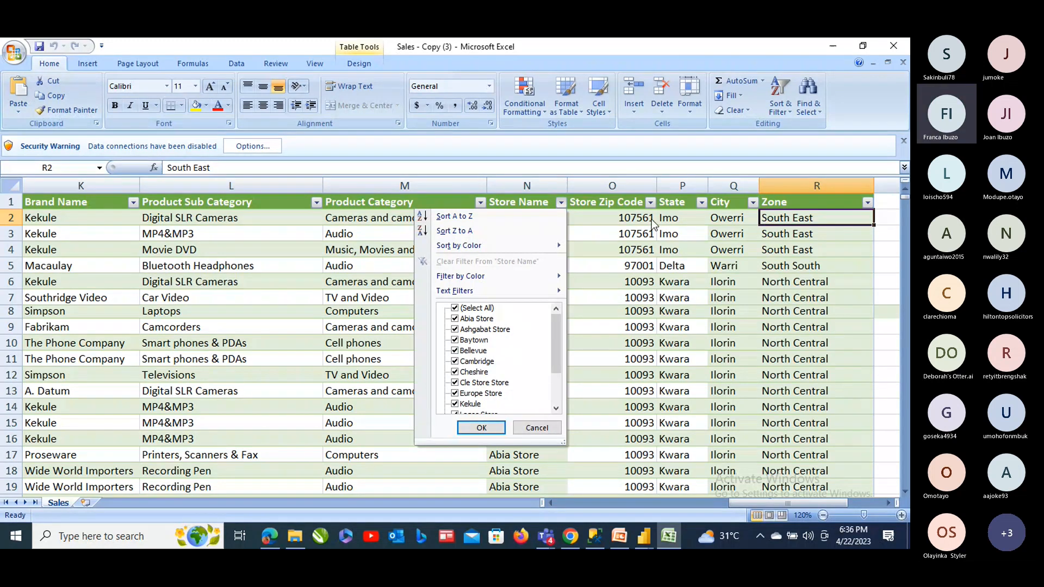
# View the filter values of the State, City and Zone columns
pyautogui.click(702, 204)
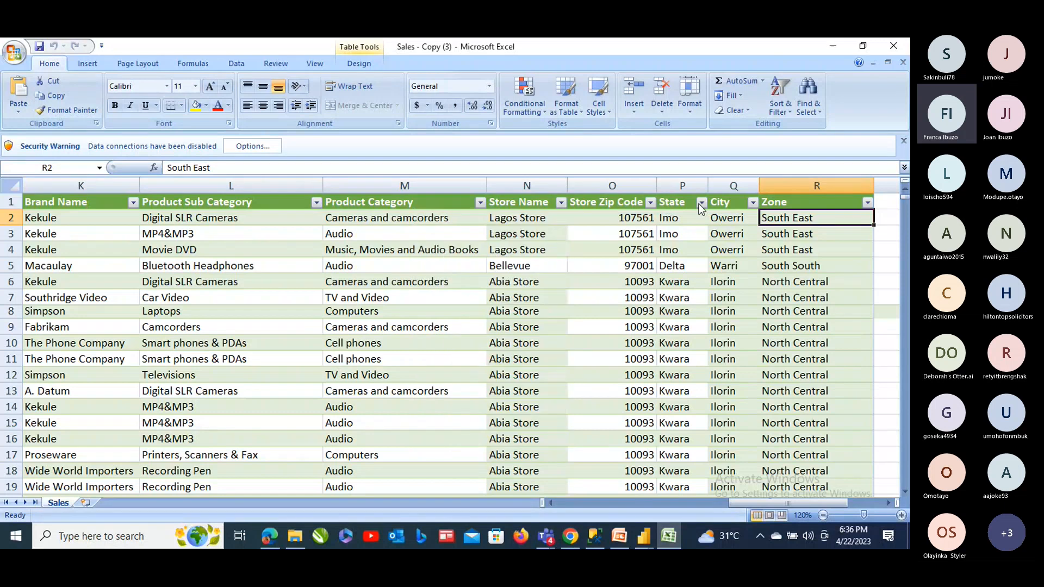
pyautogui.click(701, 204)
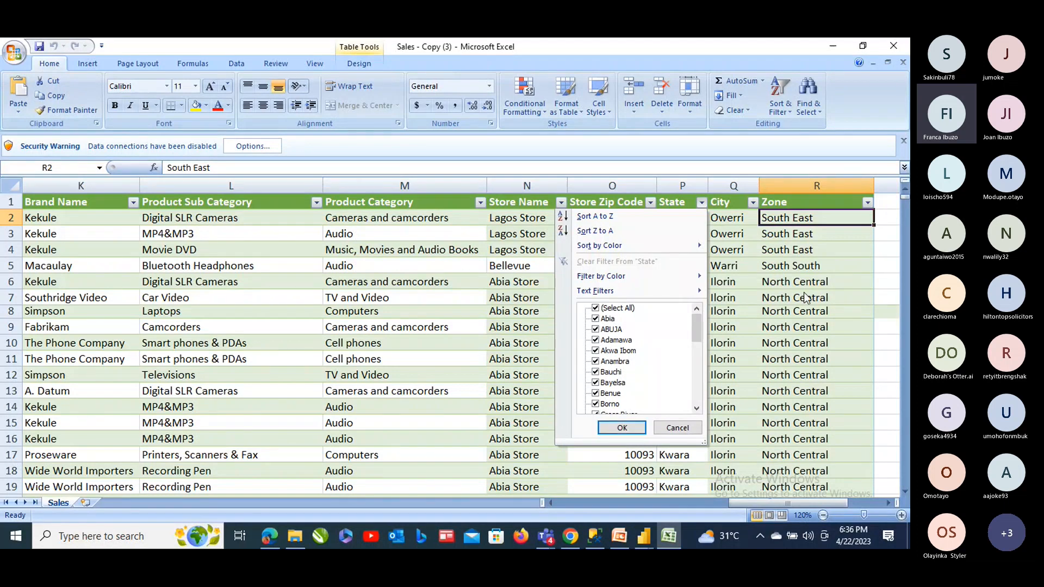
pyautogui.click(754, 204)
pyautogui.click(753, 203)
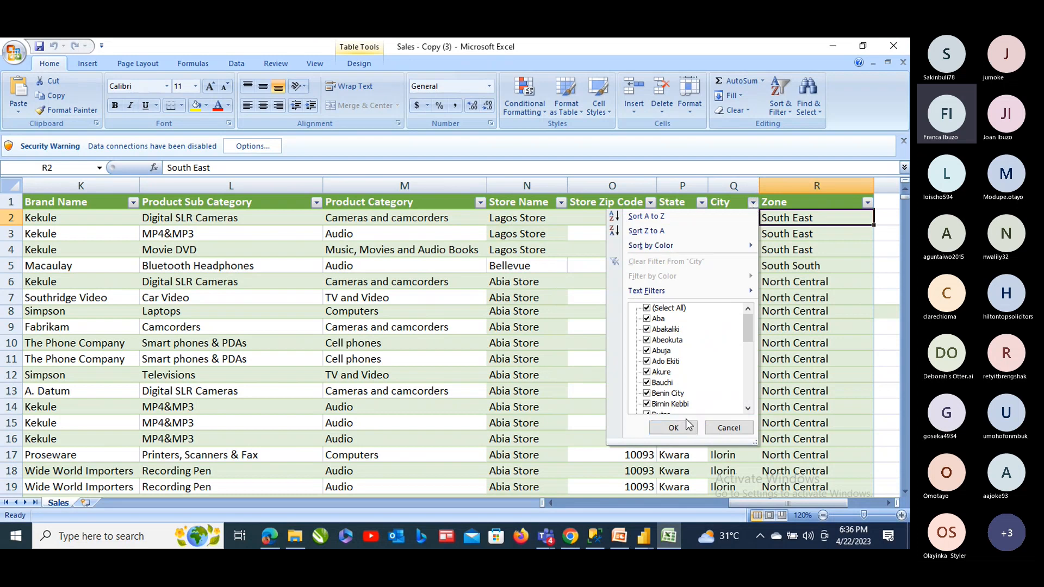
pyautogui.click(867, 203)
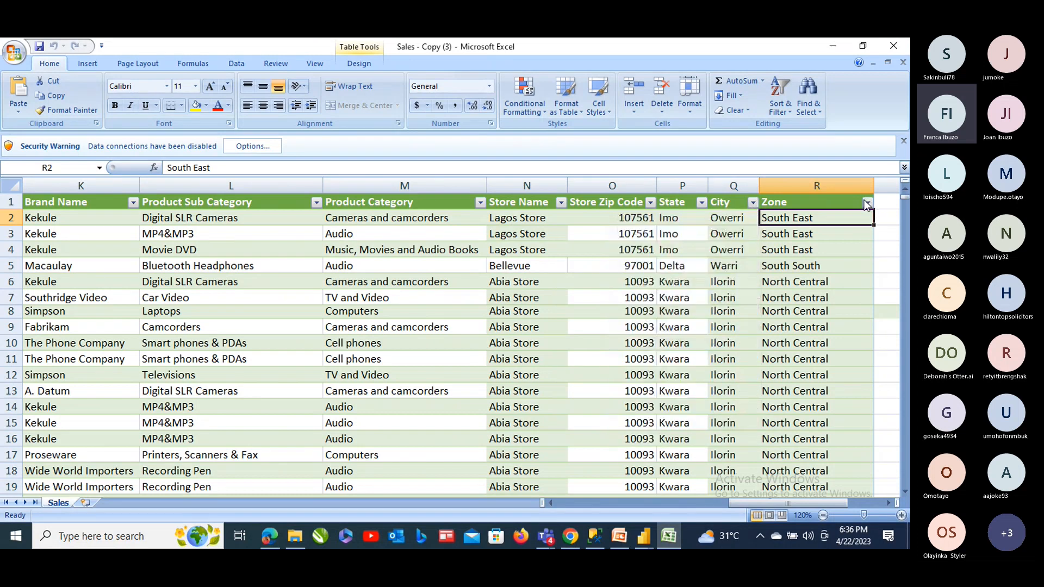
pyautogui.click(866, 203)
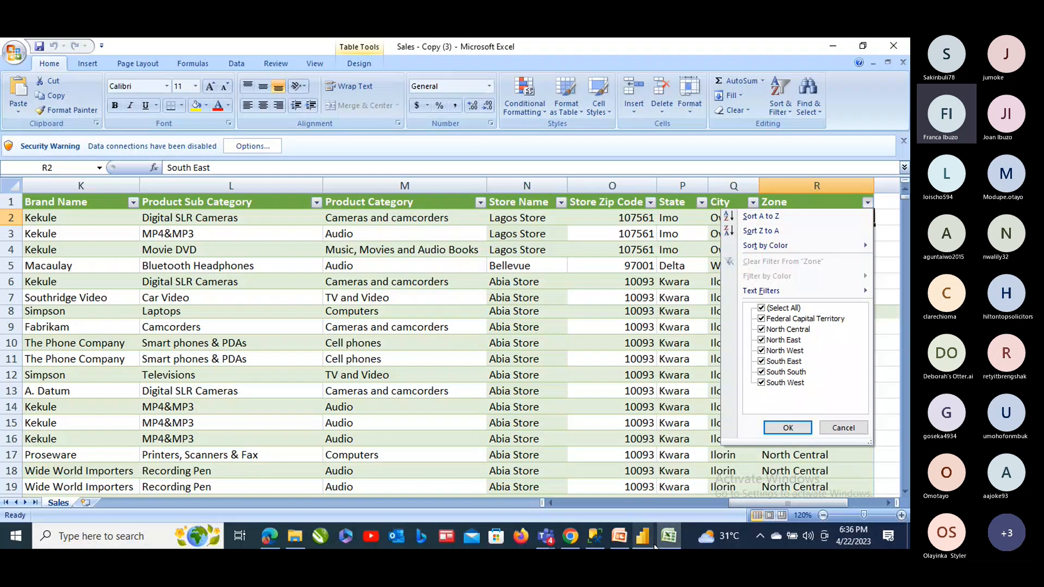
# Switch to the untitled Power BI Desktop report and get data from the Excel workbook Sales - Copy (3)
pyautogui.moveTo(643, 538)
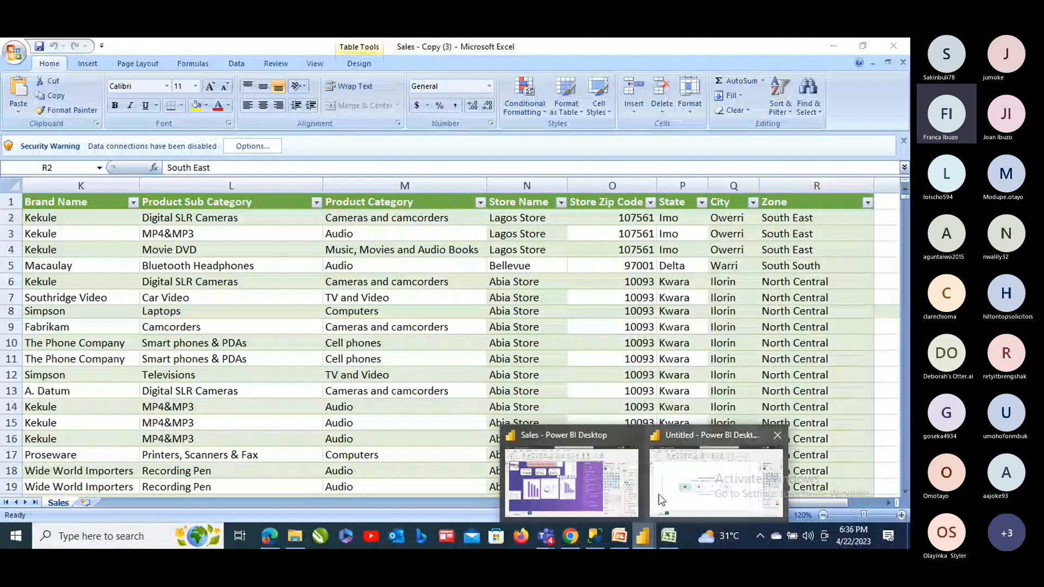
pyautogui.click(658, 494)
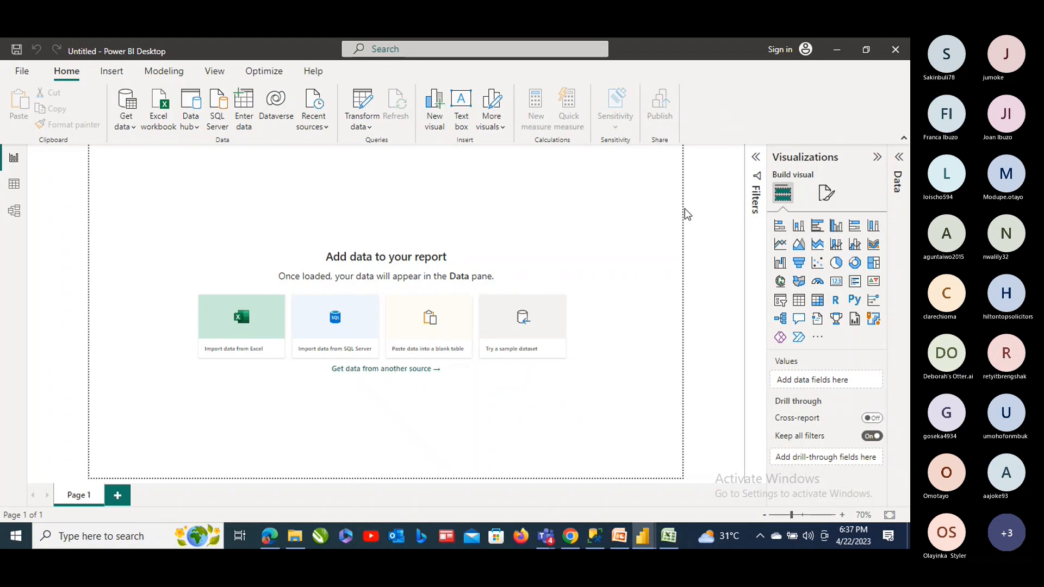
pyautogui.click(133, 129)
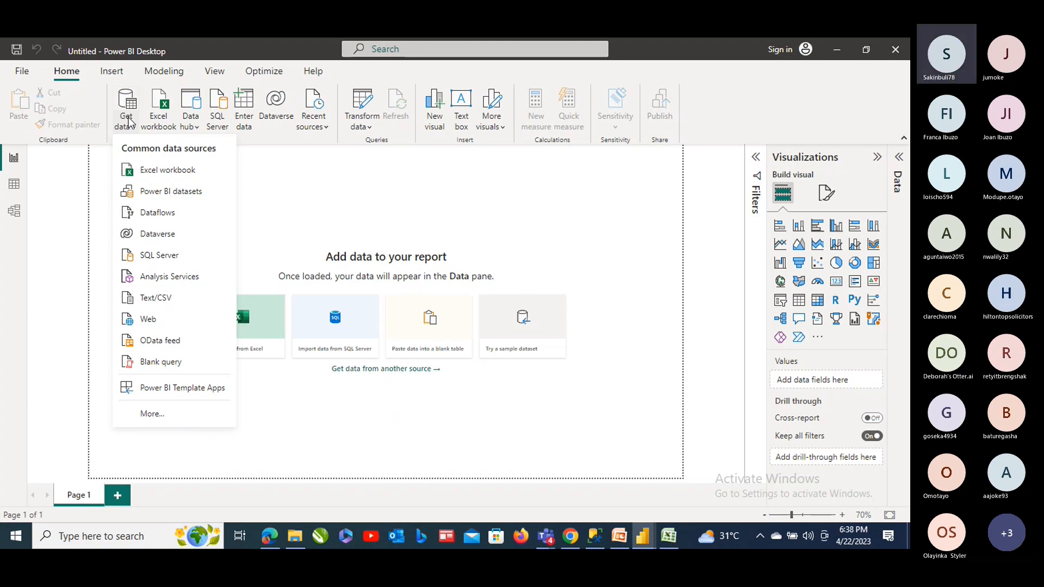
pyautogui.click(166, 172)
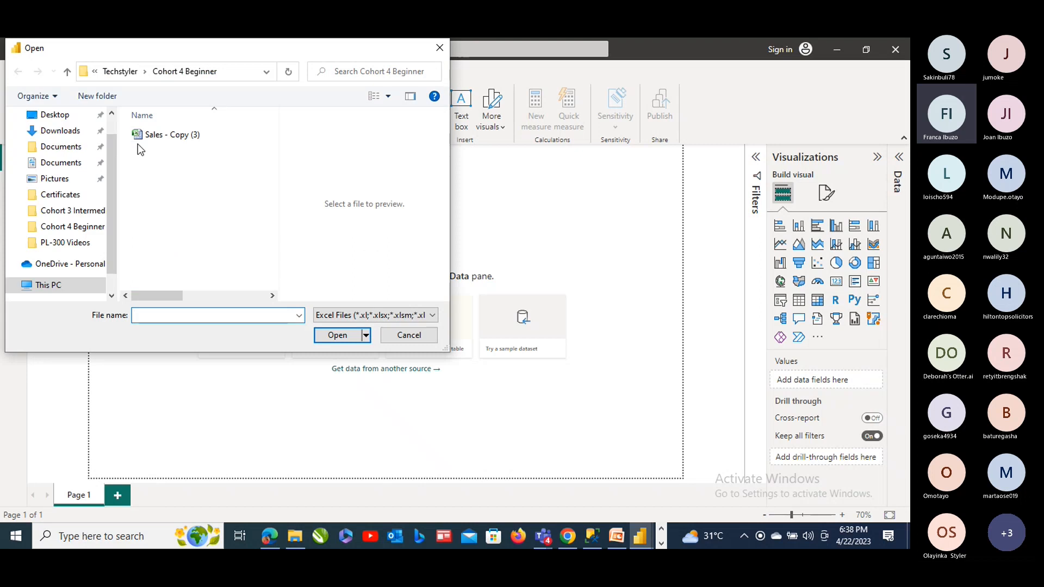
pyautogui.click(155, 136)
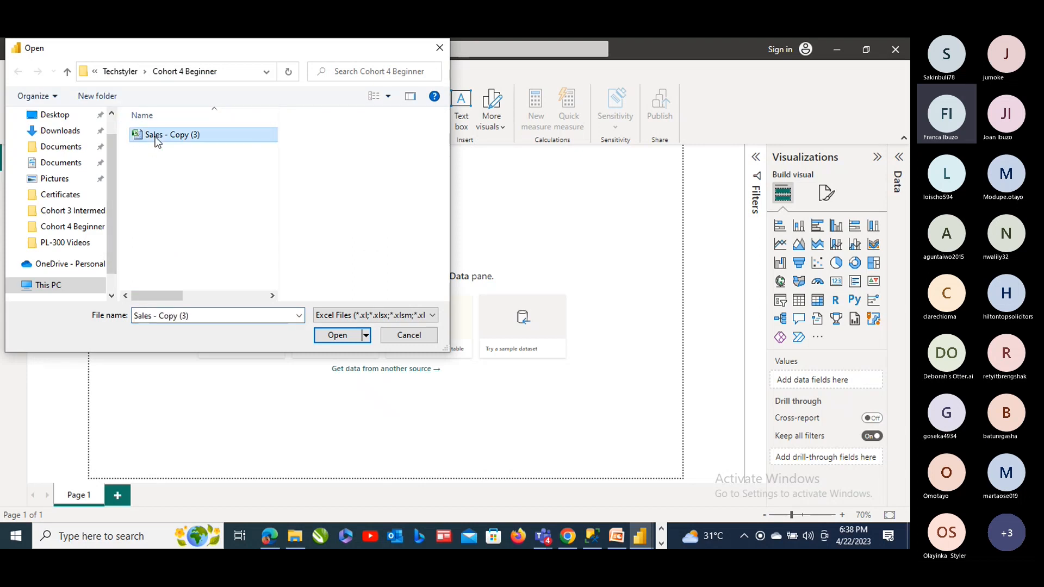
pyautogui.click(341, 336)
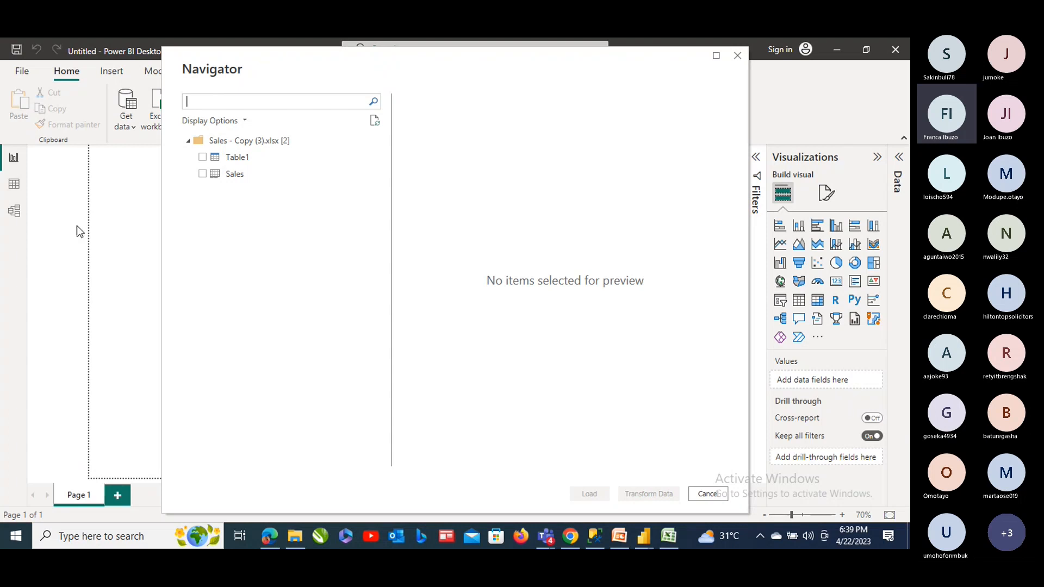
# Choose only the Sales sheet for import, leaving Table1 unselected, and open it for transformation in the Power Query Editor
pyautogui.click(203, 175)
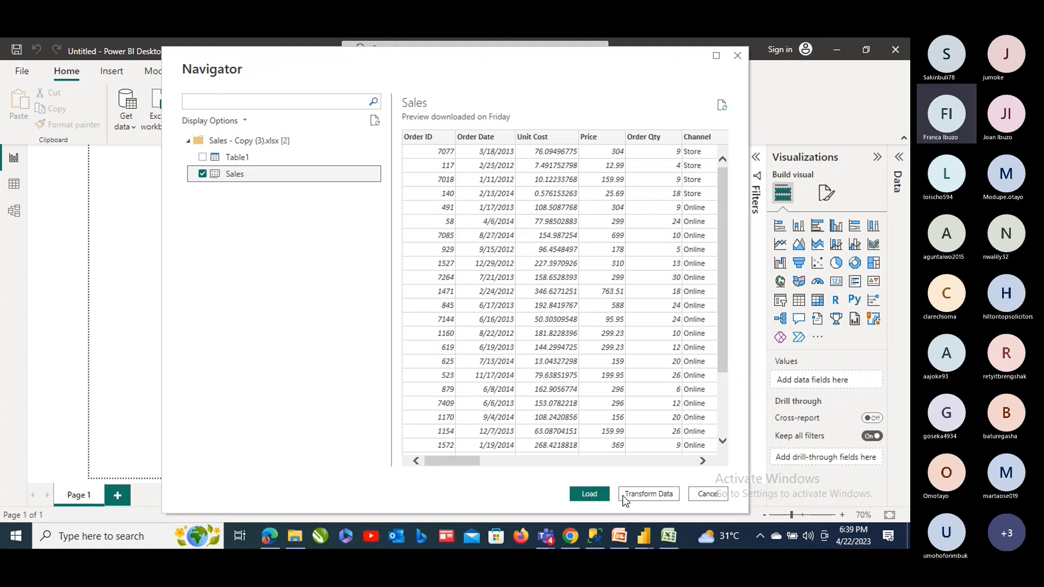
pyautogui.click(203, 159)
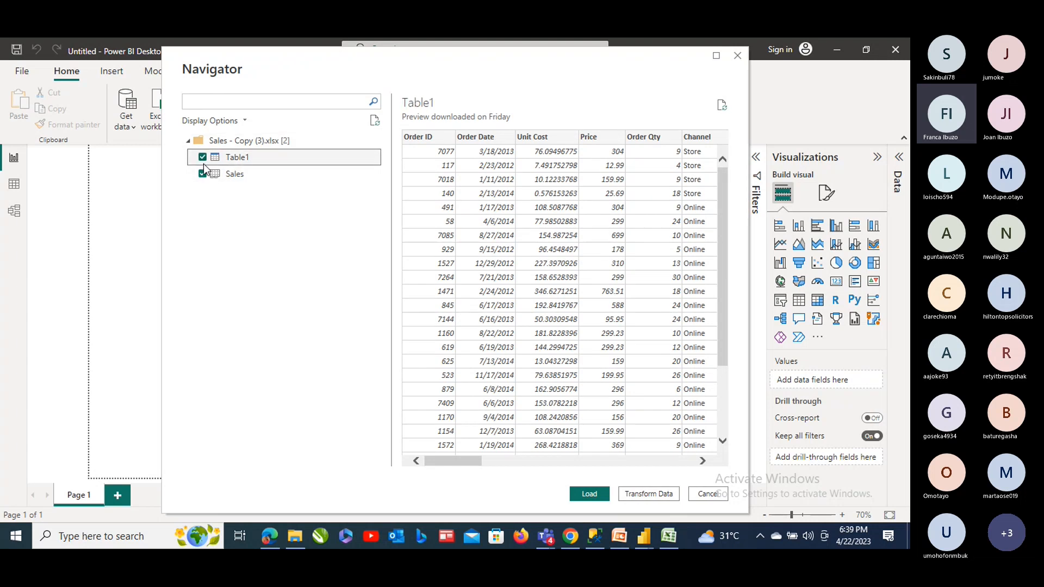
pyautogui.click(201, 174)
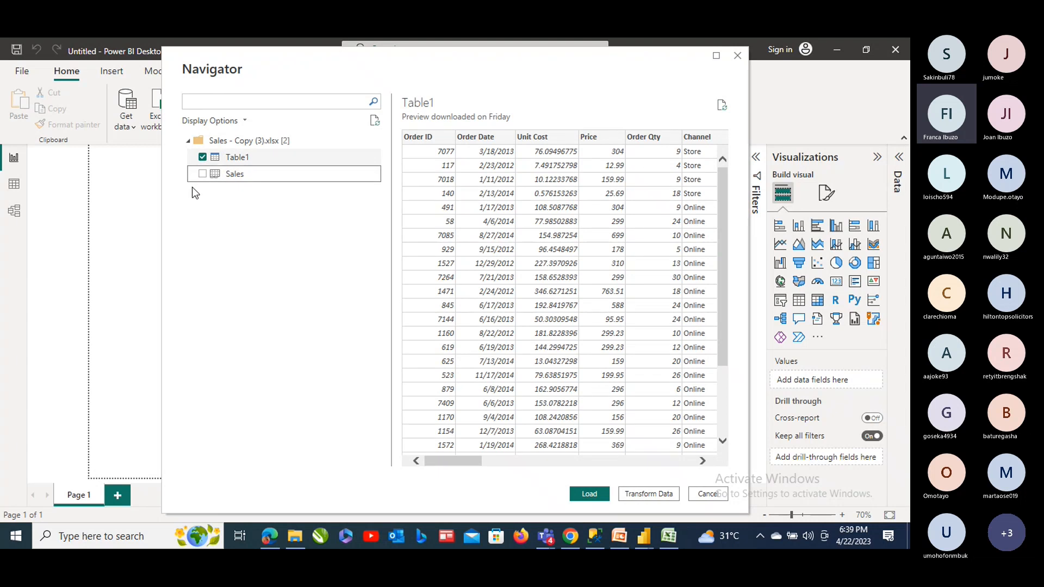
pyautogui.click(203, 175)
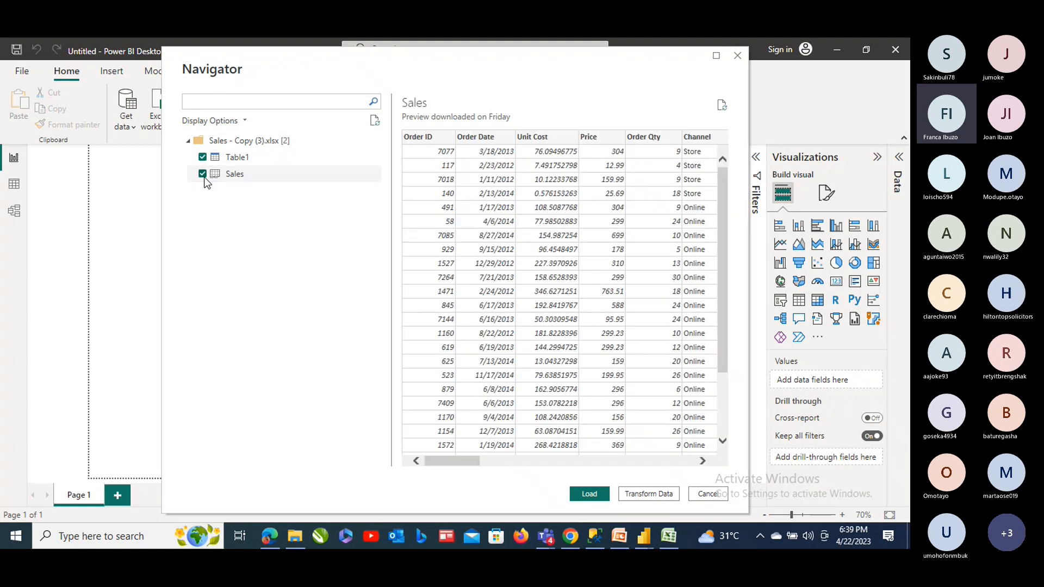
pyautogui.click(202, 158)
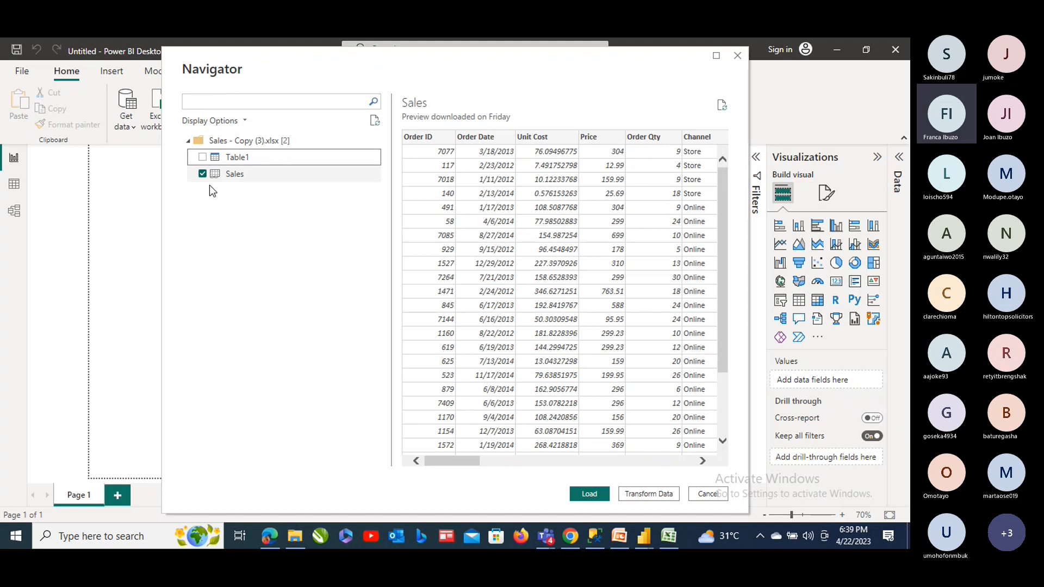
pyautogui.click(655, 499)
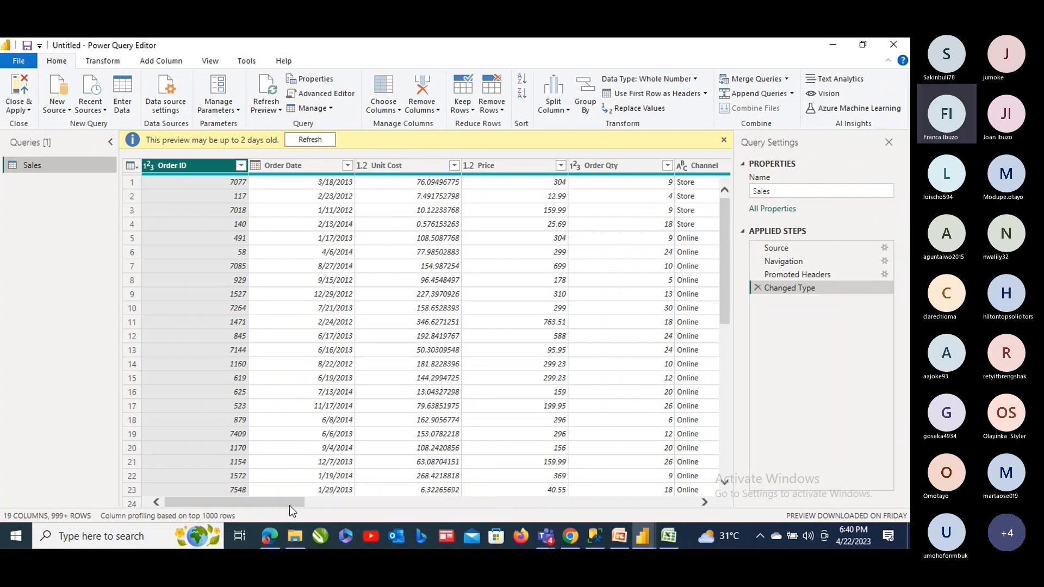
# Examine the filter values of Column19, the last column of the Sales query, without applying a filter
pyautogui.moveTo(289, 504); pyautogui.dragTo(738, 526)
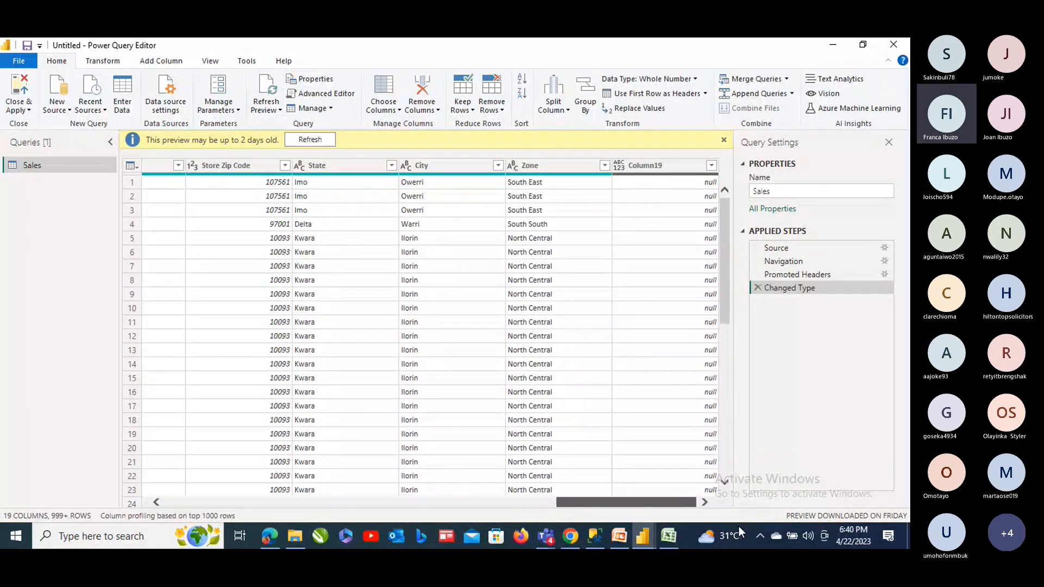
pyautogui.click(712, 166)
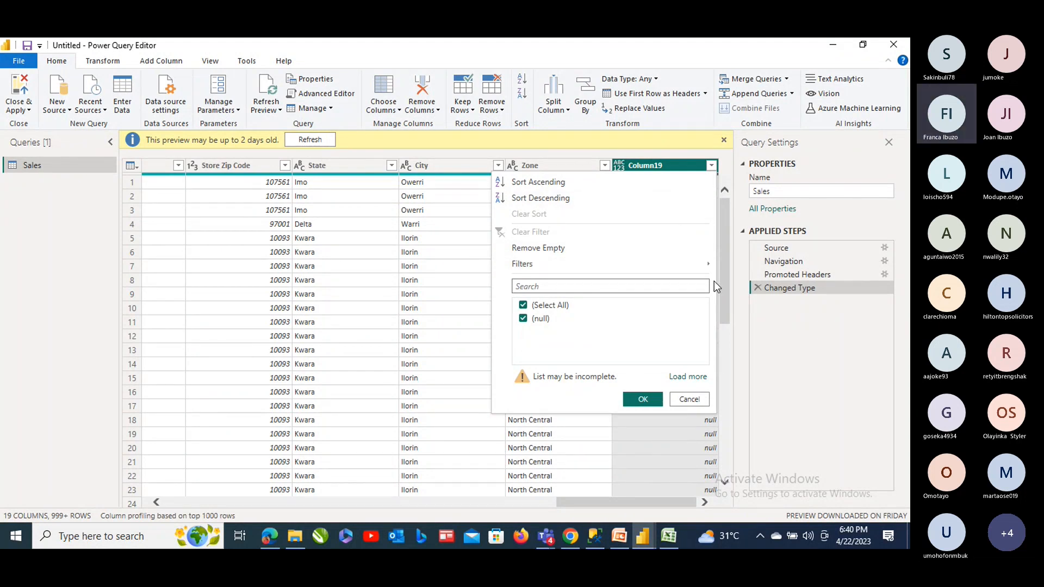
pyautogui.click(687, 400)
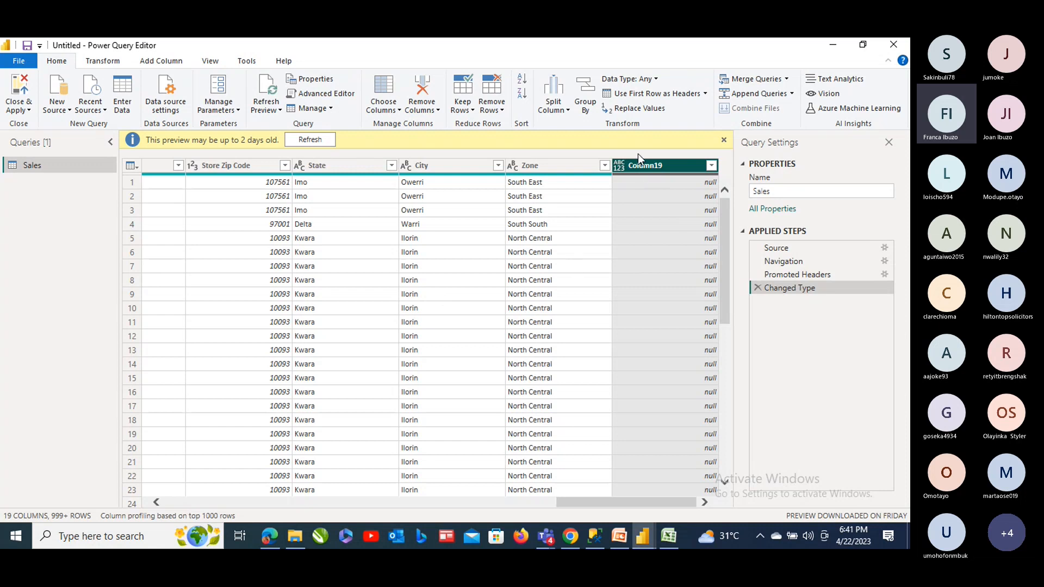
# Remove Column19 from the Sales query and look over the remaining columns
pyautogui.rightClick(651, 169)
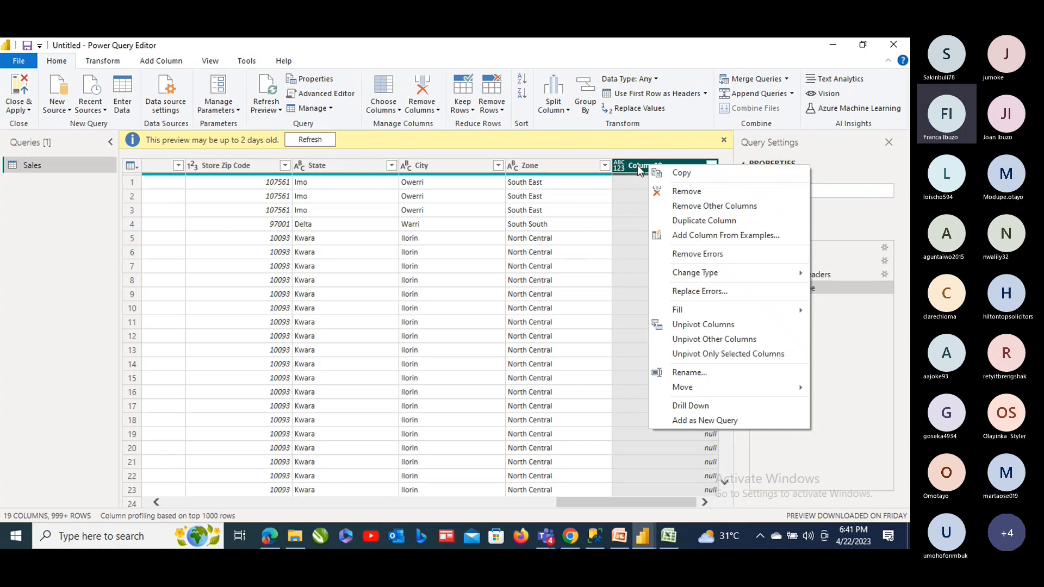
pyautogui.click(685, 193)
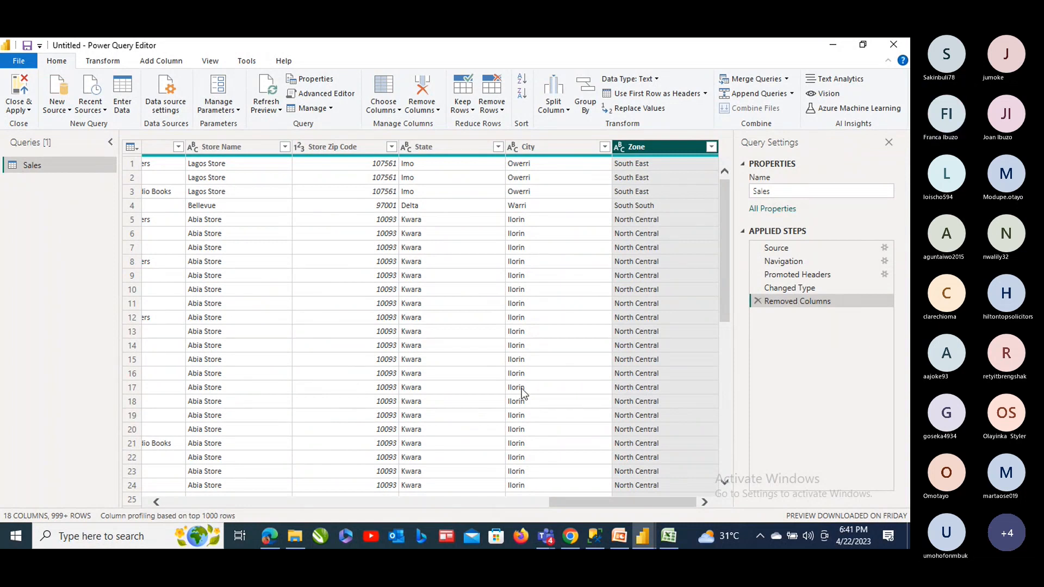
pyautogui.moveTo(563, 499); pyautogui.dragTo(154, 502)
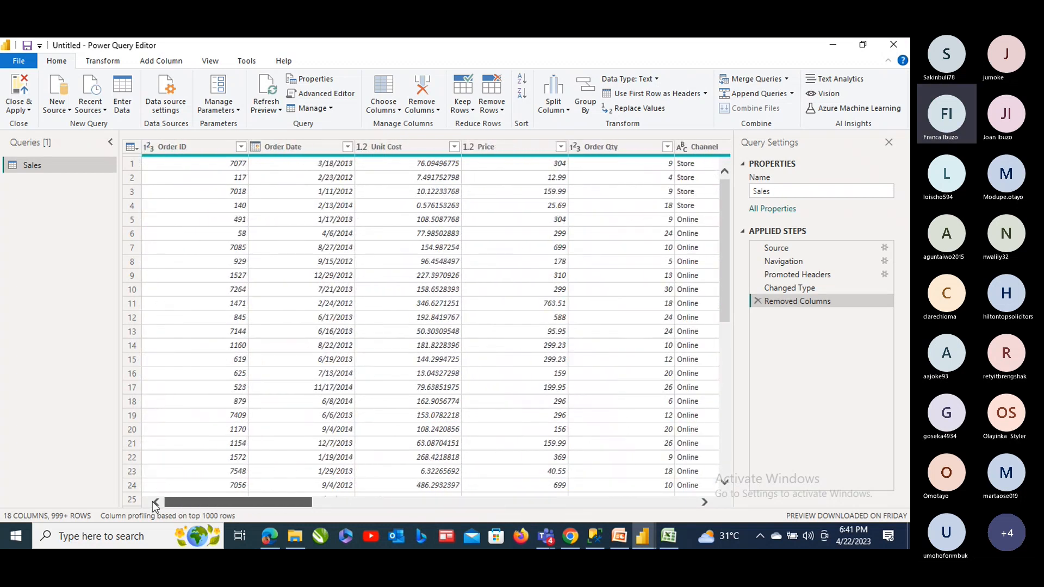
pyautogui.moveTo(191, 499); pyautogui.dragTo(467, 489)
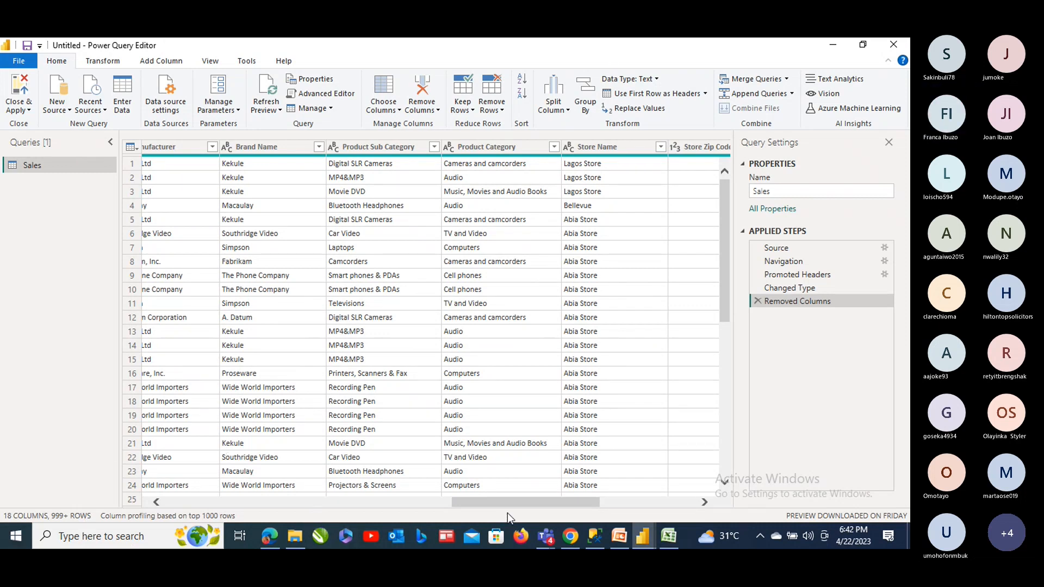
pyautogui.moveTo(507, 504); pyautogui.dragTo(211, 500)
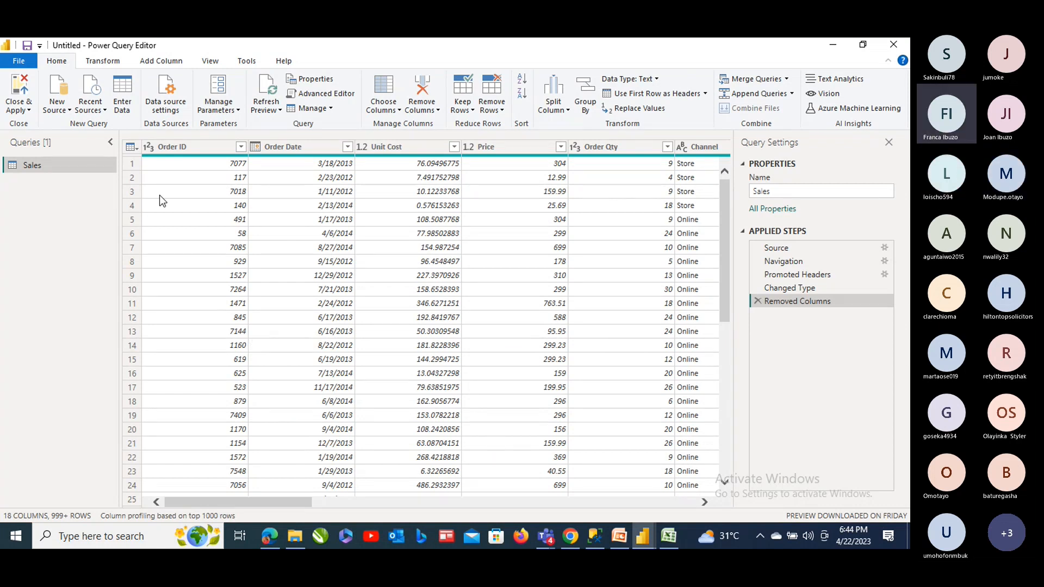
# Start a custom column in the Sales query and name it Total Sales
pyautogui.click(161, 61)
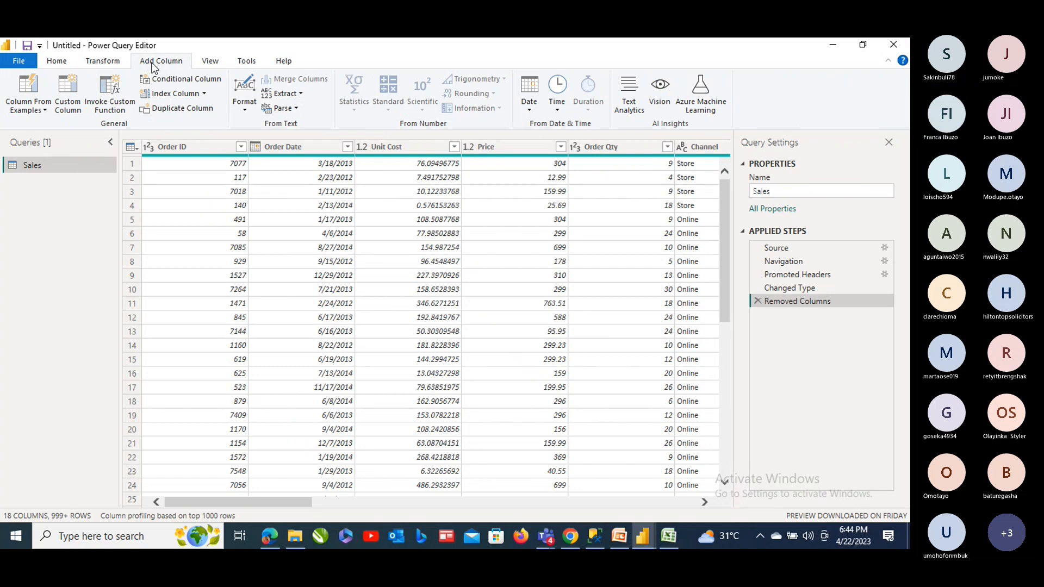
pyautogui.click(66, 106)
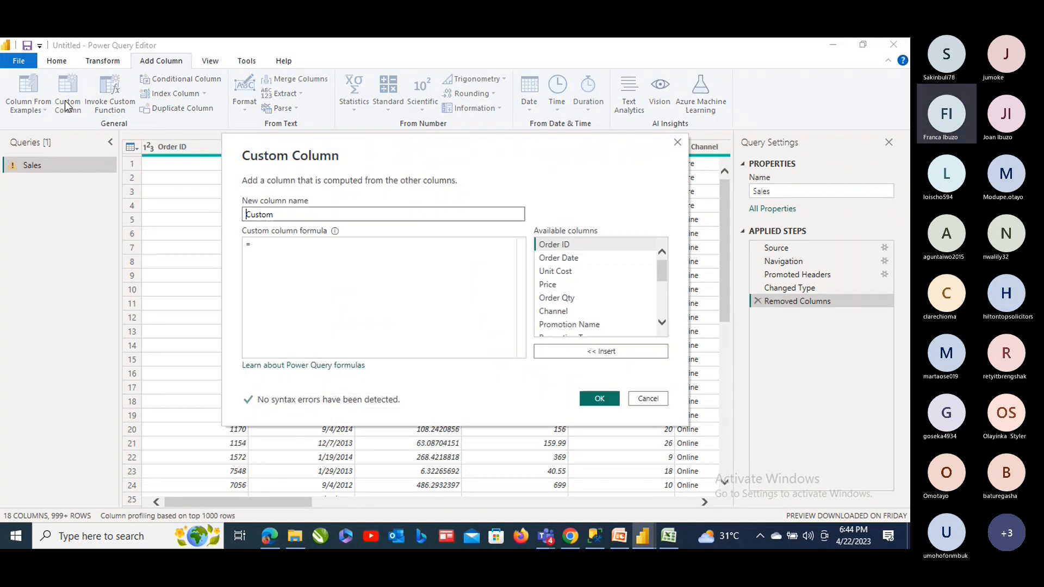
pyautogui.click(292, 208)
pyautogui.press('BackSpace')
pyautogui.press('BackSpace')
pyautogui.press('BackSpace')
pyautogui.press('BackSpace')
pyautogui.press('BackSpace')
pyautogui.press('BackSpace')
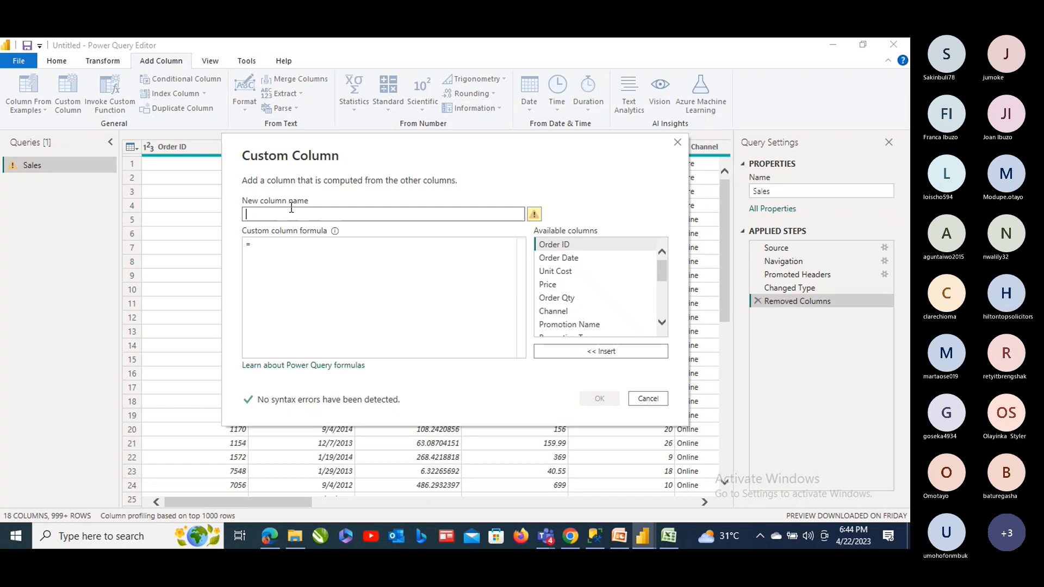
pyautogui.write('T')
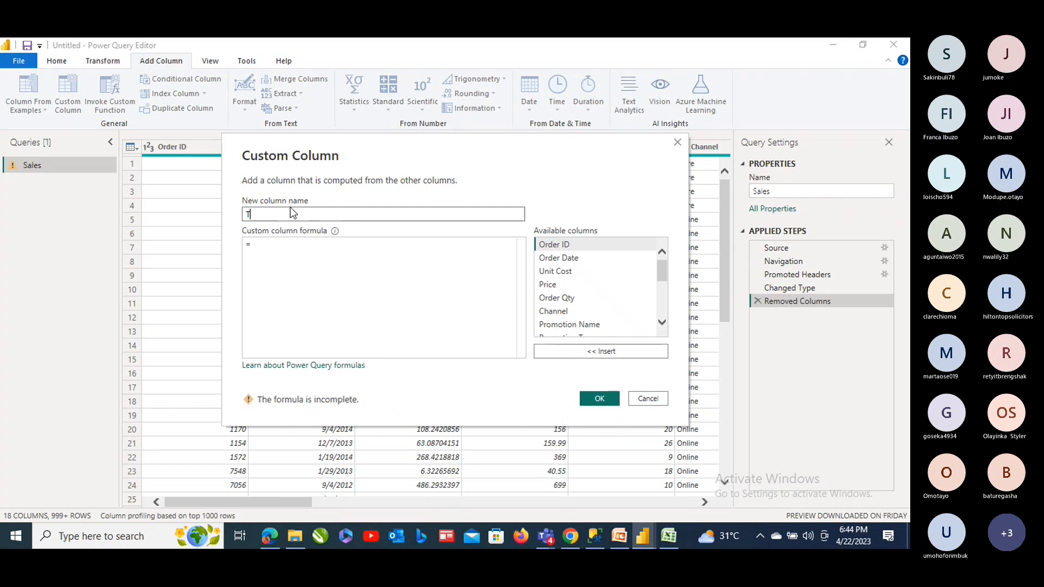
pyautogui.write('otal ')
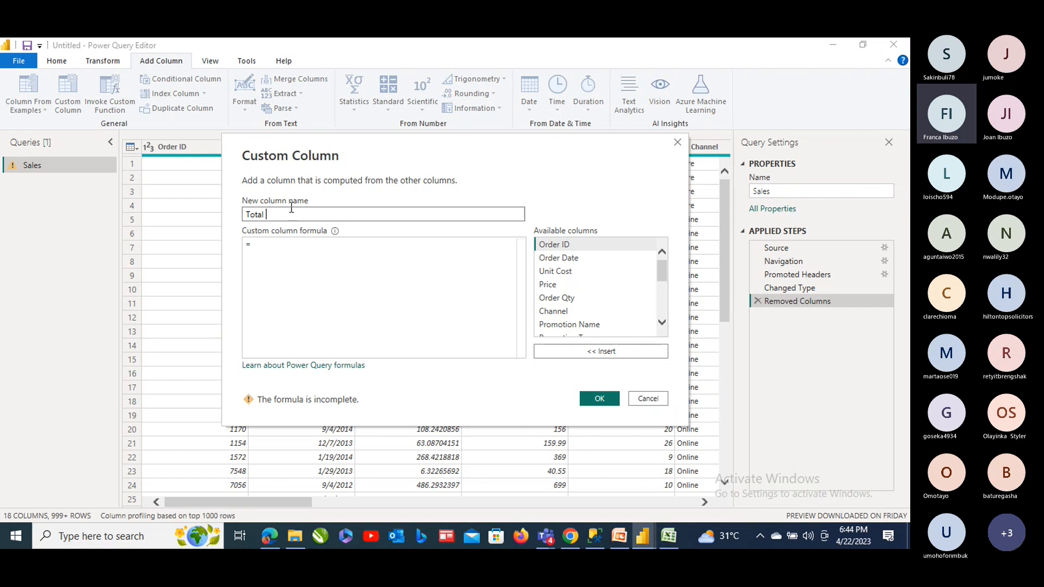
pyautogui.write('Sales')
# Define the Total Sales column as [Price] * [Order Qty] and add it to the query
pyautogui.click(262, 249)
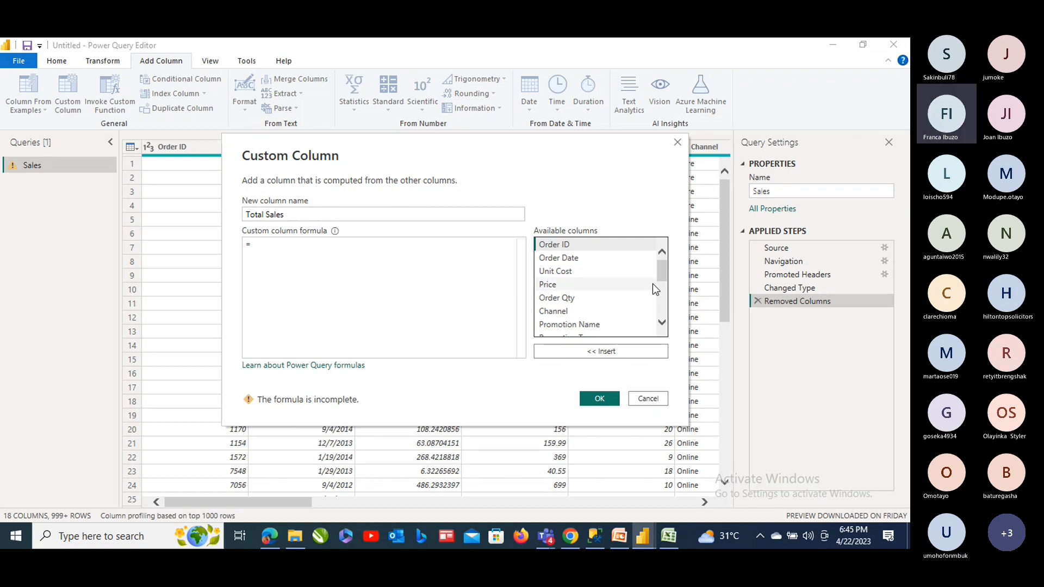
pyautogui.doubleClick(547, 286)
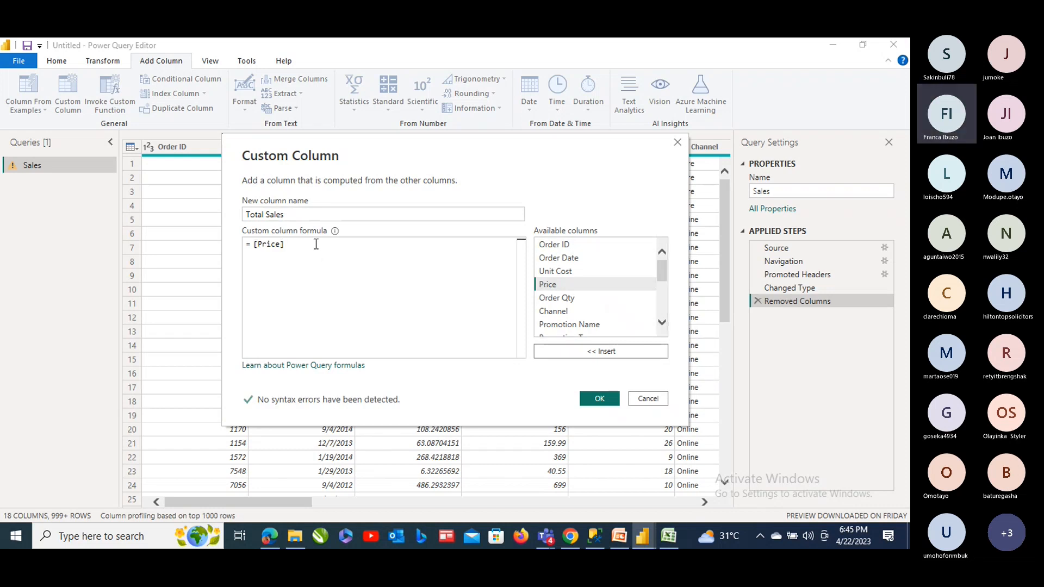
pyautogui.write('*')
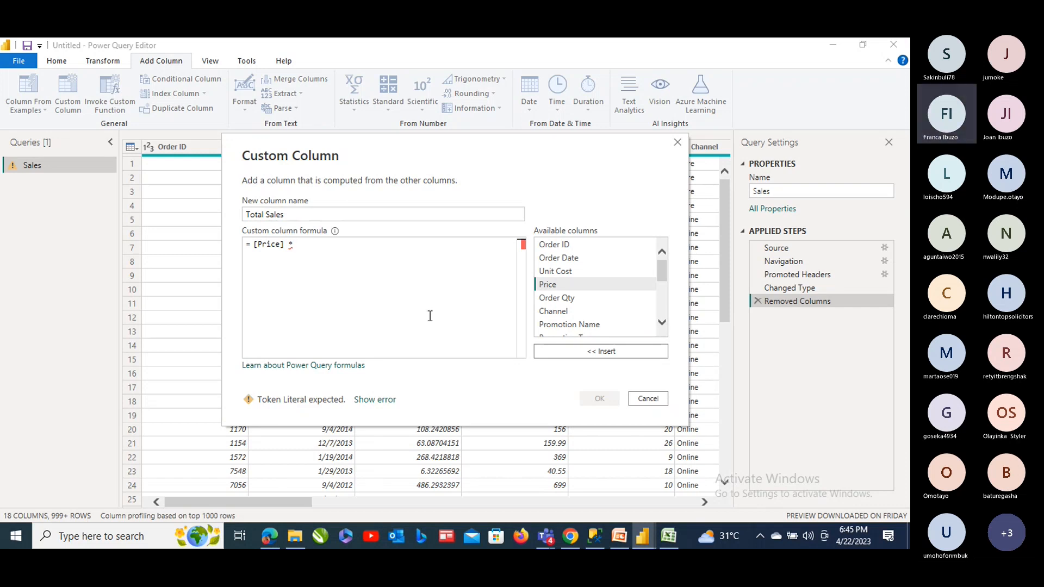
pyautogui.doubleClick(549, 301)
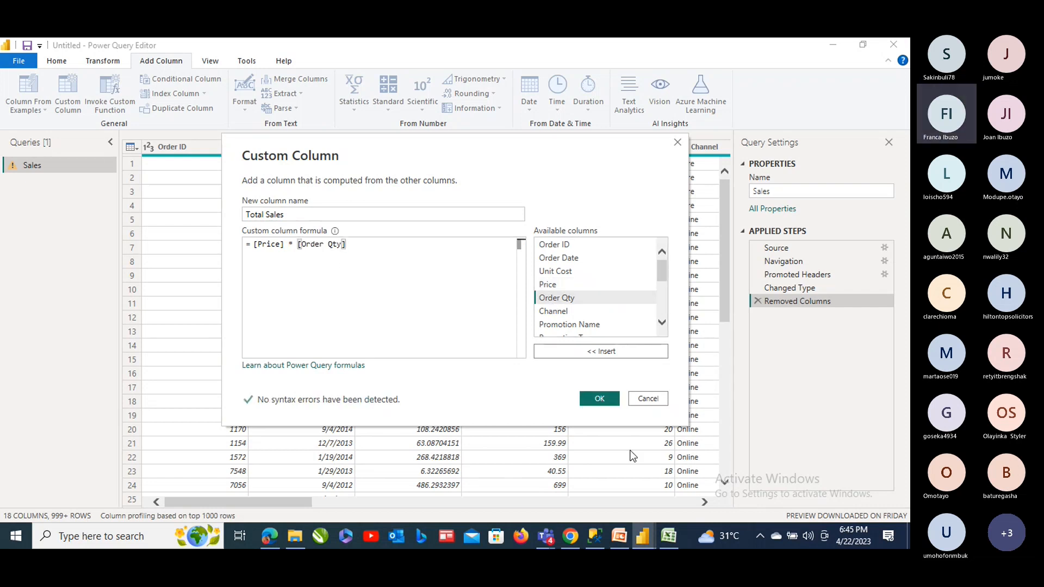
pyautogui.click(598, 400)
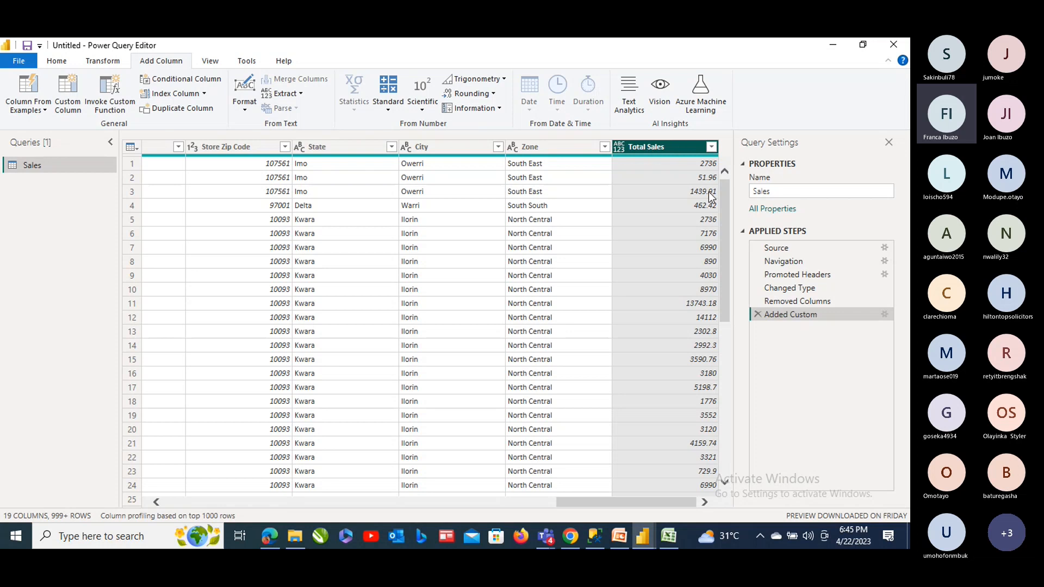
pyautogui.moveTo(721, 184); pyautogui.dragTo(686, 177)
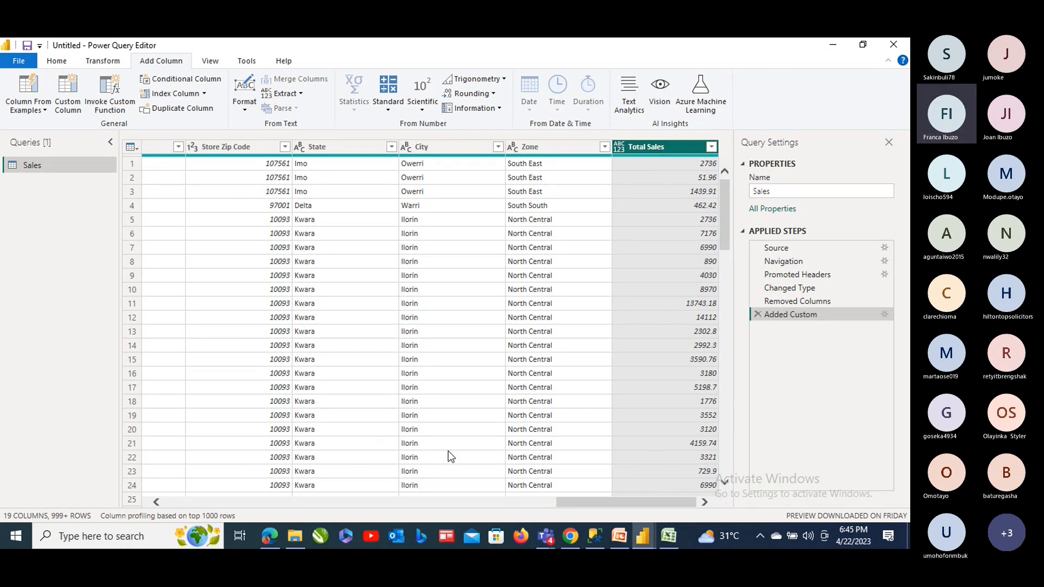
# Start another custom column in the Sales query and name it Total Cost
pyautogui.moveTo(576, 506); pyautogui.dragTo(174, 520)
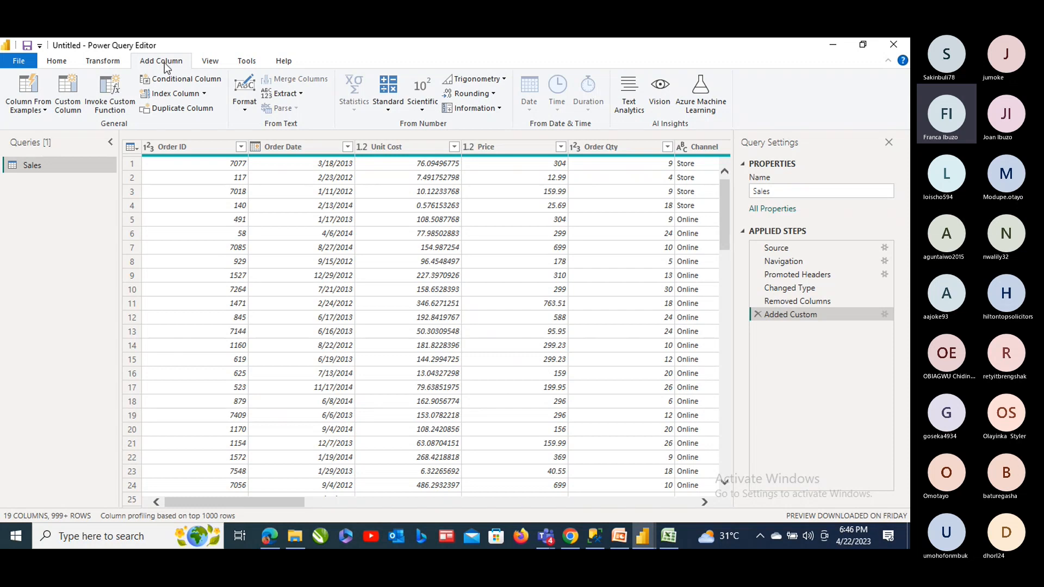
pyautogui.click(67, 108)
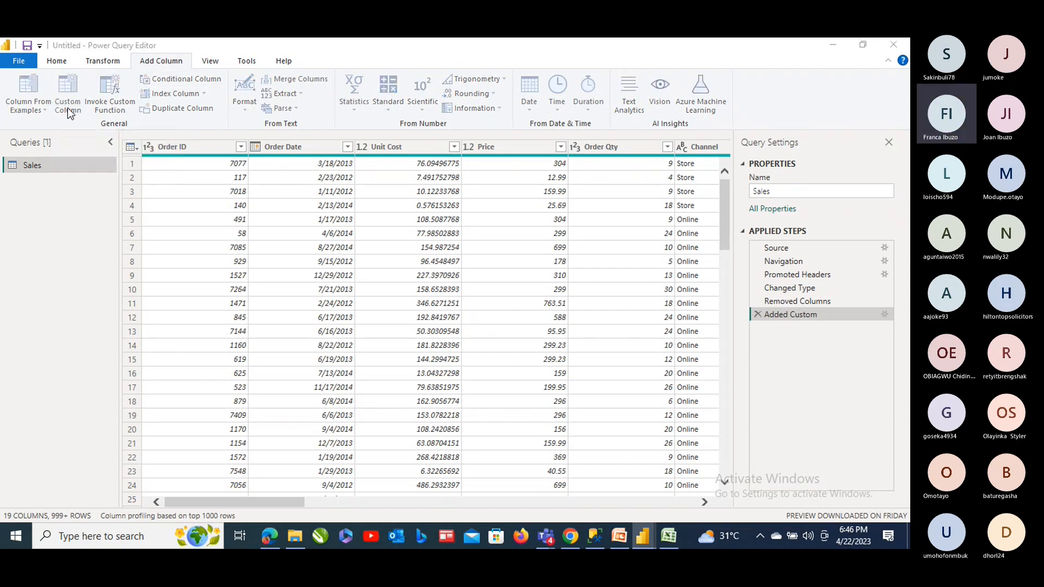
pyautogui.click(328, 214)
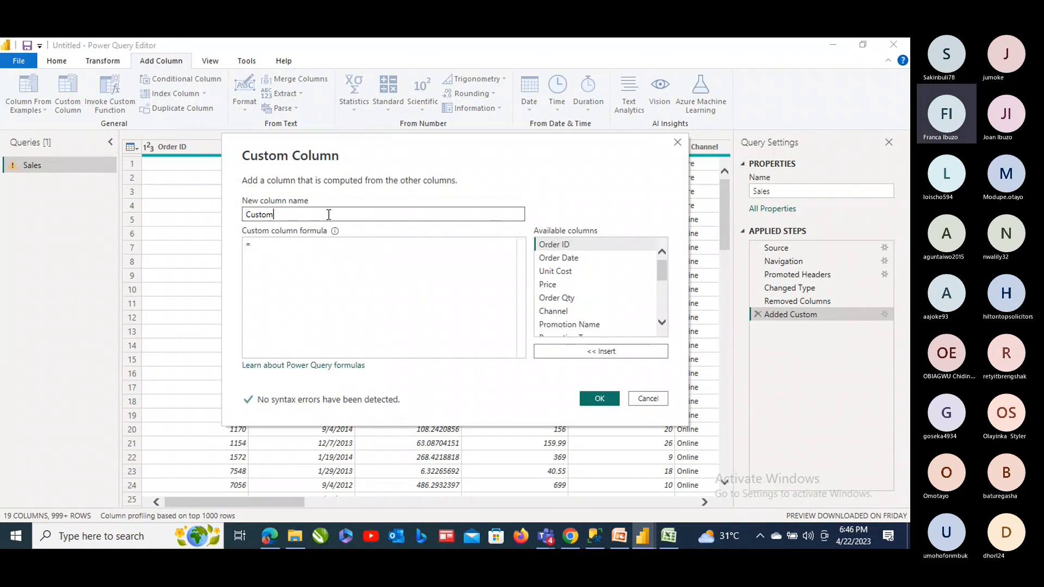
pyautogui.press('BackSpace')
pyautogui.press('BackSpace')
pyautogui.press('BackSpace')
pyautogui.press('BackSpace')
pyautogui.press('BackSpace')
pyautogui.press('BackSpace')
pyautogui.write('T')
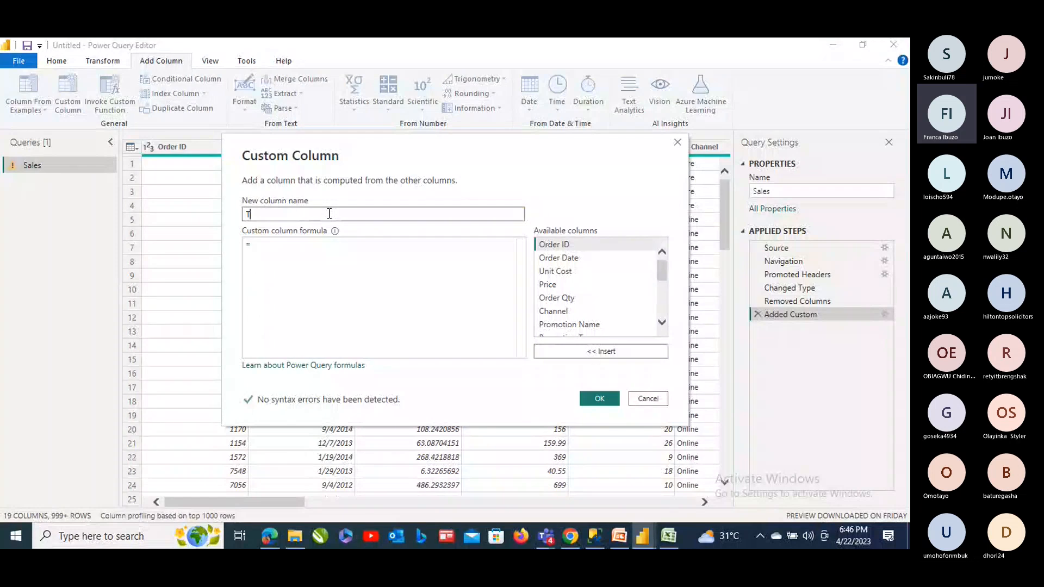
pyautogui.write('otal ')
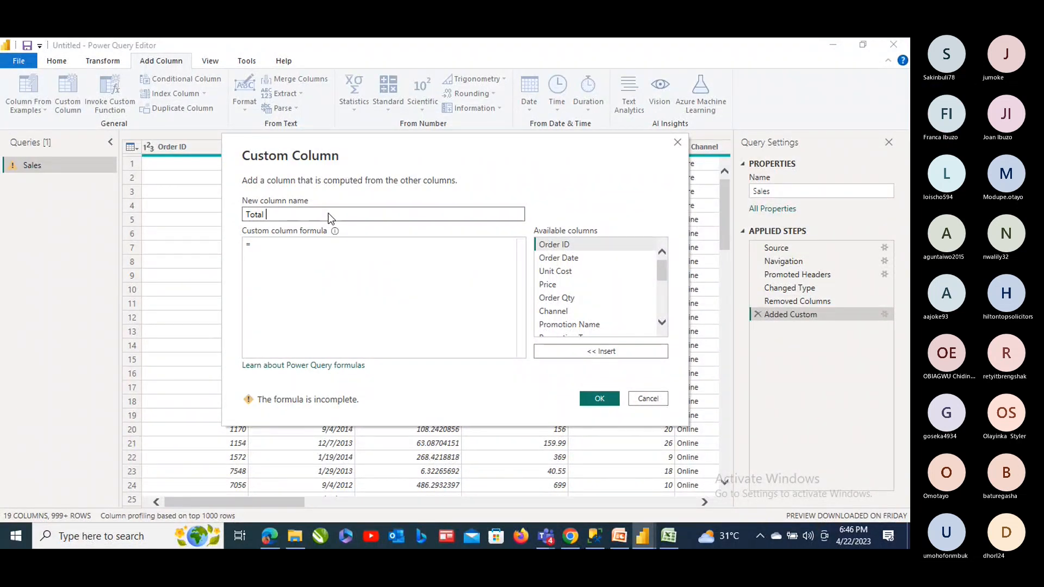
pyautogui.write('Cost')
# Define the Total Cost column as [Unit Cost] * [Order Qty] and add it to the query
pyautogui.click(268, 243)
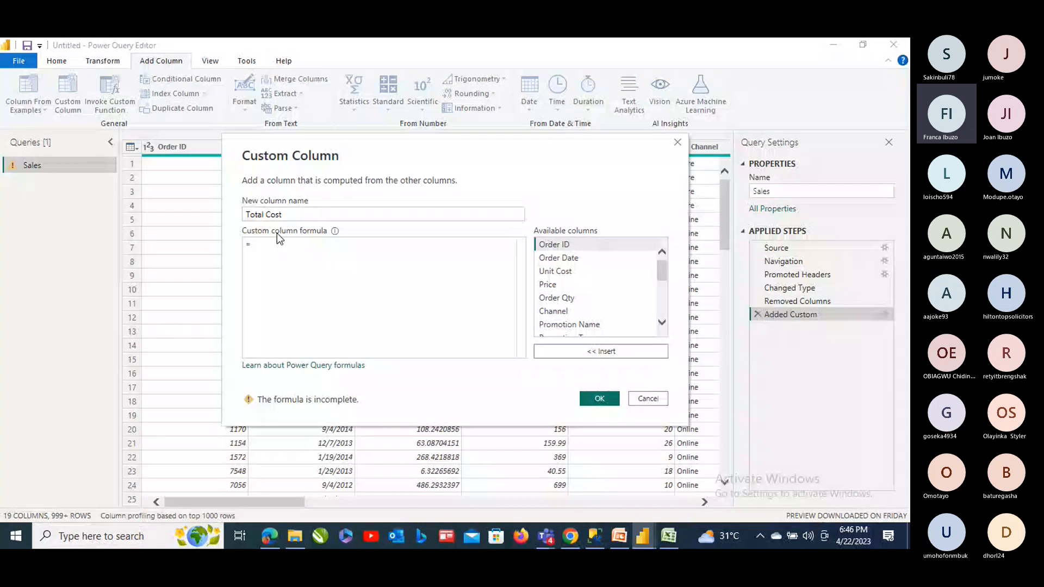
pyautogui.doubleClick(554, 275)
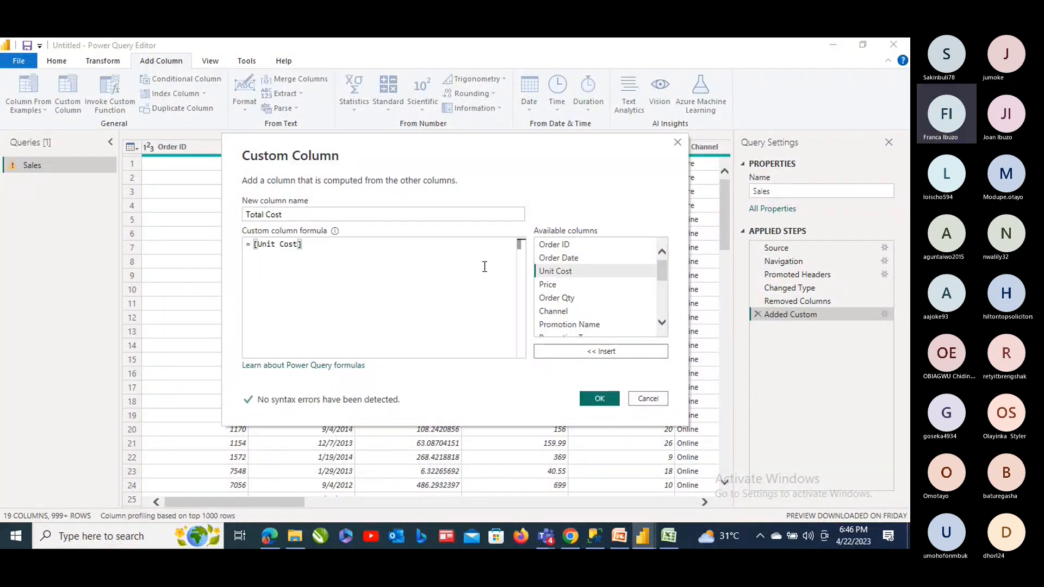
pyautogui.write('*')
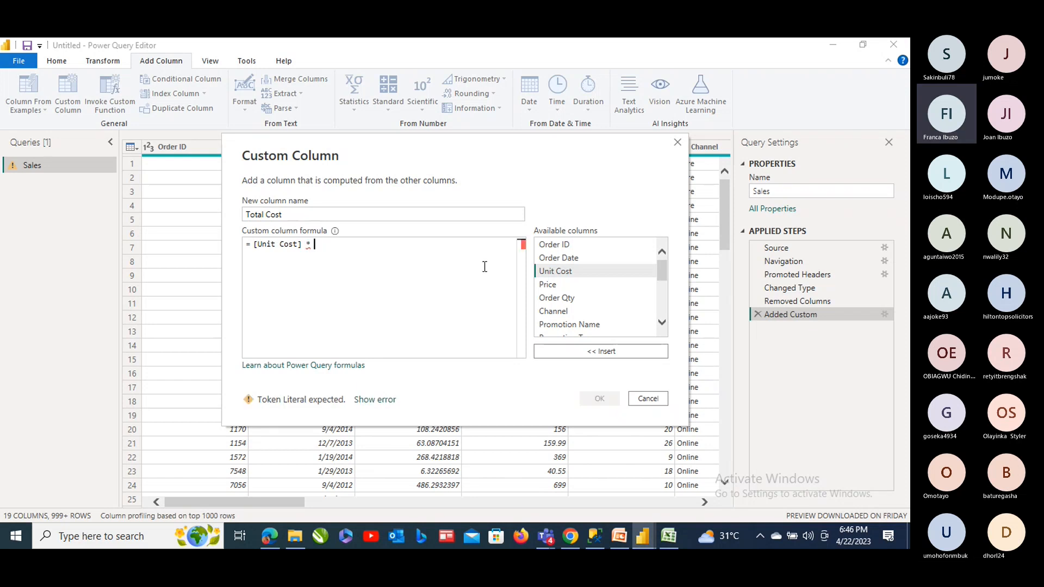
pyautogui.doubleClick(564, 301)
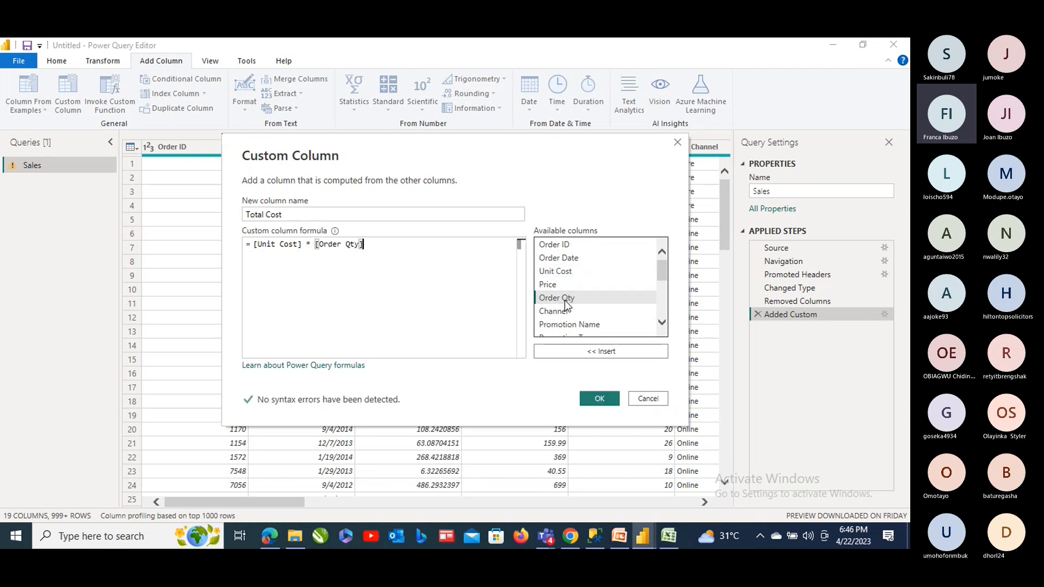
pyautogui.click(598, 399)
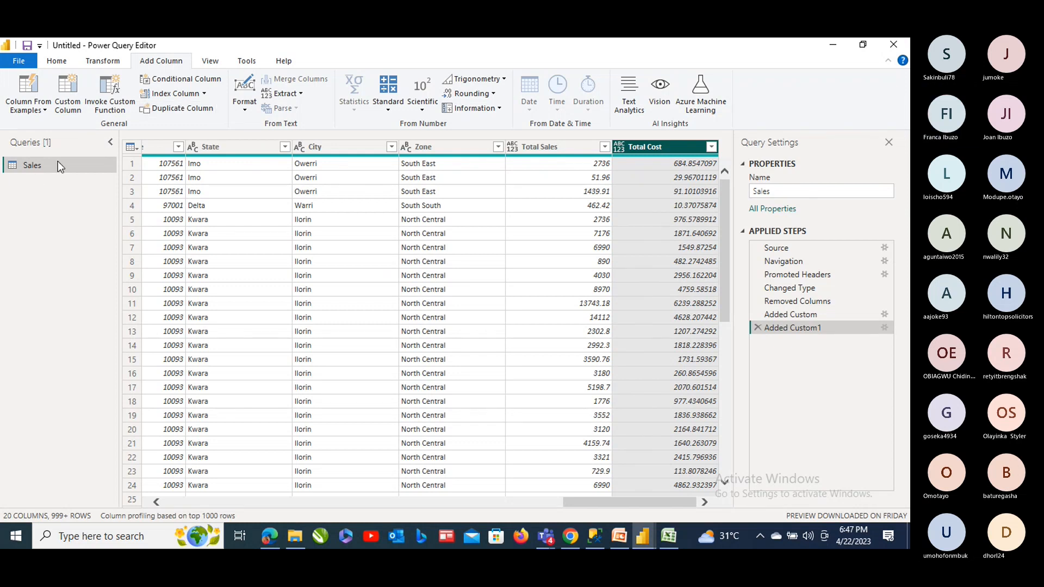
# Start a third custom column in the Sales query and name it Profit
pyautogui.click(65, 106)
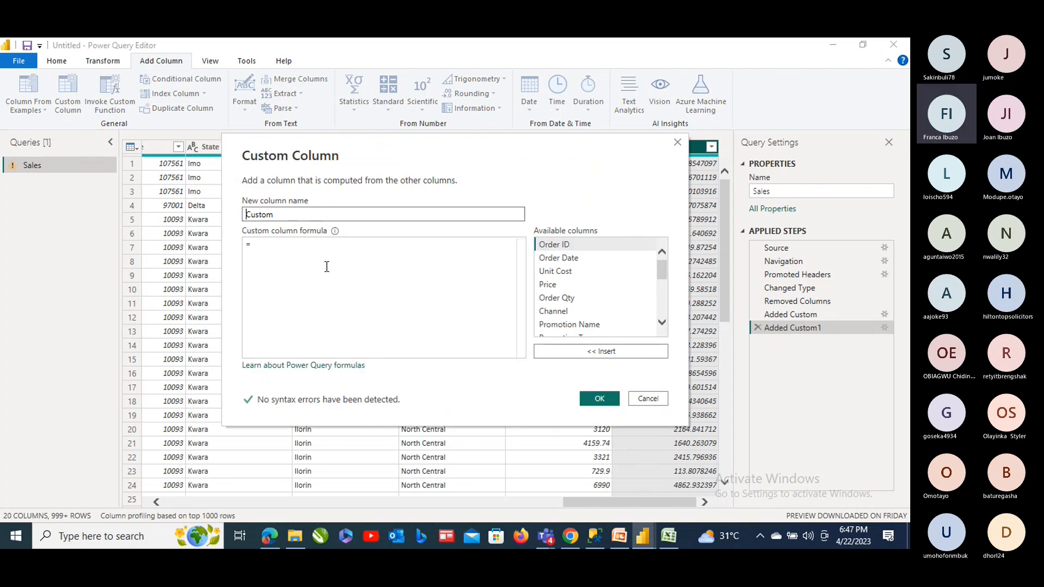
pyautogui.click(327, 216)
pyautogui.press('BackSpace')
pyautogui.press('BackSpace')
pyautogui.press('BackSpace')
pyautogui.press('BackSpace')
pyautogui.press('BackSpace')
pyautogui.press('BackSpace')
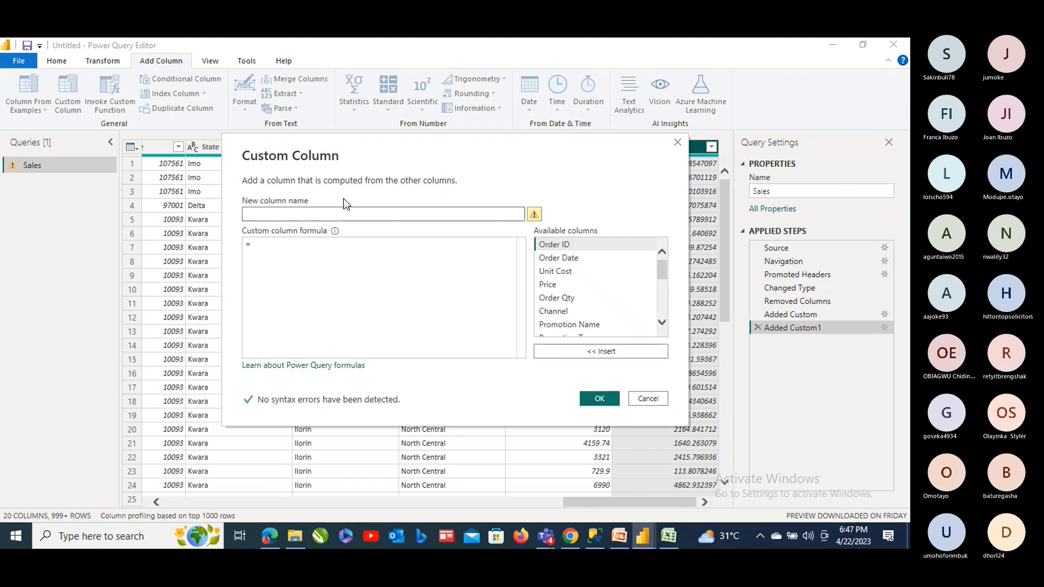
pyautogui.write('Profit')
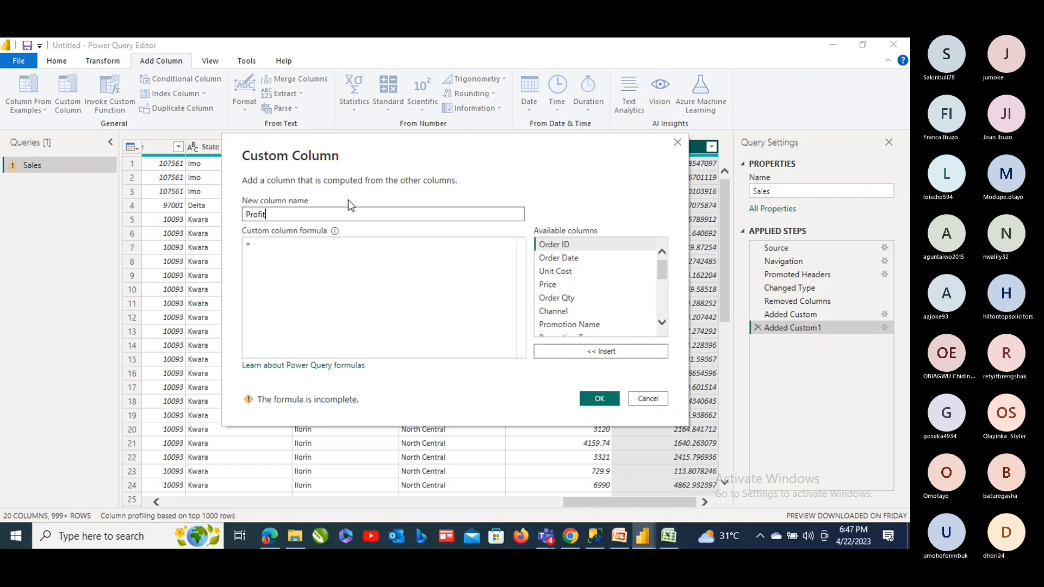
# Define the Profit column as [Total Sales] - [Total Cost] and add it to the query
pyautogui.click(292, 259)
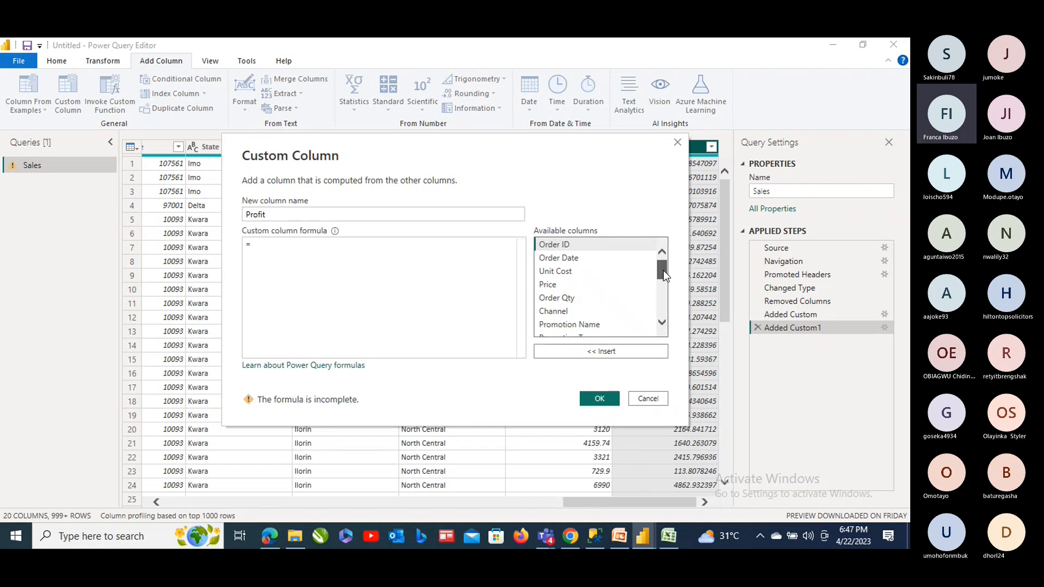
pyautogui.moveTo(663, 269); pyautogui.dragTo(663, 303)
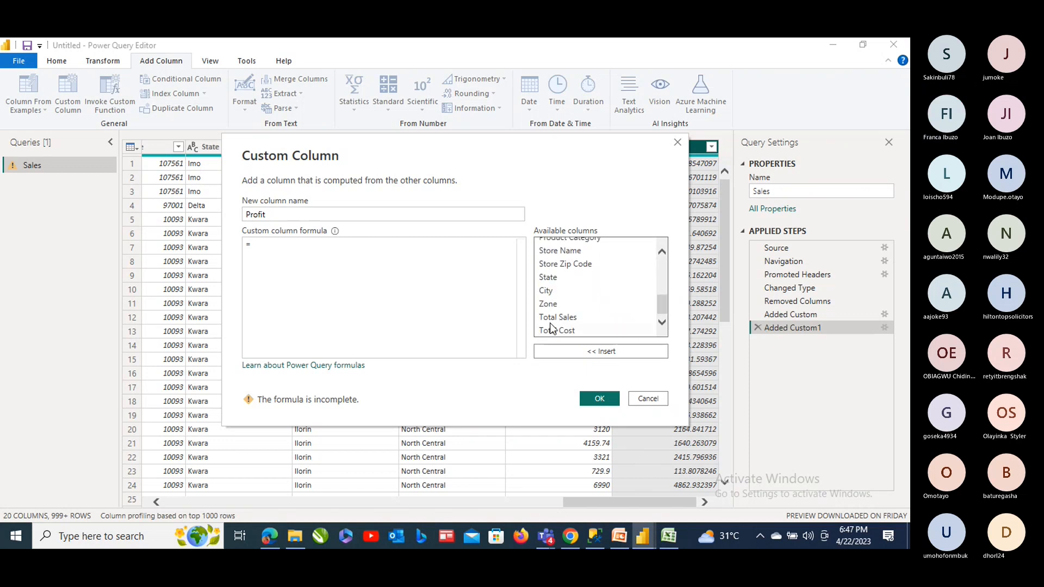
pyautogui.click(552, 319)
pyautogui.doubleClick(552, 320)
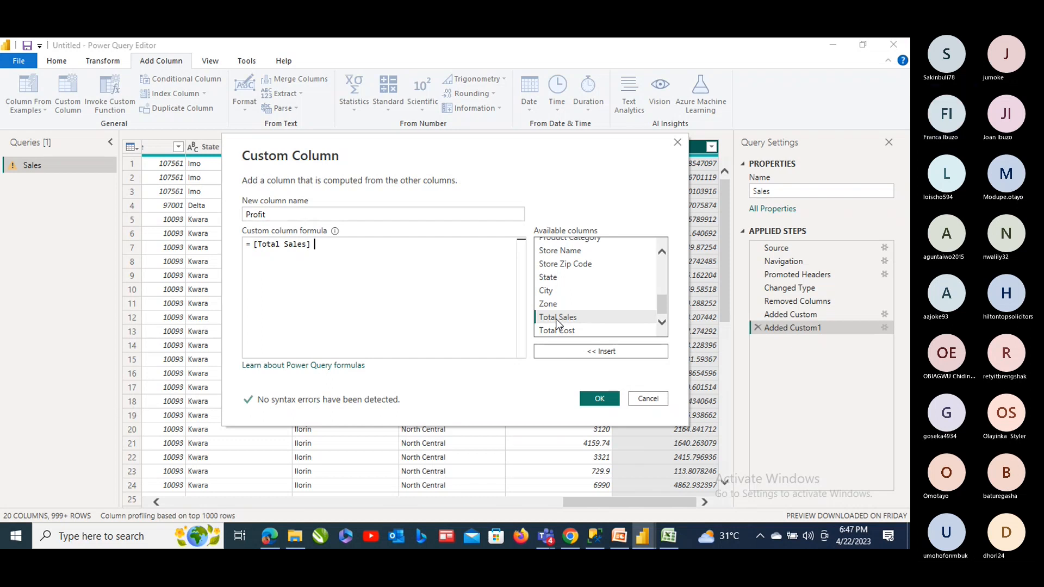
pyautogui.write('-')
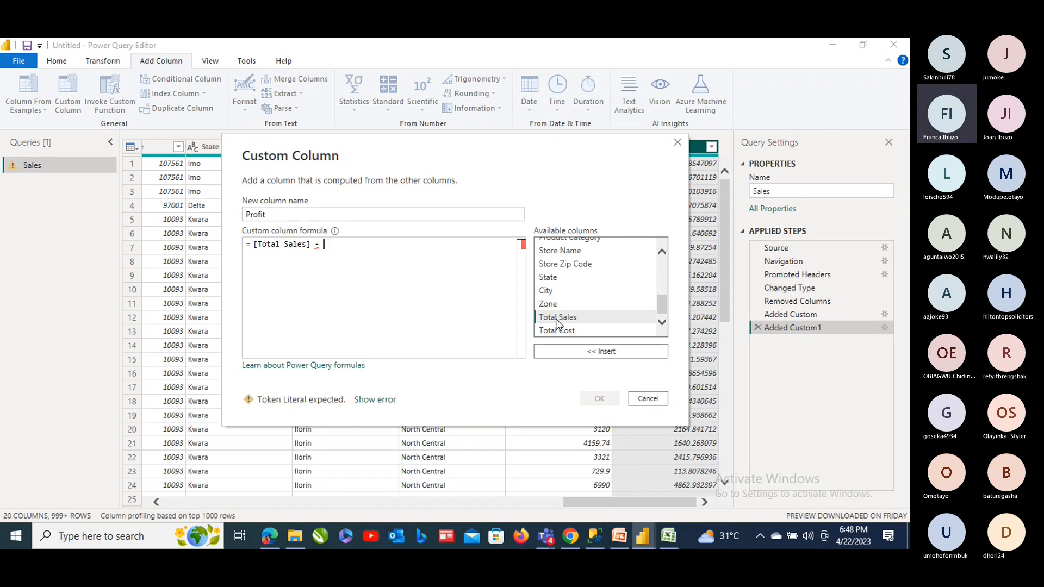
pyautogui.click(564, 332)
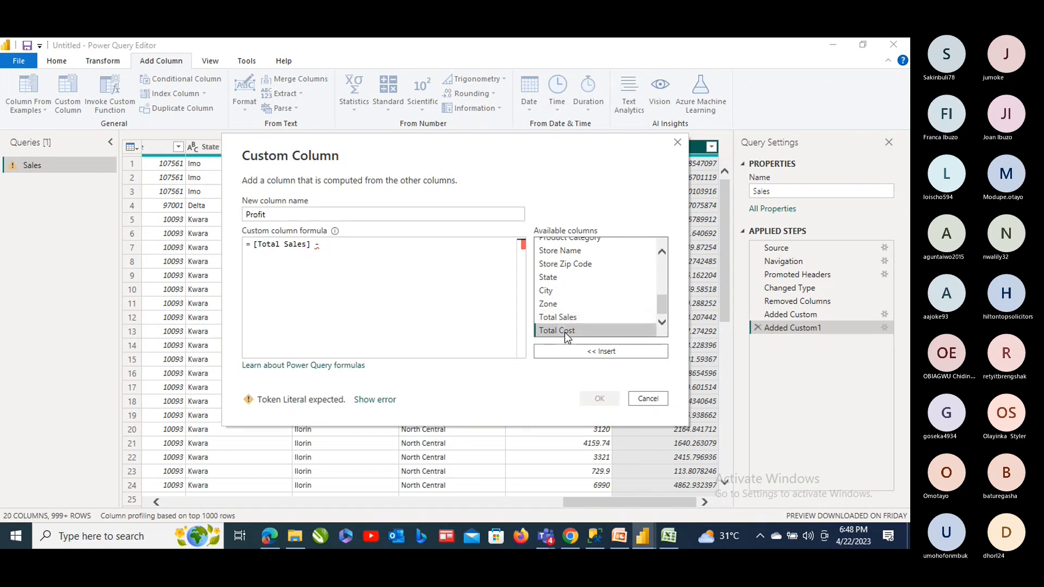
pyautogui.doubleClick(570, 332)
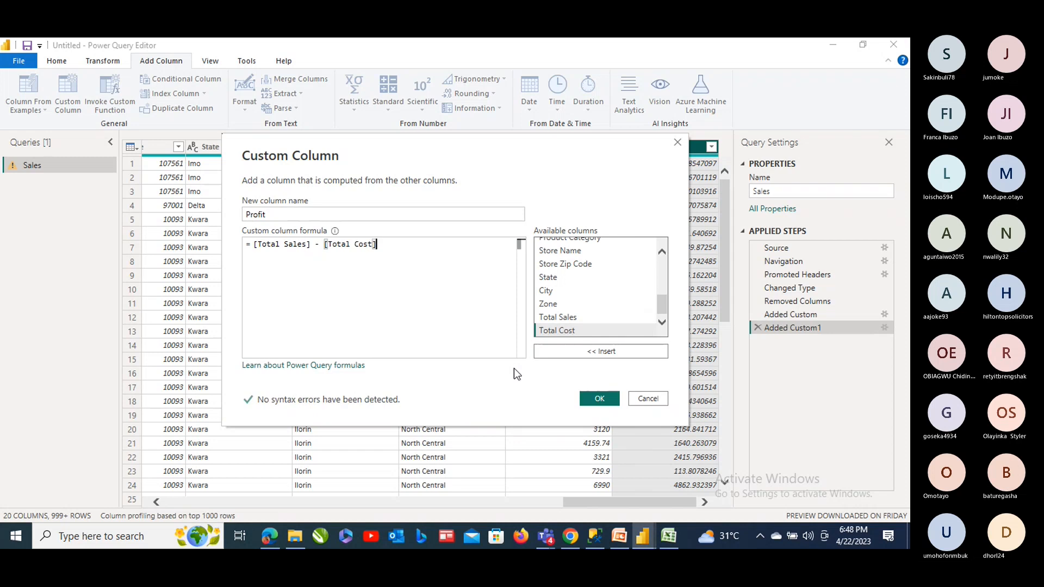
pyautogui.click(601, 402)
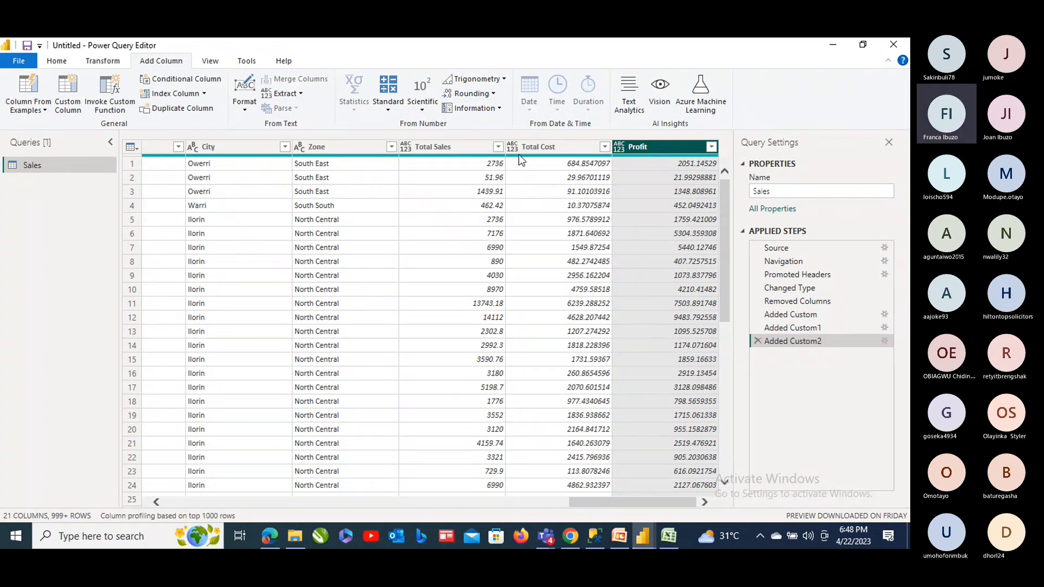
# Set the data type of the Total Sales and Total Cost columns to Decimal Number
pyautogui.click(457, 145)
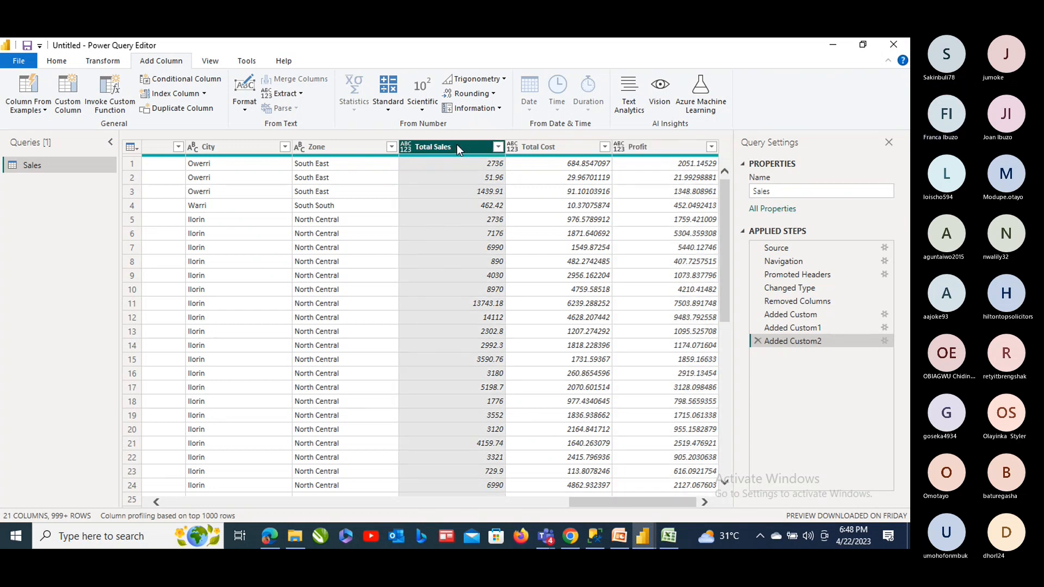
pyautogui.click(247, 113)
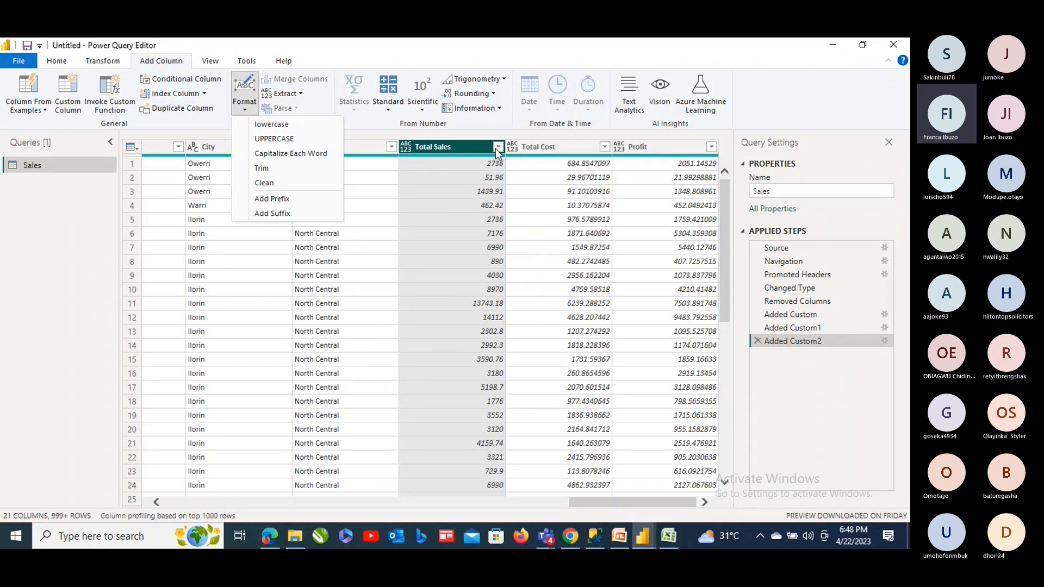
pyautogui.click(412, 144)
pyautogui.click(406, 148)
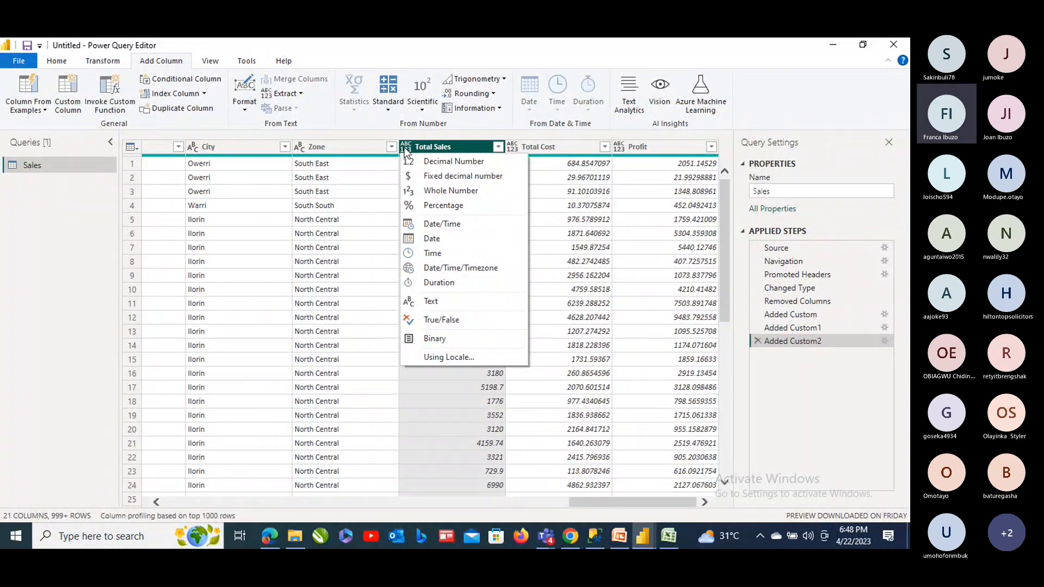
pyautogui.click(448, 161)
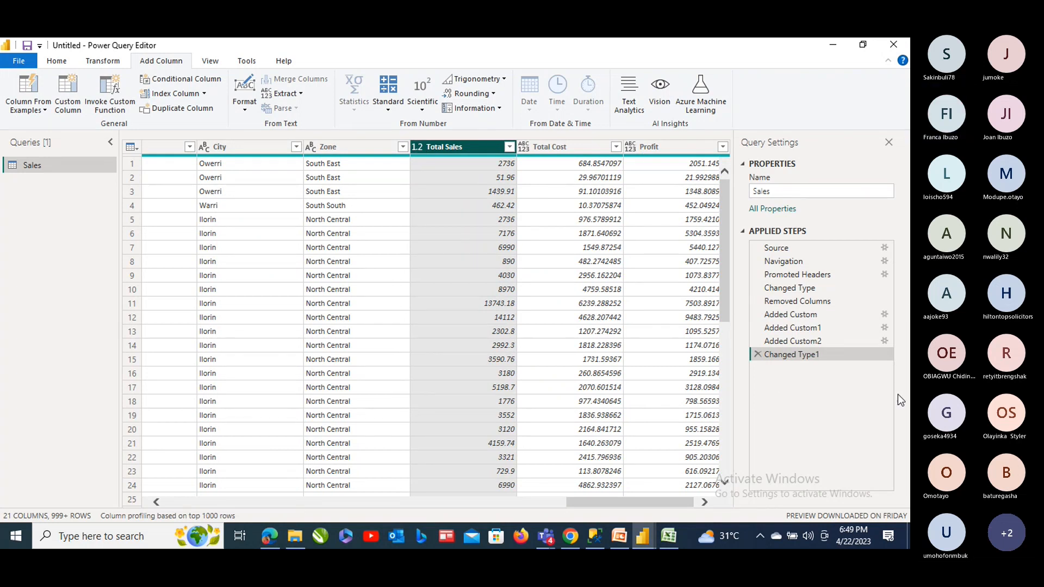
pyautogui.click(576, 148)
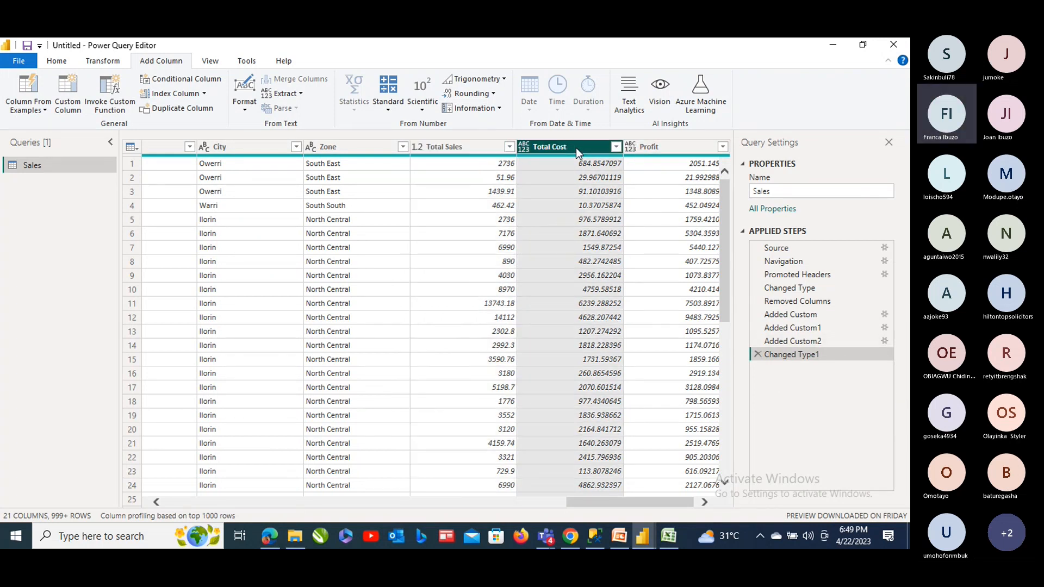
pyautogui.click(525, 145)
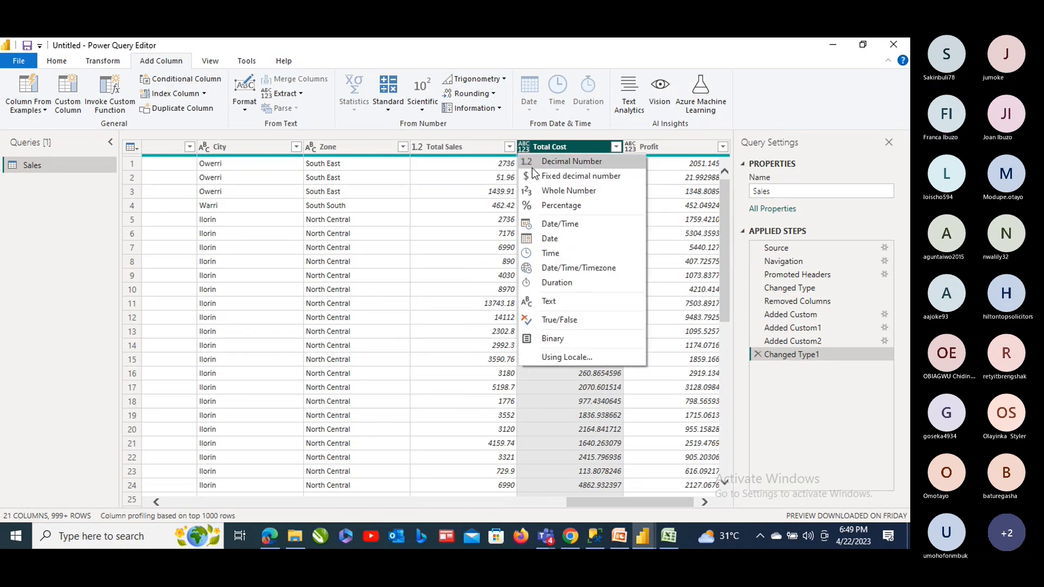
pyautogui.click(531, 165)
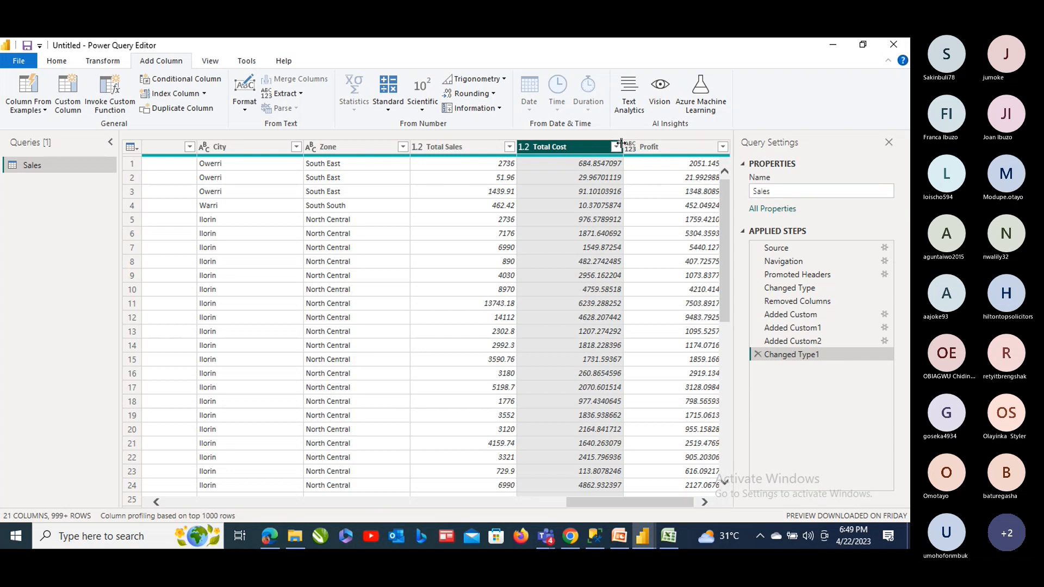
# Change the Total Cost and Total Sales columns to Fixed decimal number, replacing the current type conversion for each
pyautogui.click(523, 148)
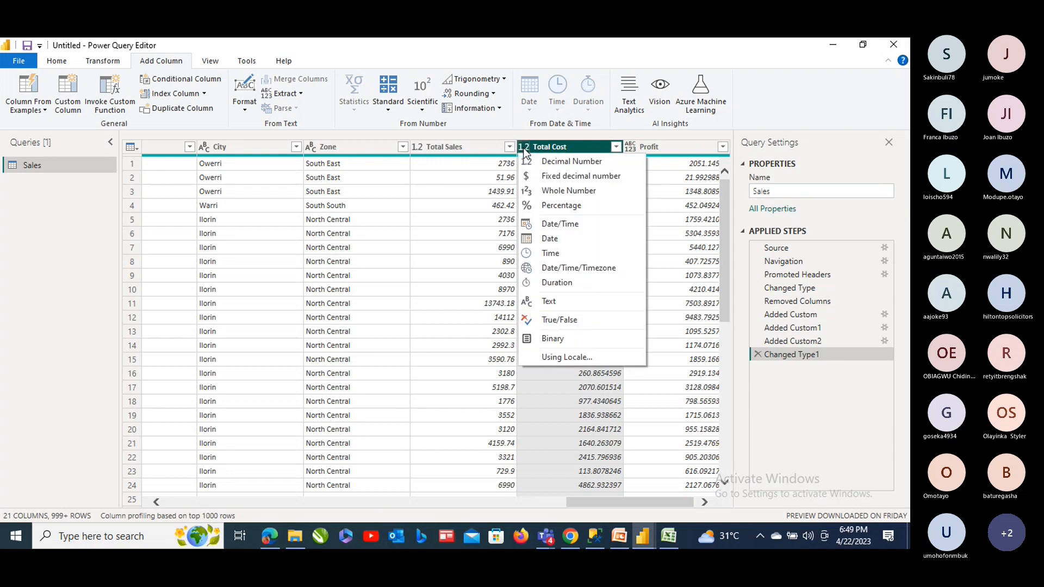
pyautogui.click(560, 175)
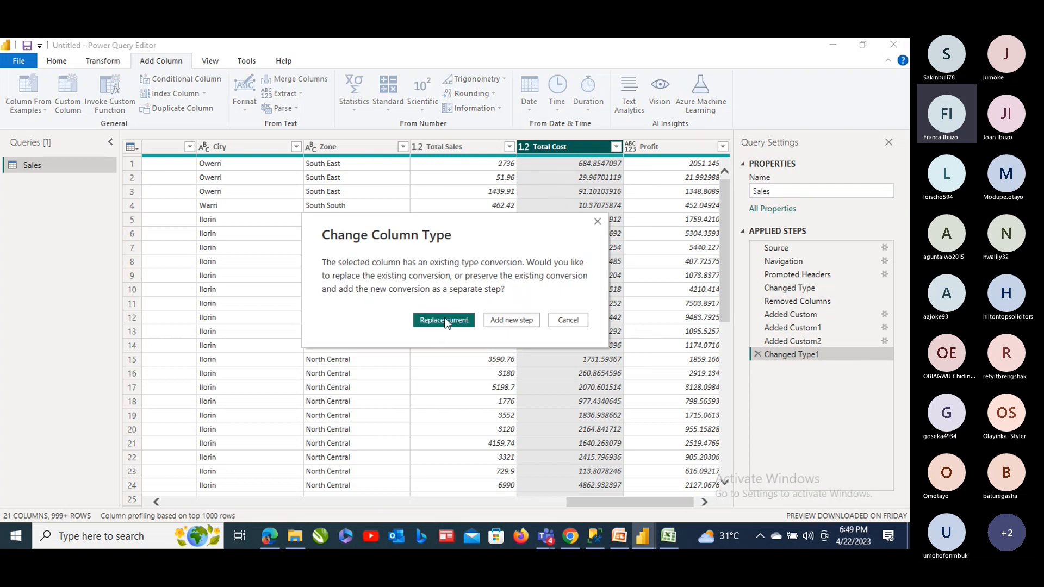
pyautogui.click(445, 319)
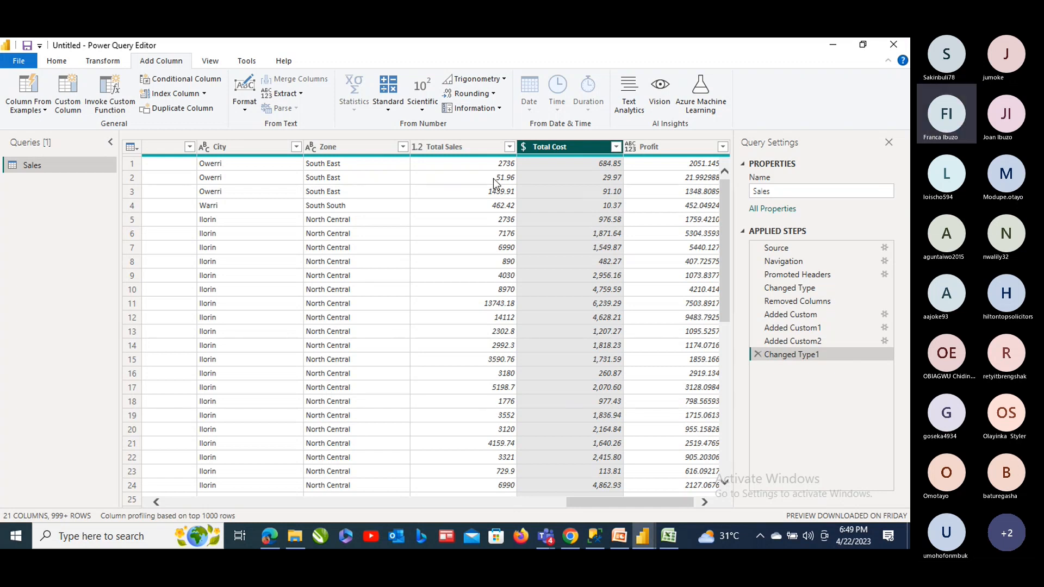
pyautogui.click(417, 147)
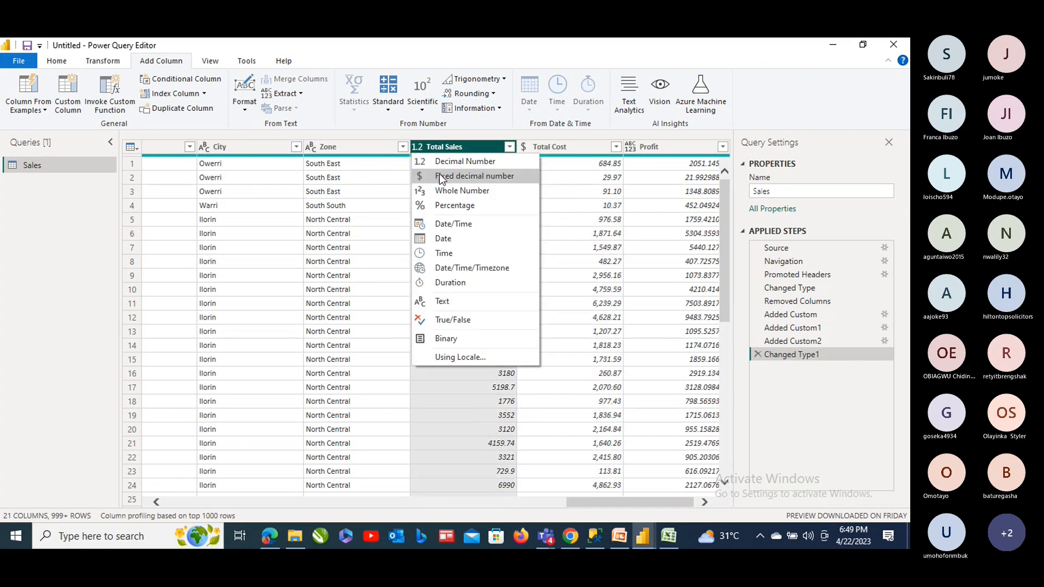
pyautogui.click(441, 177)
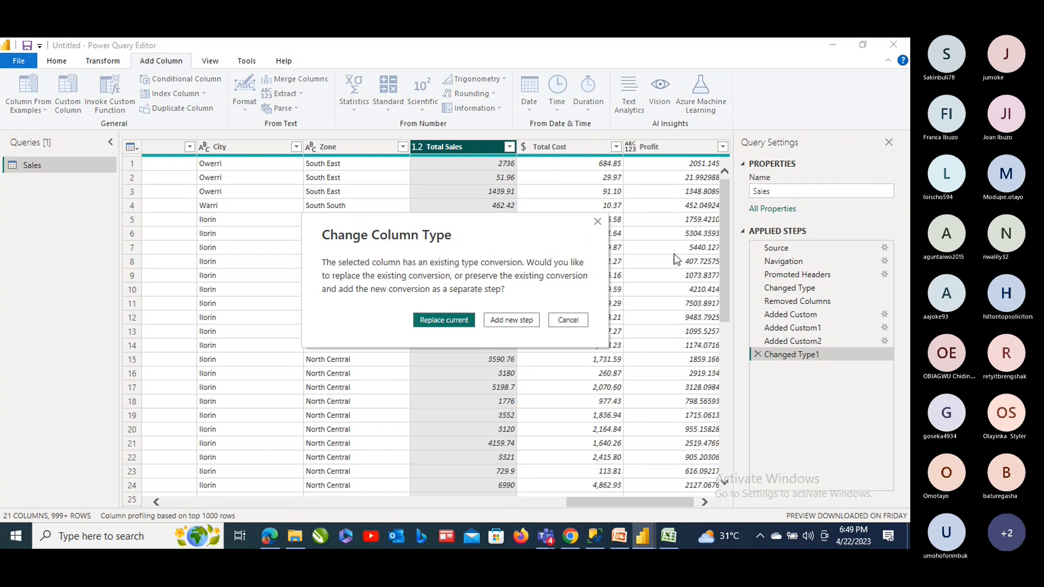
pyautogui.click(465, 321)
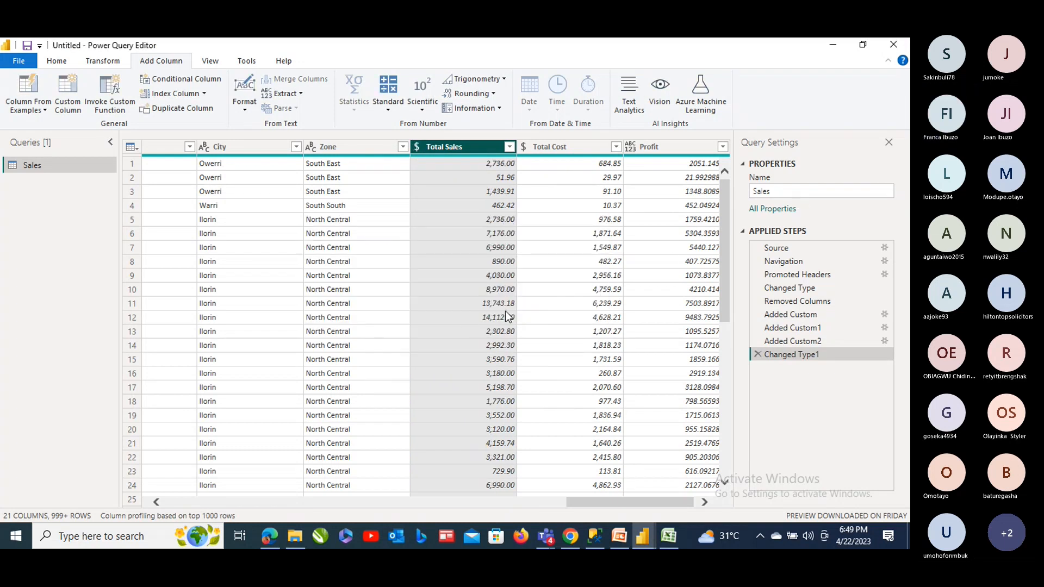
# Set the data type of the Profit column to Fixed decimal number
pyautogui.click(652, 148)
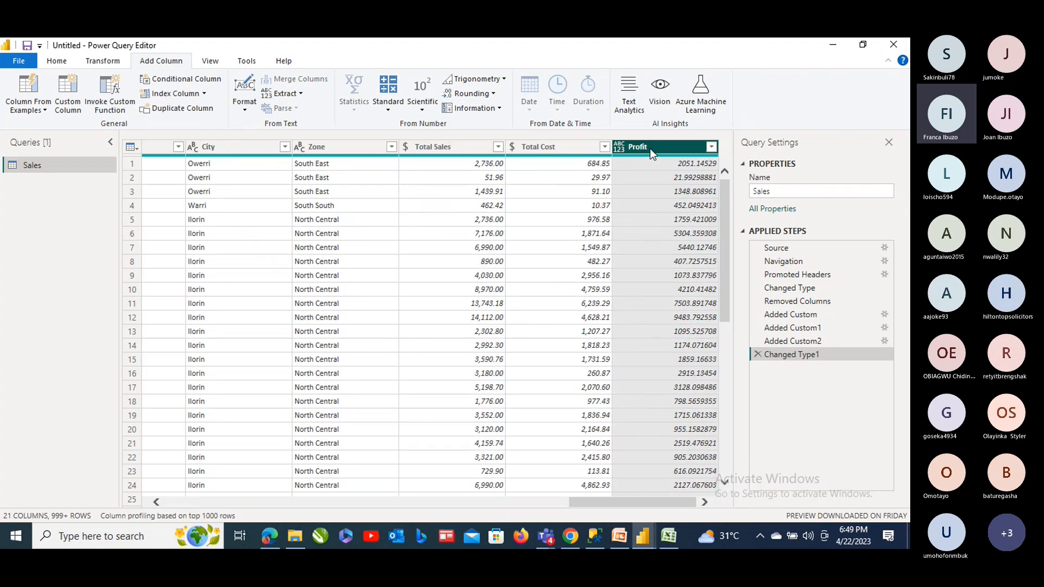
pyautogui.click(618, 147)
pyautogui.click(658, 173)
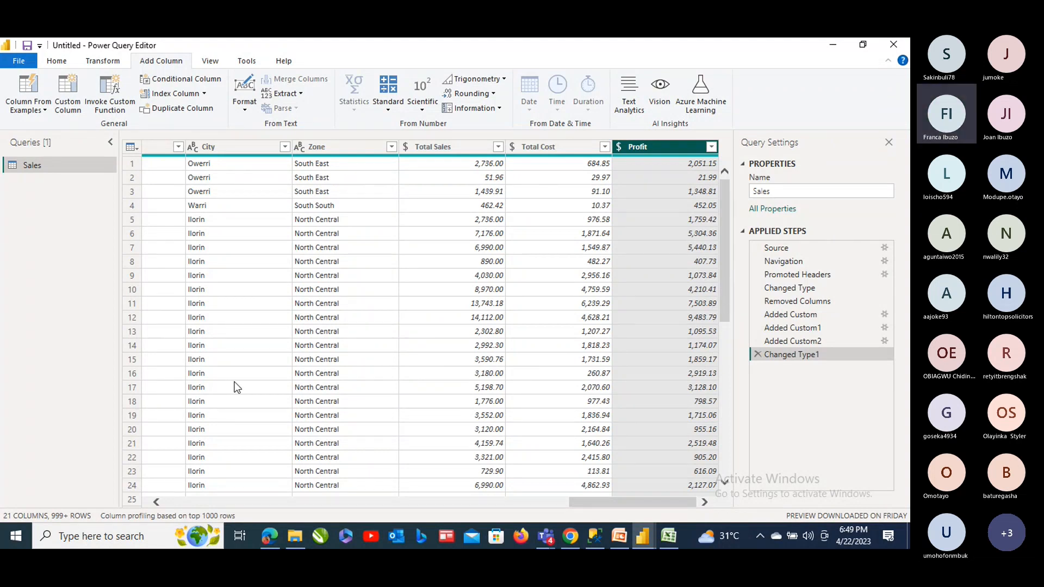
# Close the Power Query Editor with Close & Apply and apply the pending query changes to the report
pyautogui.click(22, 61)
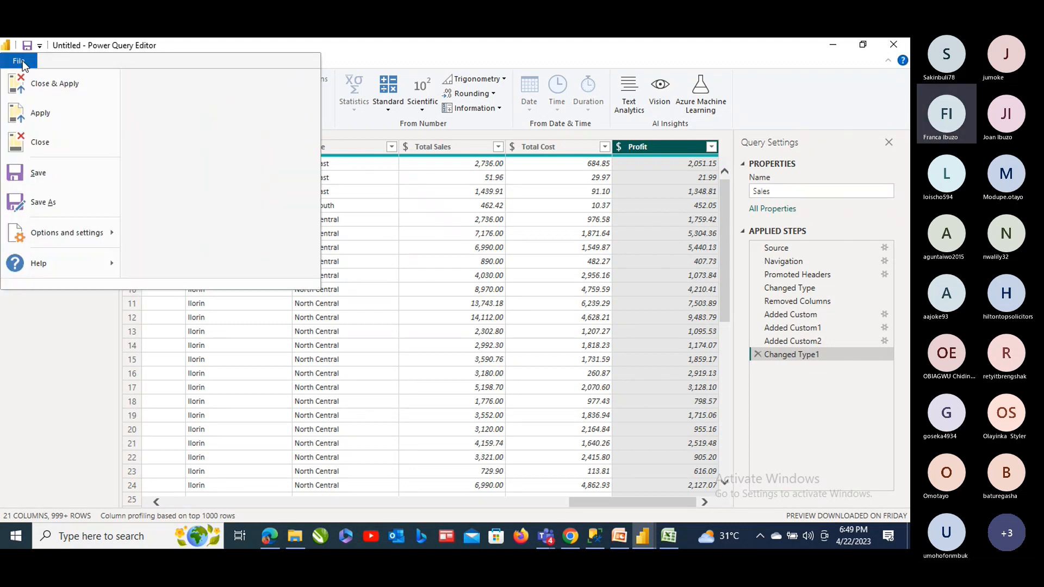
pyautogui.click(63, 87)
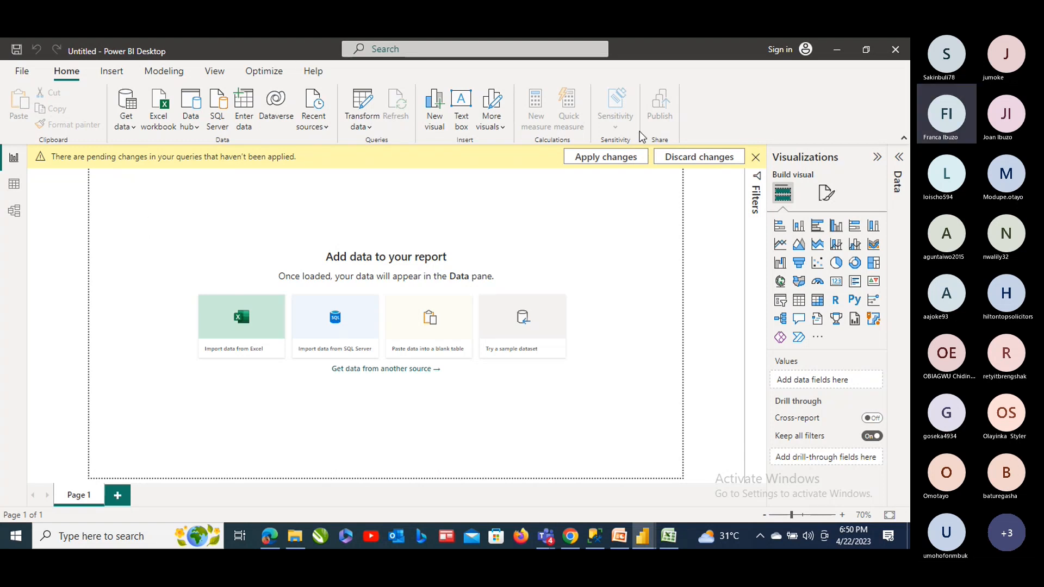
pyautogui.click(628, 158)
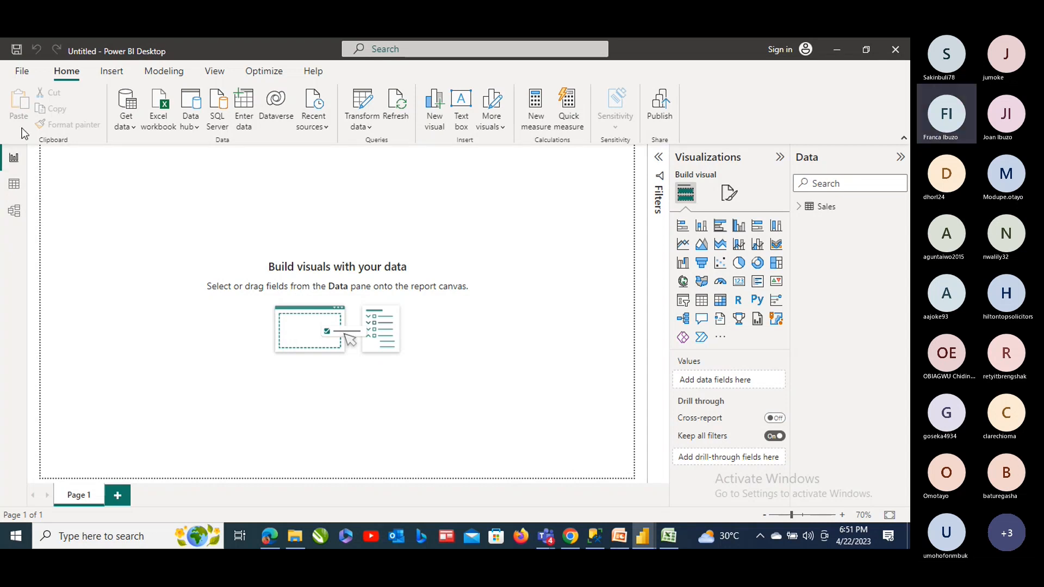
# Expand the Sales table's field list, examine the loaded rows and the model diagram, and return to the report view
pyautogui.click(800, 209)
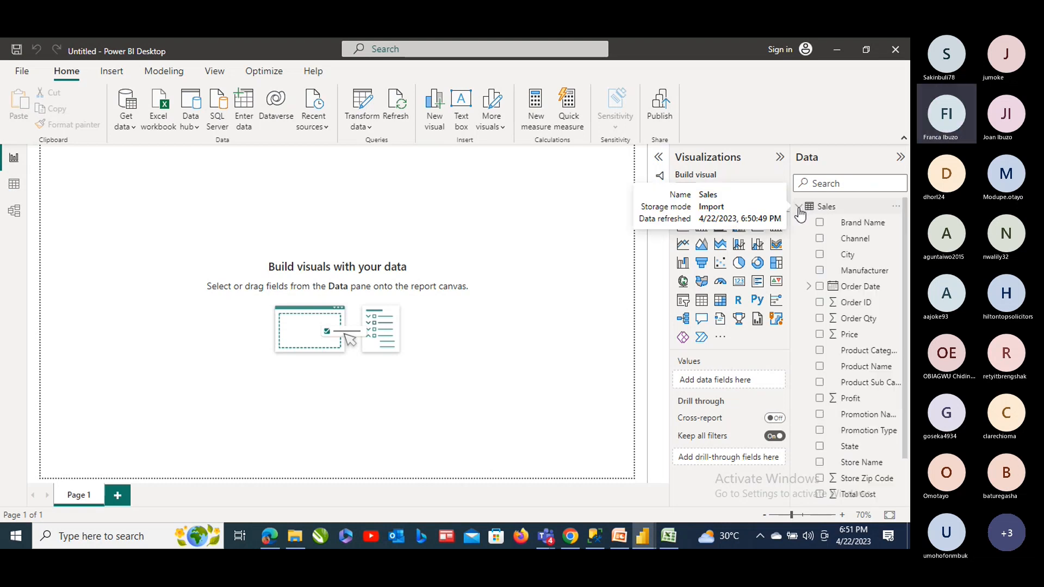
pyautogui.moveTo(812, 215)
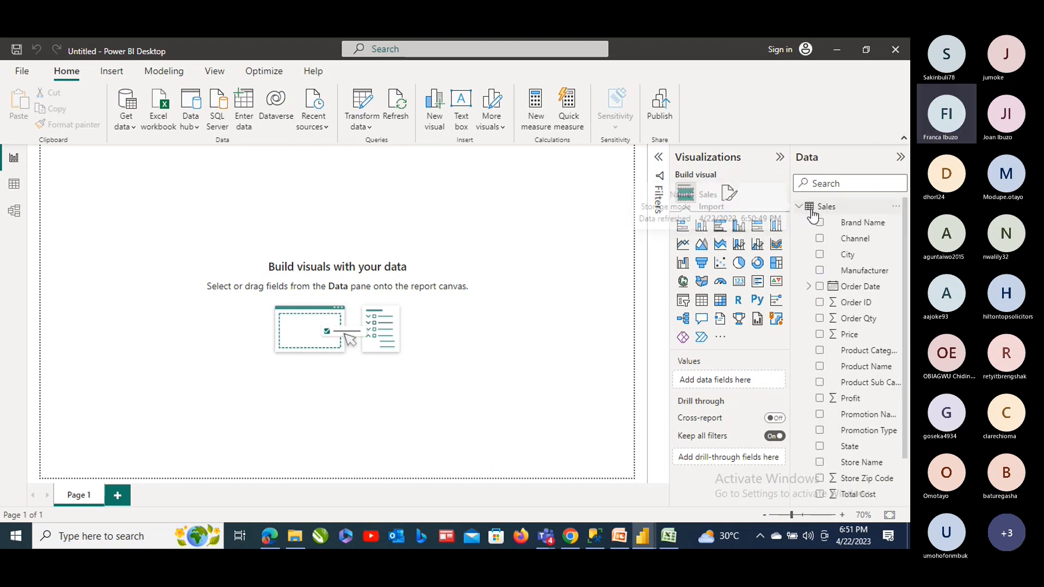
pyautogui.click(14, 187)
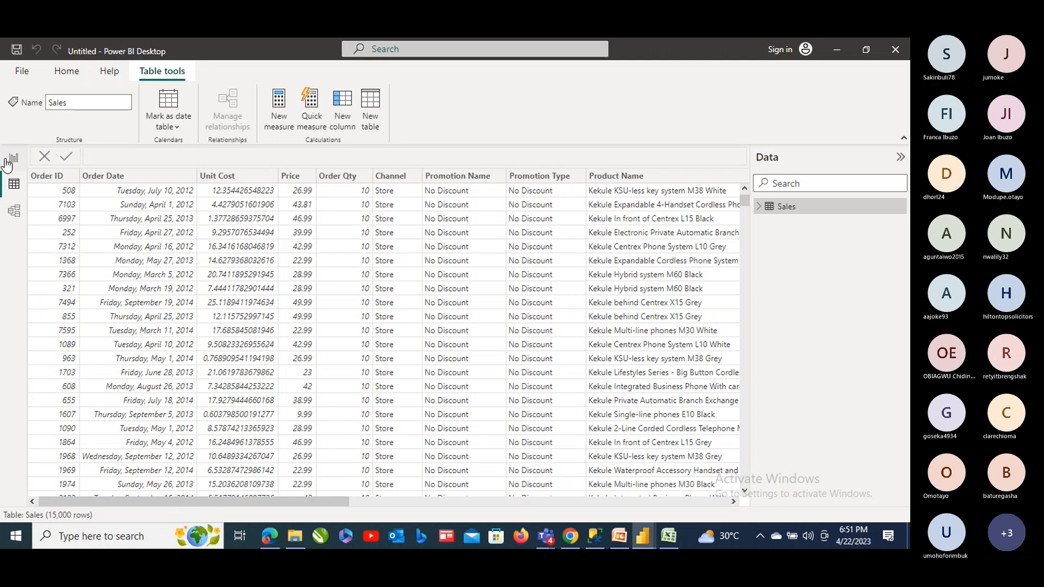
pyautogui.click(15, 211)
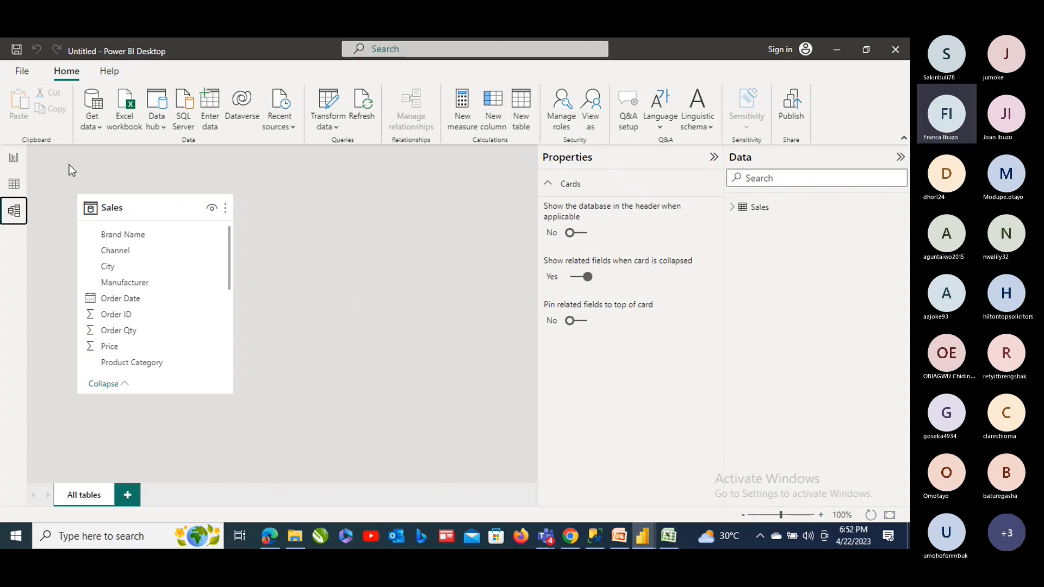
pyautogui.click(14, 159)
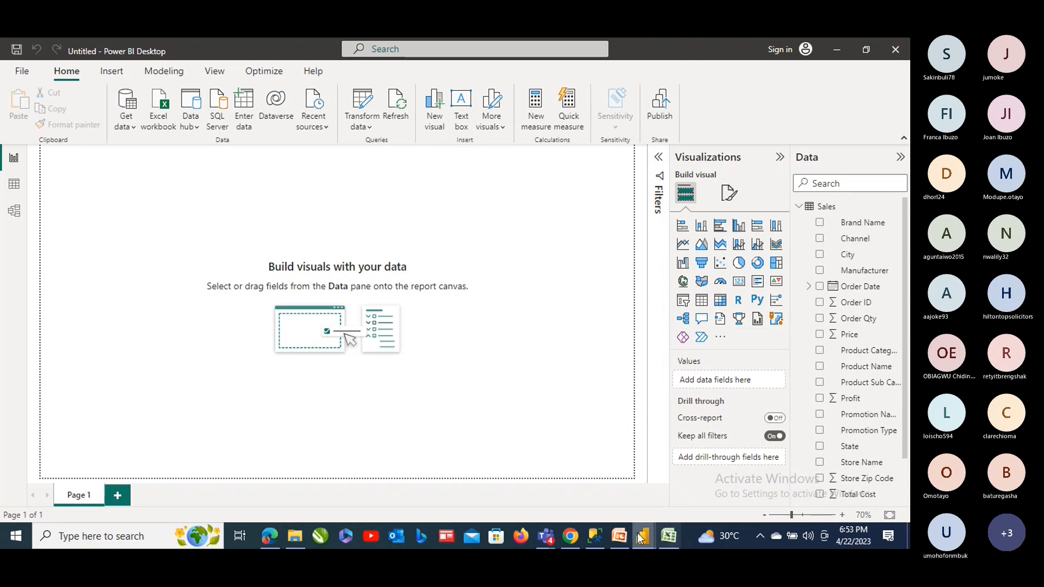
# Switch to the Data Analytics (Power BI) meeting in Teams and send the chat message "Can you hear me?"
pyautogui.moveTo(643, 538)
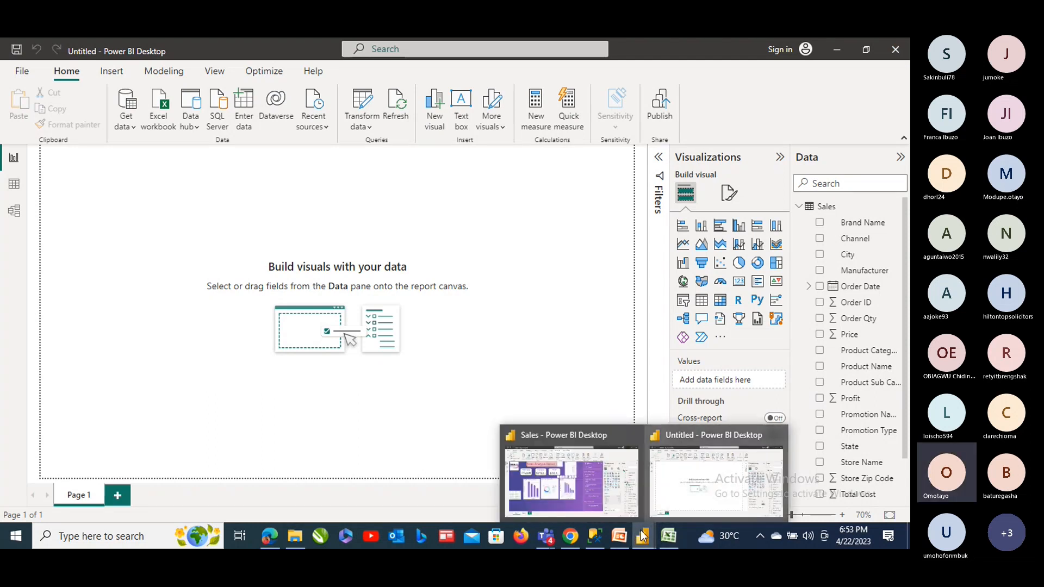
pyautogui.moveTo(550, 538)
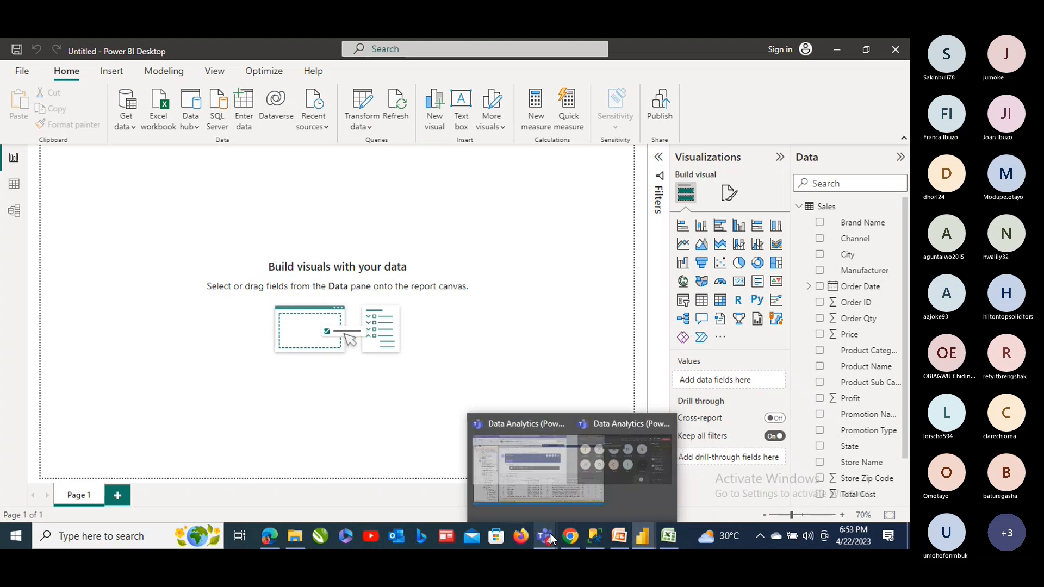
pyautogui.click(606, 489)
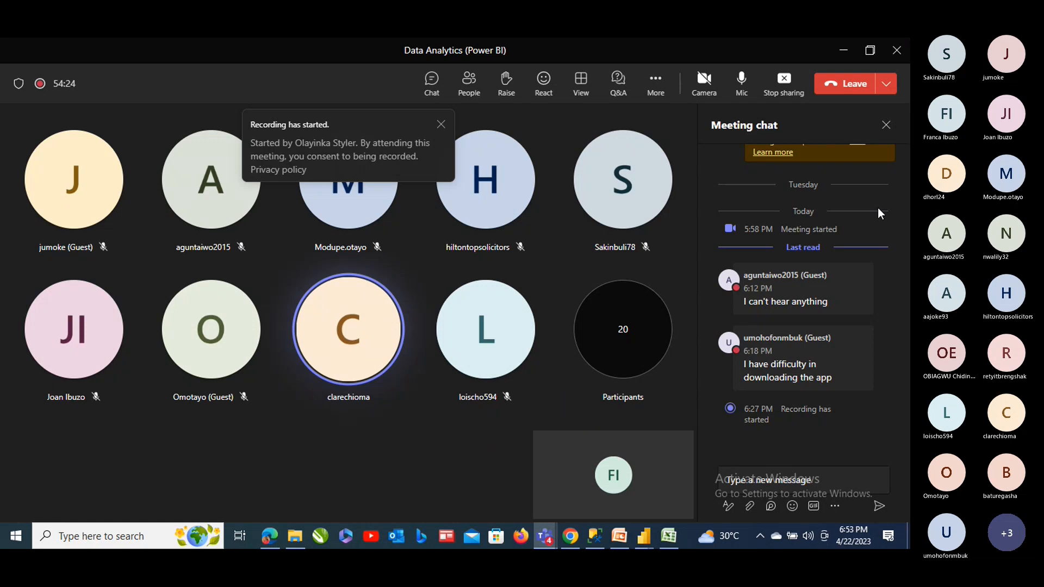
pyautogui.click(752, 482)
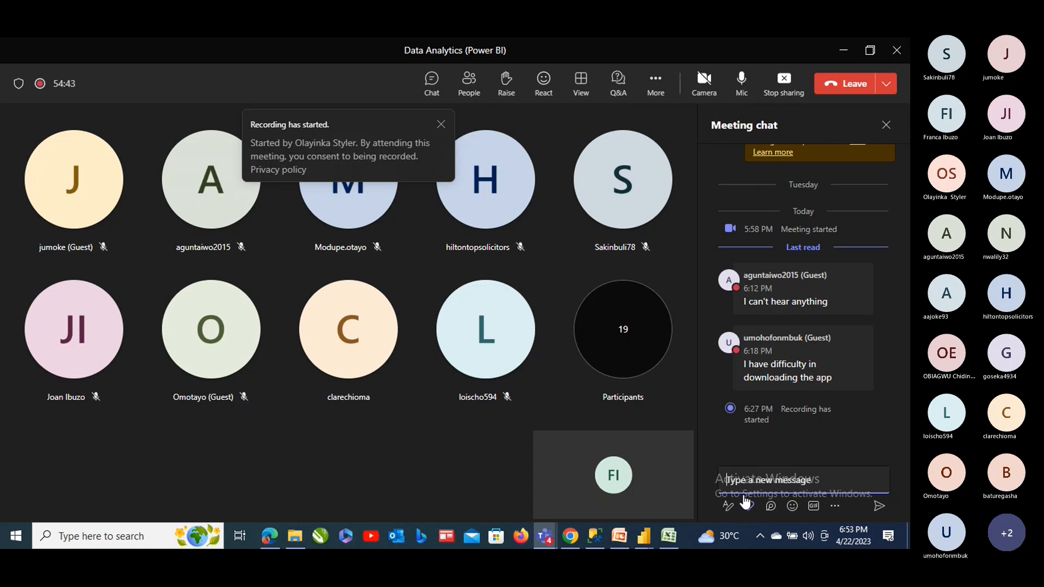
pyautogui.write('C')
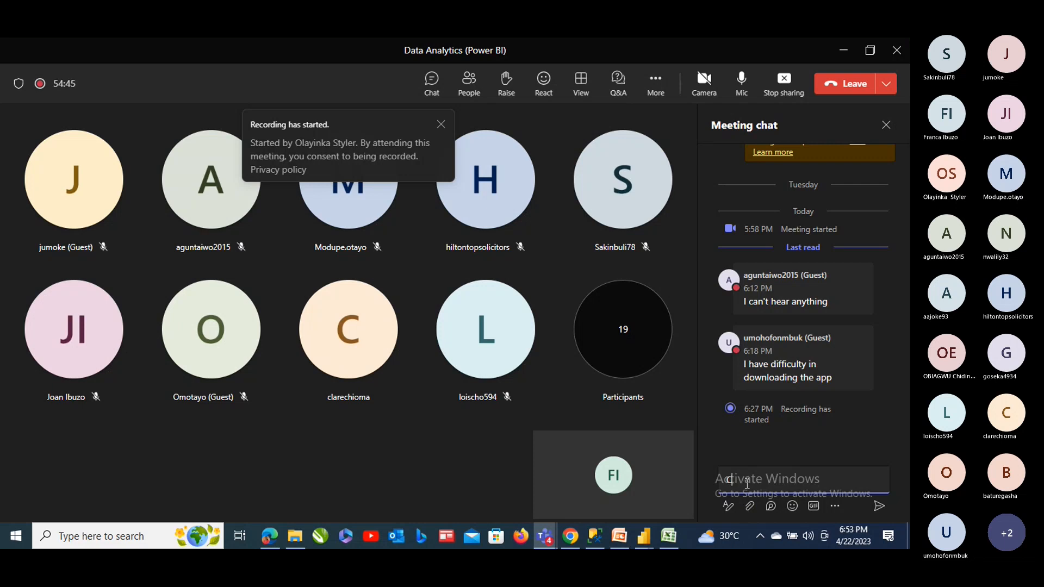
pyautogui.write('an yo')
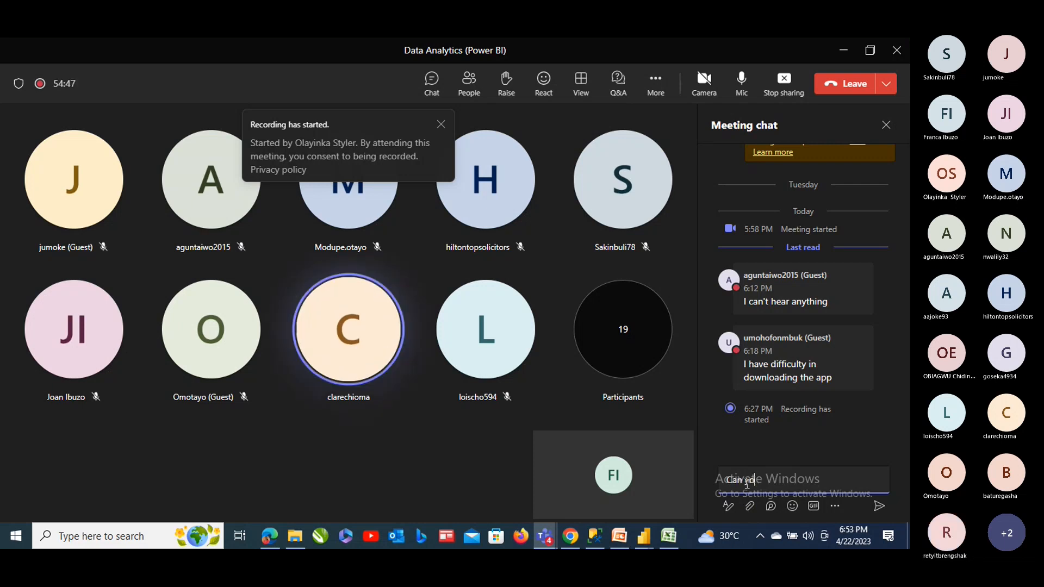
pyautogui.write('u hear me?')
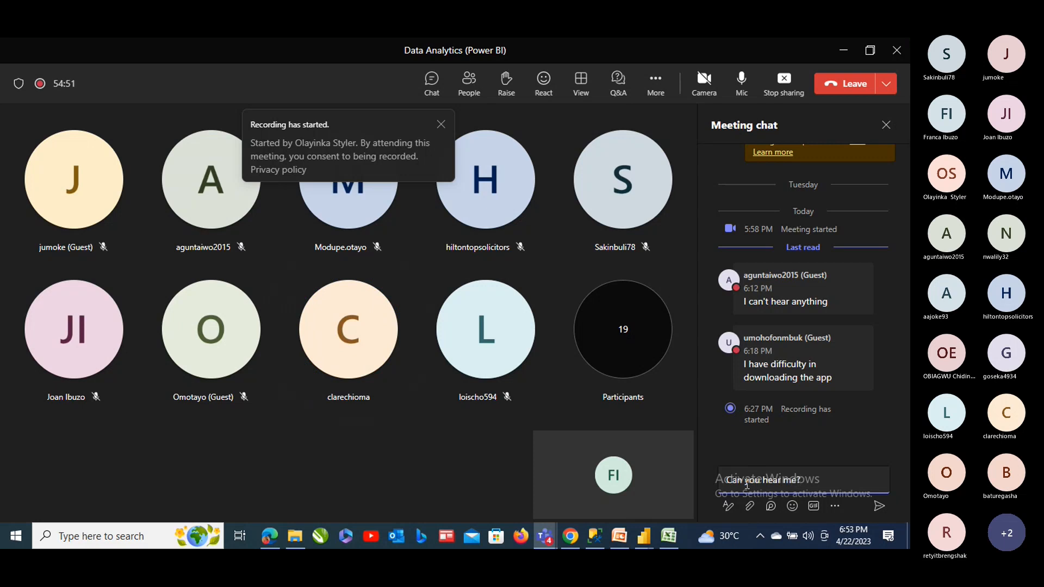
pyautogui.press('Return')
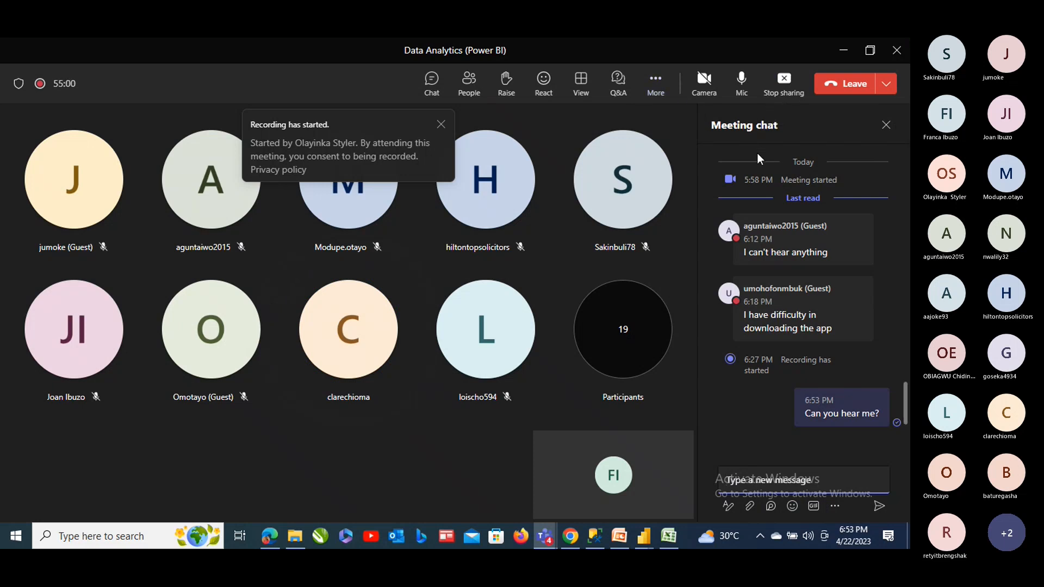
# Stop sharing the screen in the Teams meeting
pyautogui.moveTo(740, 223)
pyautogui.moveTo(807, 246)
pyautogui.click(784, 82)
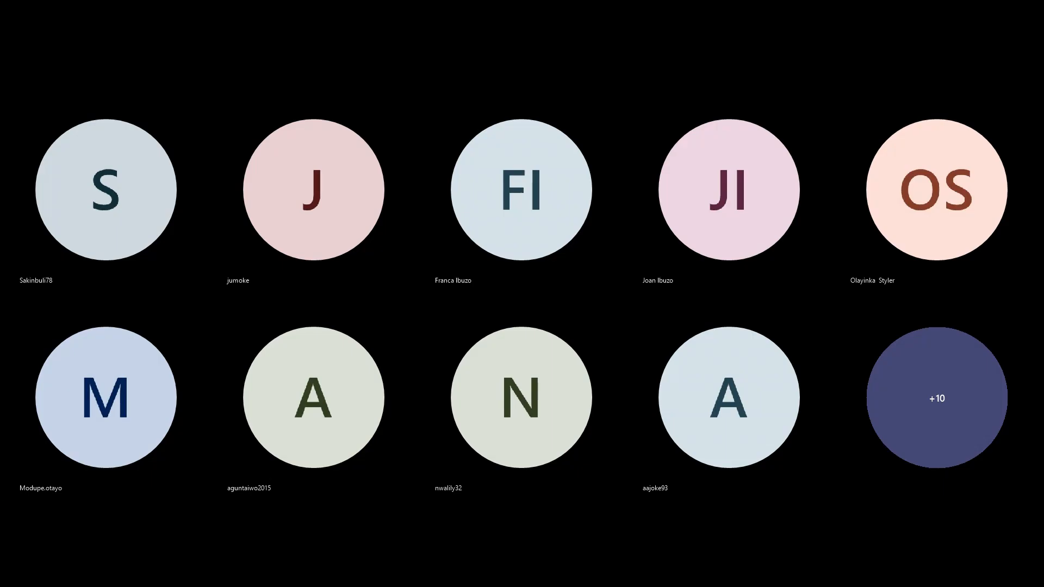
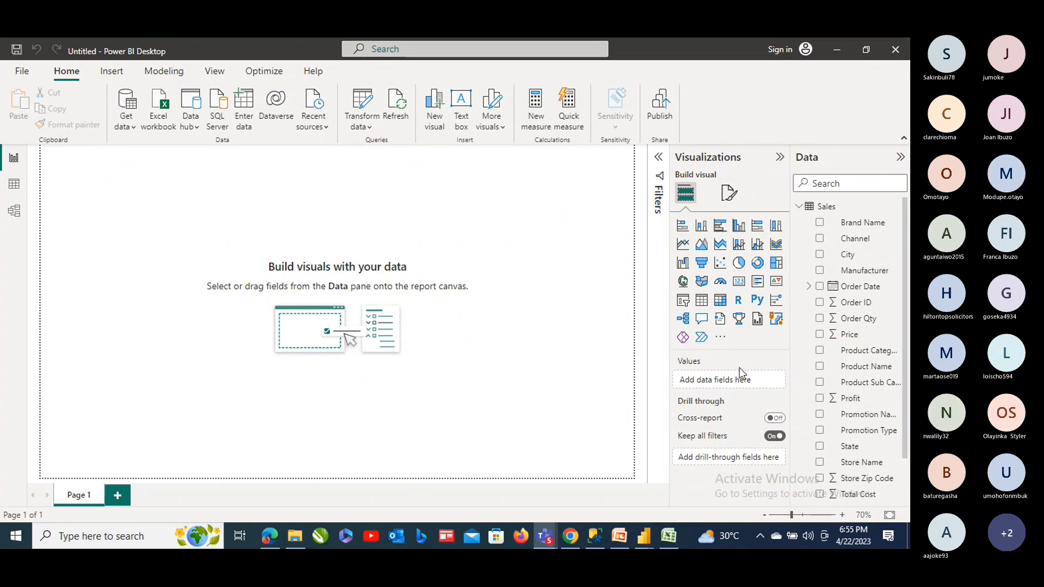
pyautogui.click(1, 349)
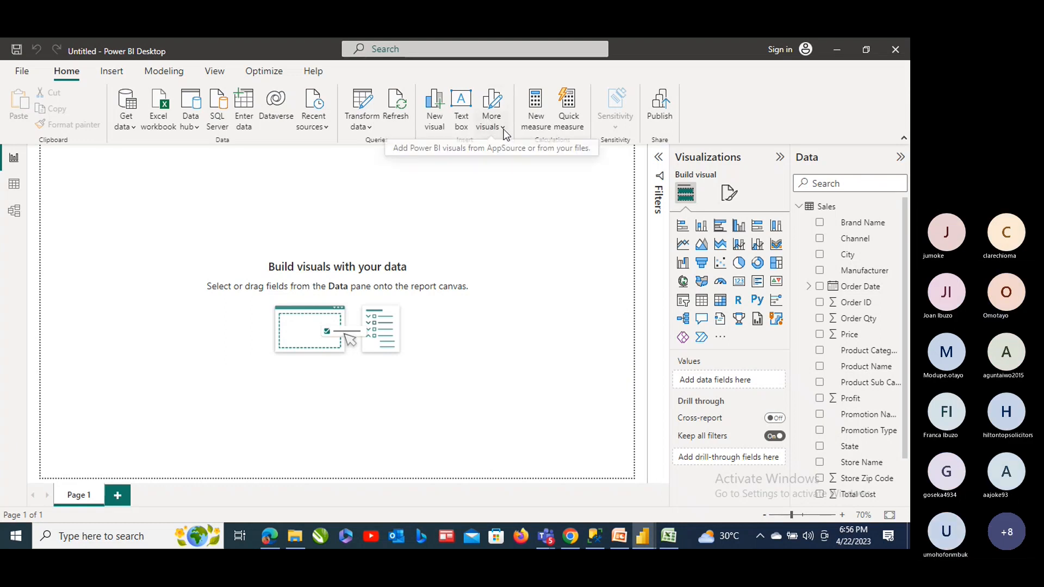
pyautogui.click(811, 533)
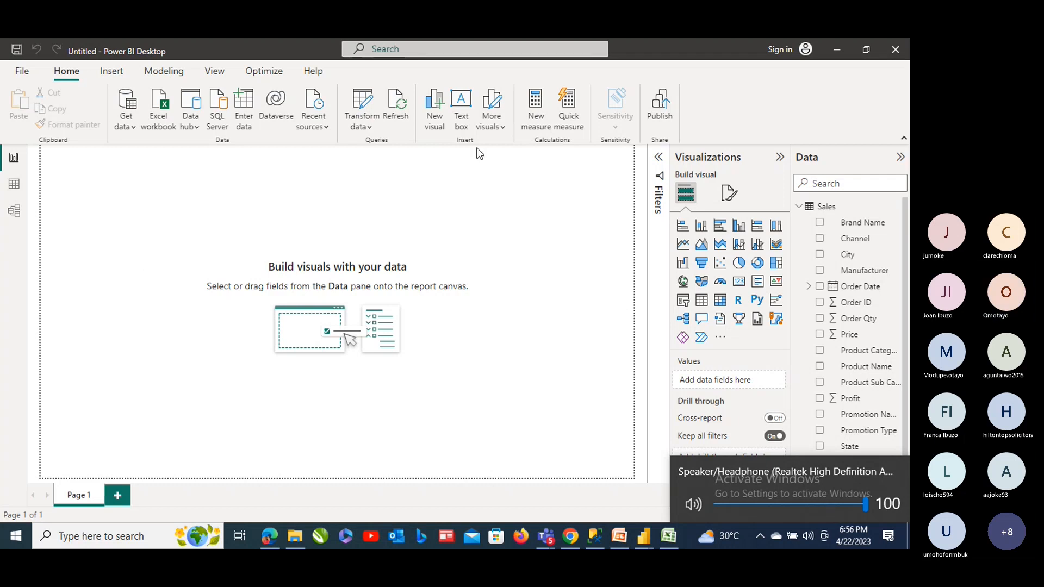
pyautogui.click(499, 128)
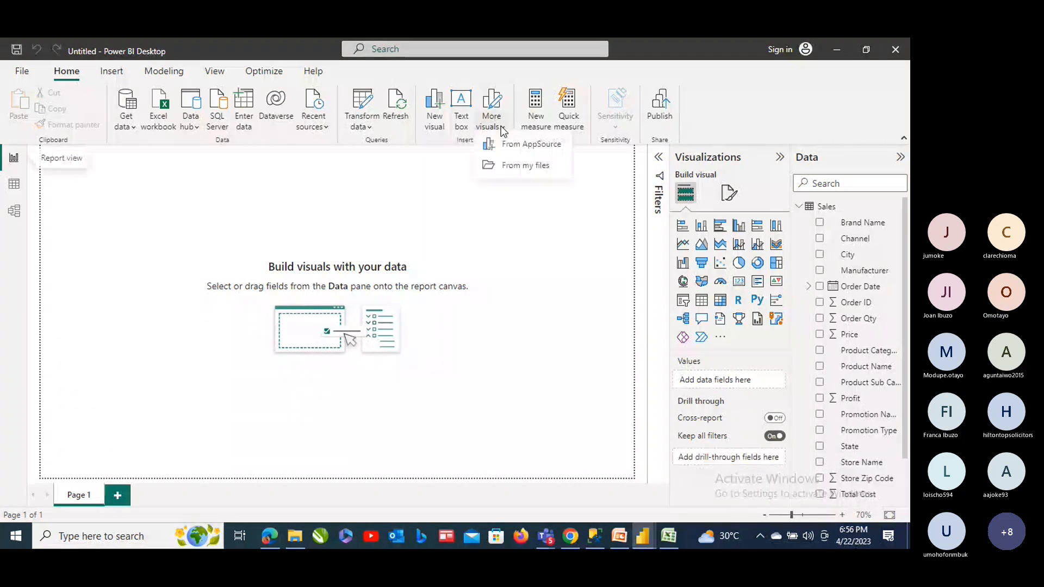
pyautogui.click(288, 206)
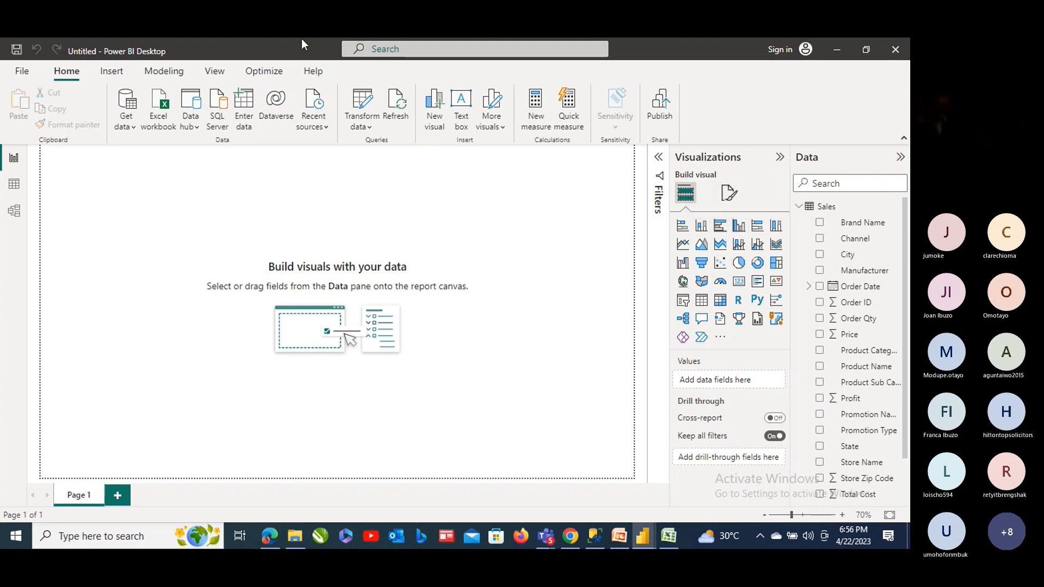
# Insert the "Techstyler logo" image from the Cohort 4 Beginner folder onto the report page
pyautogui.click(119, 73)
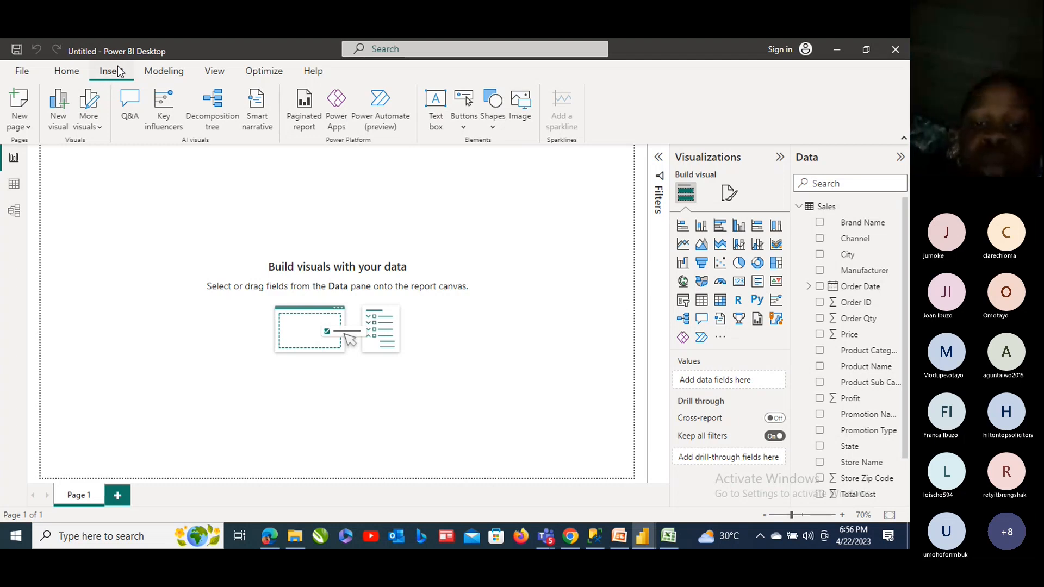
pyautogui.click(526, 108)
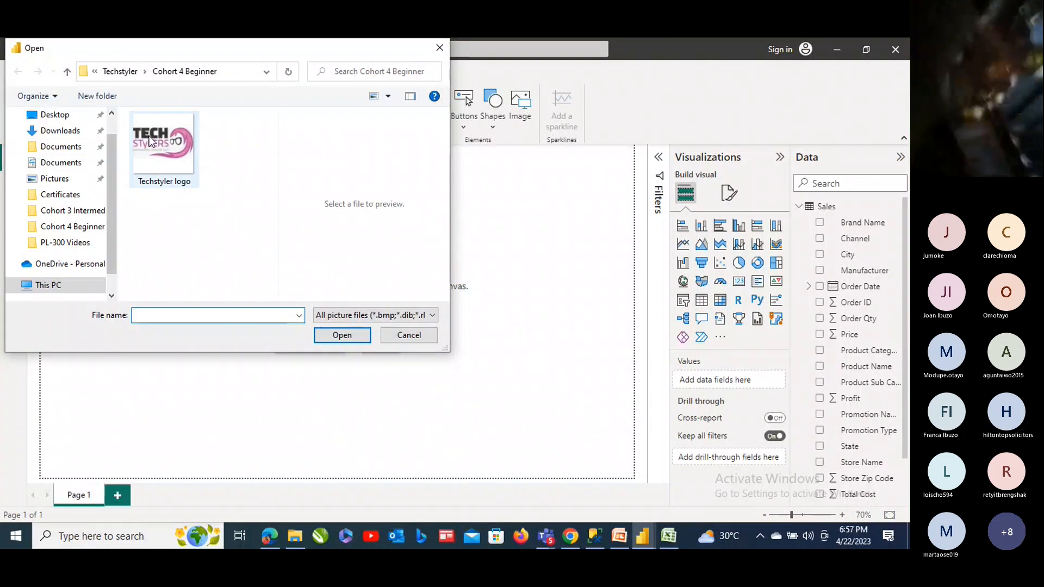
pyautogui.click(155, 151)
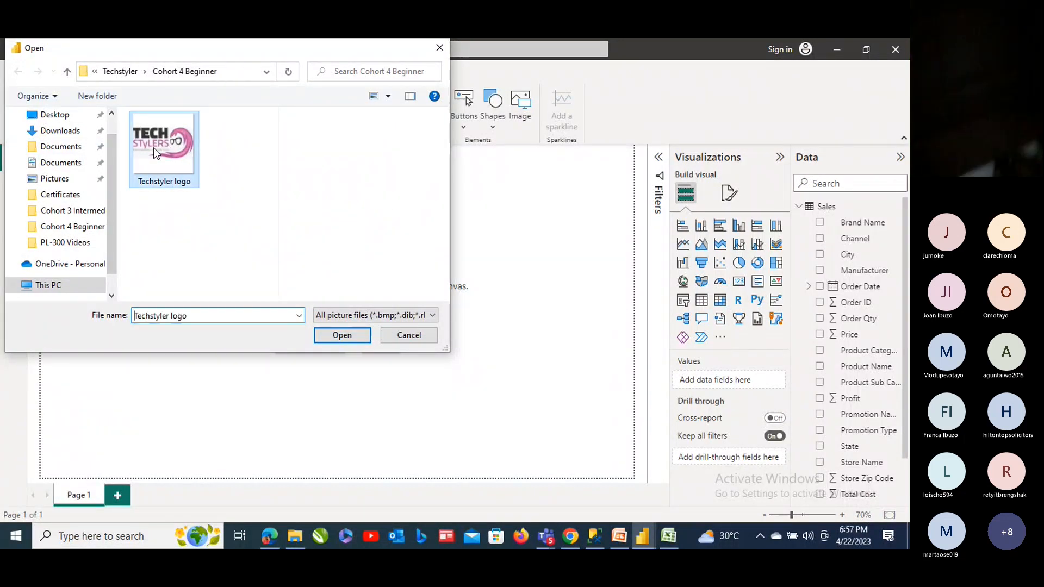
pyautogui.click(353, 339)
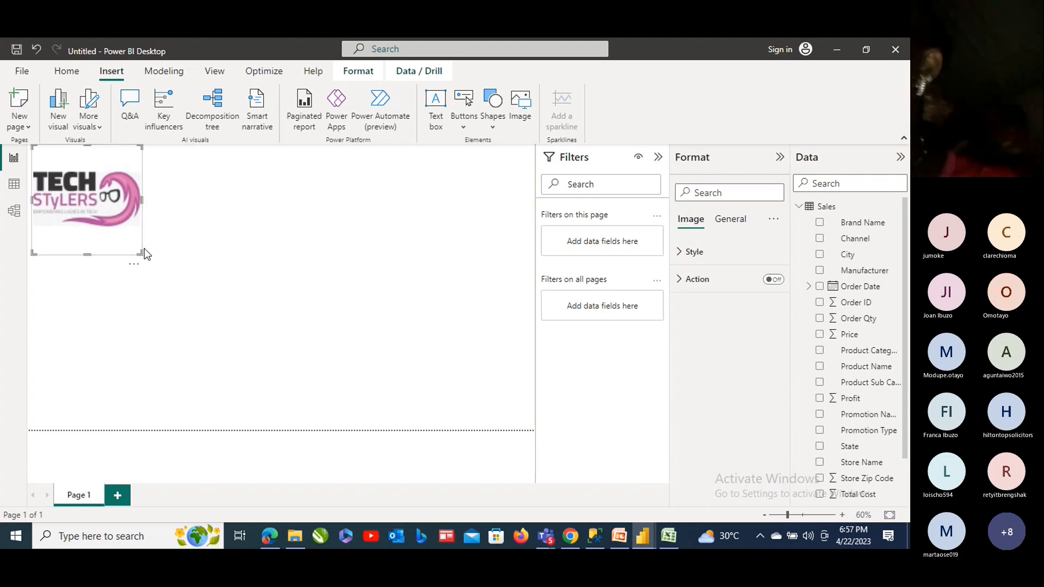
# Shrink the logo to about half its inserted width, keeping it in the page's upper-left corner, and deselect it
pyautogui.moveTo(142, 253); pyautogui.dragTo(111, 151)
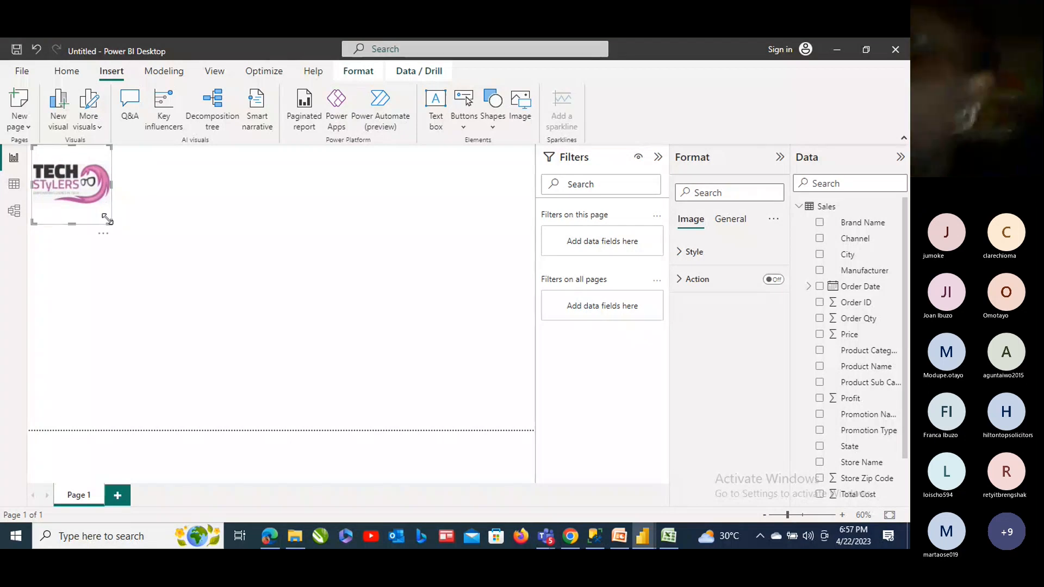
pyautogui.moveTo(107, 219); pyautogui.dragTo(86, 146)
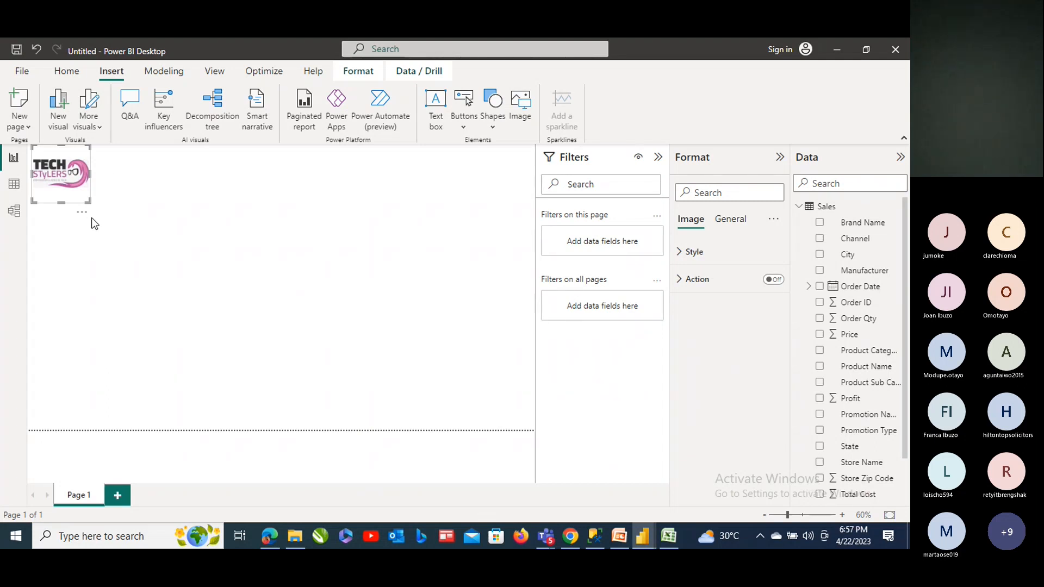
pyautogui.moveTo(89, 202); pyautogui.dragTo(83, 185)
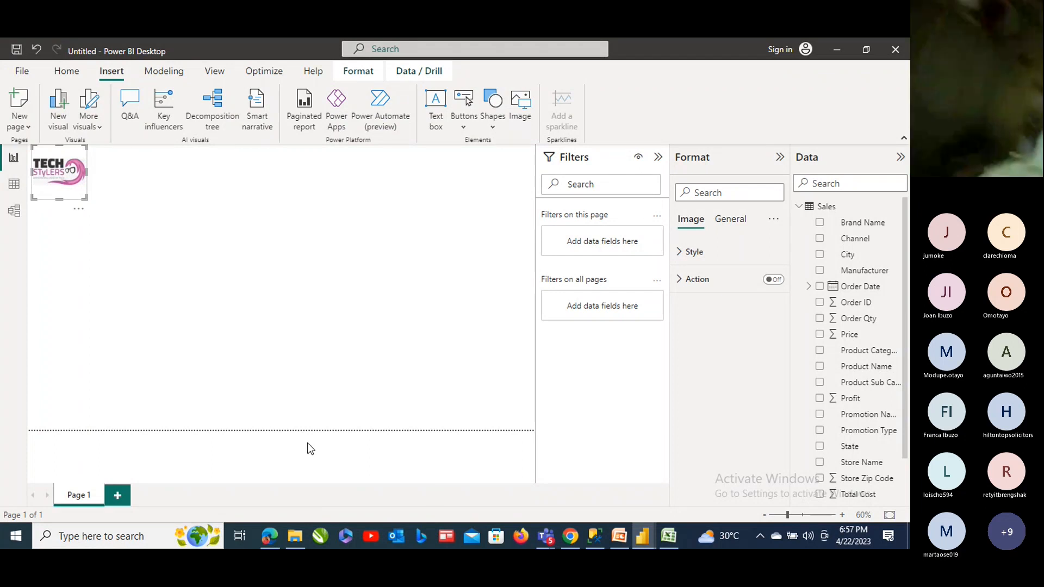
pyautogui.click(239, 172)
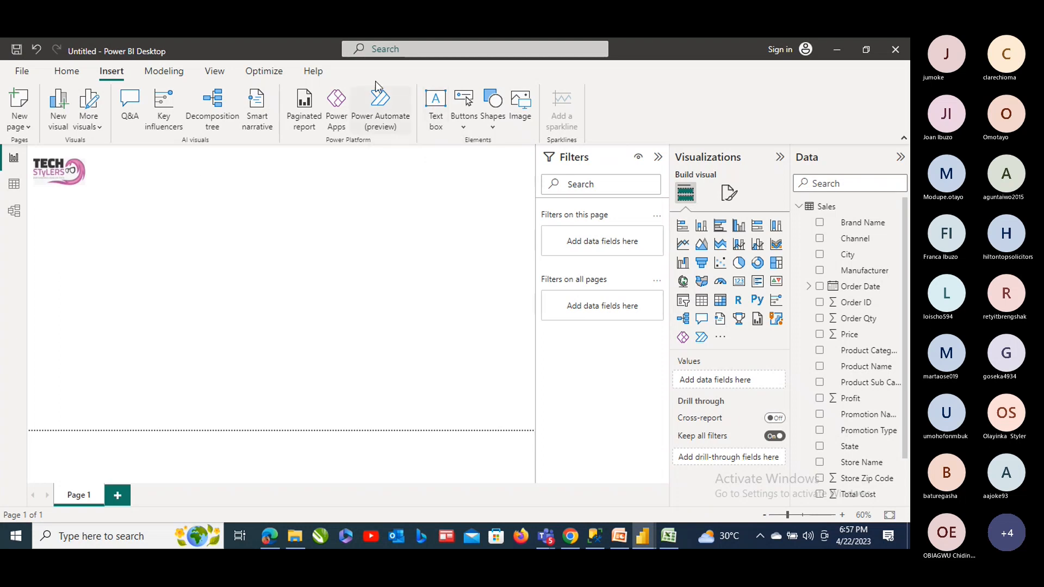
# Add a text box and size it into a wide, shallow rectangle near the page's upper edge, beside the logo
pyautogui.click(435, 113)
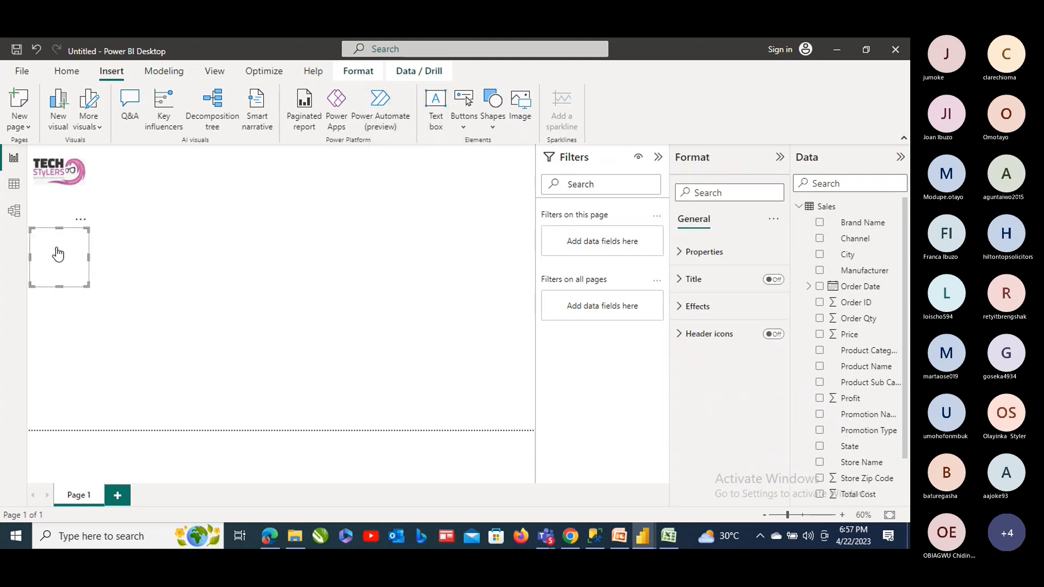
pyautogui.click(66, 271)
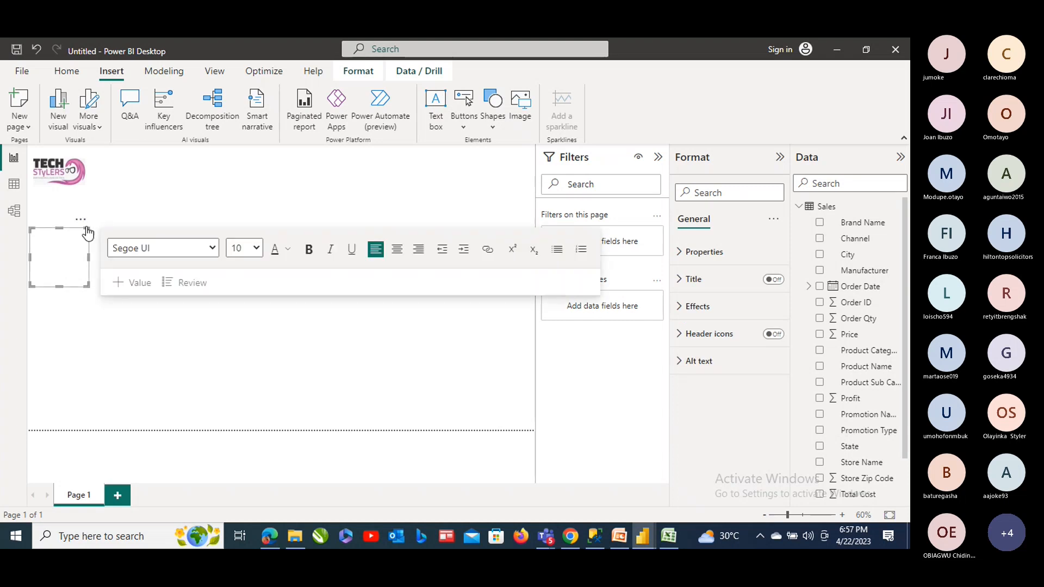
pyautogui.moveTo(87, 230); pyautogui.dragTo(214, 167)
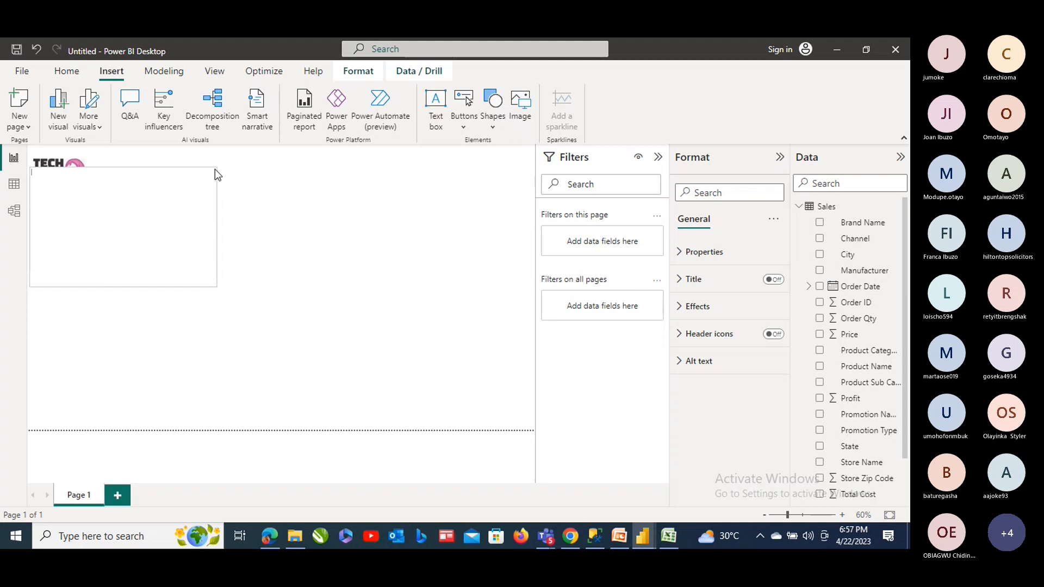
pyautogui.moveTo(30, 230); pyautogui.dragTo(348, 184)
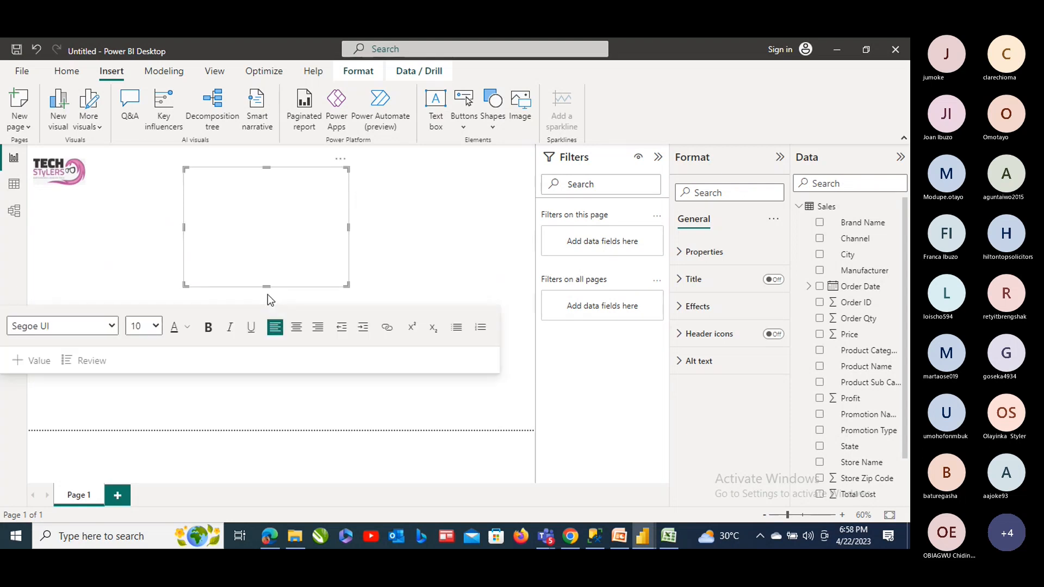
pyautogui.moveTo(266, 287); pyautogui.dragTo(271, 218)
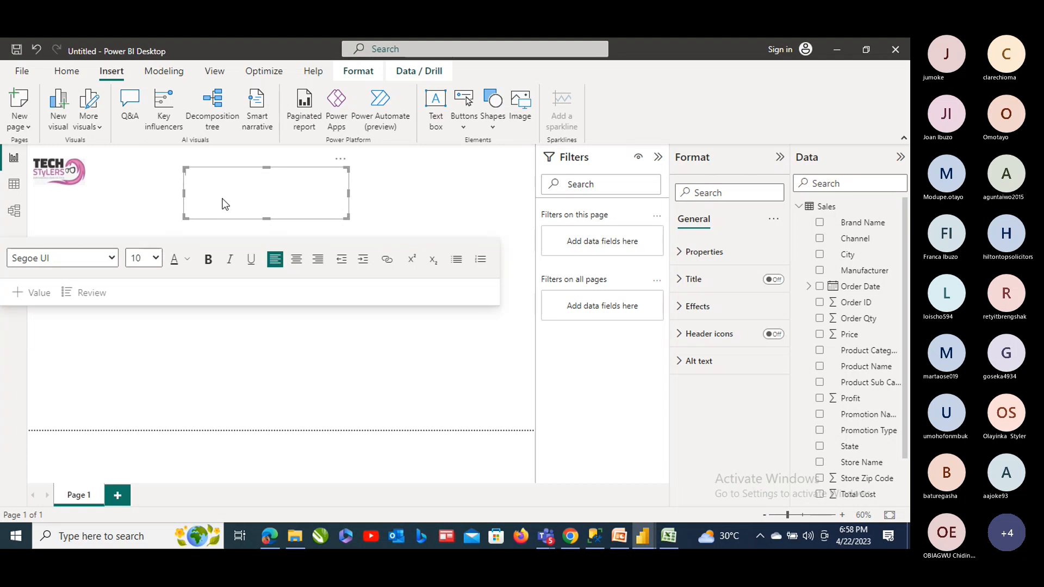
# Enter the title "Sales Analysis Report" in the text box and reduce the box's height to a narrow strip
pyautogui.write('Sales')
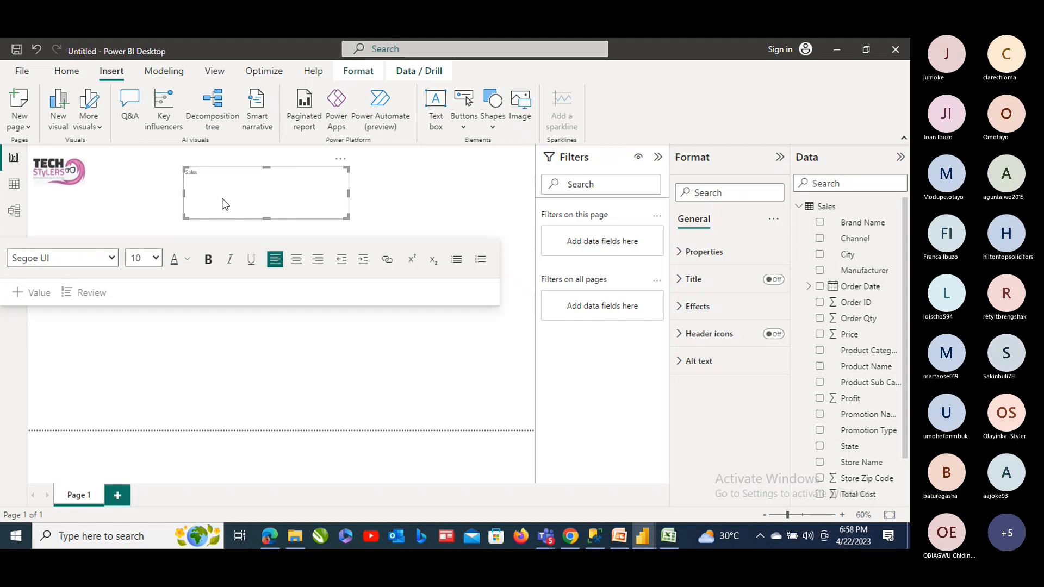
pyautogui.write('Analysis')
pyautogui.write('Report')
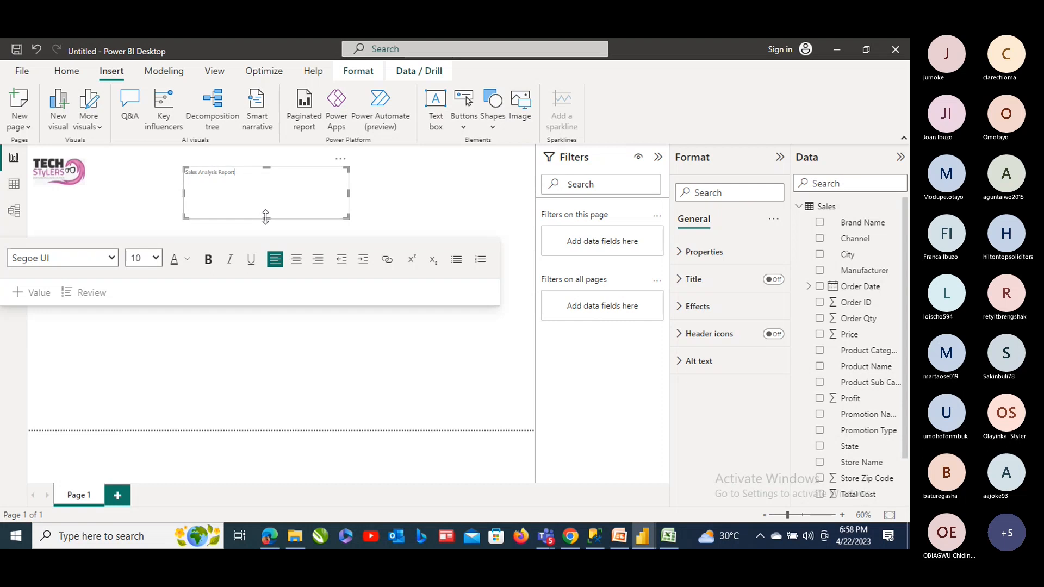
pyautogui.moveTo(265, 217); pyautogui.dragTo(275, 190)
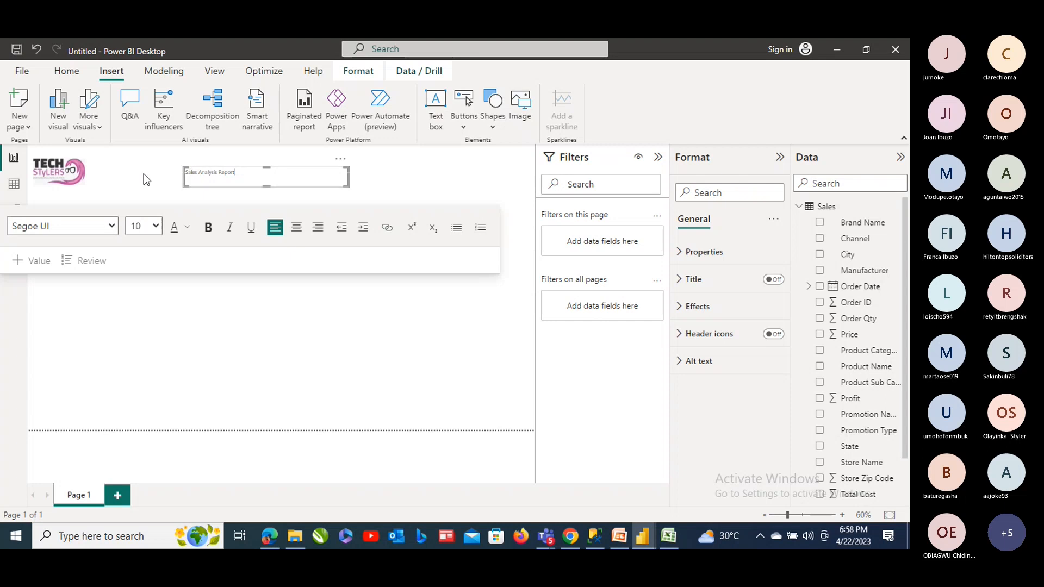
# Set the font size of the whole "Sales Analysis Report" title to 40, after trying 20
pyautogui.moveTo(236, 172); pyautogui.dragTo(180, 172)
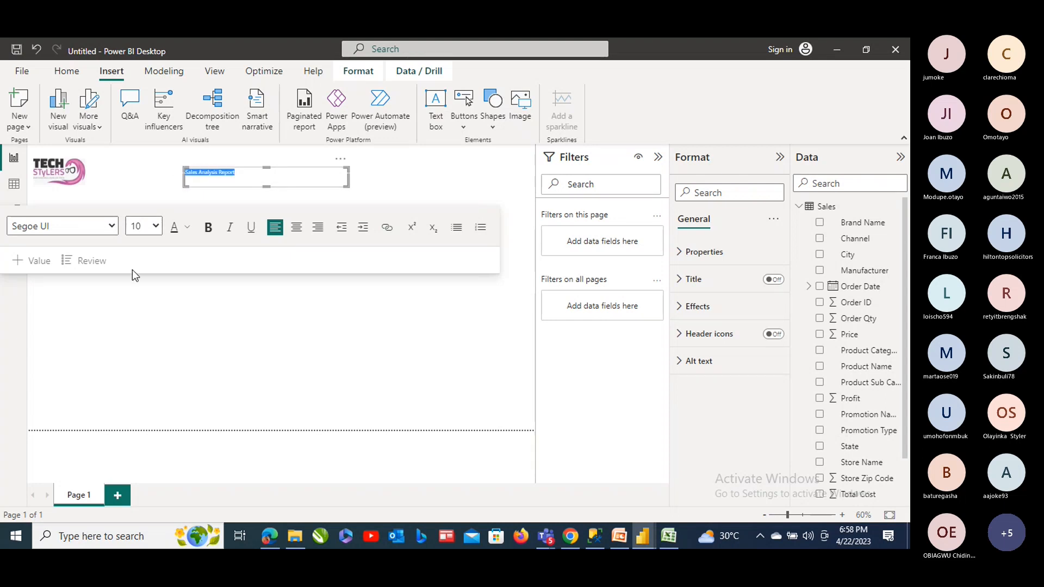
pyautogui.click(156, 227)
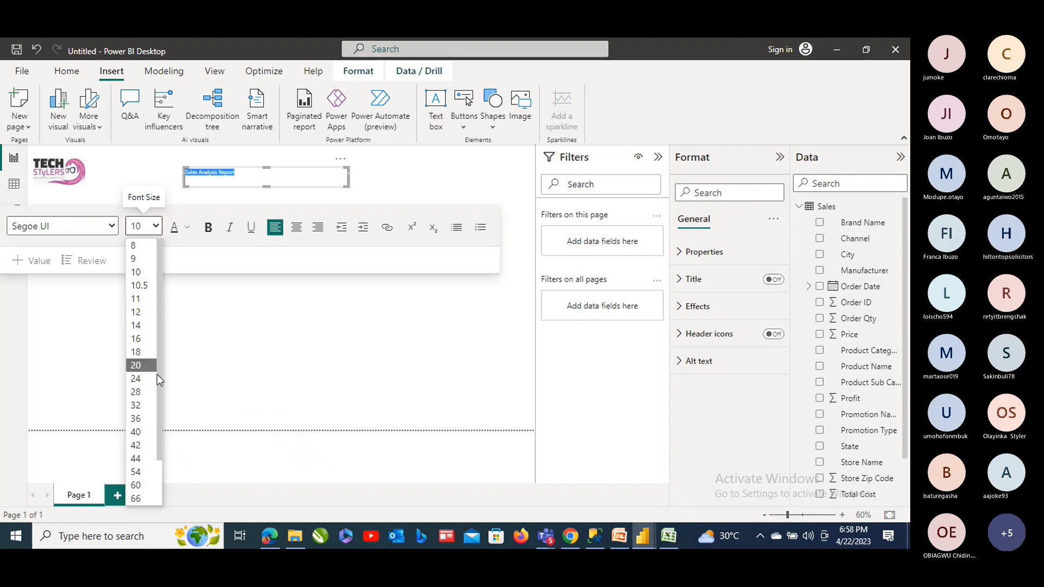
pyautogui.click(141, 365)
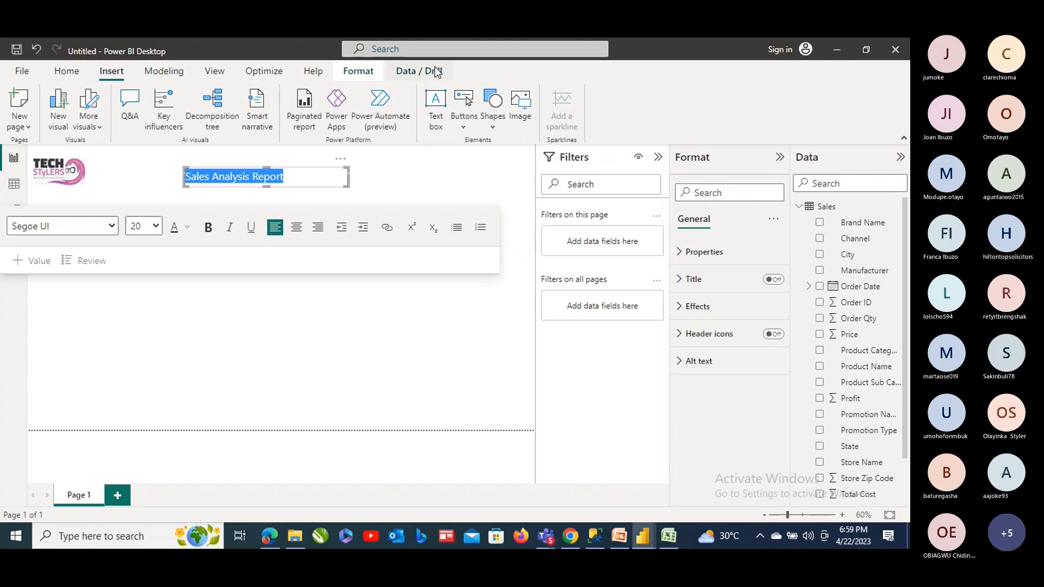
pyautogui.click(156, 227)
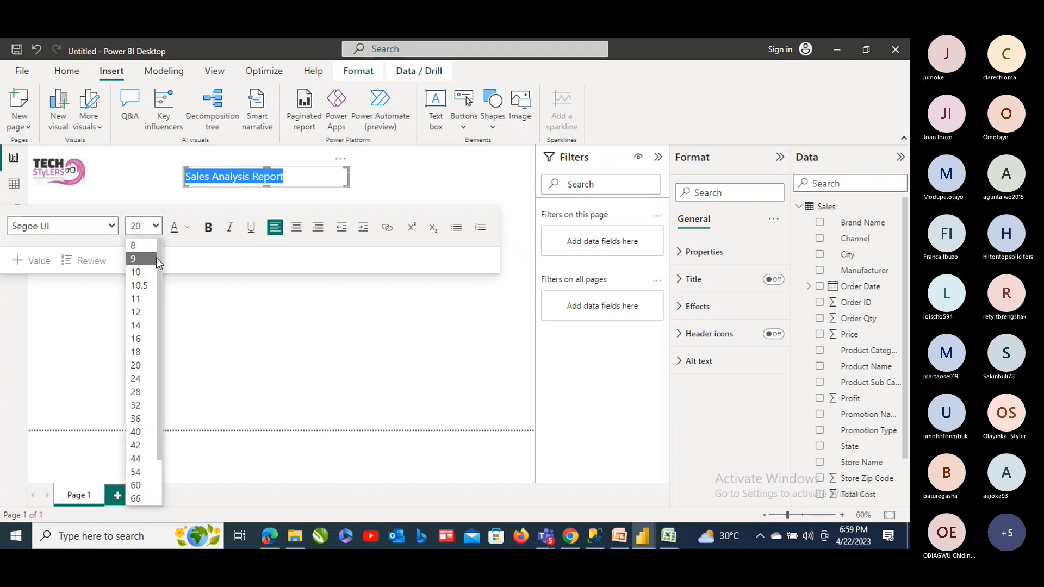
pyautogui.click(130, 434)
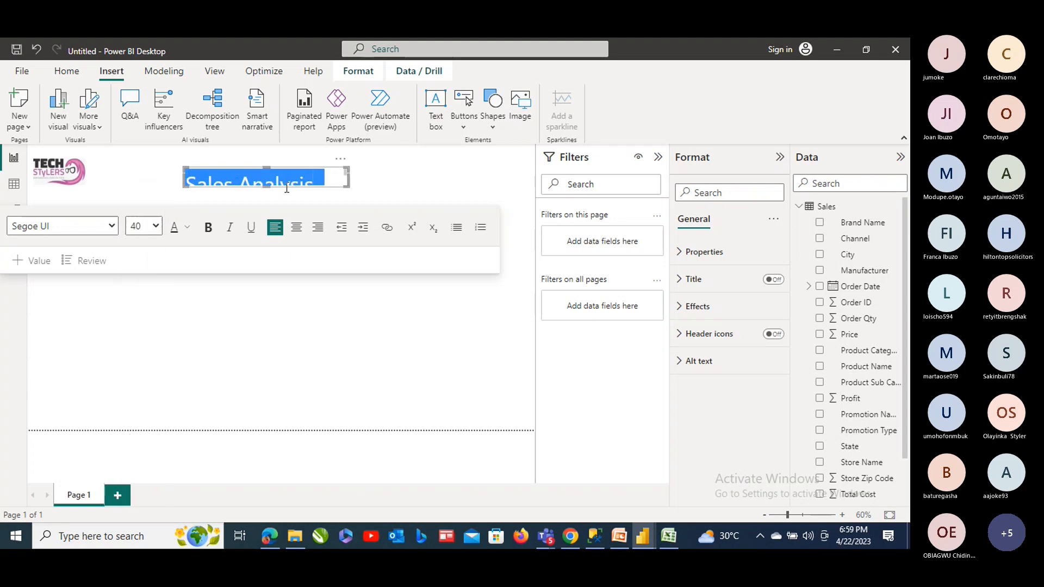
# Reduce the title's font size to 36 and enlarge its text box in width and height so the whole title fits on one line
pyautogui.click(156, 227)
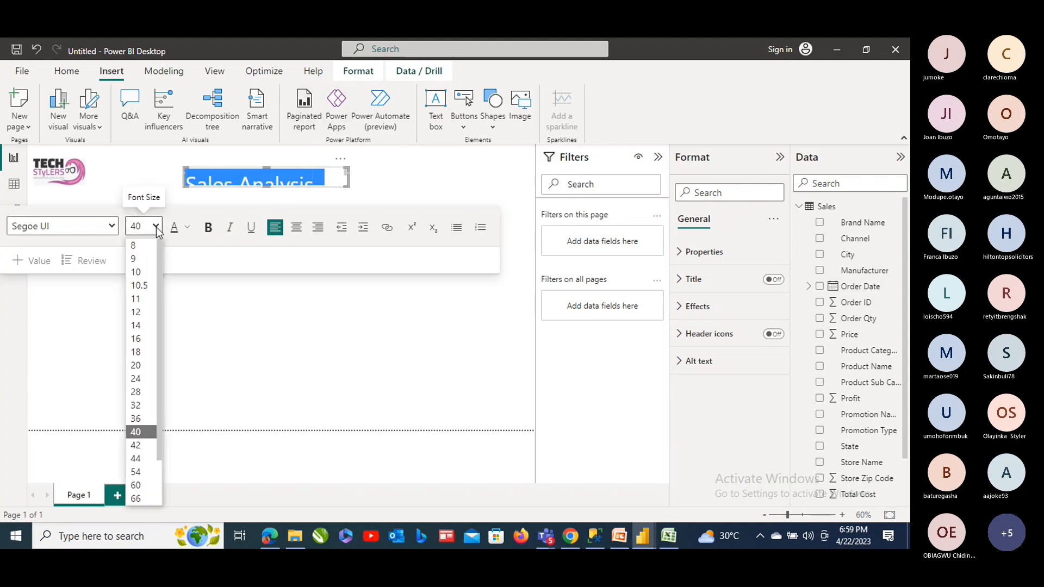
pyautogui.click(138, 419)
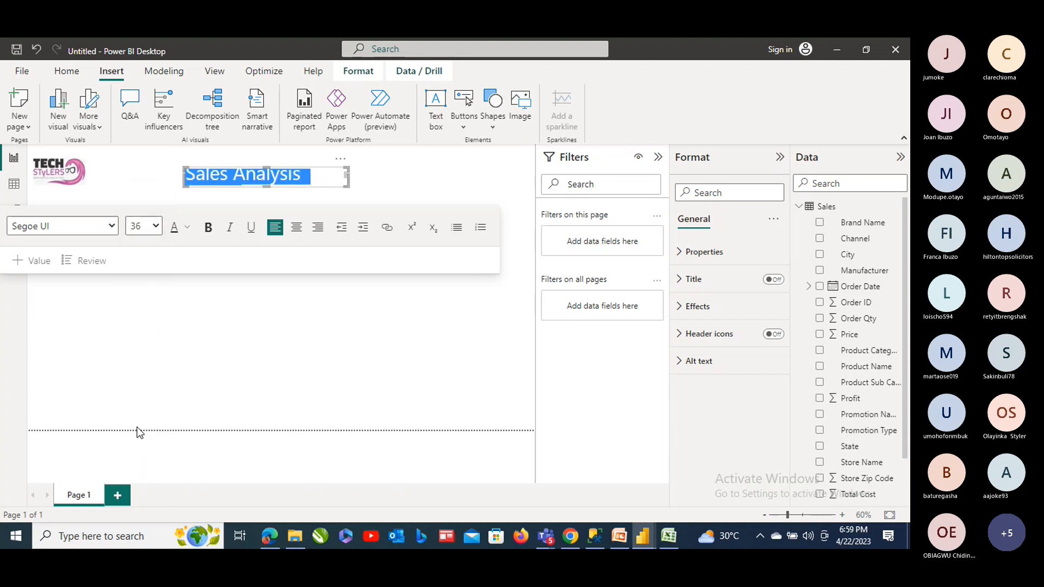
pyautogui.moveTo(348, 177); pyautogui.dragTo(409, 176)
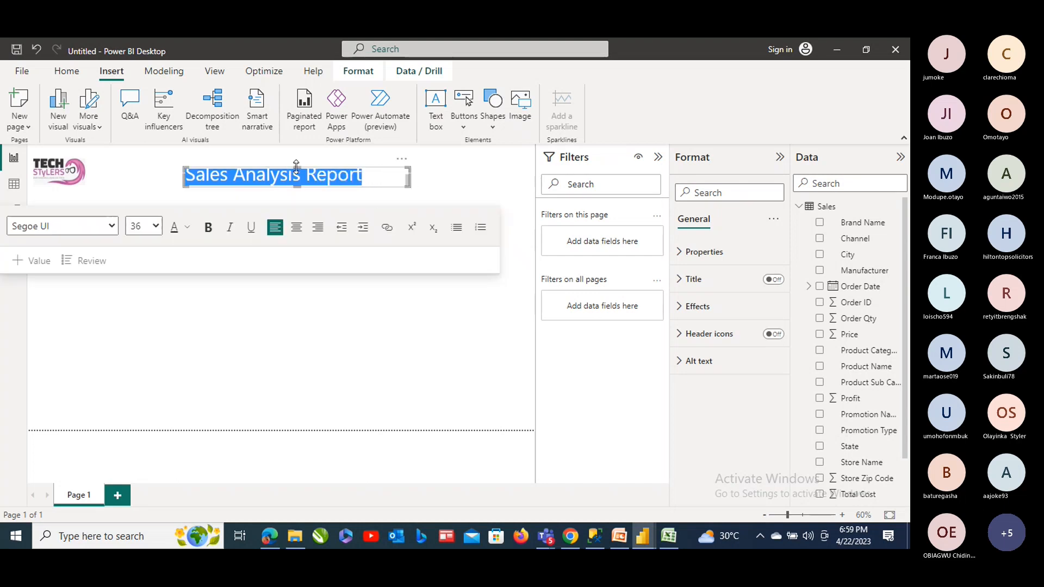
pyautogui.moveTo(296, 165); pyautogui.dragTo(302, 153)
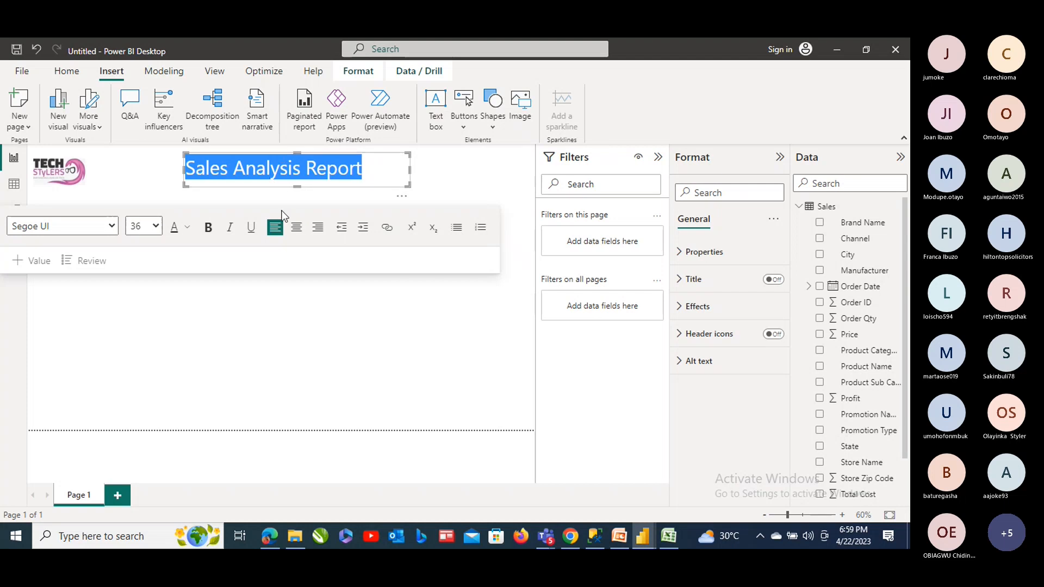
pyautogui.click(152, 175)
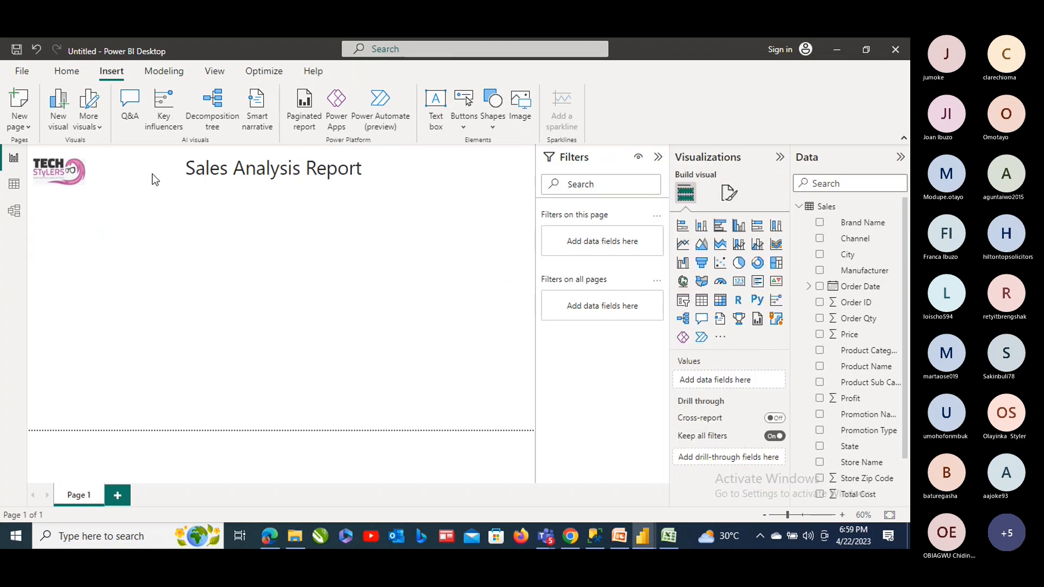
# Recolor the whole "Sales Analysis Report" title purple, using #893395 (Theme color 4, 20% lighter)
pyautogui.click(245, 180)
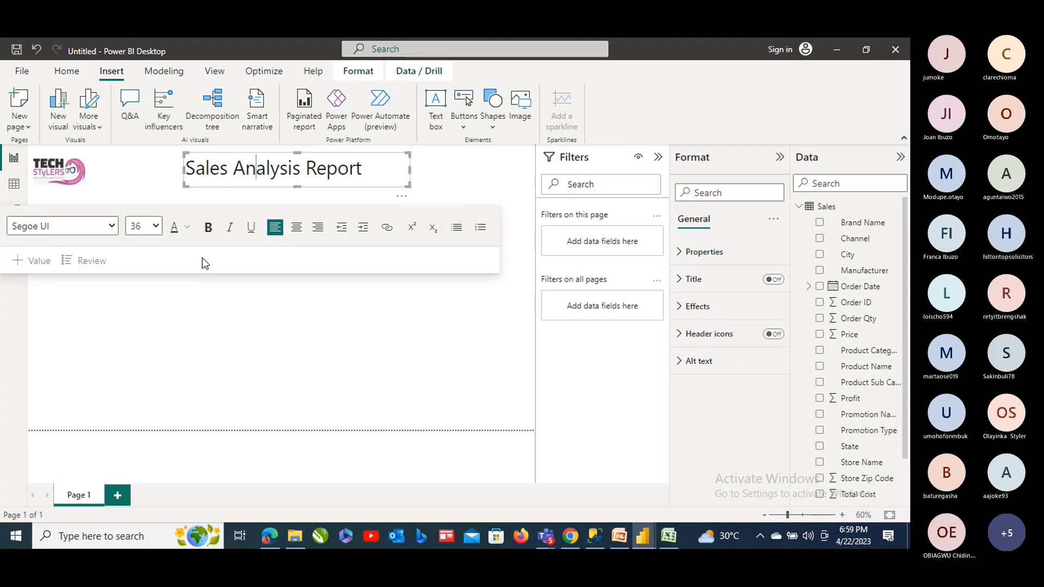
pyautogui.click(189, 231)
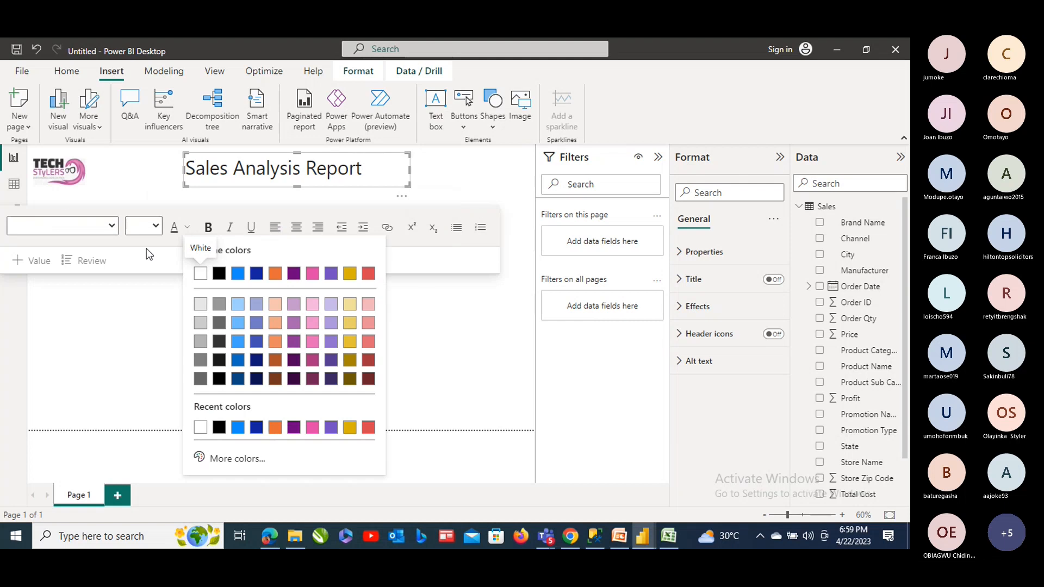
pyautogui.click(313, 341)
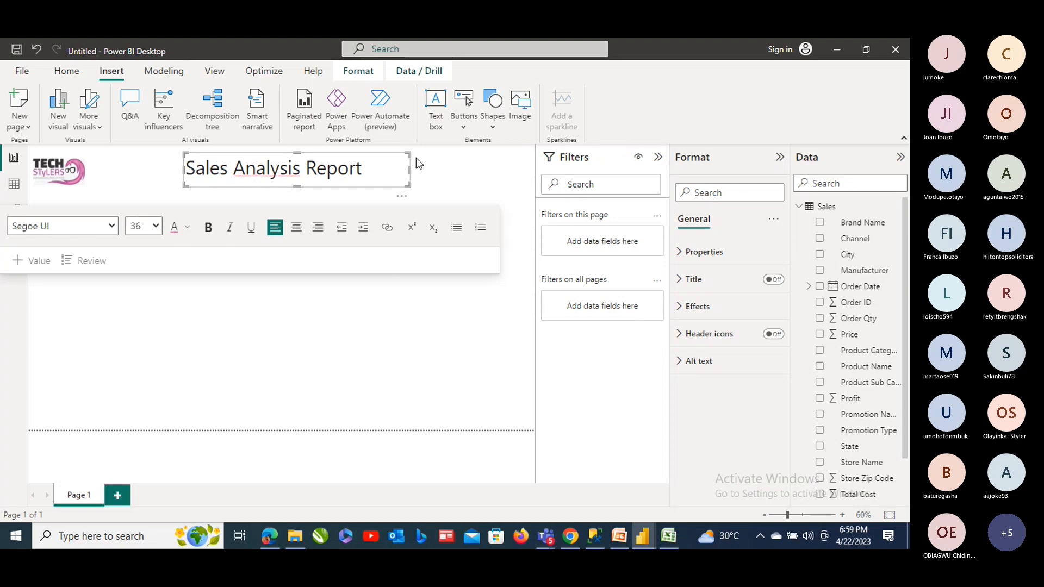
pyautogui.moveTo(373, 170); pyautogui.dragTo(179, 177)
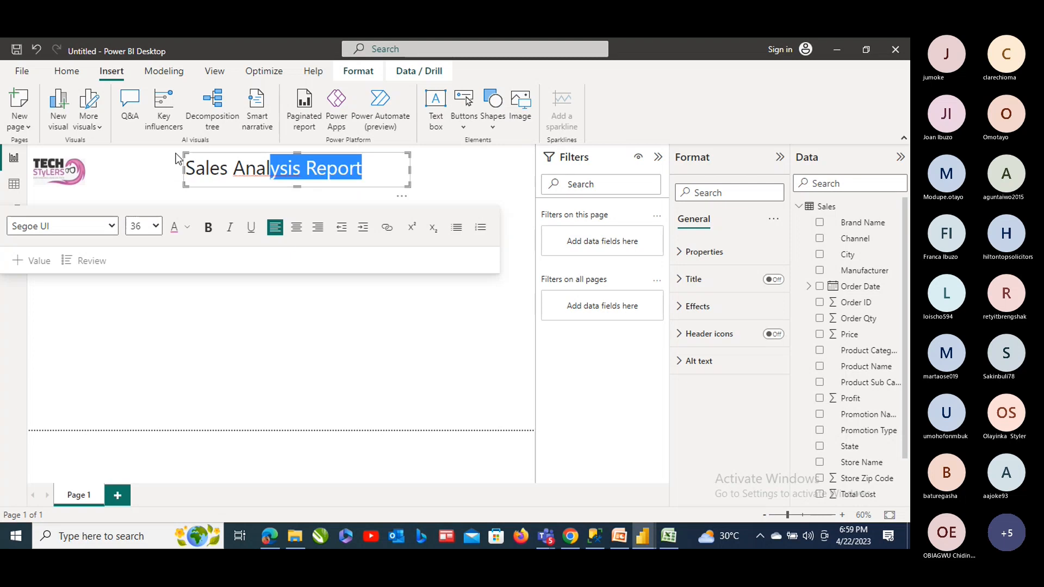
pyautogui.click(190, 167)
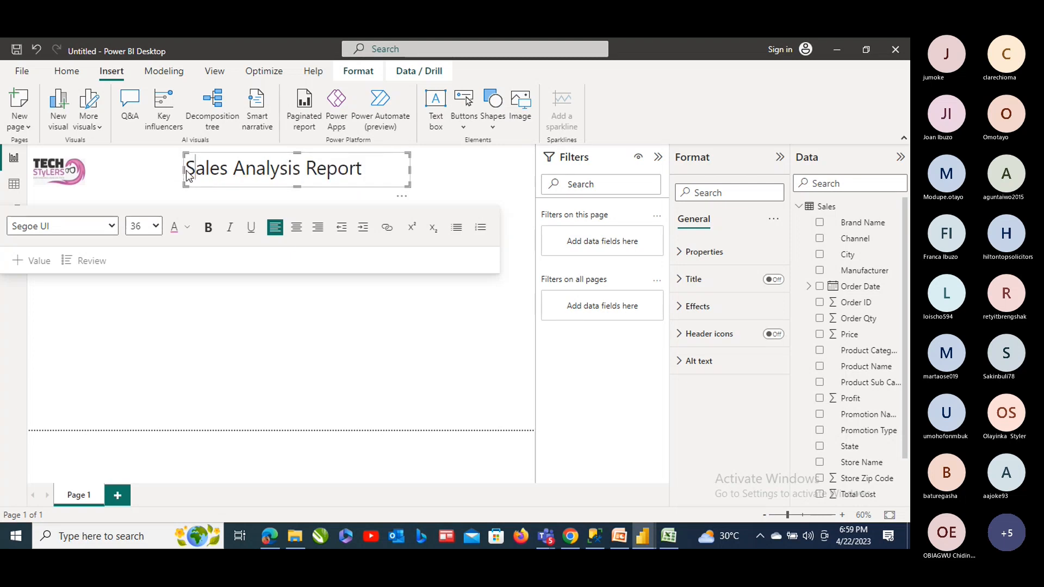
pyautogui.moveTo(363, 170); pyautogui.dragTo(183, 175)
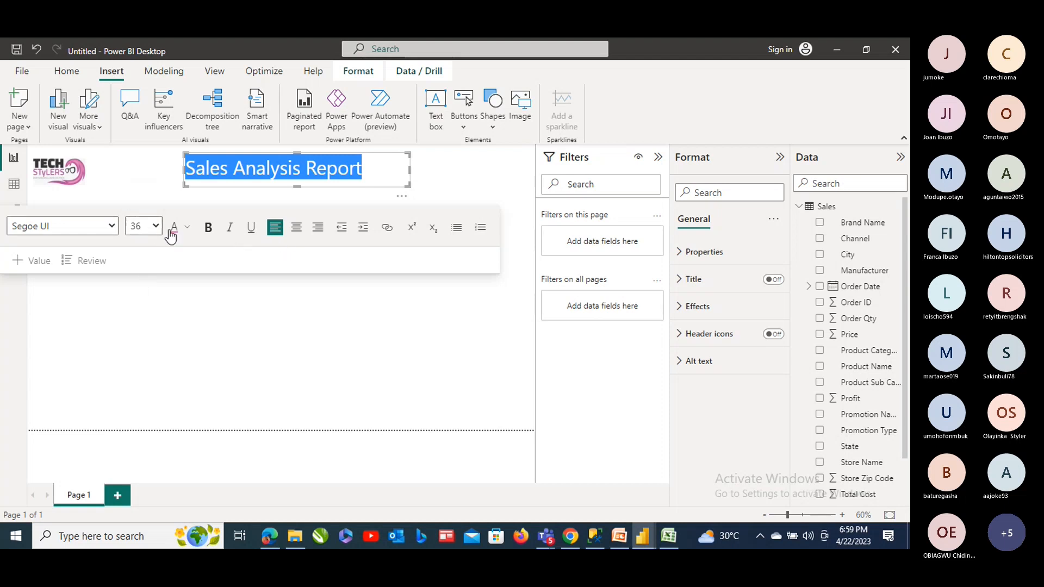
pyautogui.click(188, 228)
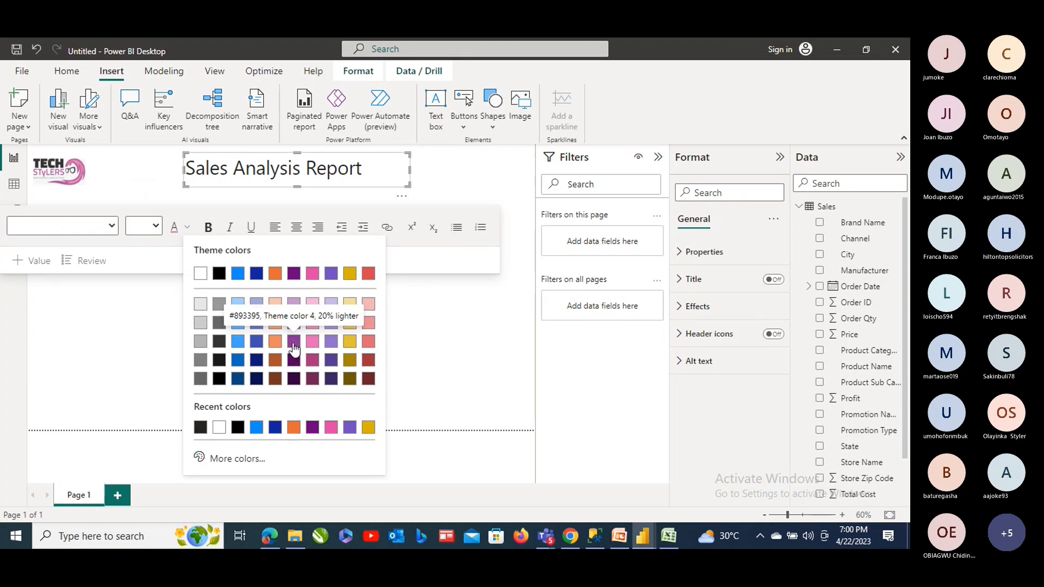
pyautogui.click(294, 344)
pyautogui.click(276, 323)
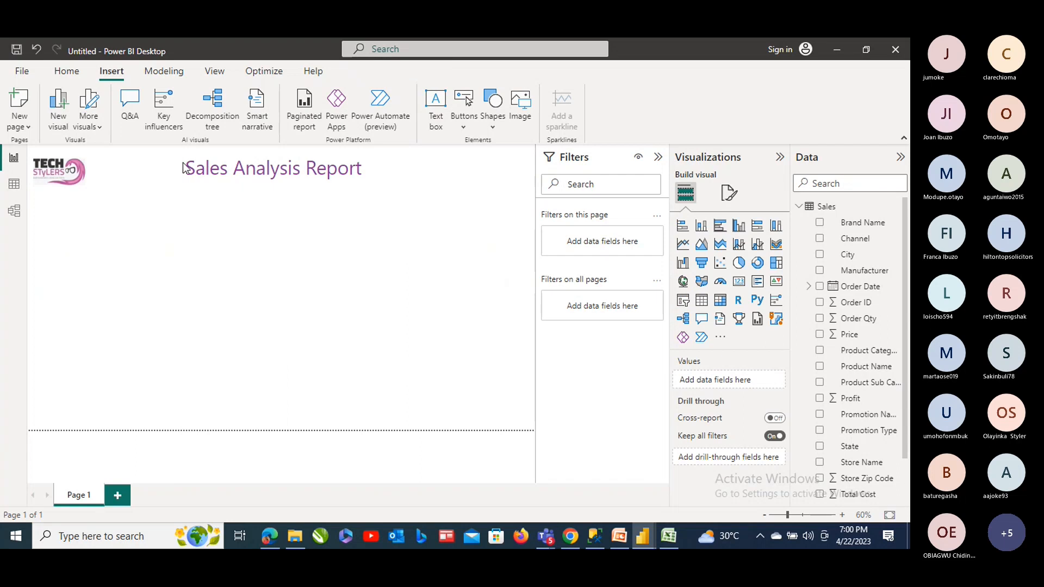
# Make the whole "Sales Analysis Report" title bold and italic, and center it within its text box
pyautogui.moveTo(369, 174); pyautogui.dragTo(175, 186)
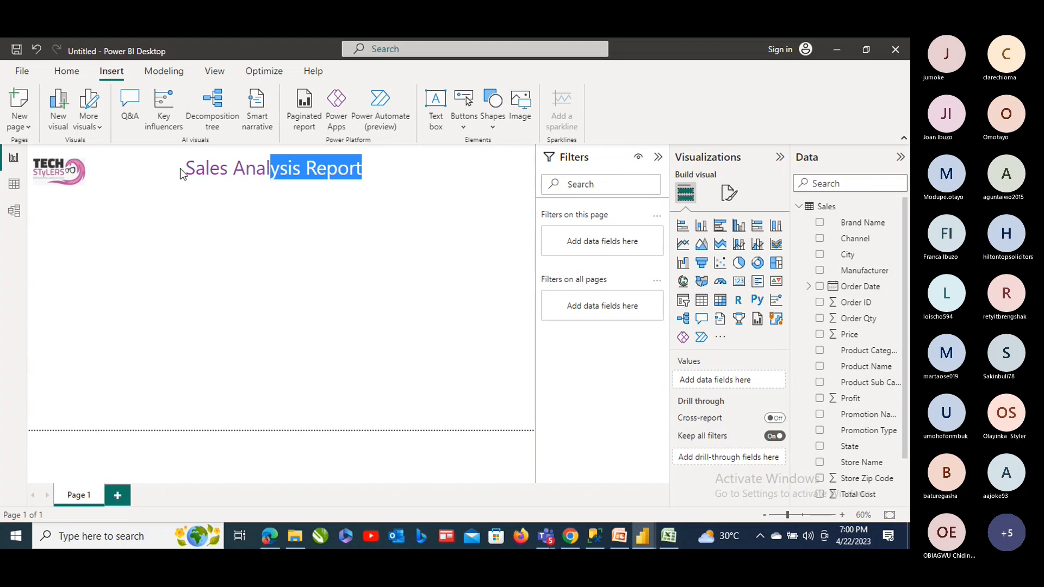
pyautogui.click(180, 168)
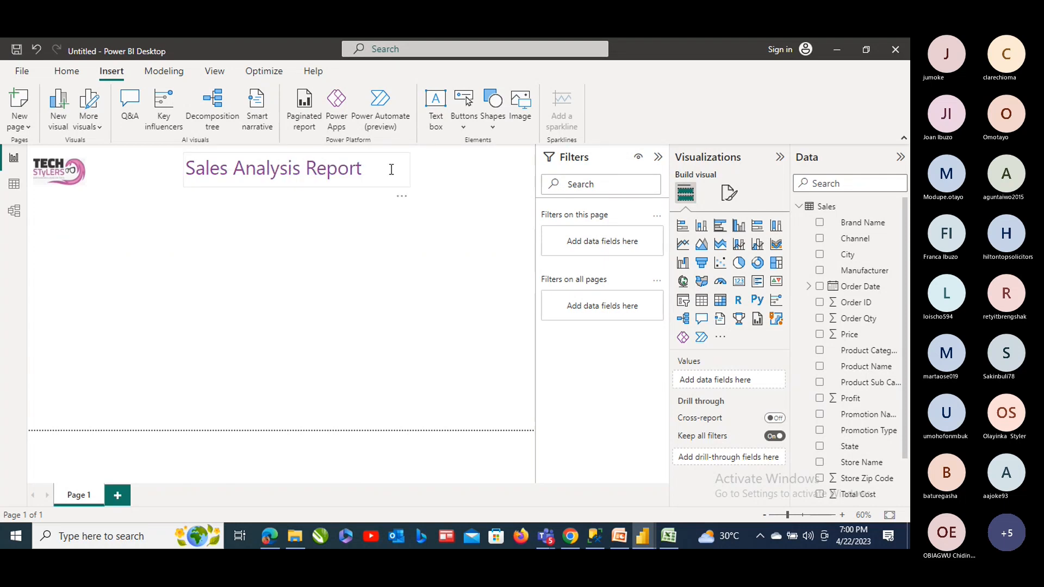
pyautogui.moveTo(391, 169); pyautogui.dragTo(140, 174)
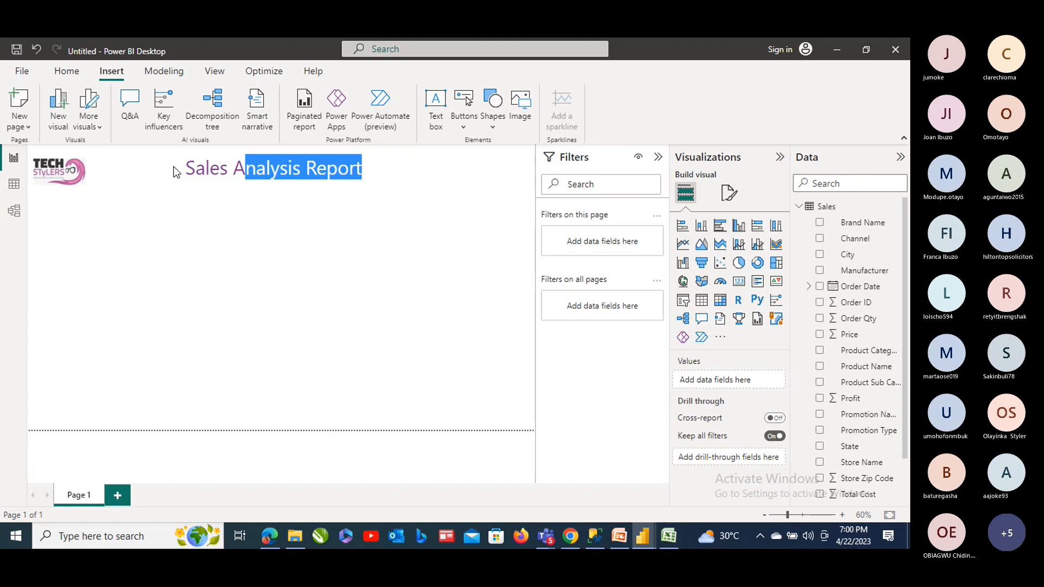
pyautogui.moveTo(174, 167); pyautogui.dragTo(187, 165)
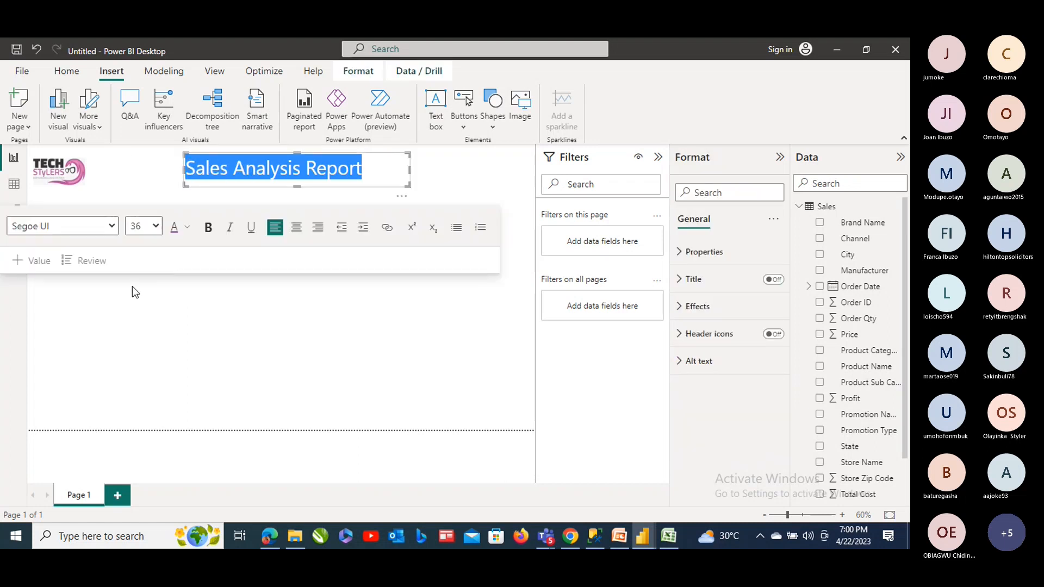
pyautogui.click(208, 227)
pyautogui.click(230, 228)
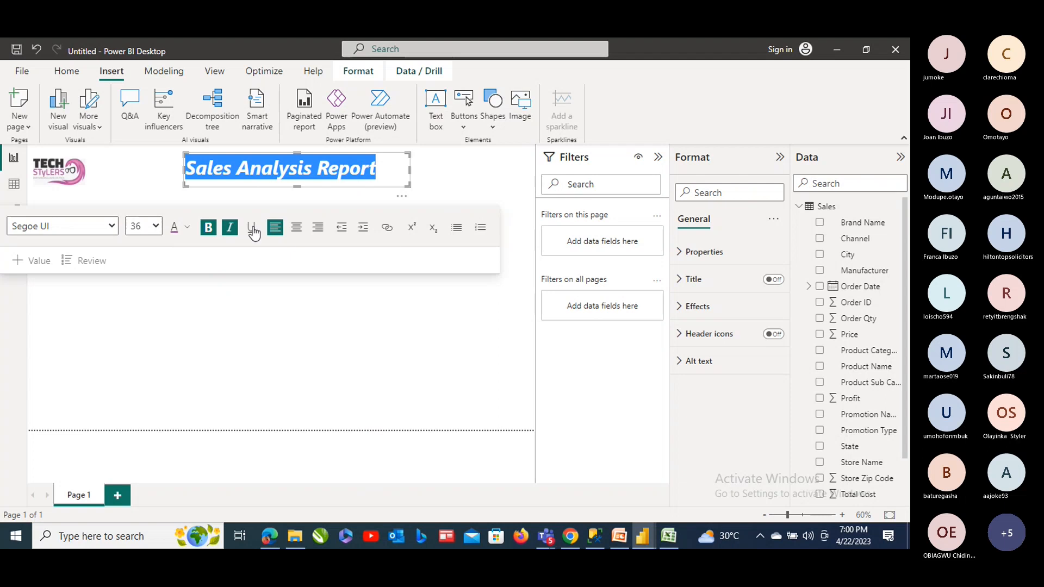
pyautogui.click(297, 228)
pyautogui.click(296, 283)
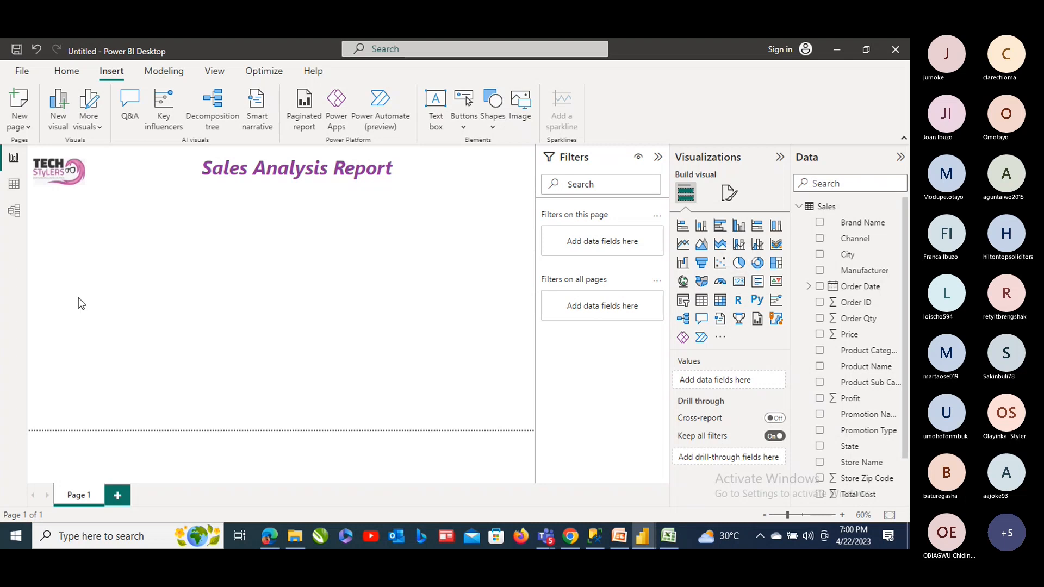
# Add a card showing the sum of Total Sales, place it just below the logo and to its right, and widen it slightly
pyautogui.click(739, 282)
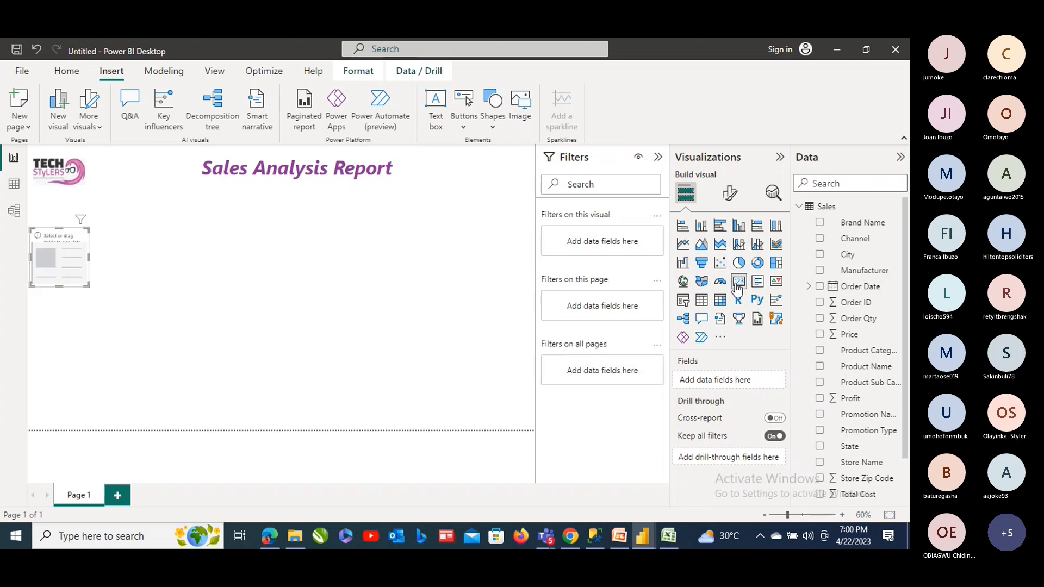
pyautogui.moveTo(76, 263); pyautogui.dragTo(133, 247)
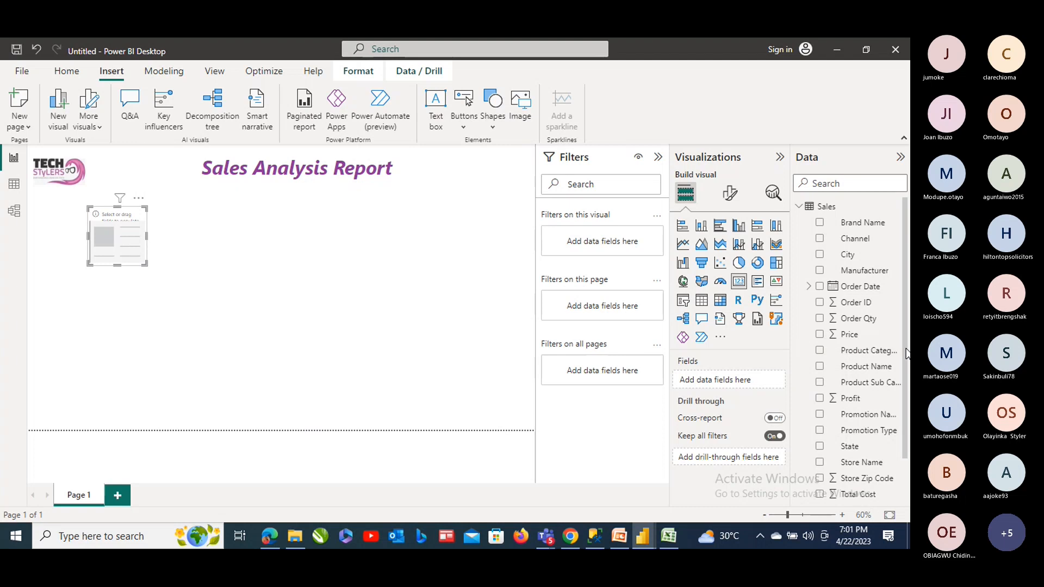
pyautogui.scroll(-1, 904, 392)
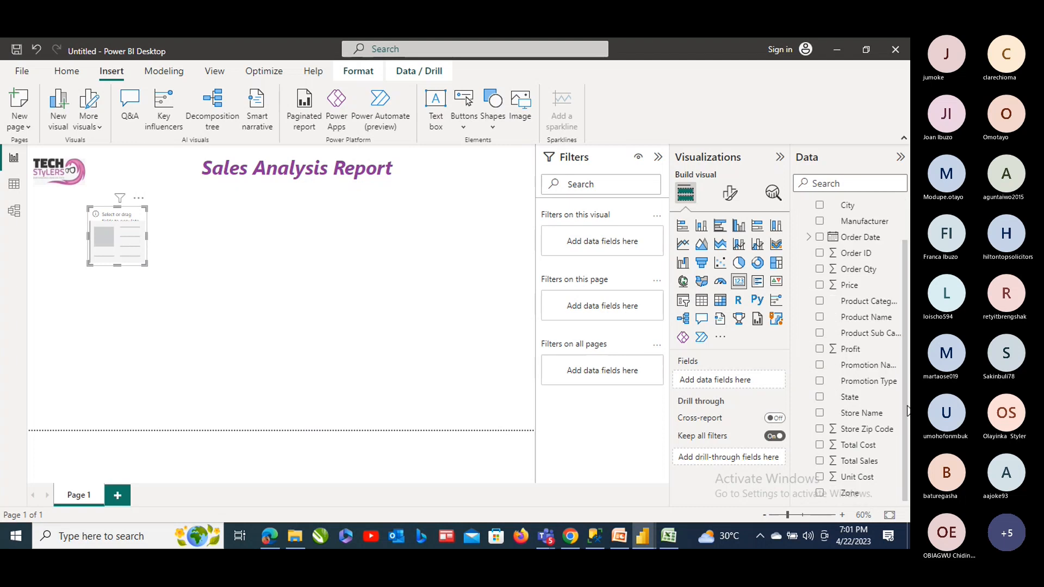
pyautogui.click(819, 462)
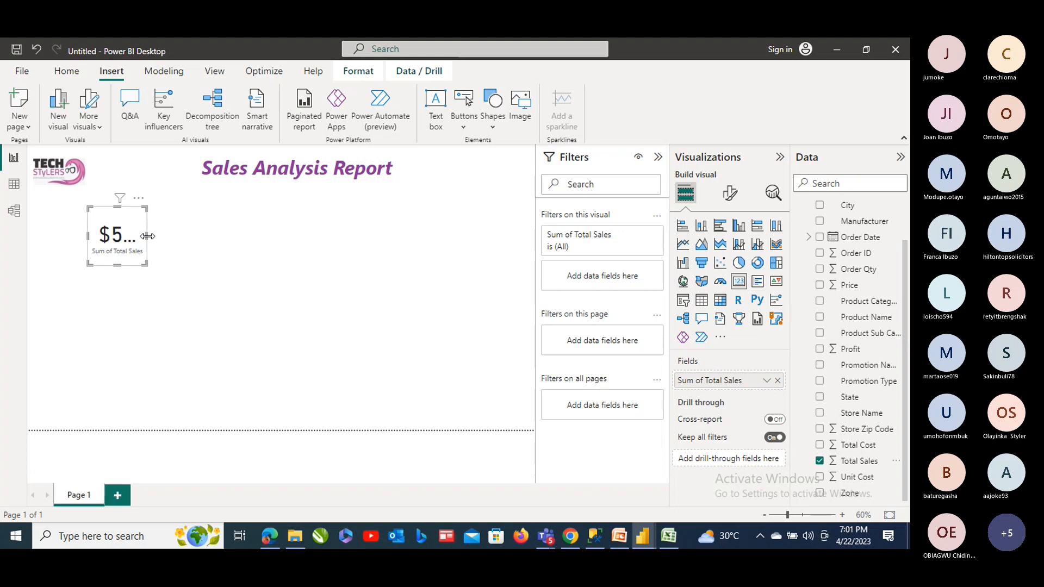
pyautogui.moveTo(147, 236); pyautogui.dragTo(166, 236)
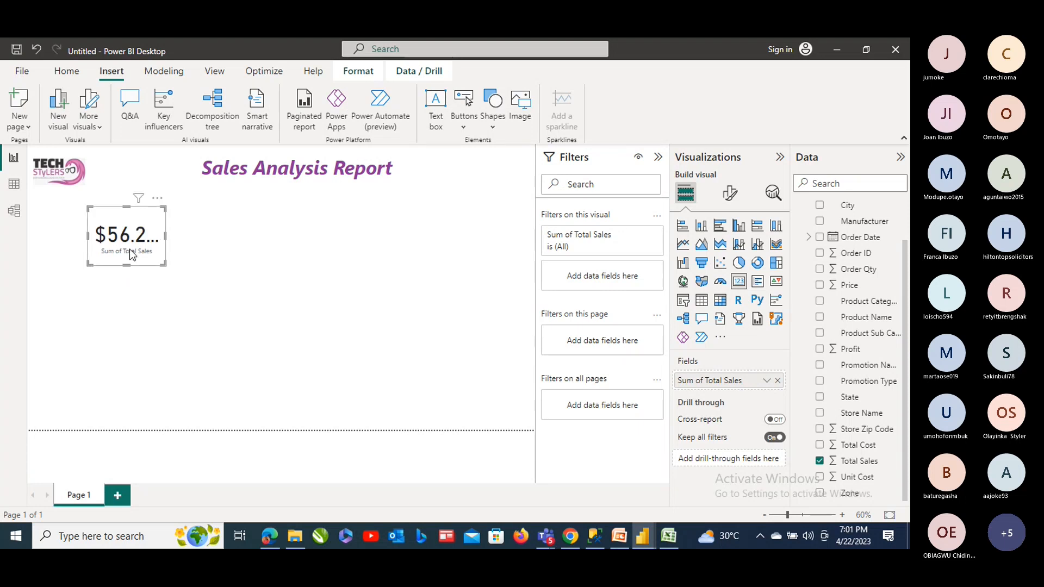
pyautogui.click(250, 244)
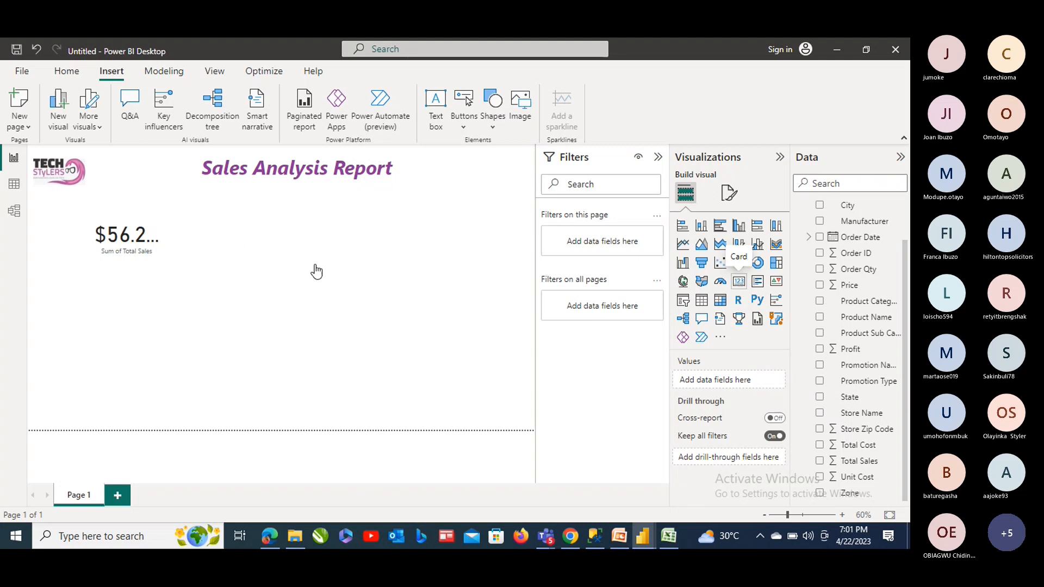
# Add a second card showing the sum of Total Cost, place it level with and right of the Total Sales card, and widen it
pyautogui.click(739, 282)
pyautogui.click(51, 327)
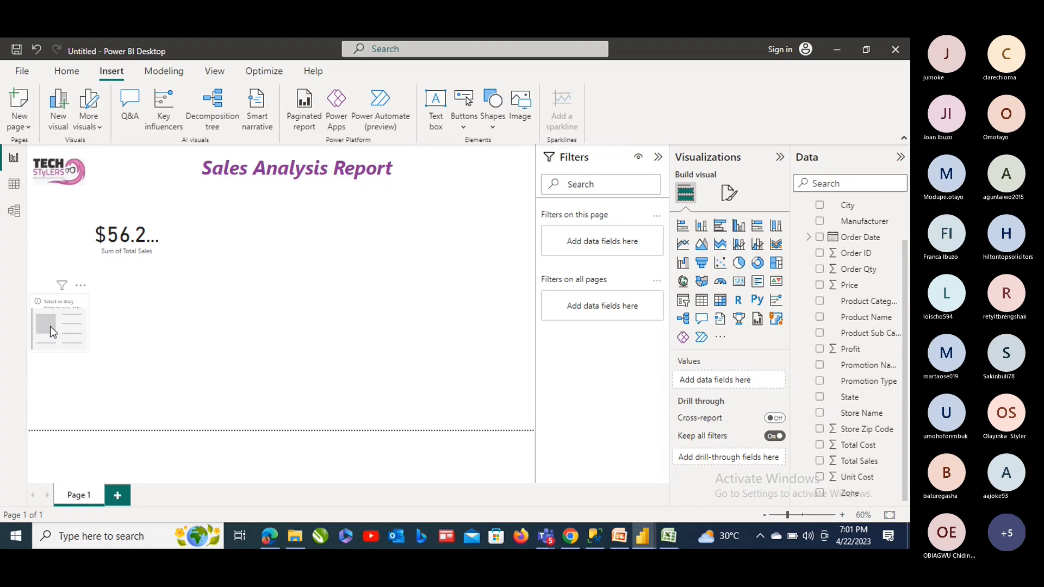
pyautogui.moveTo(51, 327); pyautogui.dragTo(214, 240)
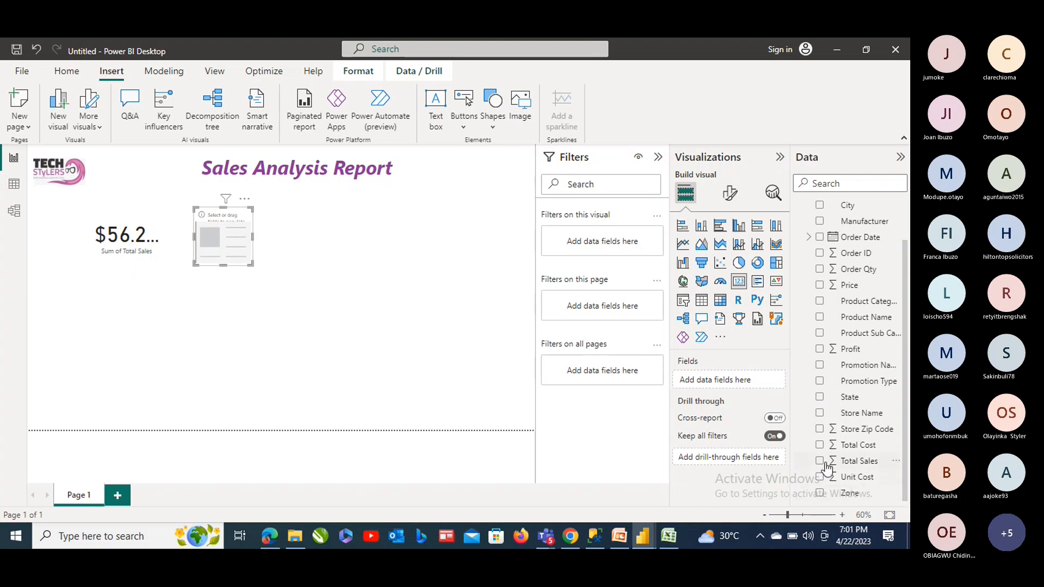
pyautogui.click(819, 445)
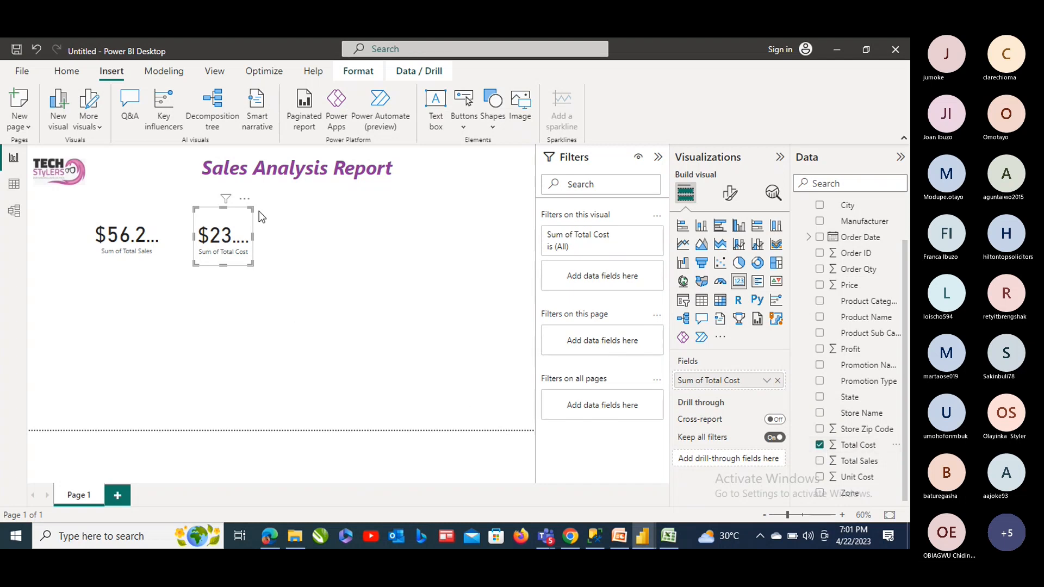
pyautogui.moveTo(253, 236); pyautogui.dragTo(280, 235)
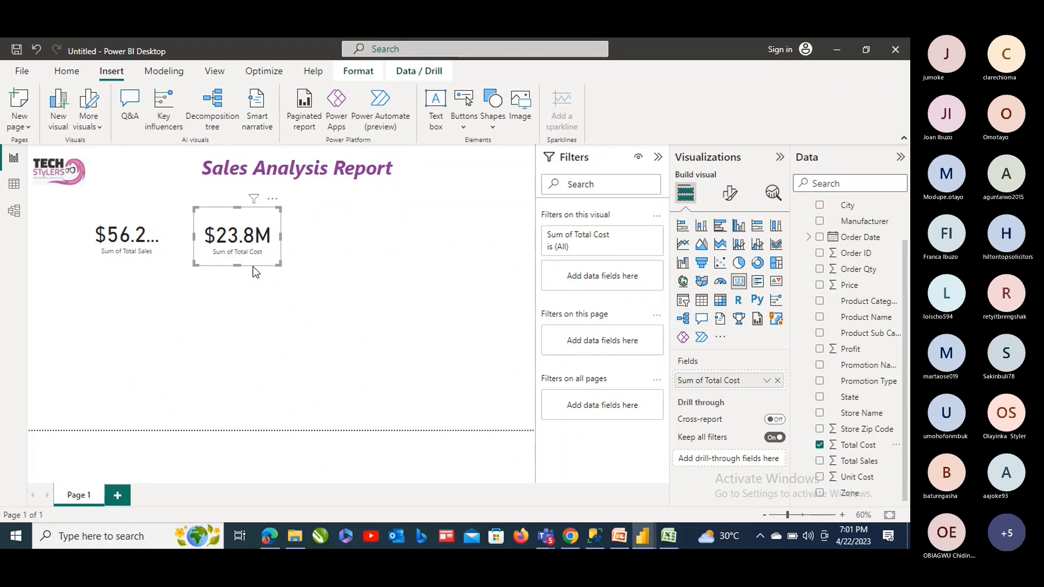
pyautogui.click(373, 238)
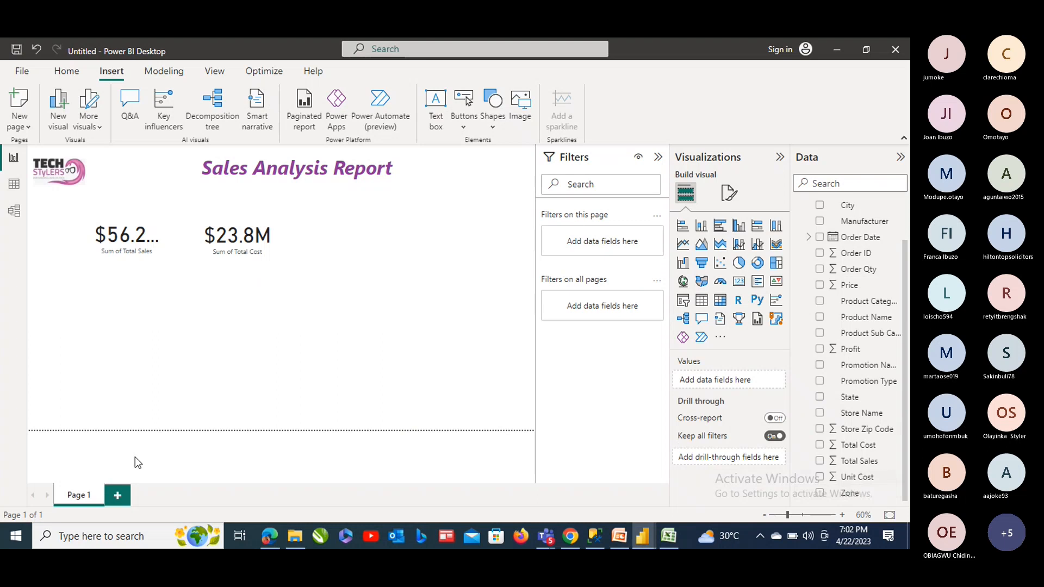
# Add a third card showing the sum of Profit, place it in the same row right of the Total Cost card, and widen it slightly
pyautogui.click(737, 284)
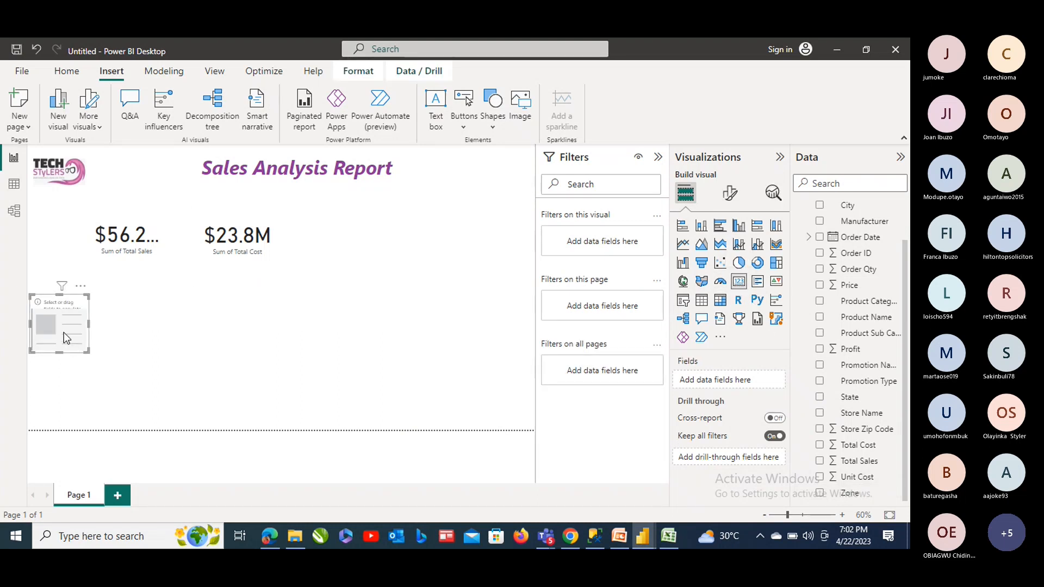
pyautogui.moveTo(63, 332); pyautogui.dragTo(386, 243)
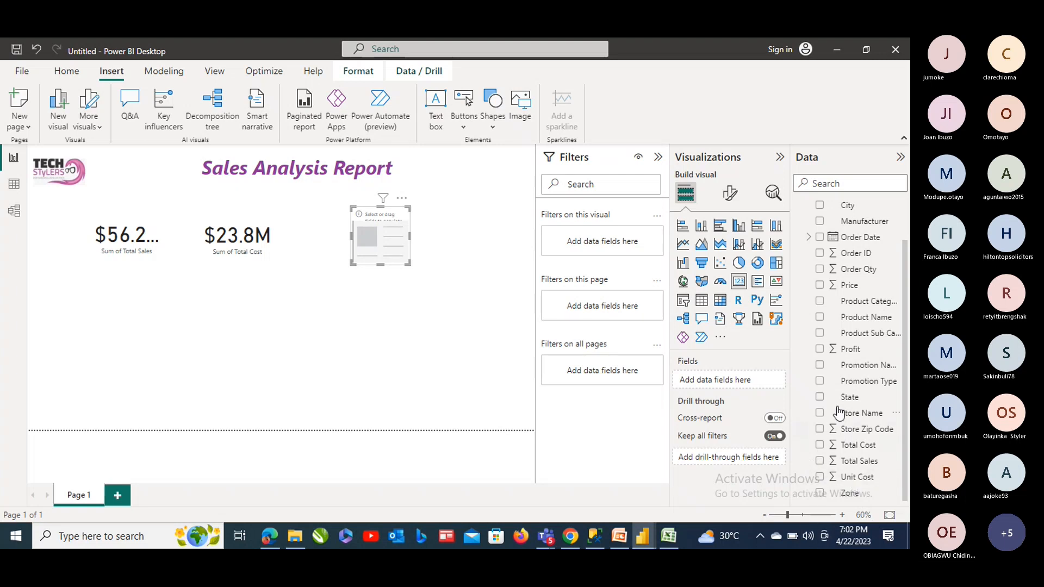
pyautogui.click(819, 350)
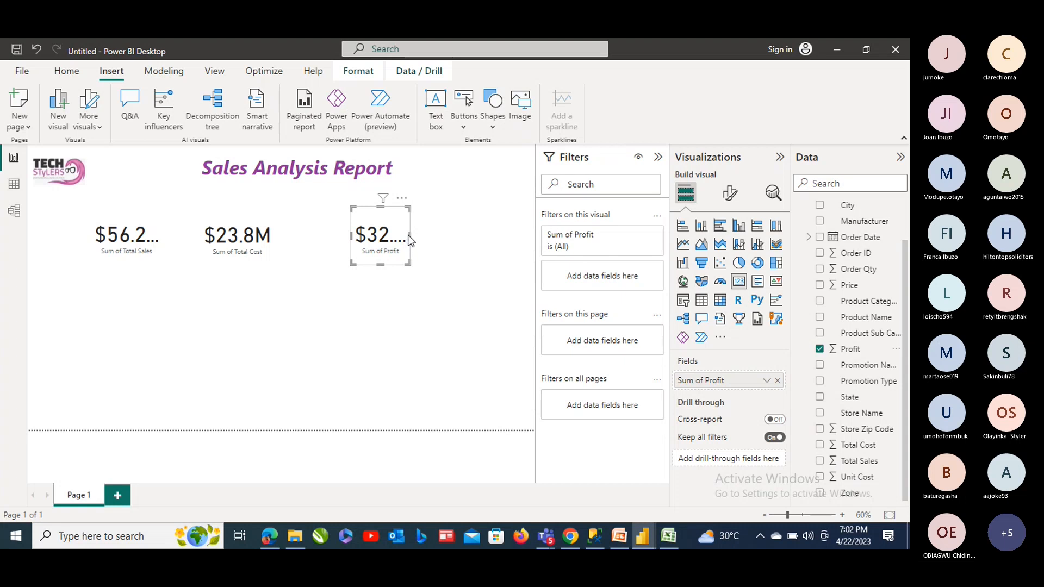
pyautogui.moveTo(411, 238); pyautogui.dragTo(429, 237)
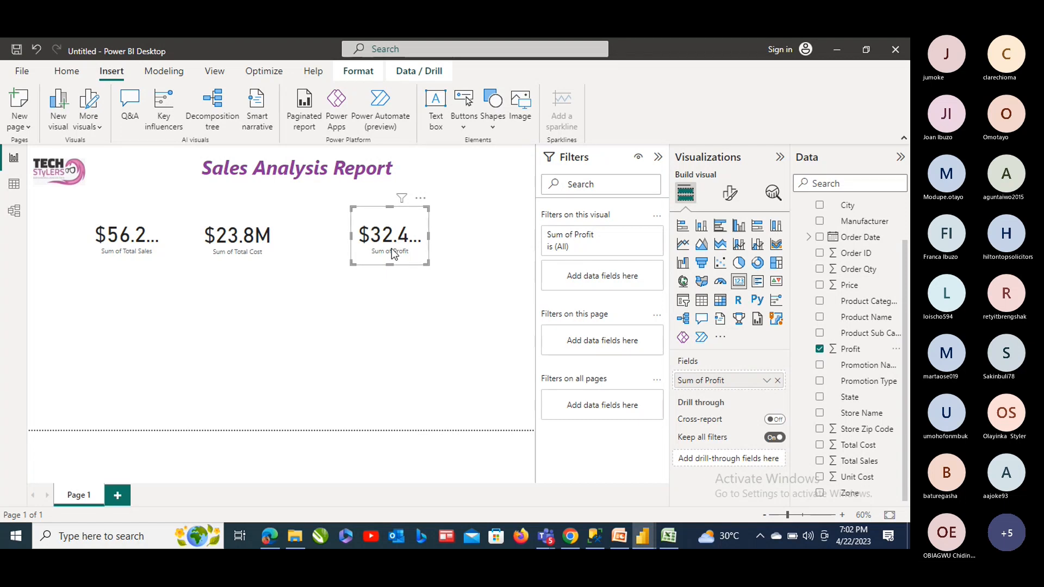
pyautogui.click(416, 298)
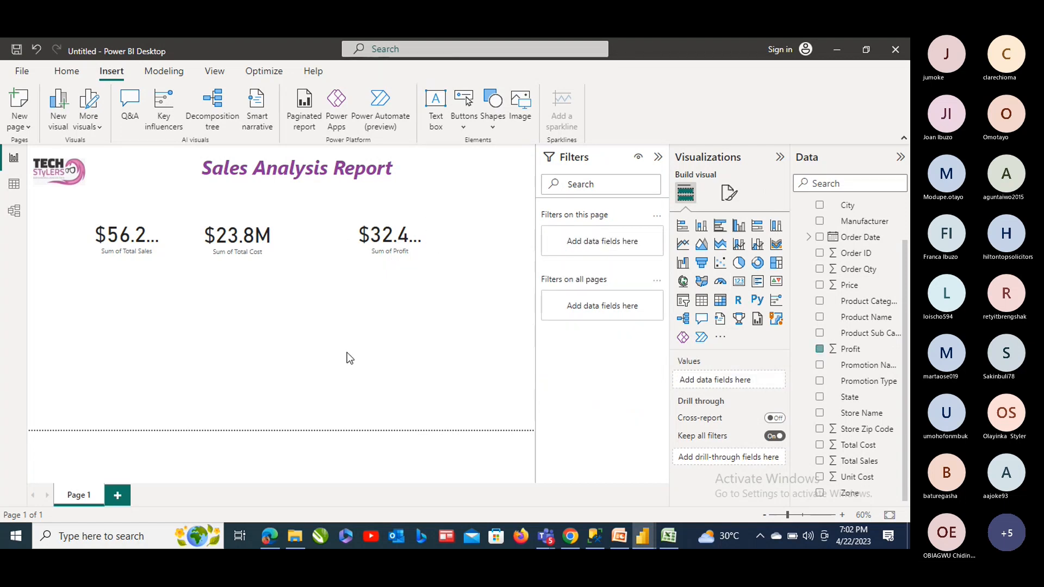
# Examine the category label and callout value formatting options of the Total Sales card
pyautogui.click(102, 241)
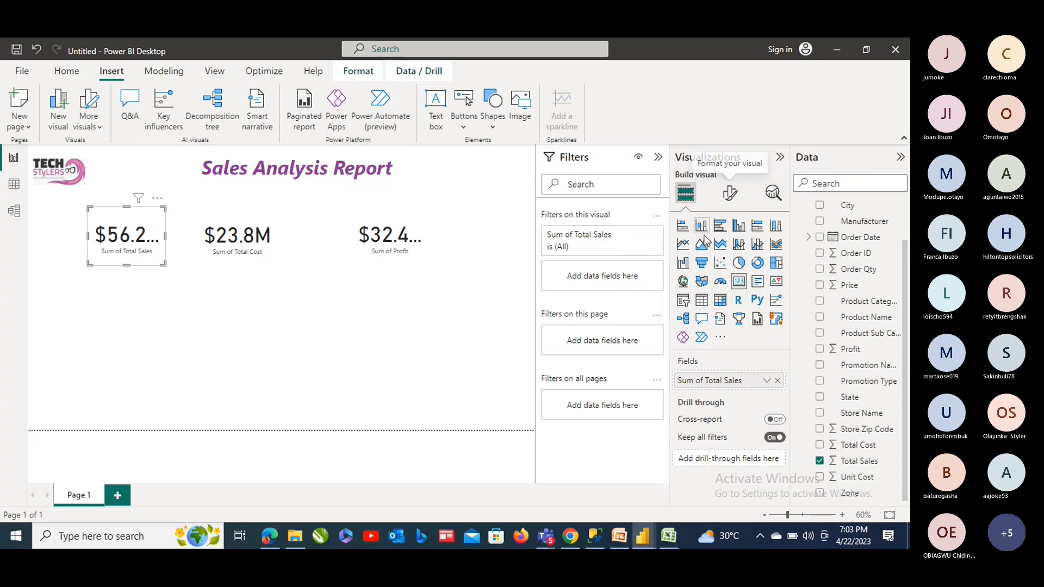
pyautogui.click(730, 195)
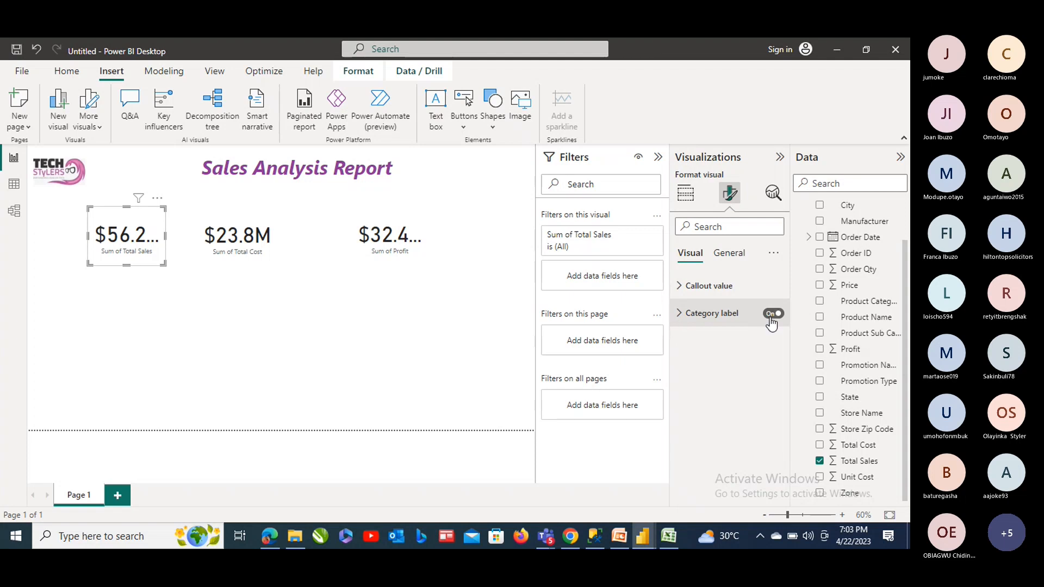
pyautogui.click(680, 316)
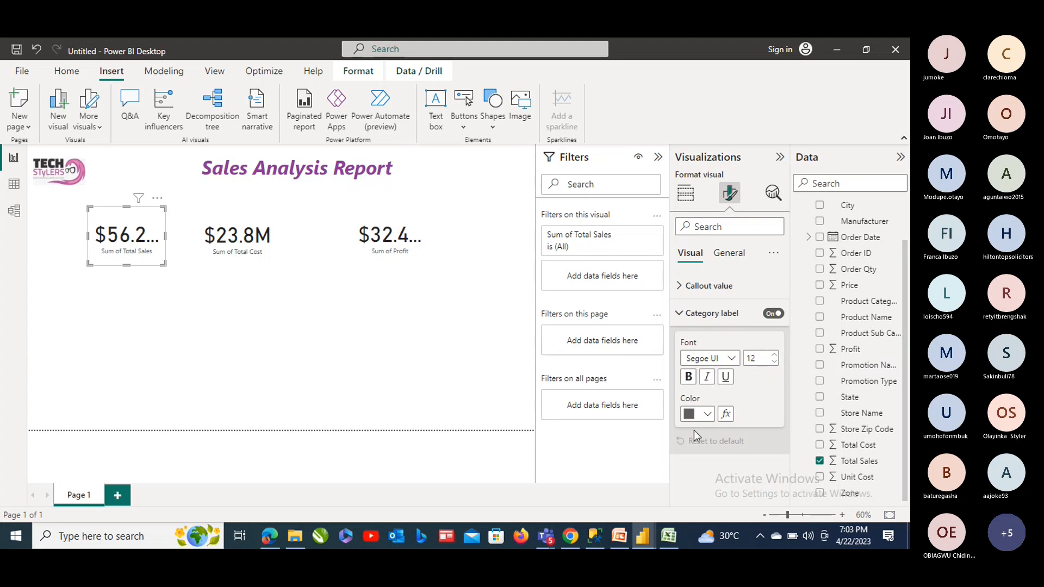
pyautogui.click(706, 415)
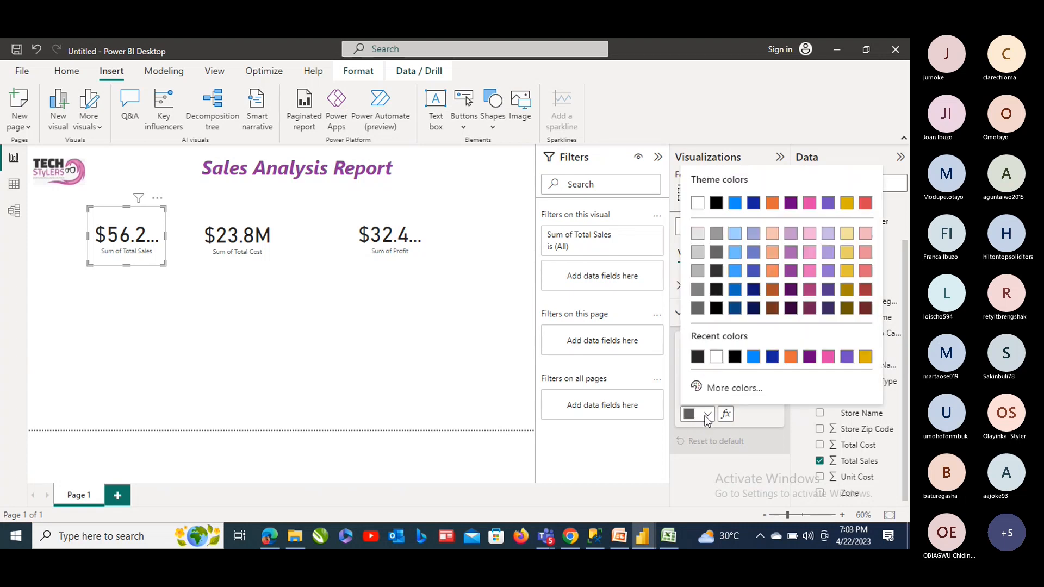
pyautogui.click(399, 401)
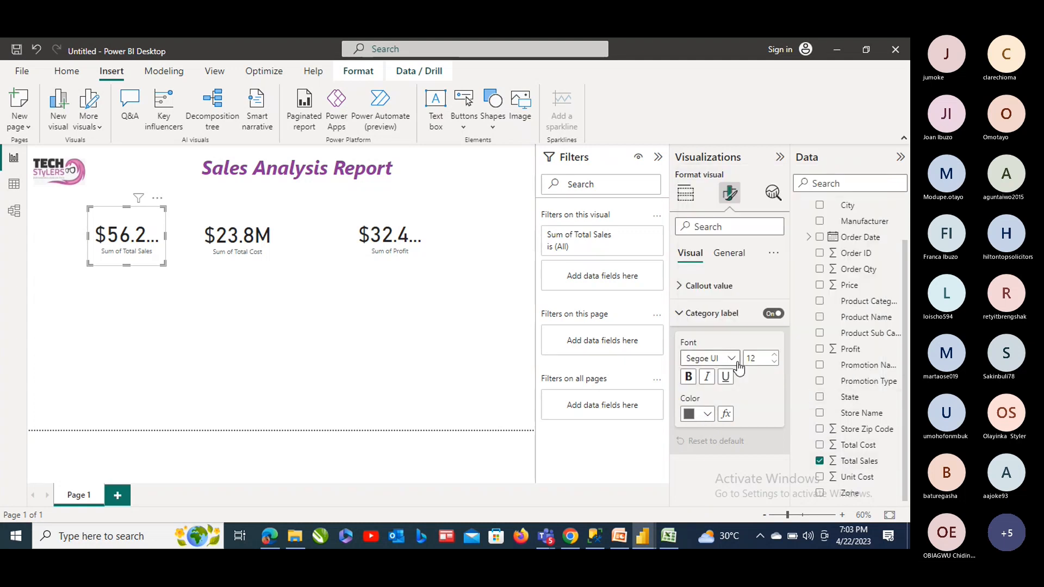
pyautogui.click(679, 286)
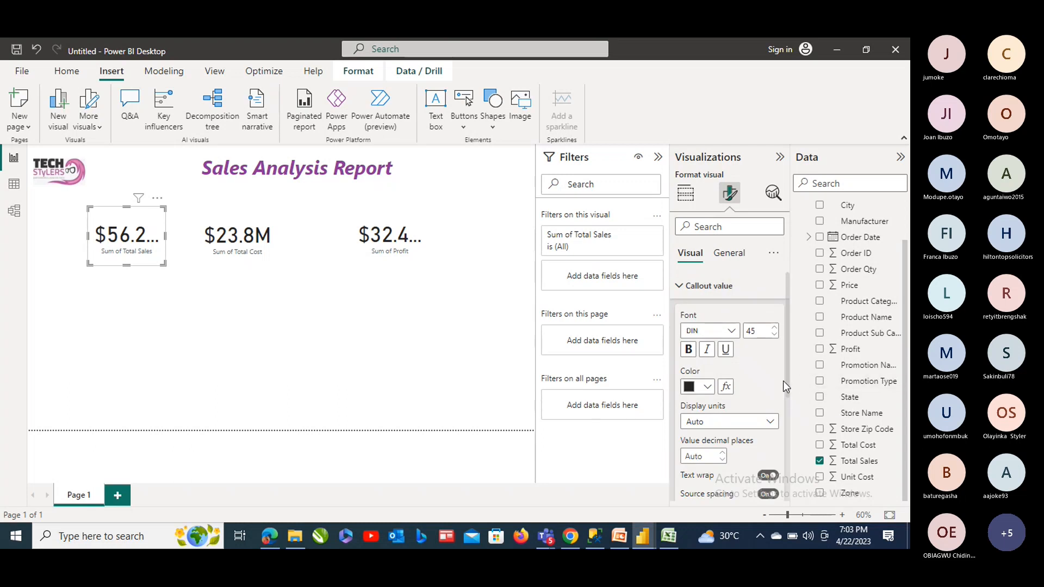
pyautogui.moveTo(787, 381); pyautogui.dragTo(804, 344)
# Turn on the title of the Total Sales card and set its text to "Total Sales"
pyautogui.click(737, 256)
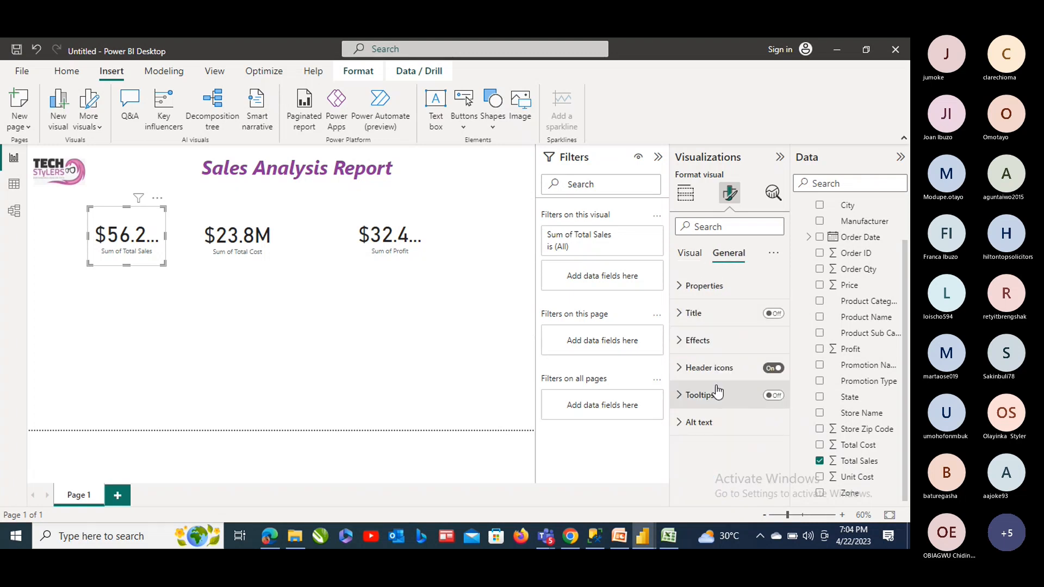
pyautogui.click(677, 320)
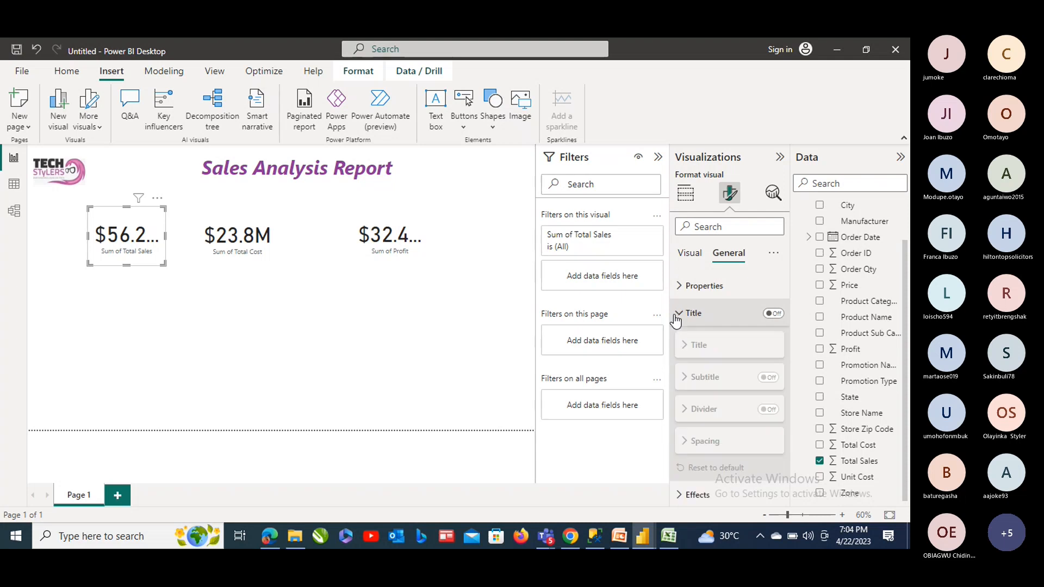
pyautogui.click(774, 314)
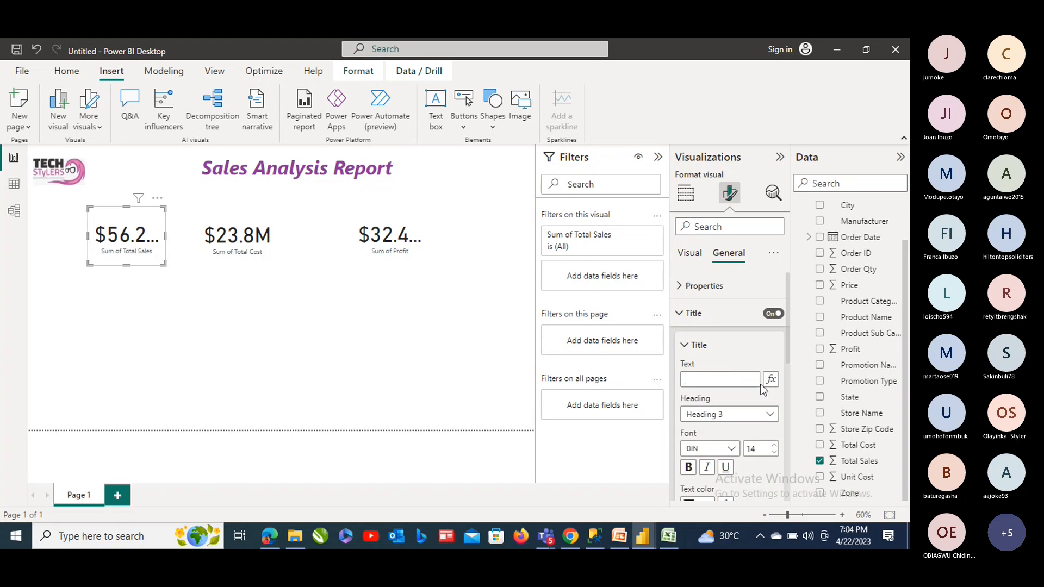
pyautogui.write('Tot')
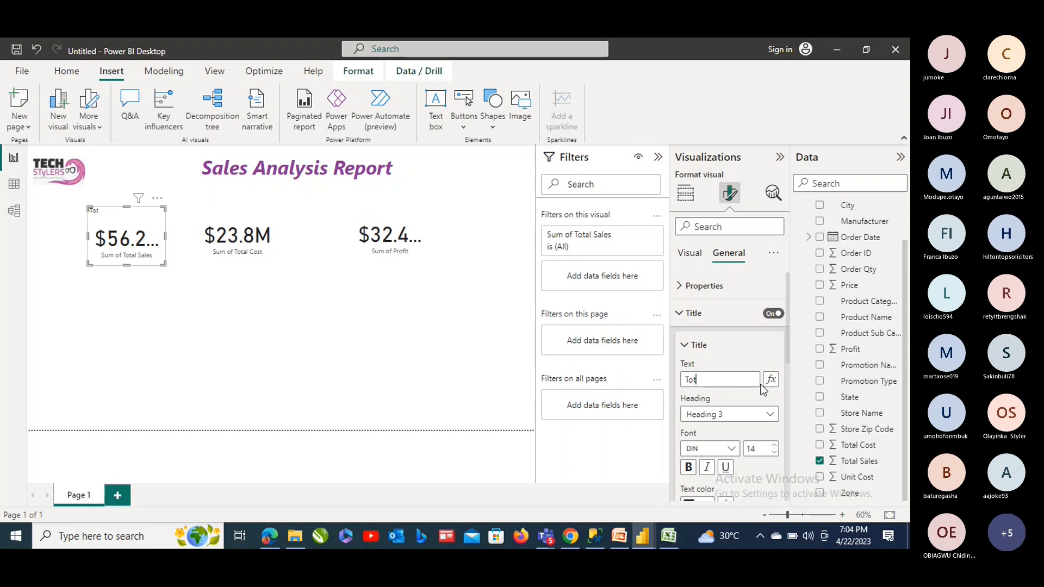
pyautogui.write('al Sales')
# Increase the font size of the Total Sales card's title to 27
pyautogui.scroll(-3, 783, 334)
pyautogui.scroll(-3, 781, 395)
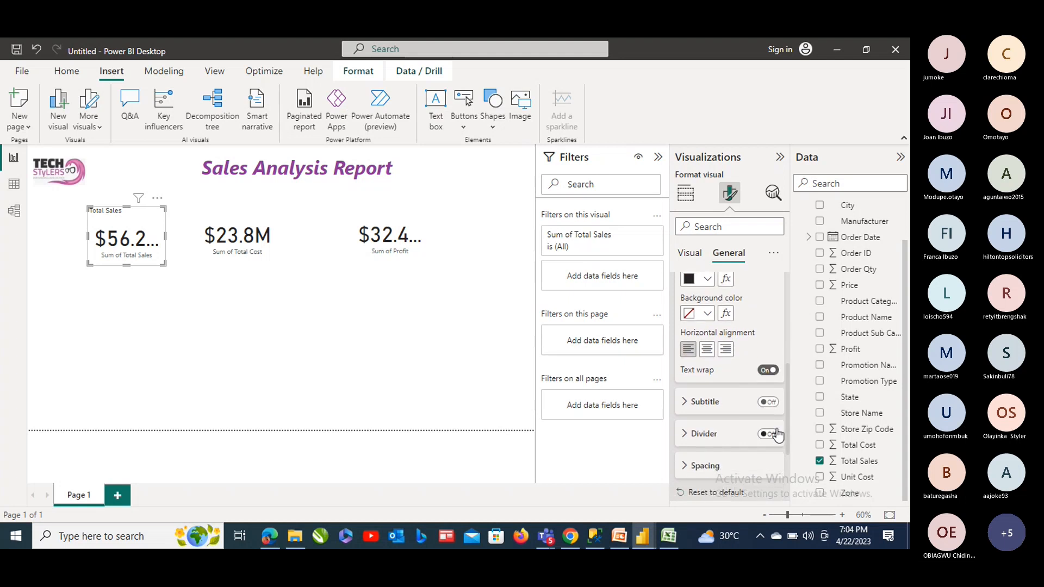
pyautogui.scroll(3, 776, 406)
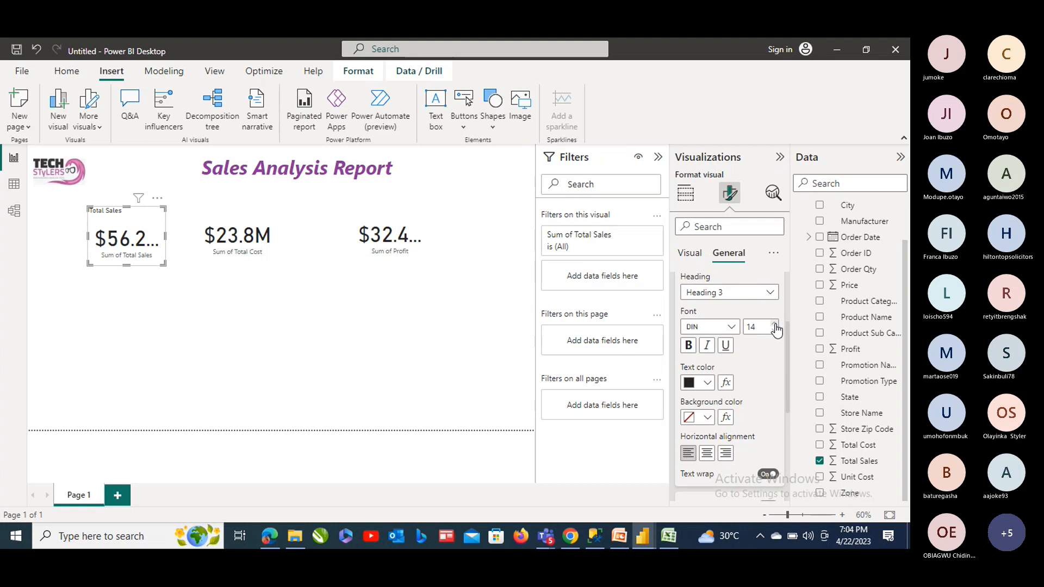
pyautogui.click(774, 324)
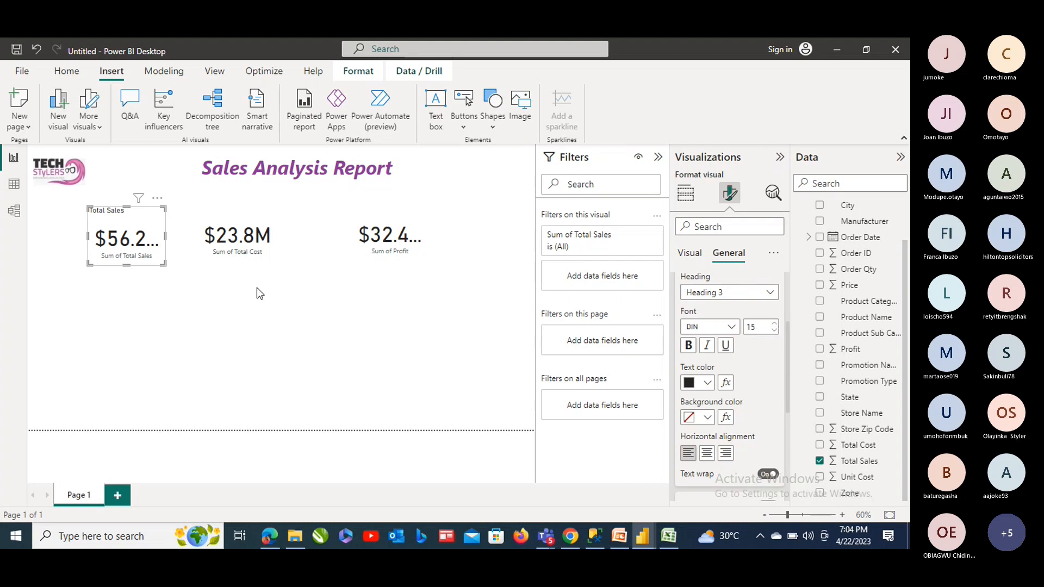
pyautogui.click(774, 323)
pyautogui.click(774, 323)
pyautogui.click(774, 324)
pyautogui.click(775, 324)
pyautogui.click(774, 323)
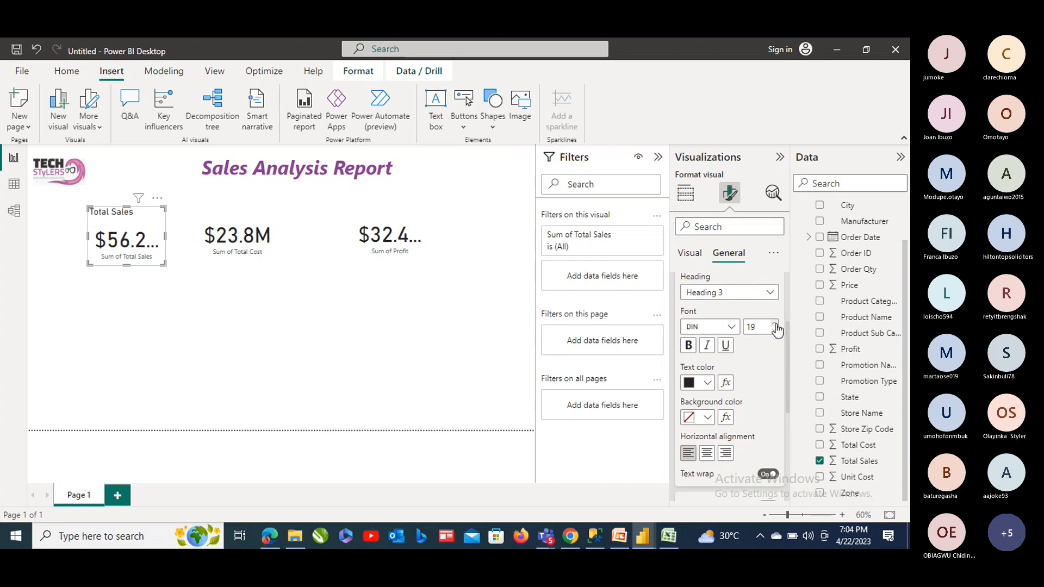
pyautogui.click(774, 324)
pyautogui.click(774, 324)
pyautogui.click(774, 324)
pyautogui.click(775, 324)
pyautogui.click(774, 324)
pyautogui.click(774, 323)
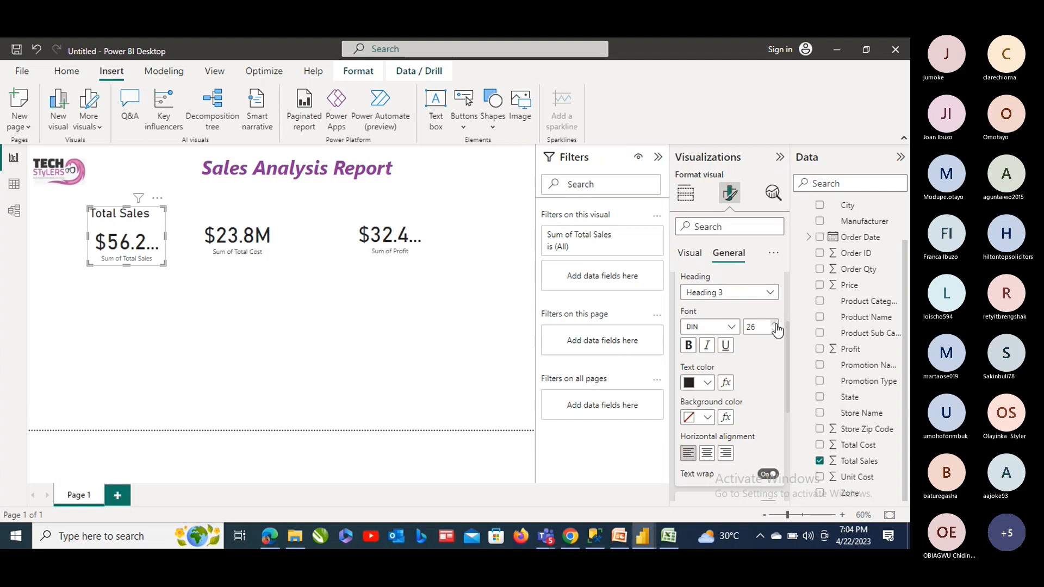
pyautogui.click(775, 323)
# Center the title horizontally within the Total Sales card, keeping its text color
pyautogui.click(707, 383)
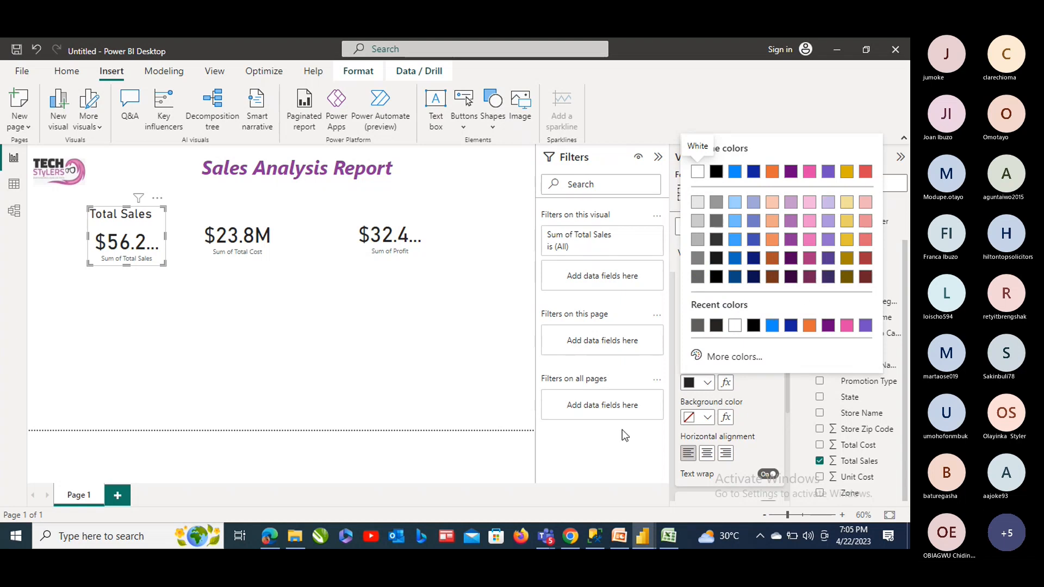
pyautogui.click(621, 458)
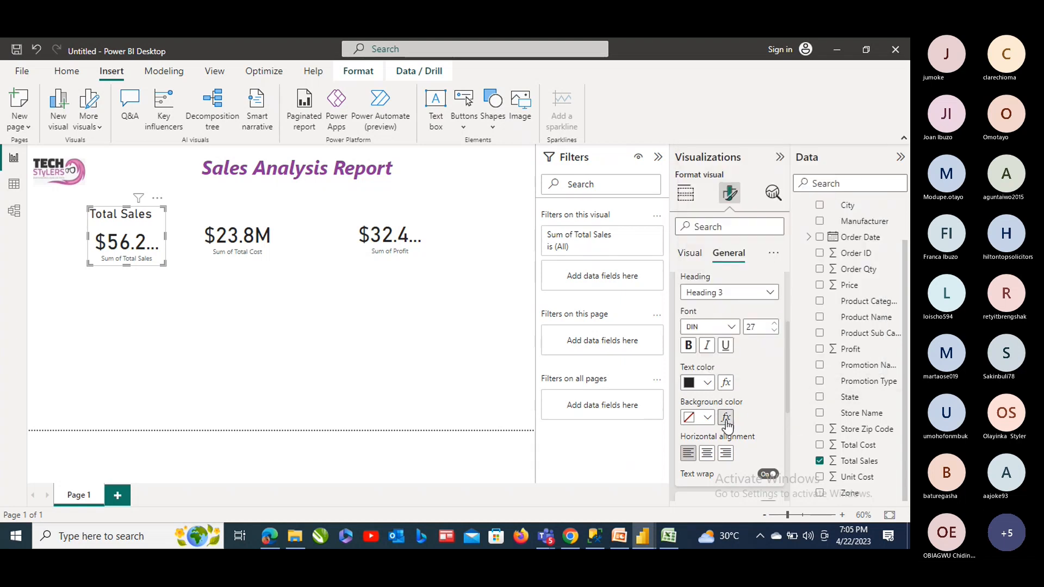
pyautogui.click(705, 456)
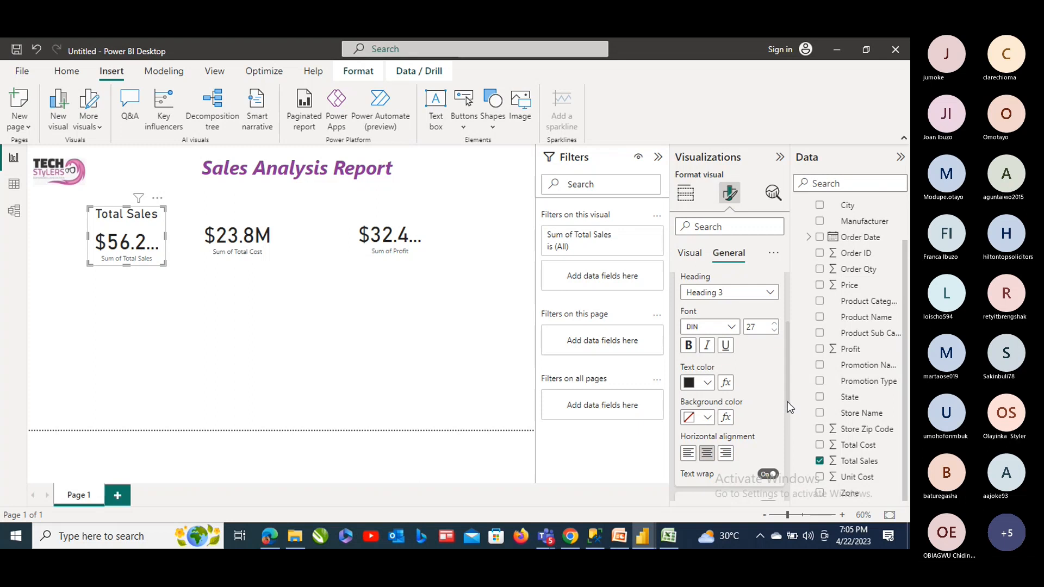
# Turn on the shadow and the visual border effects for the Total Sales card
pyautogui.scroll(-5, 785, 455)
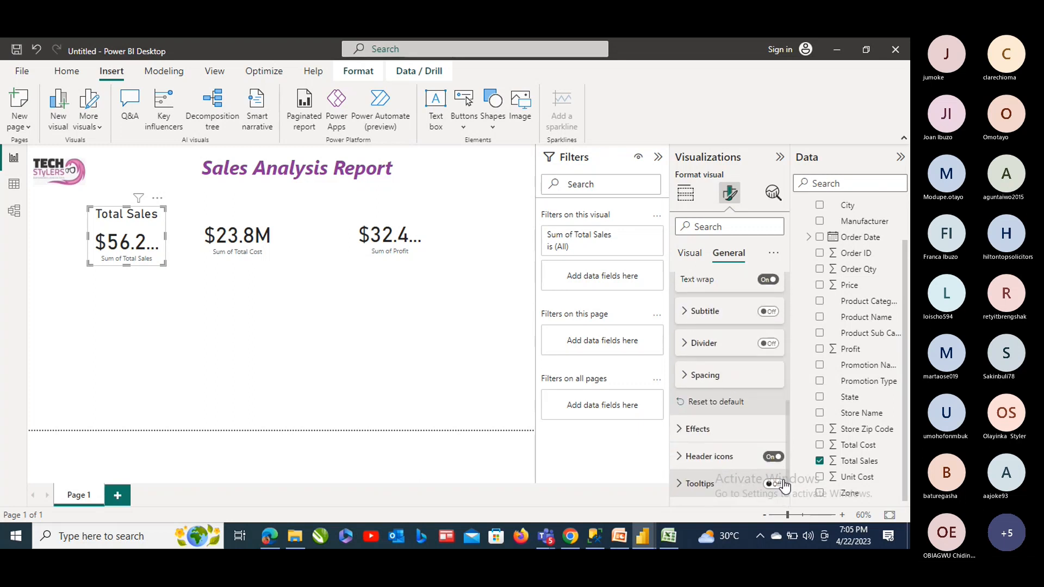
pyautogui.scroll(1, 785, 481)
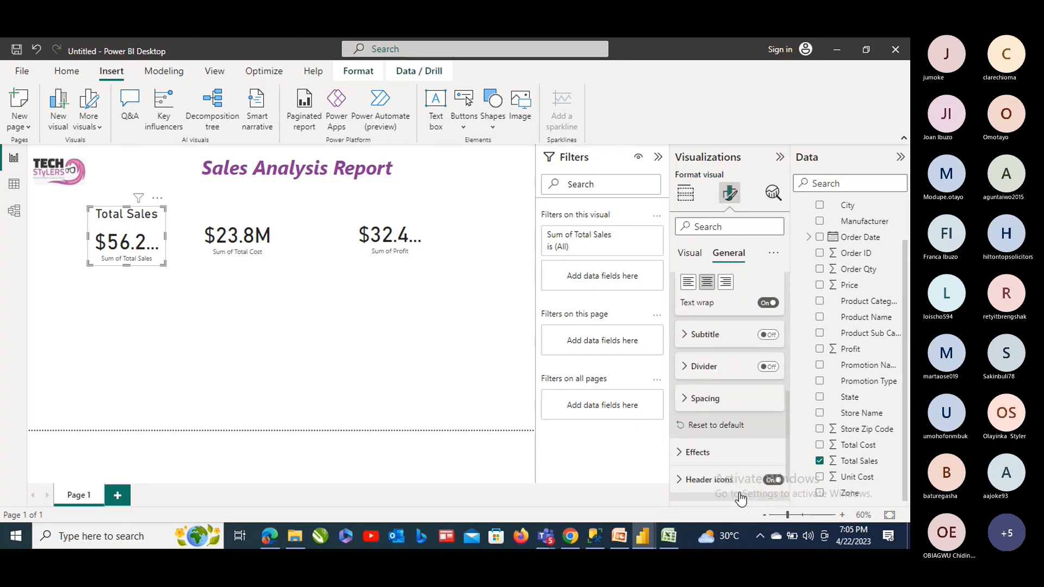
pyautogui.click(681, 454)
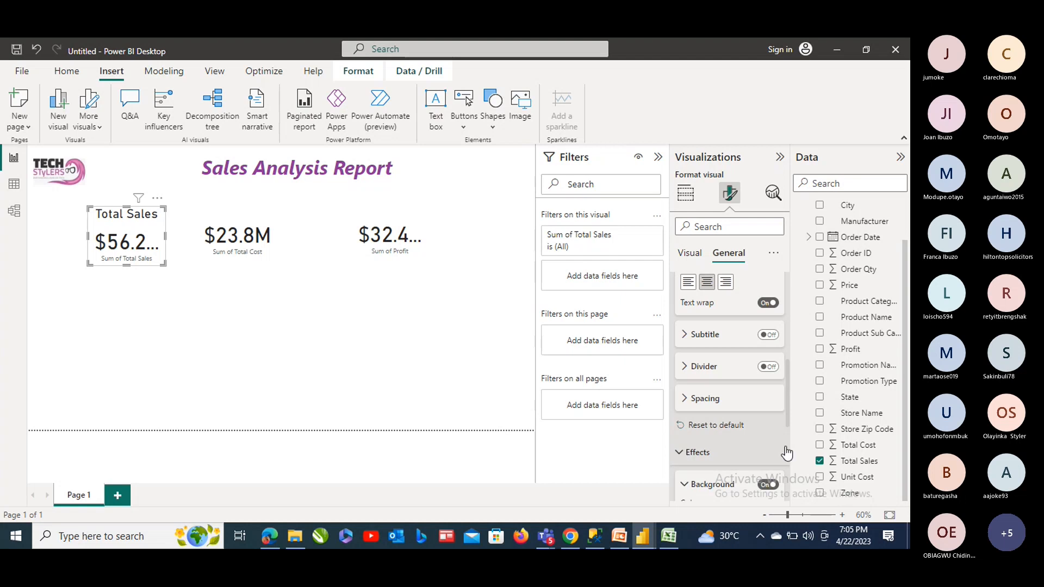
pyautogui.scroll(-3, 786, 429)
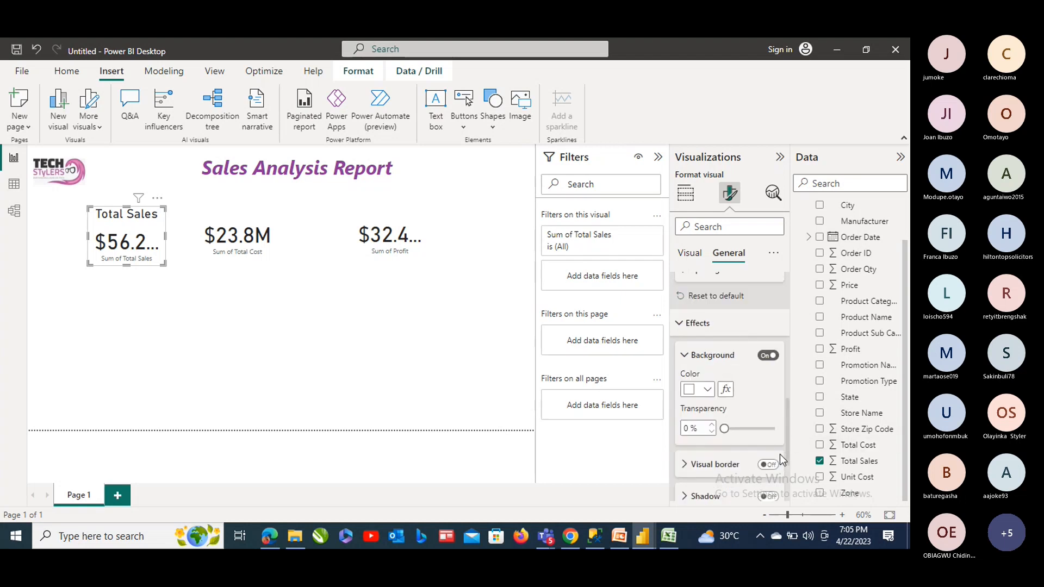
pyautogui.scroll(-2, 780, 455)
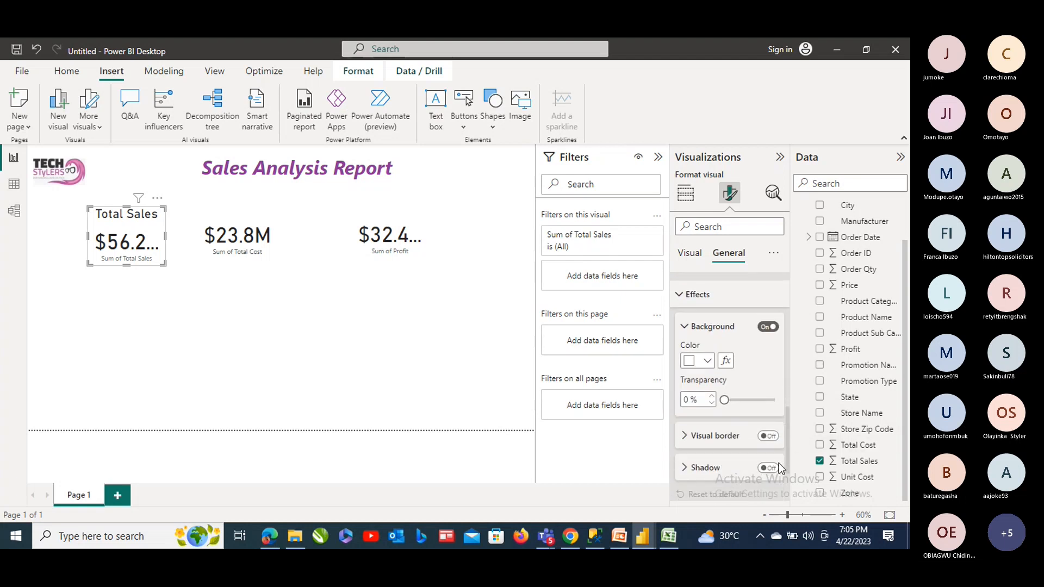
pyautogui.scroll(-1, 778, 468)
pyautogui.scroll(-3, 778, 471)
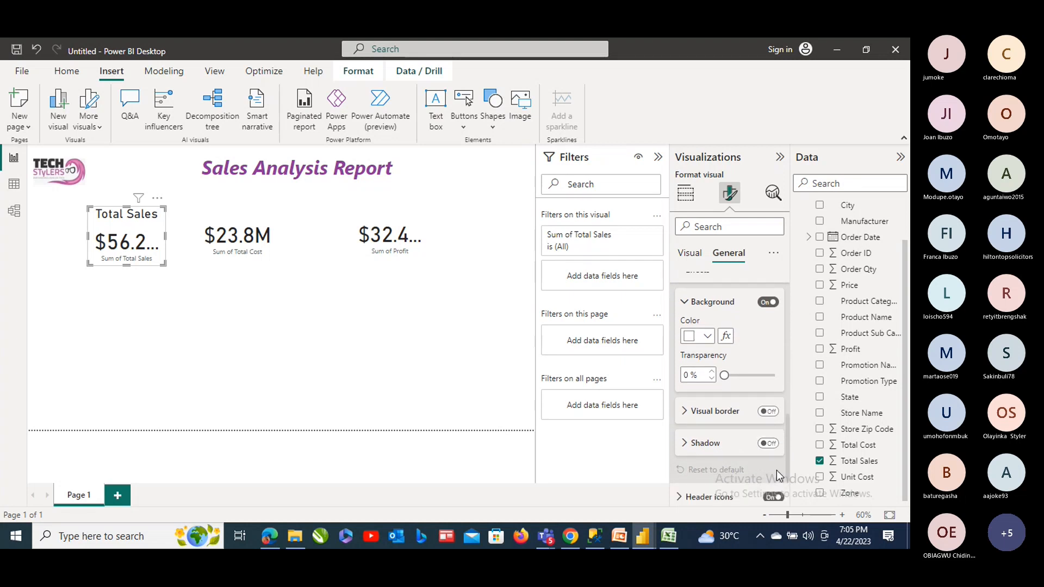
pyautogui.scroll(-1, 778, 481)
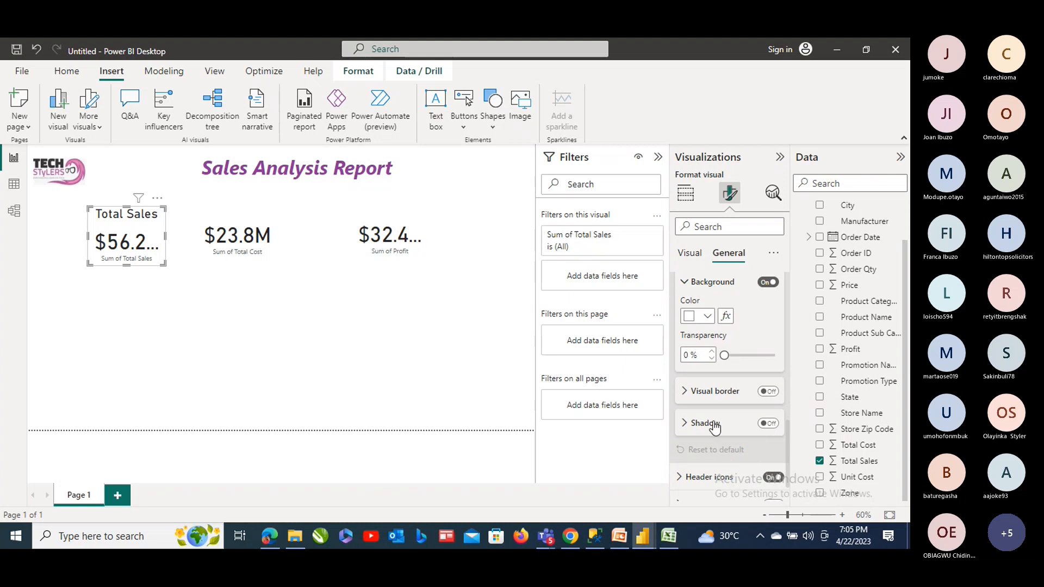
pyautogui.click(769, 425)
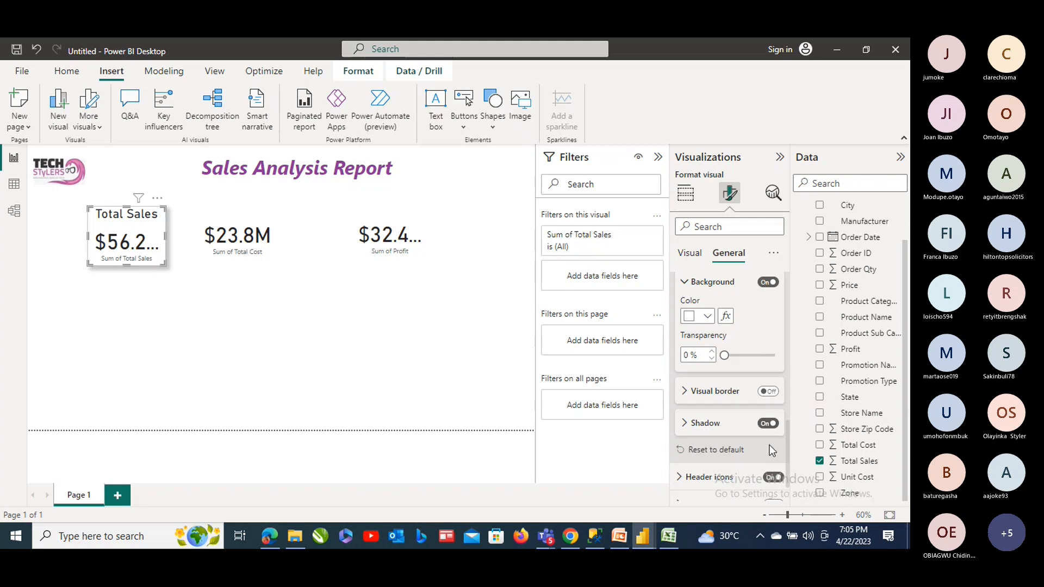
pyautogui.click(764, 391)
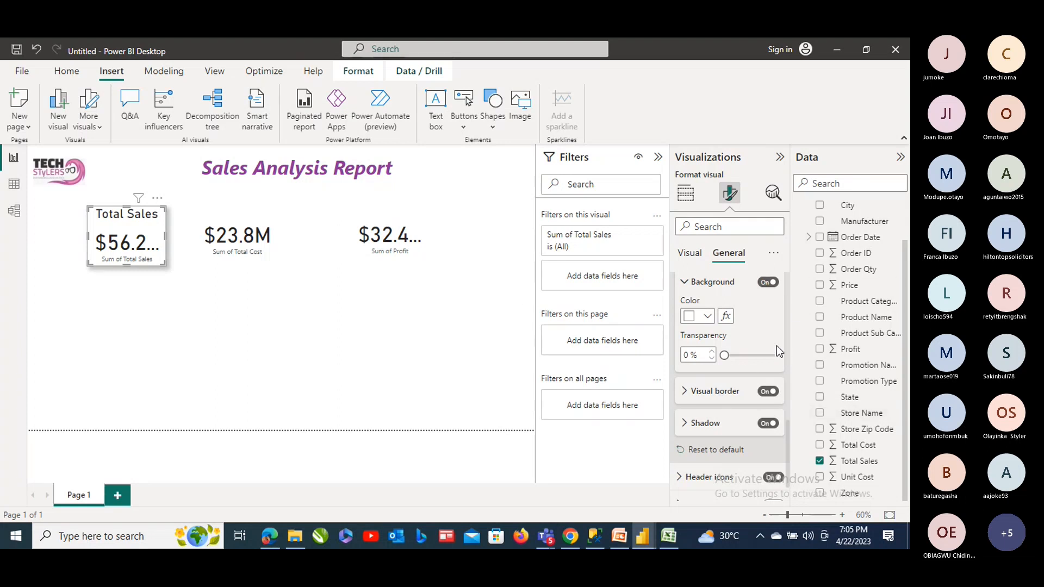
# Review the Total Sales card's callout value and category label settings, and clear the selection to view the card
pyautogui.scroll(4, 786, 429)
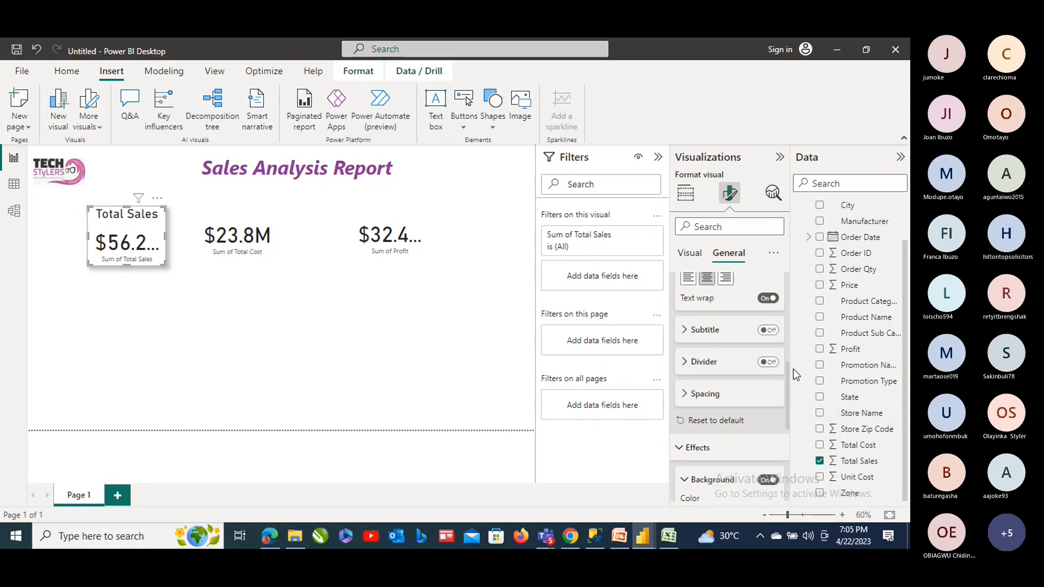
pyautogui.scroll(-1, 785, 360)
pyautogui.scroll(4, 788, 327)
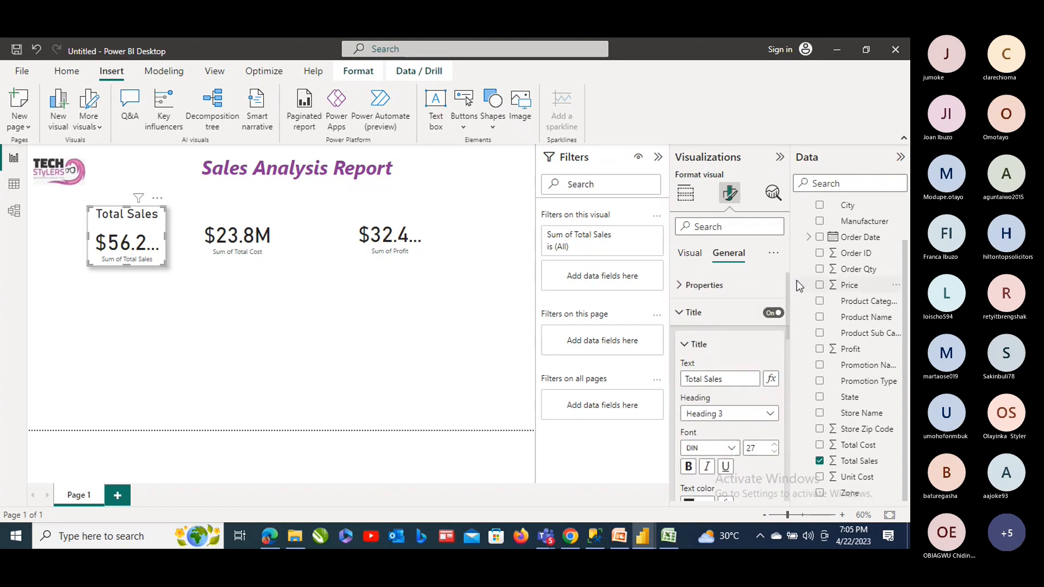
pyautogui.click(690, 254)
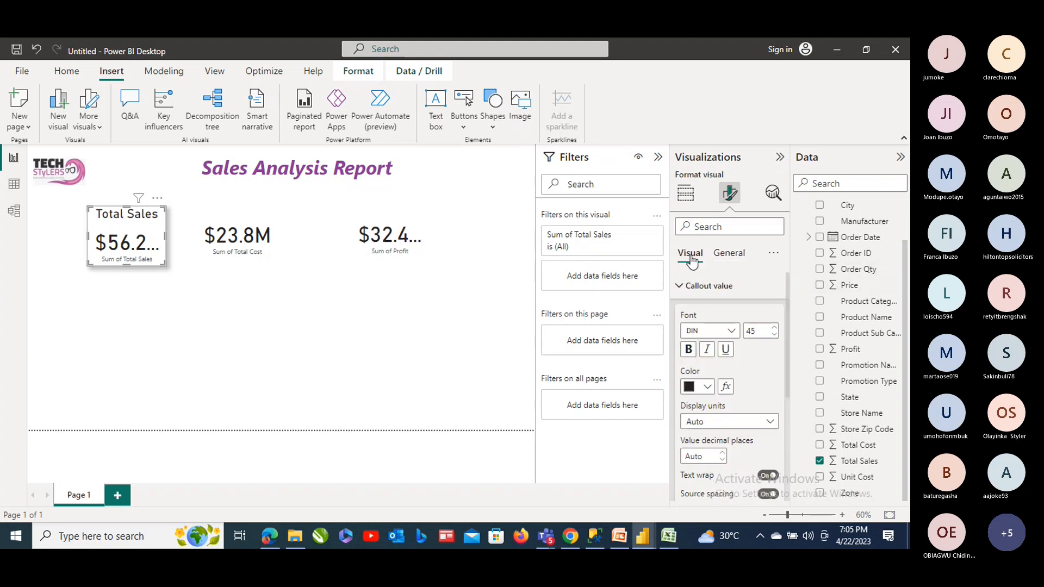
pyautogui.click(698, 292)
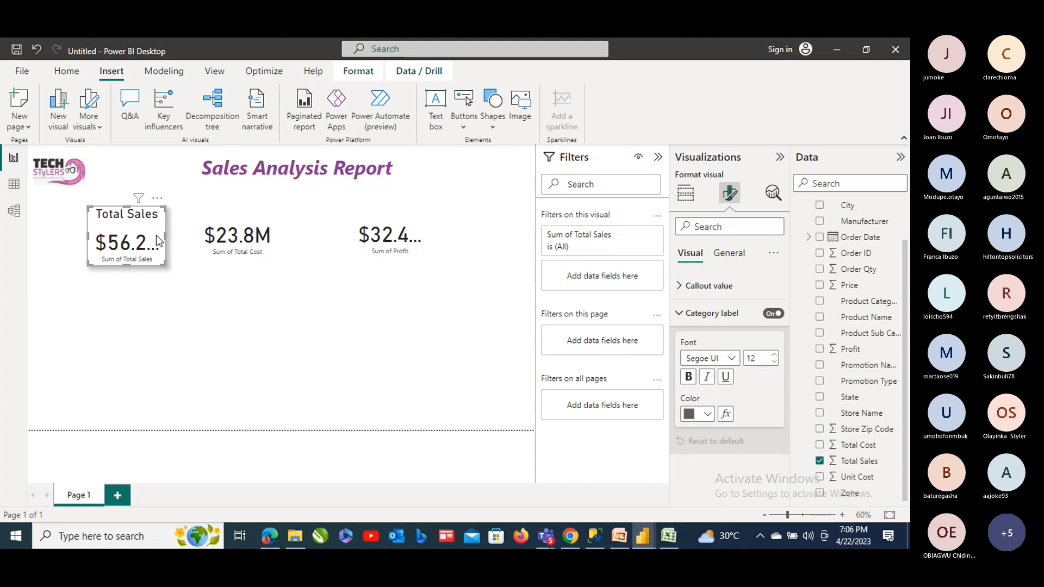
pyautogui.click(152, 319)
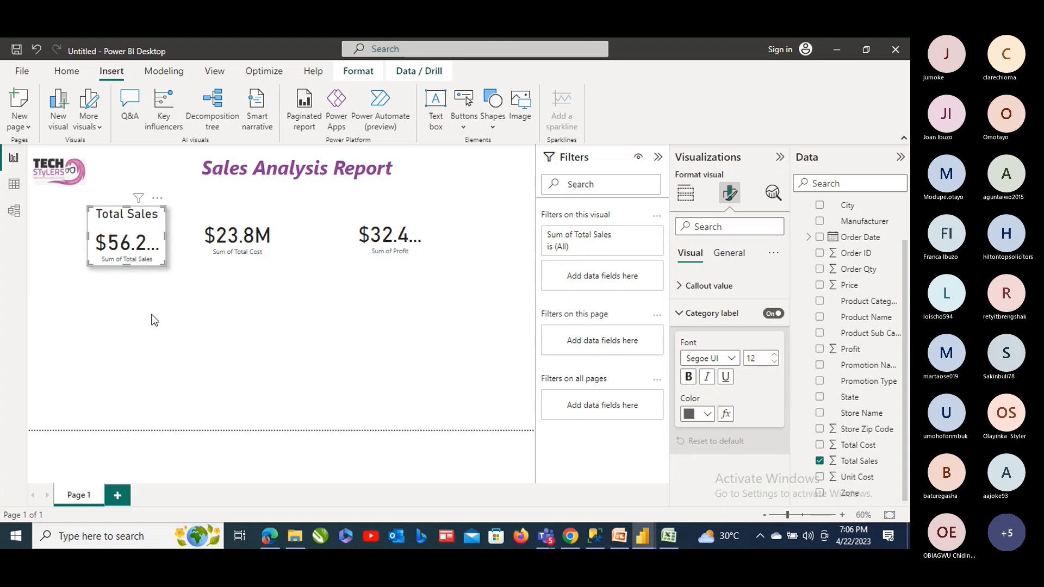
pyautogui.click(146, 262)
pyautogui.click(162, 180)
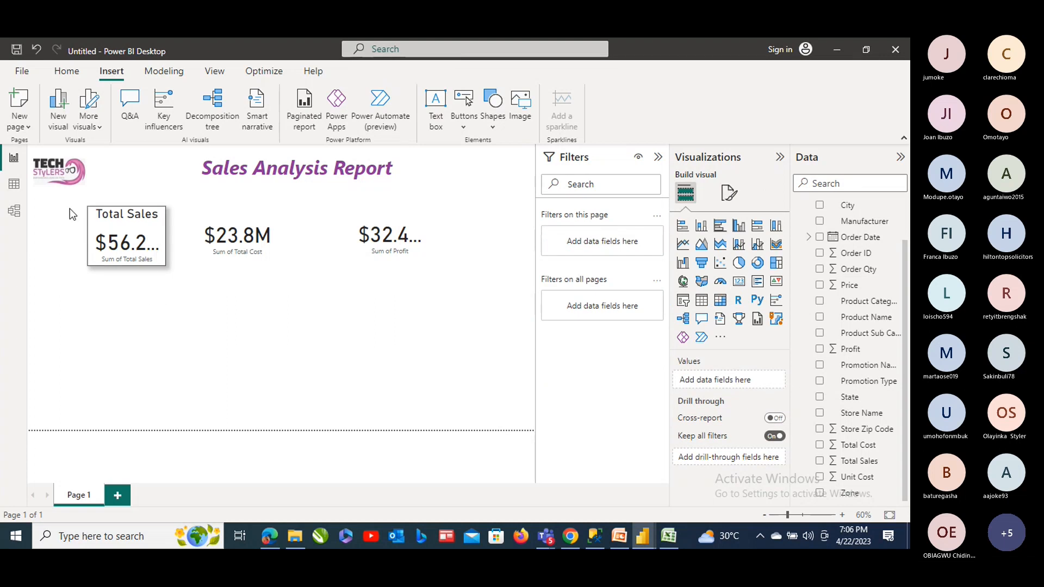
# Copy the Total Sales card's formatting to the total cost card, and from that card to the profit card
pyautogui.click(136, 229)
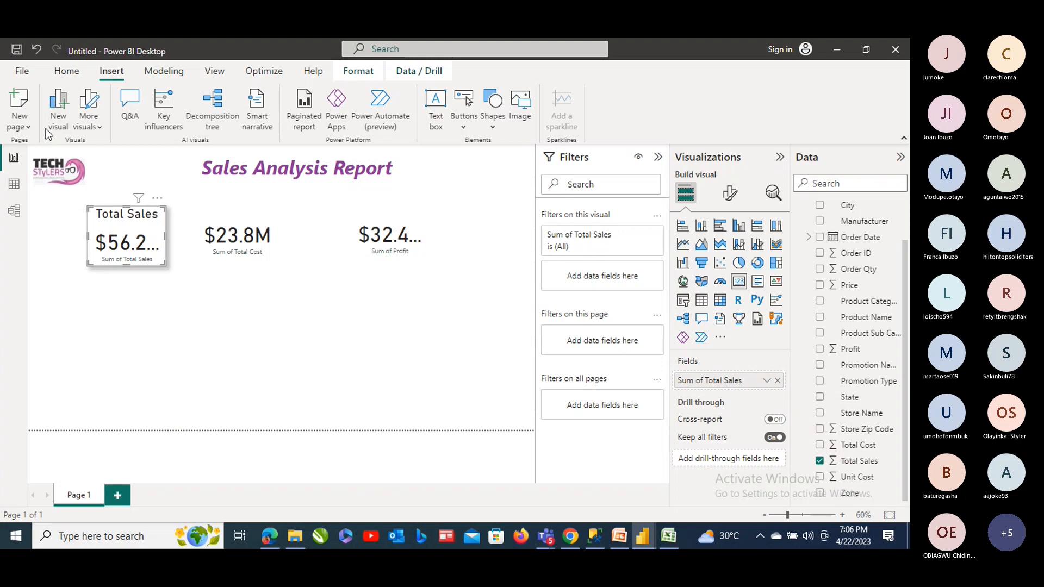
pyautogui.click(66, 72)
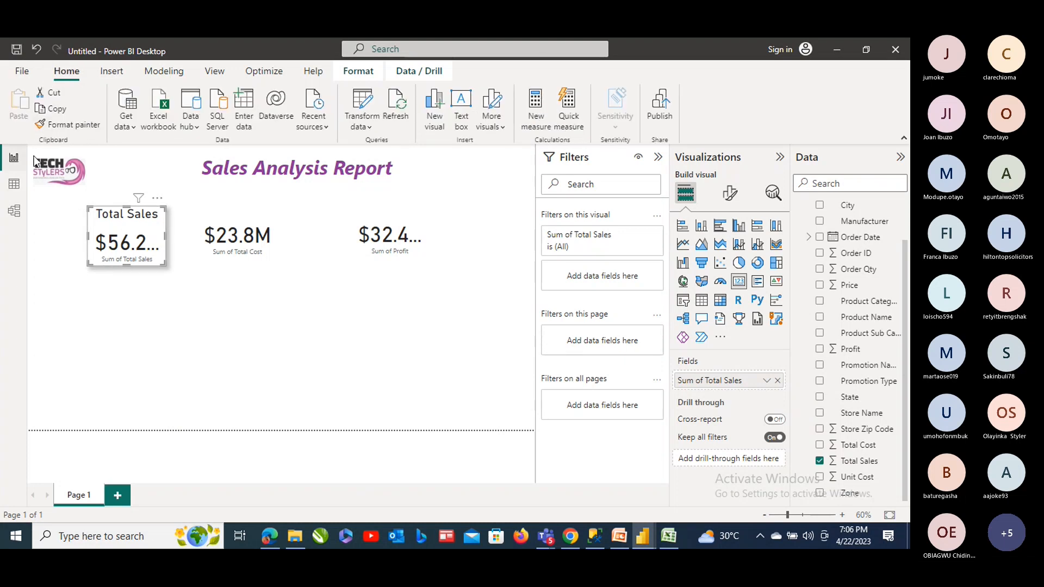
pyautogui.click(81, 125)
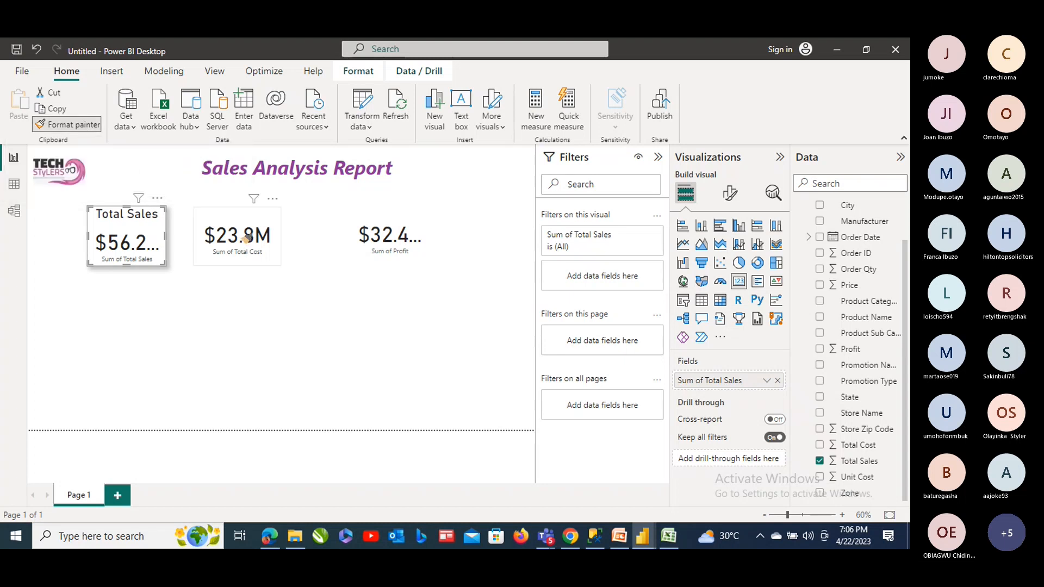
pyautogui.click(247, 238)
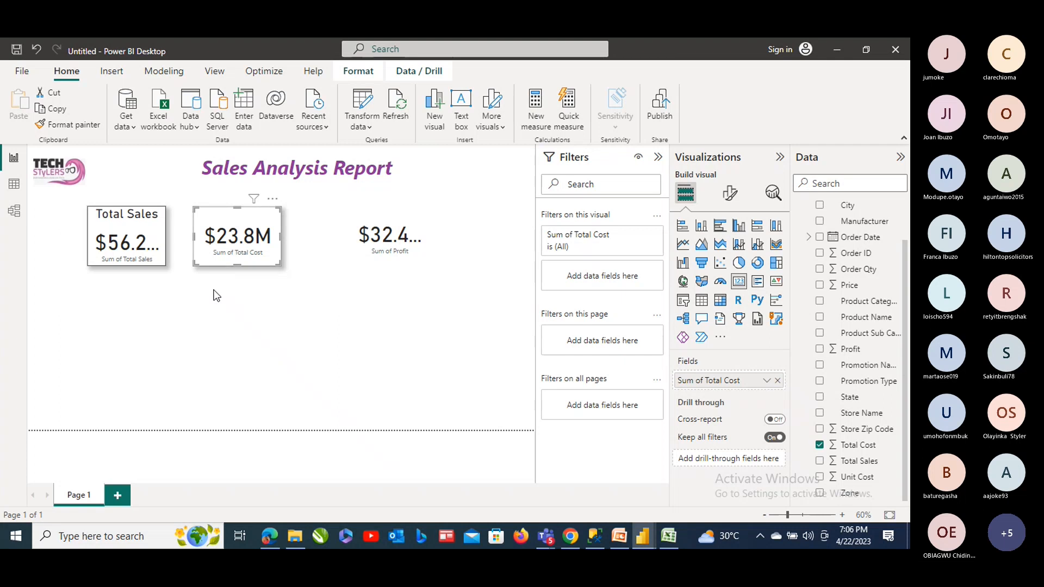
pyautogui.click(96, 126)
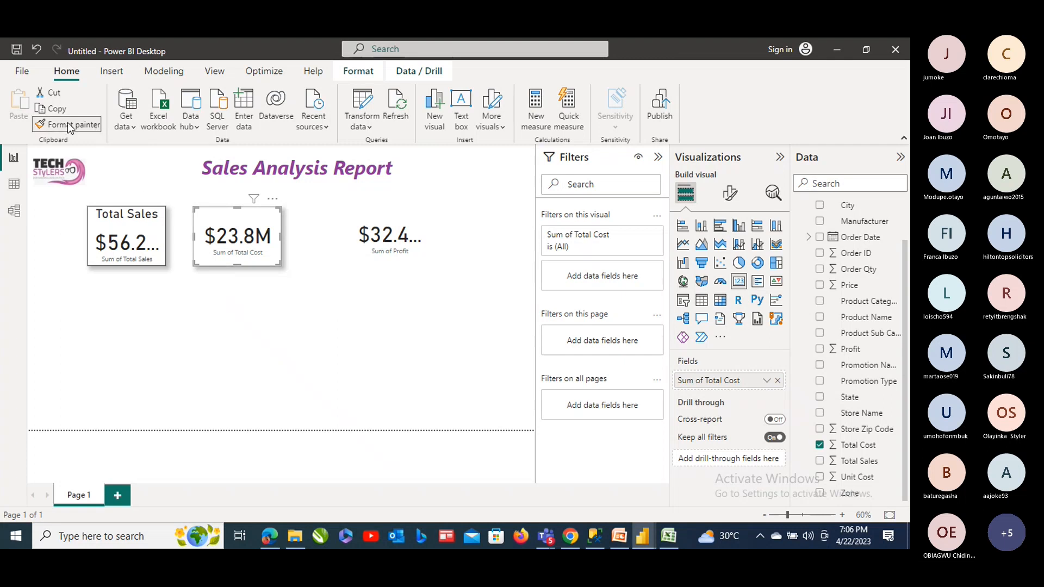
pyautogui.click(390, 239)
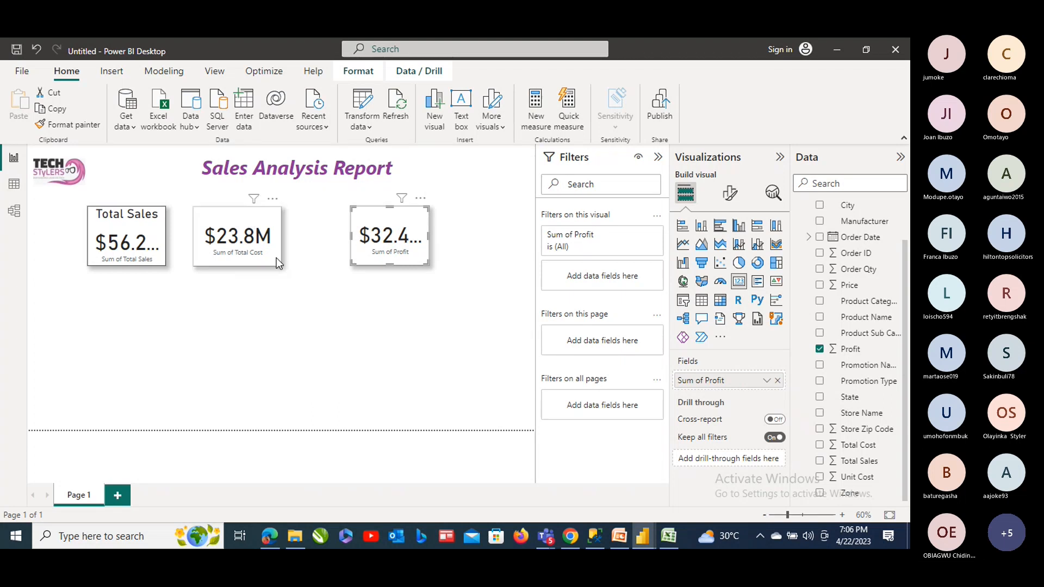
pyautogui.click(431, 412)
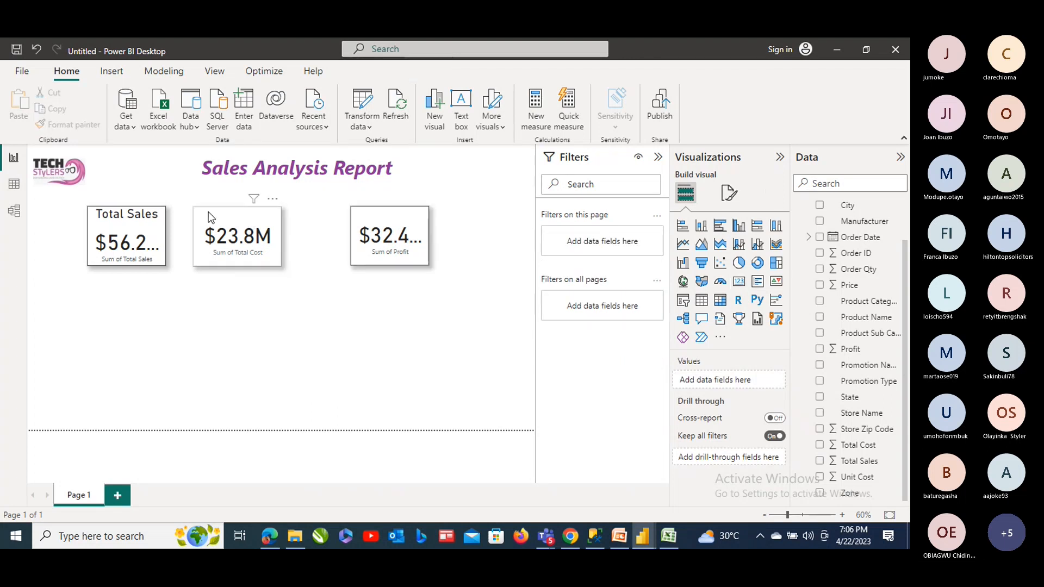
# Move the total cost card to about midway between the Total Sales and profit cards
pyautogui.moveTo(207, 212); pyautogui.dragTo(247, 208)
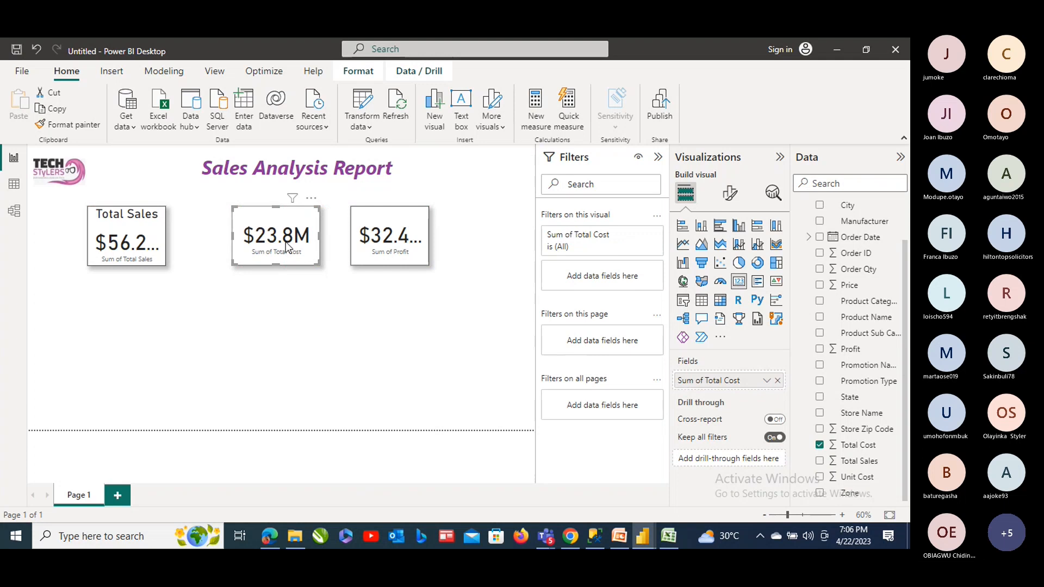
pyautogui.moveTo(285, 241); pyautogui.dragTo(270, 242)
pyautogui.click(396, 220)
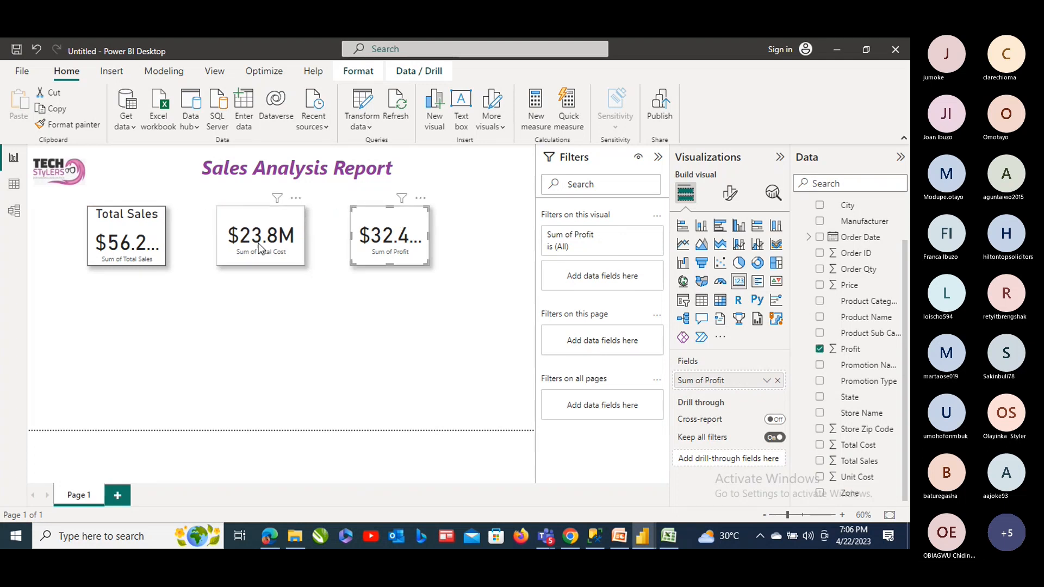
# Set the title text of the middle card, showing the sum of total cost, to Total Cost
pyautogui.click(256, 219)
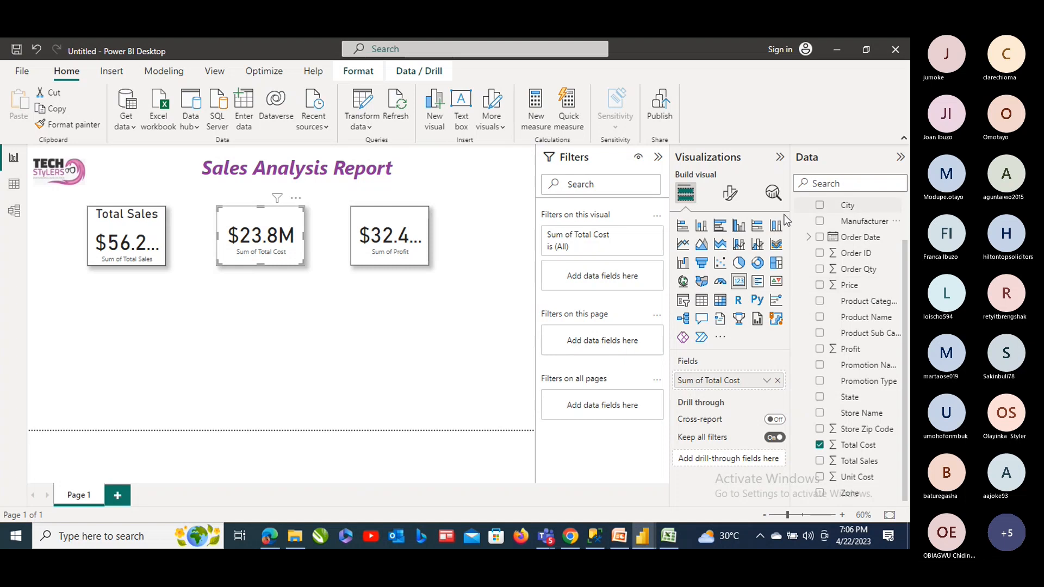
pyautogui.click(731, 196)
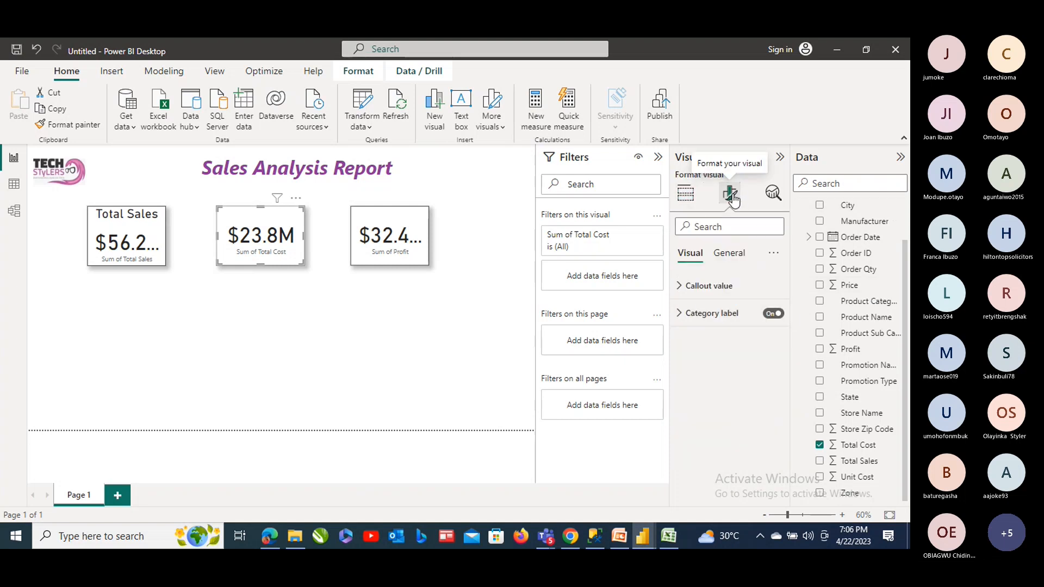
pyautogui.click(684, 316)
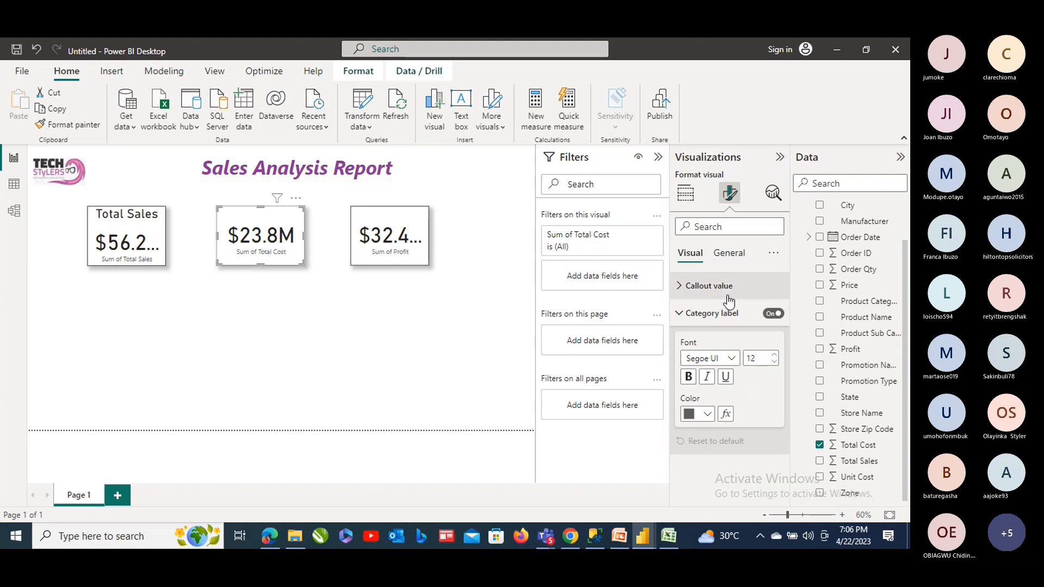
pyautogui.click(730, 253)
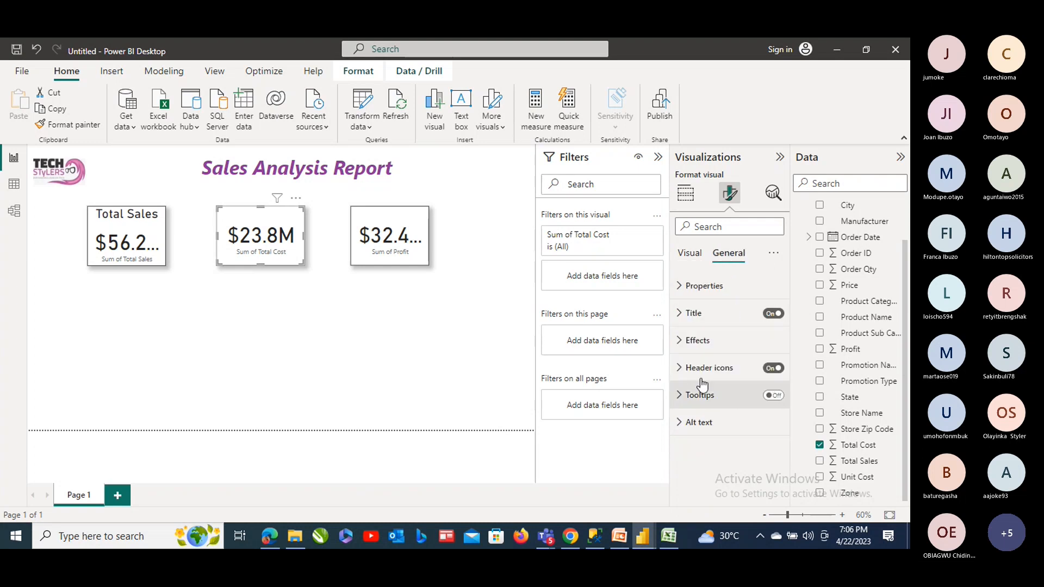
pyautogui.click(688, 314)
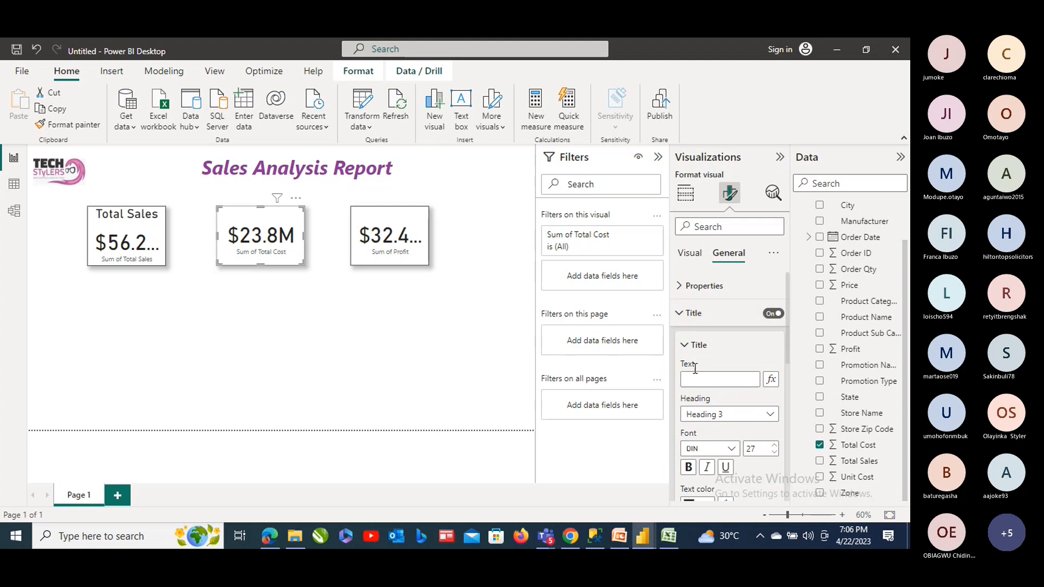
pyautogui.click(707, 380)
pyautogui.write('Total')
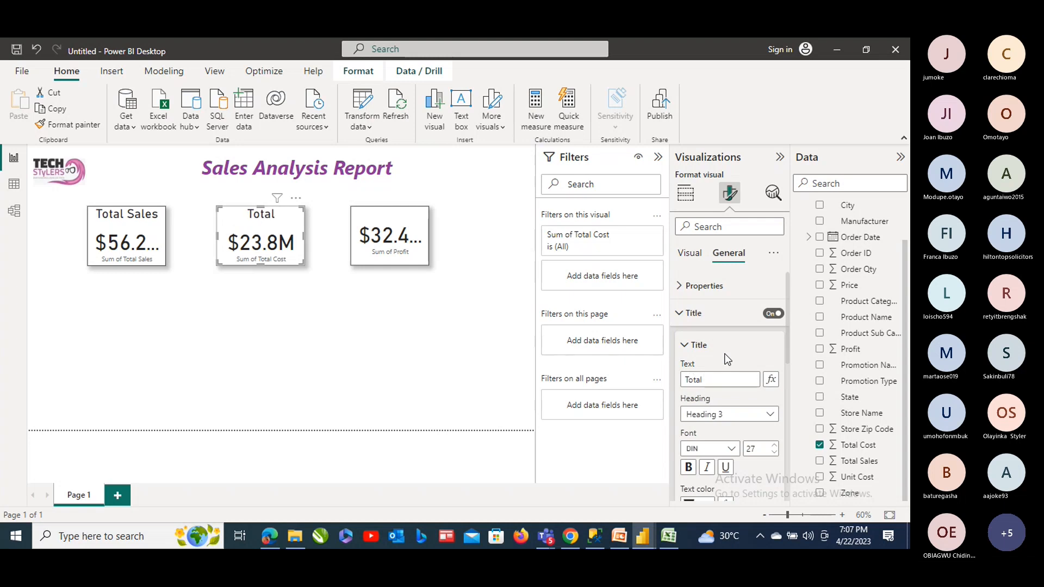
pyautogui.write(' Cost')
# Set the title text of the card showing the sum of profit to Profit
pyautogui.click(392, 220)
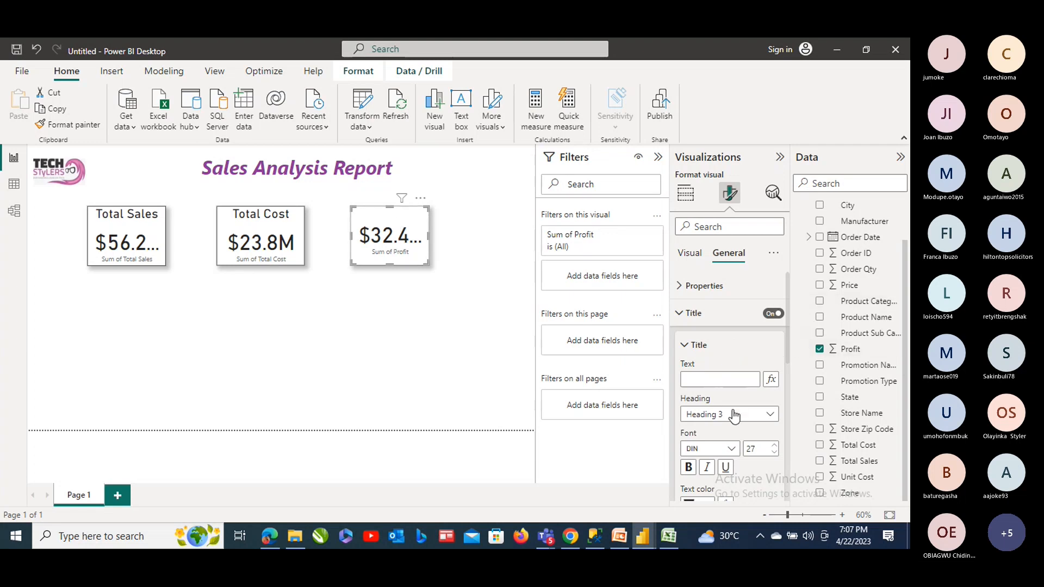
pyautogui.click(711, 381)
pyautogui.write('Prof')
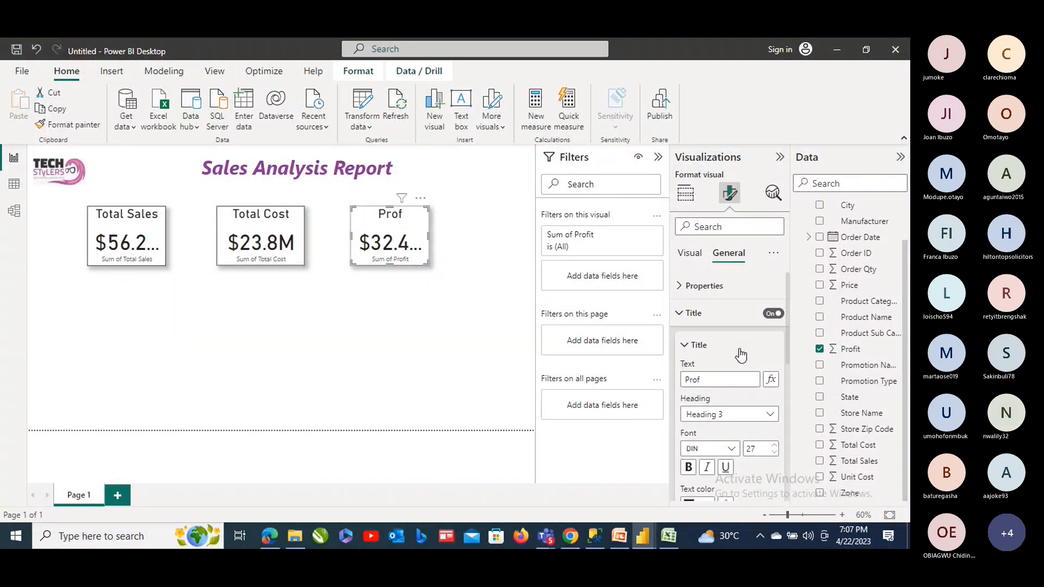
pyautogui.write('it')
pyautogui.click(405, 352)
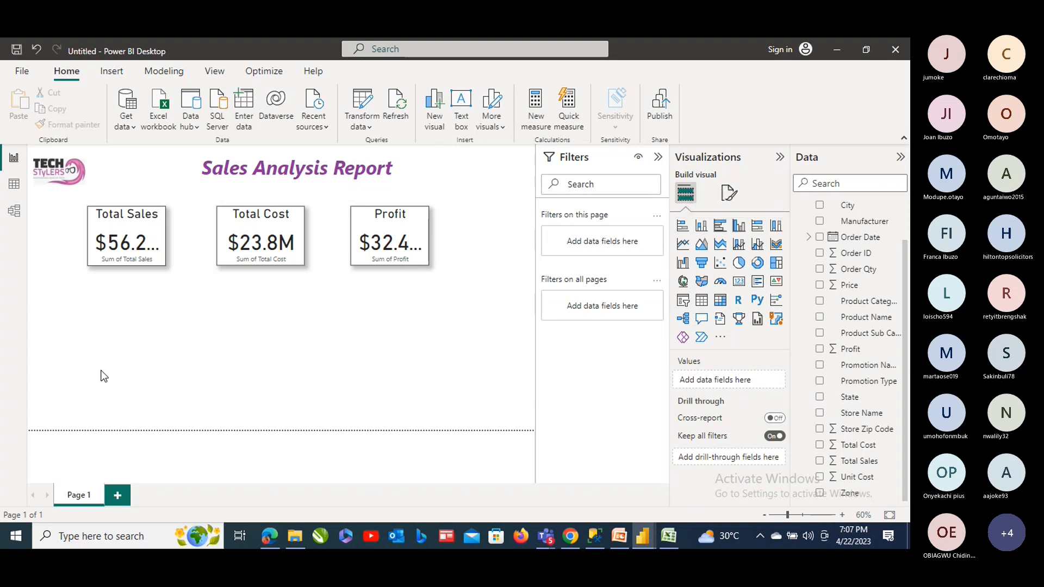
# Insert a clustered column chart below the Total Sales card and enlarge it to fill the space above the page's lower boundary
pyautogui.click(739, 227)
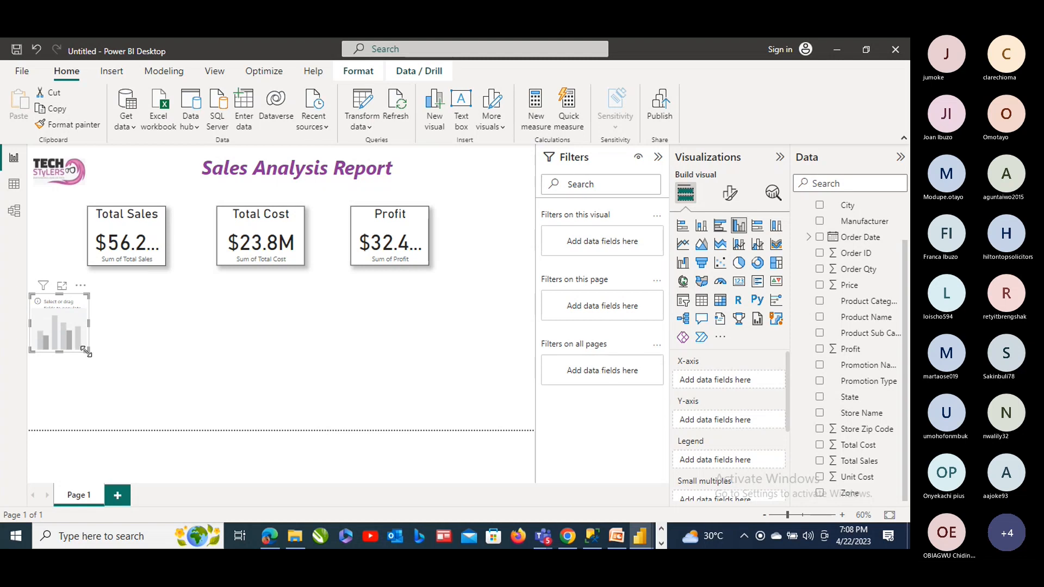
pyautogui.moveTo(86, 352); pyautogui.dragTo(174, 409)
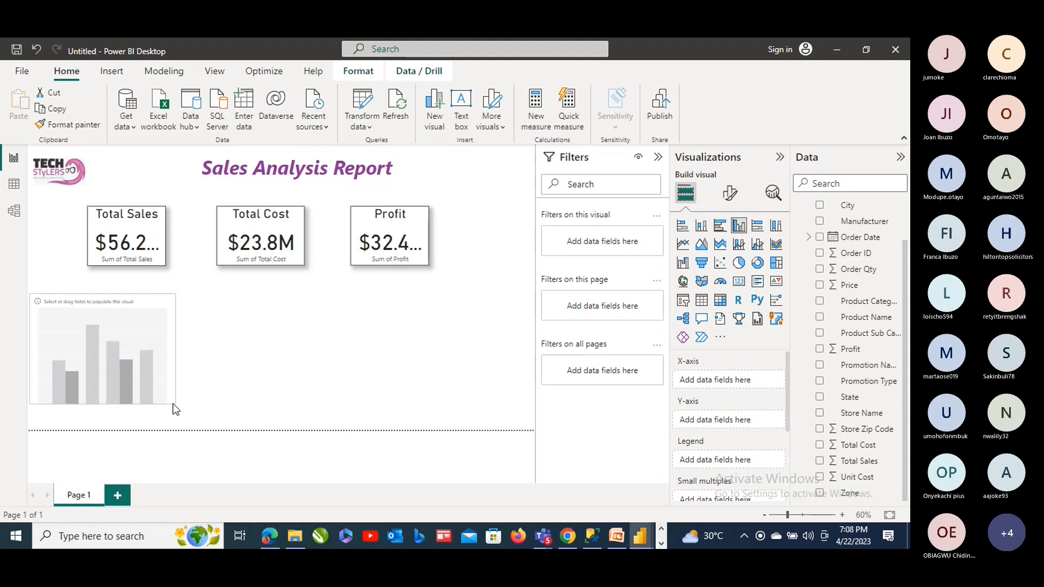
pyautogui.click(106, 354)
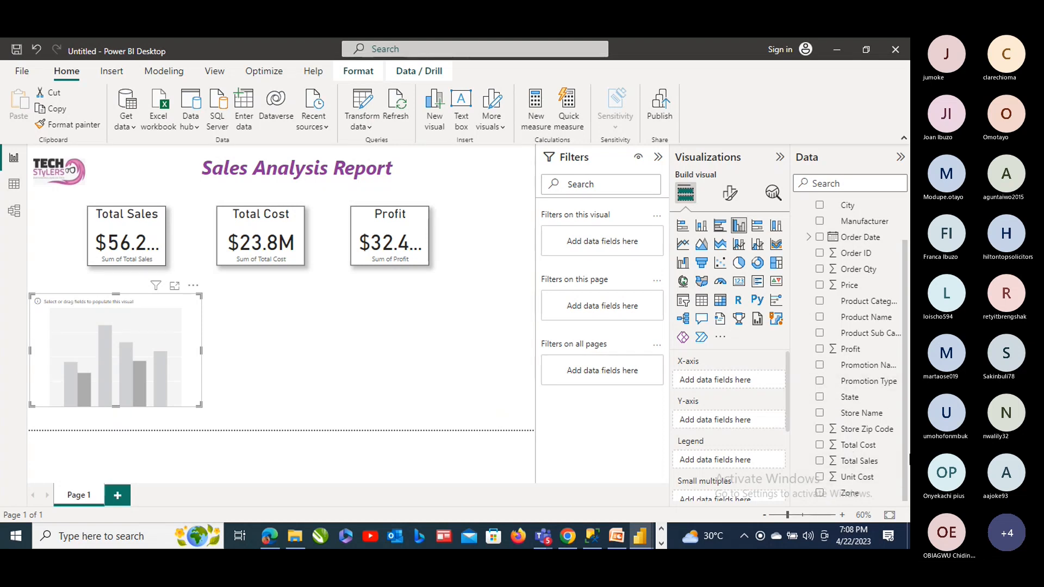
# Plot Profit by Channel in the new column chart
pyautogui.click(819, 350)
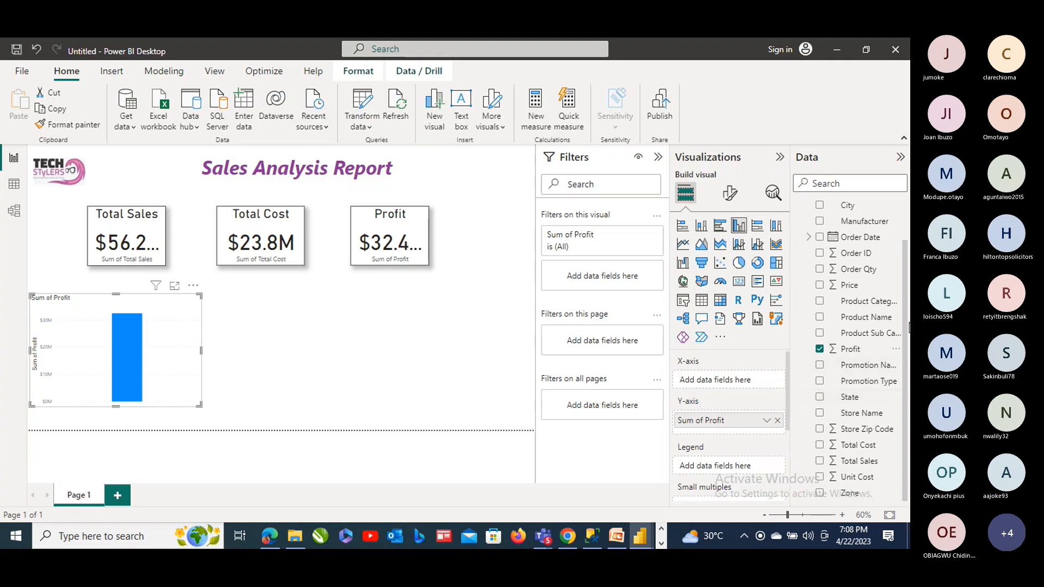
pyautogui.moveTo(906, 315); pyautogui.dragTo(906, 267)
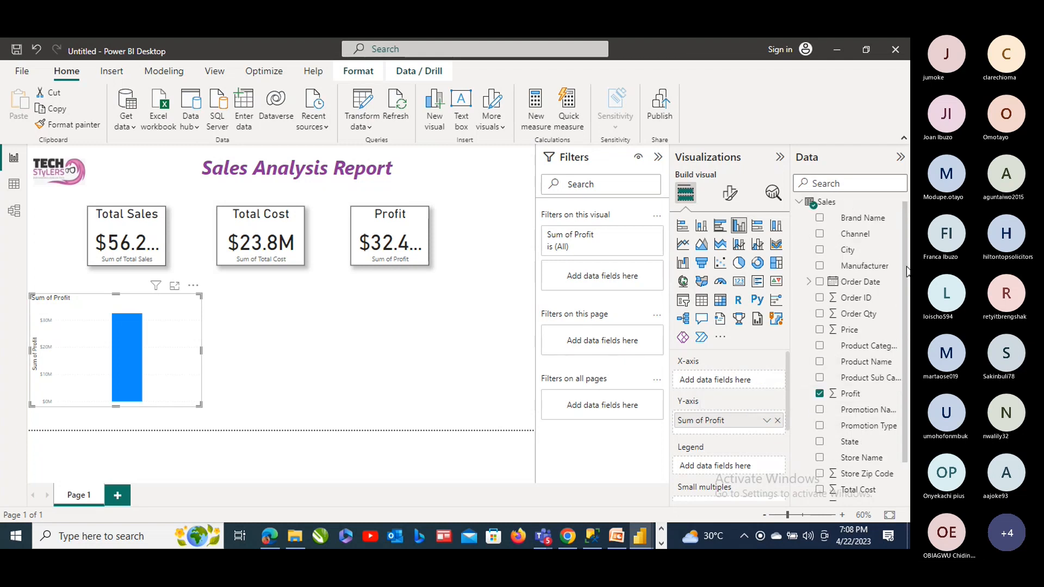
pyautogui.click(819, 239)
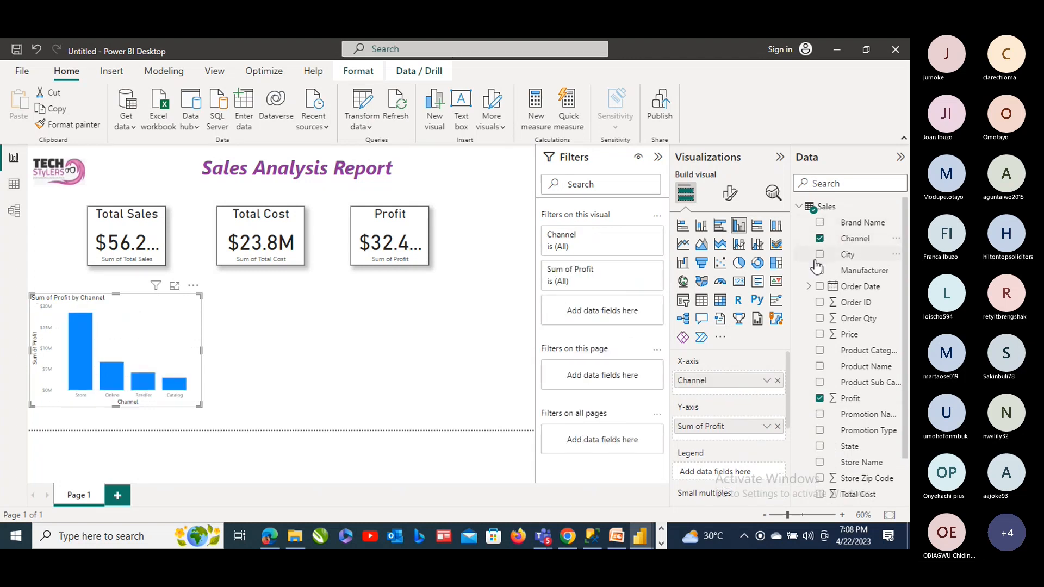
# Enlarge the chart in focus mode, change the Profit aggregation from sum to Average, and return to the report
pyautogui.click(175, 287)
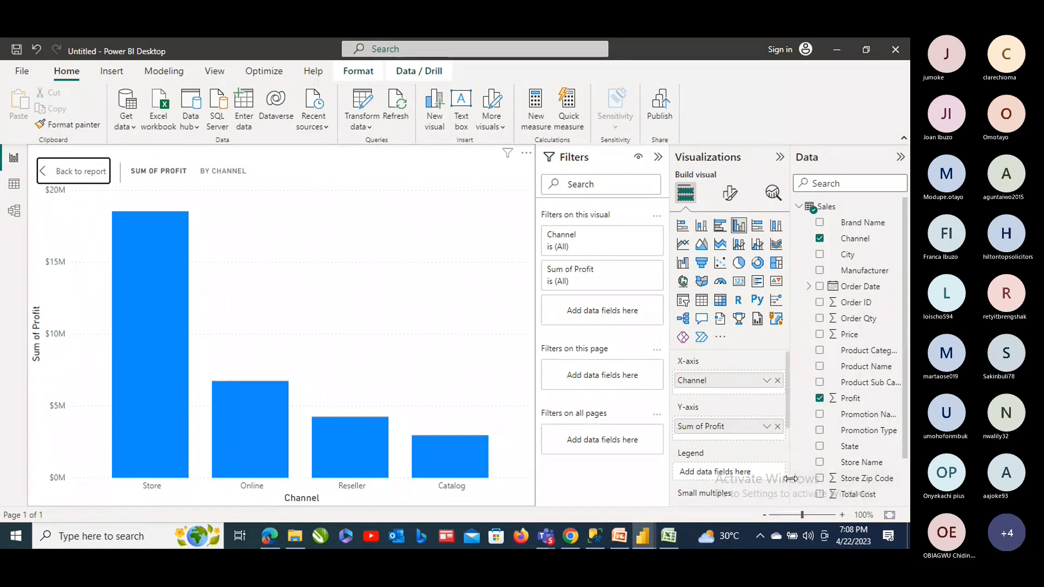
pyautogui.click(766, 427)
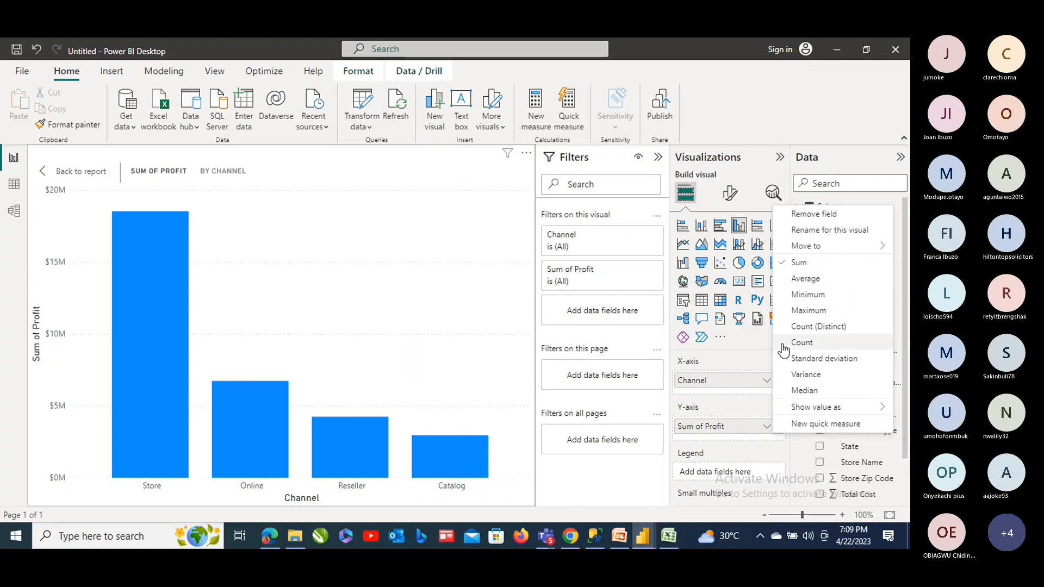
pyautogui.click(802, 279)
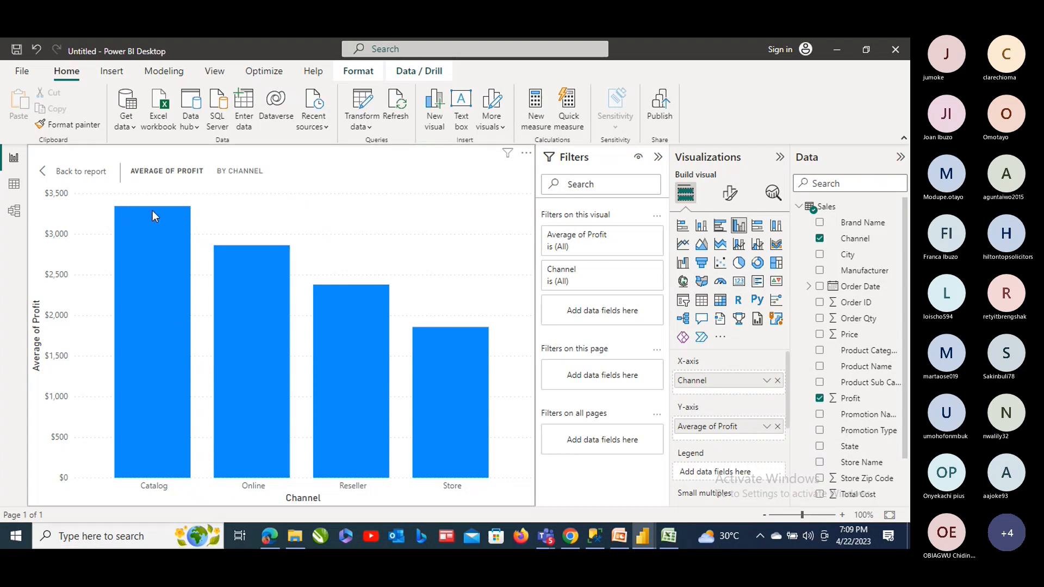
pyautogui.moveTo(155, 210)
pyautogui.moveTo(364, 361)
pyautogui.click(43, 178)
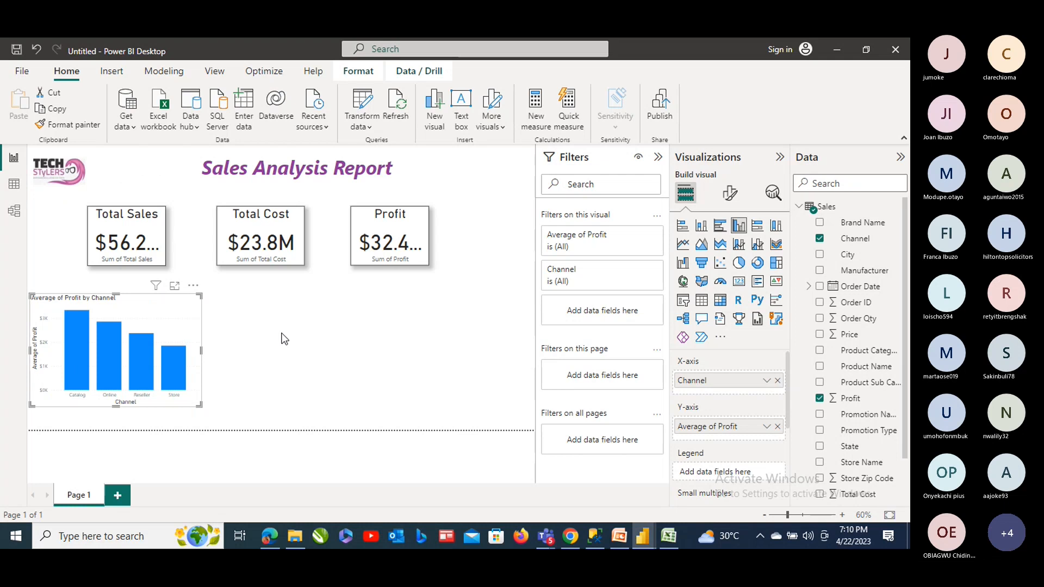
# Reopen the average profit by channel chart in focus mode and convert it to a pie chart, checking the Online slice's details
pyautogui.click(288, 319)
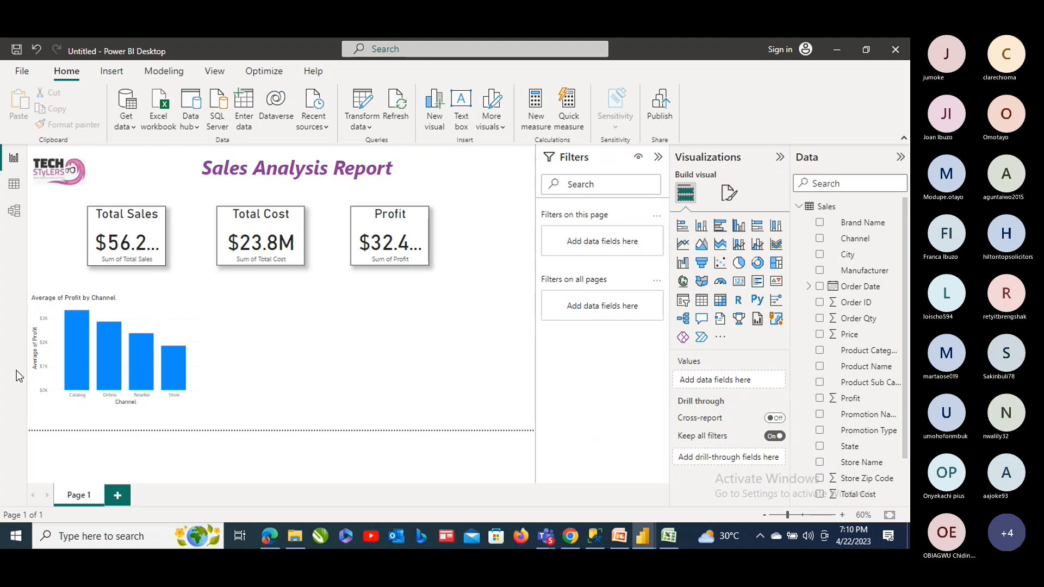
pyautogui.moveTo(67, 363)
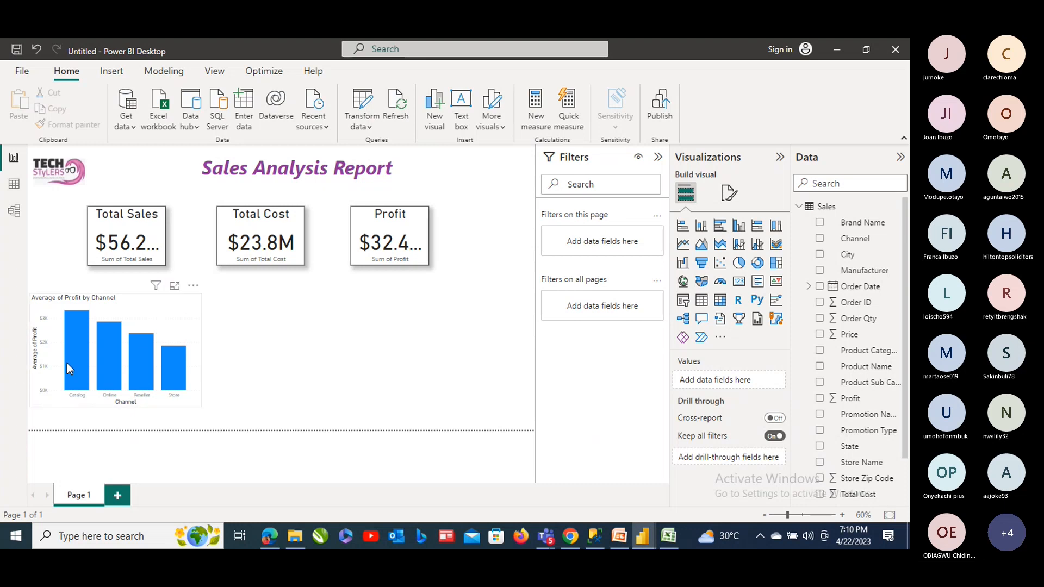
pyautogui.click(175, 287)
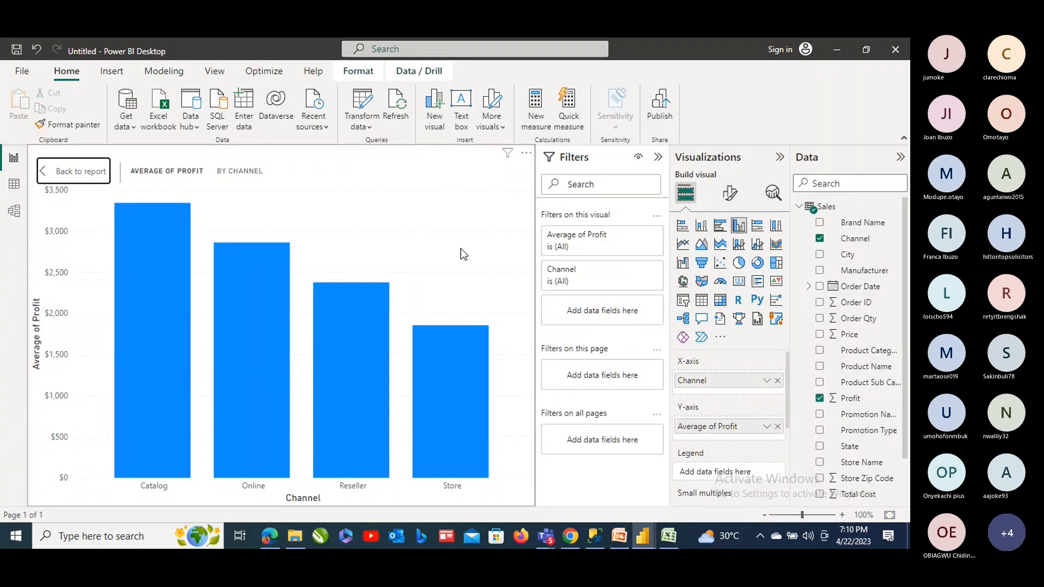
pyautogui.click(740, 265)
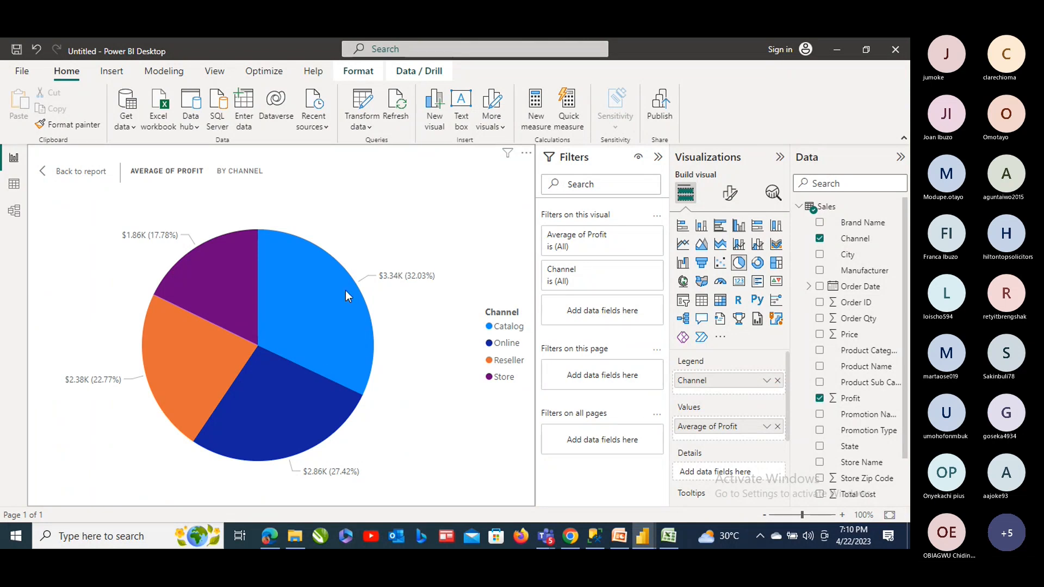
pyautogui.moveTo(298, 440)
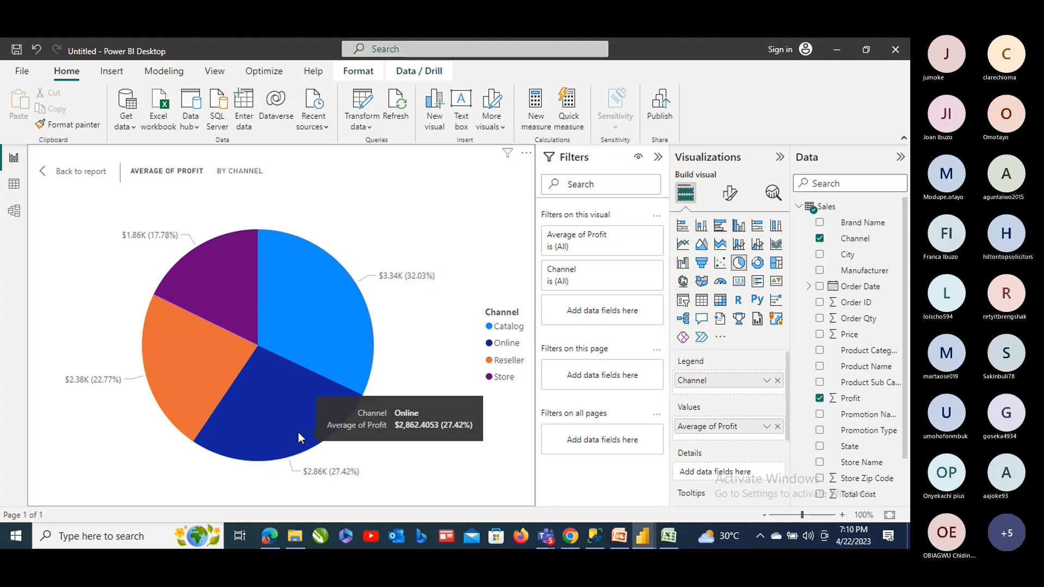
# Try the average profit by channel visual as a donut chart and switch it back to a pie chart
pyautogui.click(758, 263)
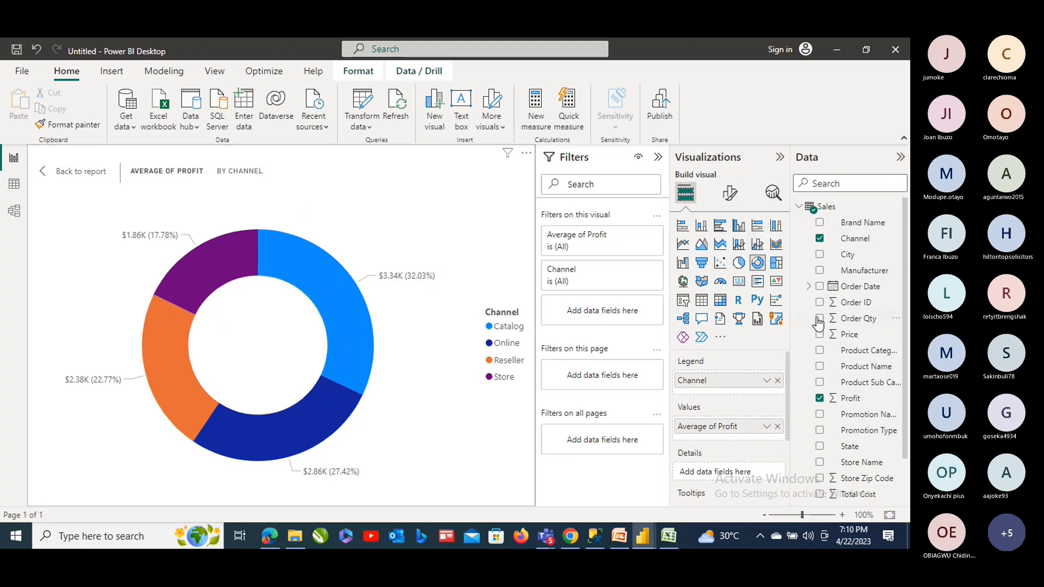
pyautogui.click(739, 262)
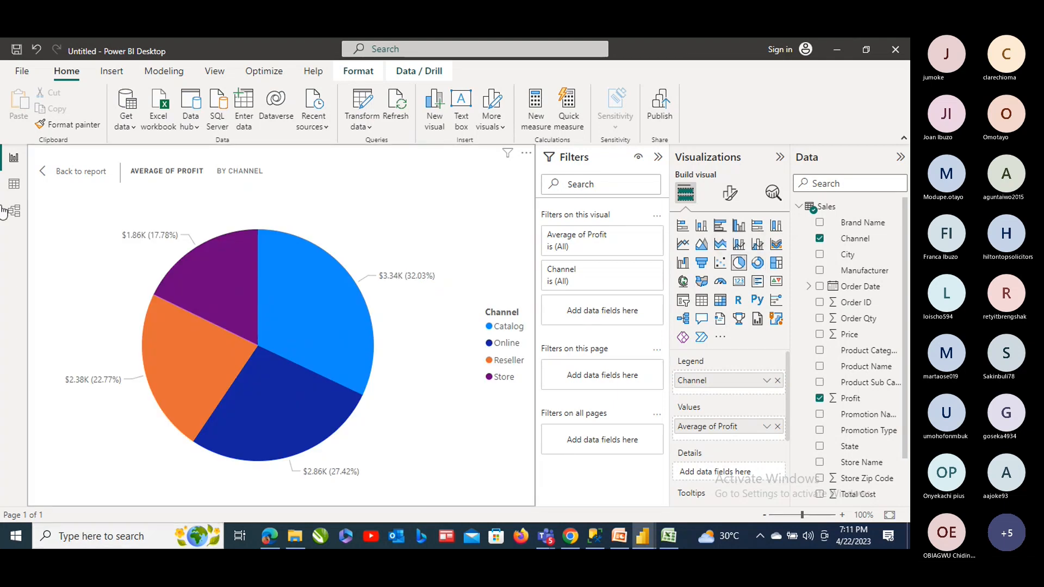
# Return to the report page and add a widened clustered column chart of Total Sales beside the pie chart
pyautogui.click(76, 170)
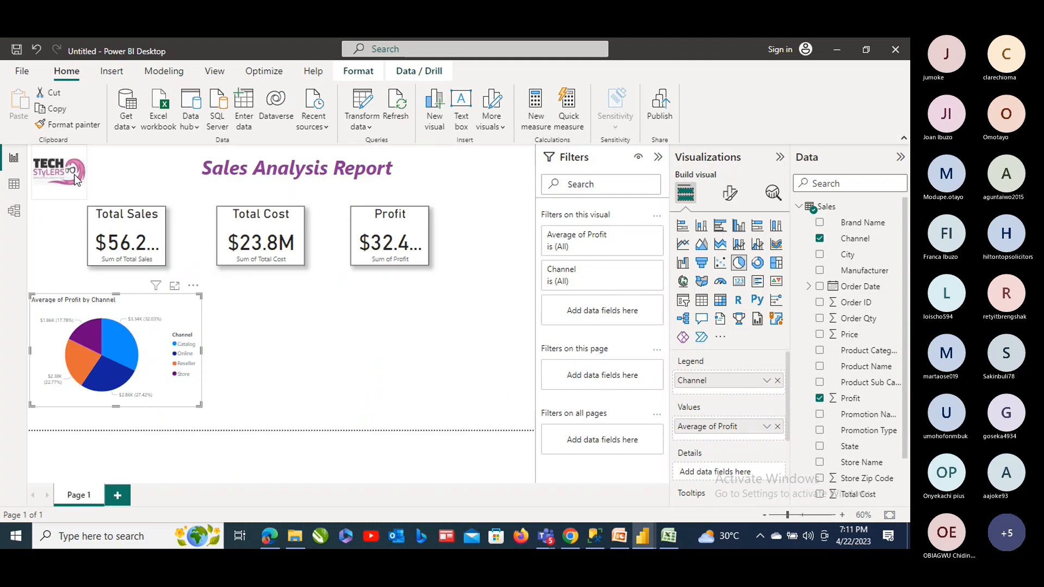
pyautogui.click(294, 326)
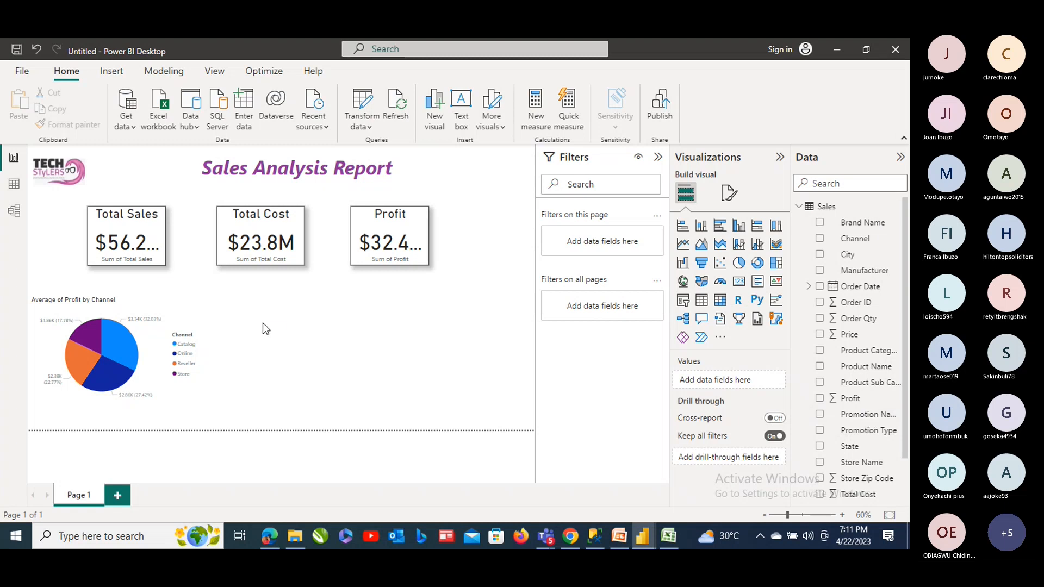
pyautogui.click(740, 226)
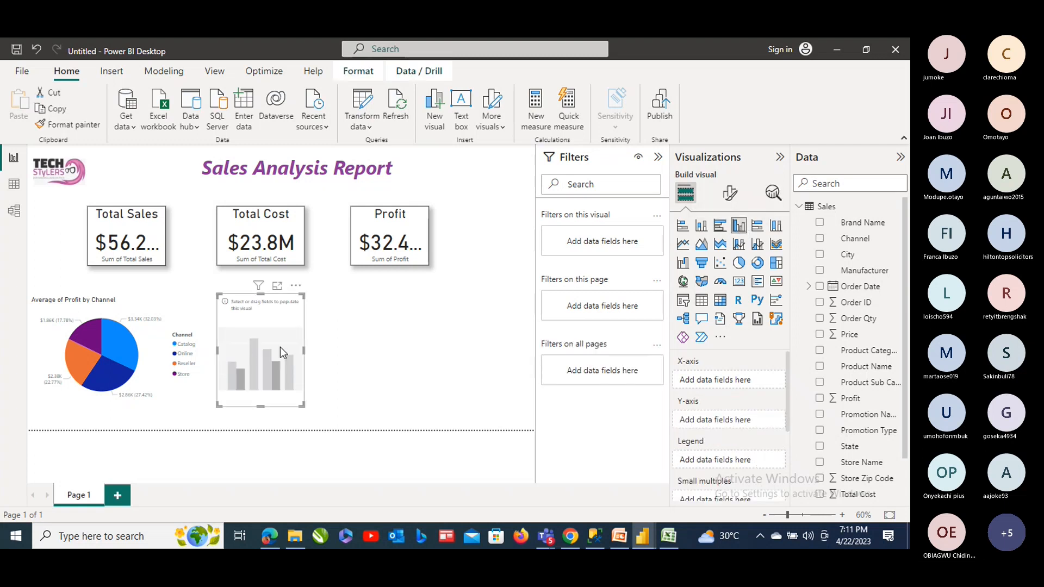
pyautogui.moveTo(305, 353); pyautogui.dragTo(346, 353)
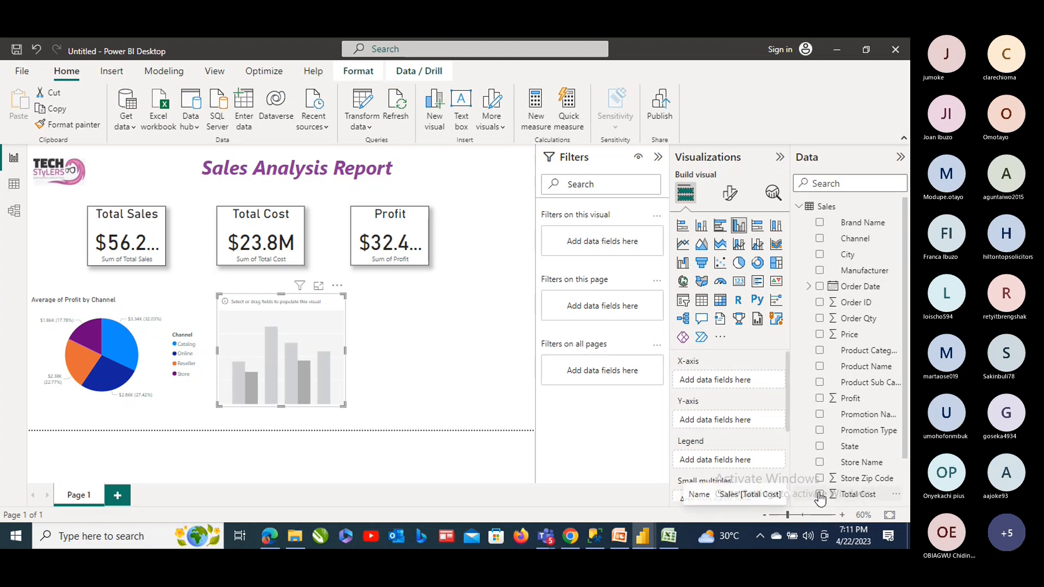
pyautogui.scroll(-3, 907, 426)
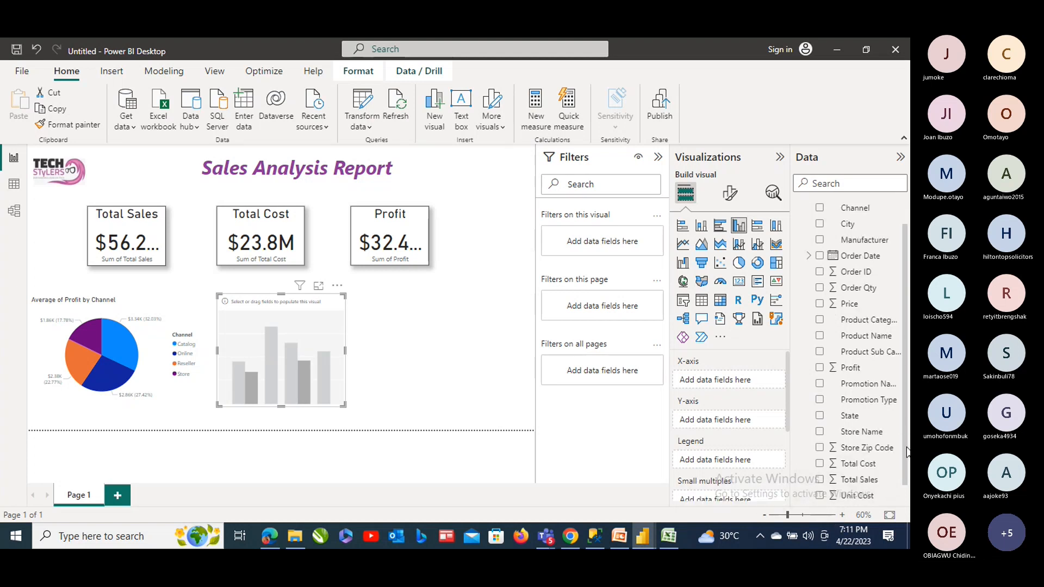
pyautogui.click(819, 461)
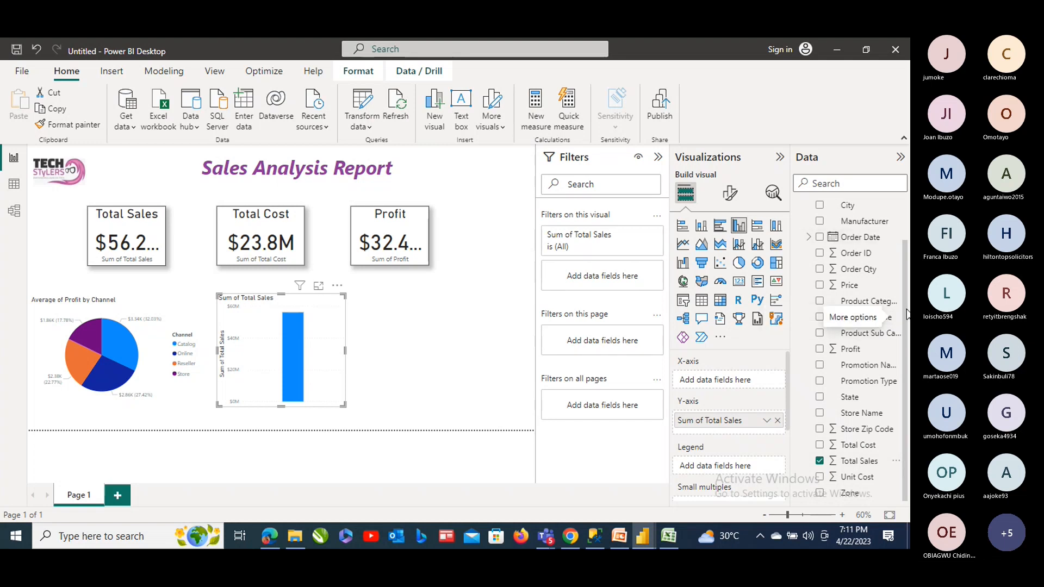
# Add the full Order Date hierarchy to the column chart's x-axis and expand it down to day level
pyautogui.scroll(1, 895, 323)
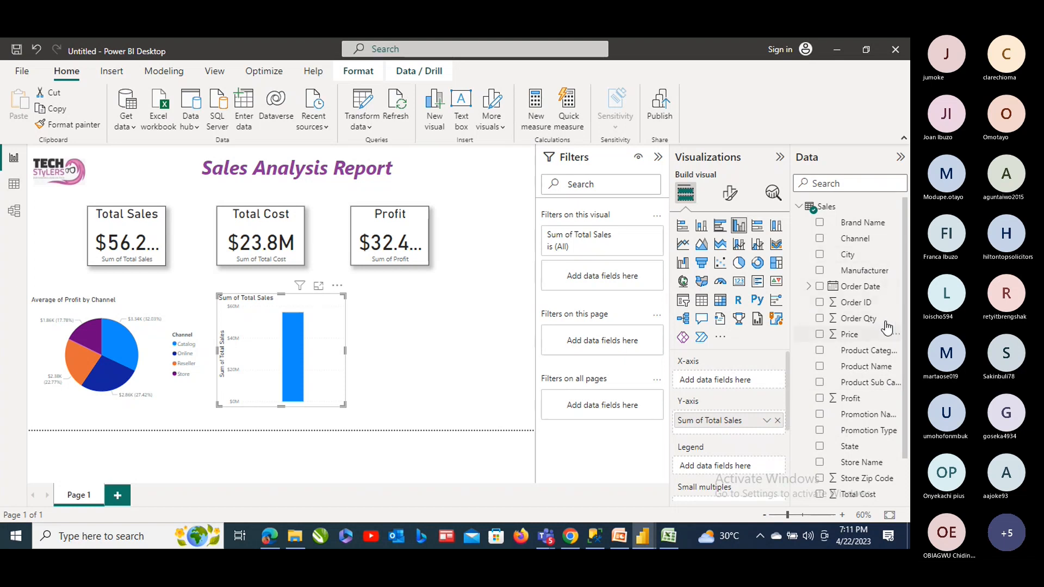
pyautogui.moveTo(812, 290); pyautogui.dragTo(809, 287)
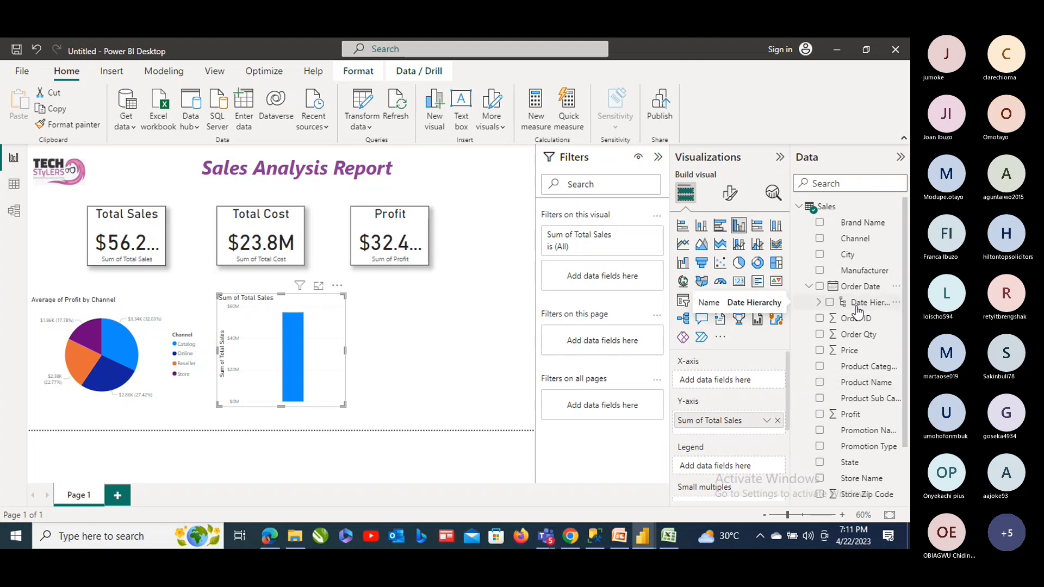
pyautogui.click(825, 308)
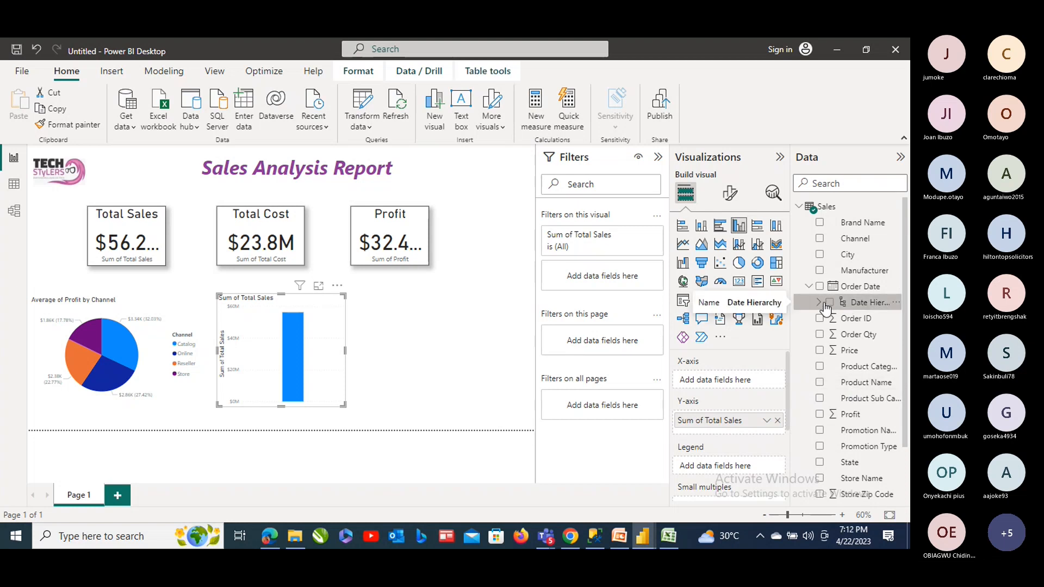
pyautogui.click(821, 303)
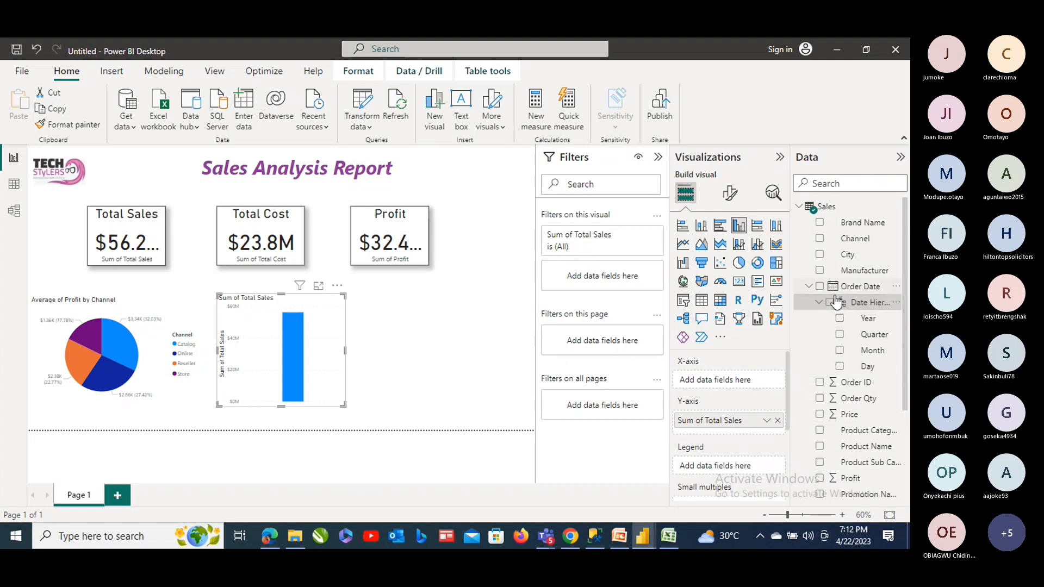
pyautogui.click(829, 303)
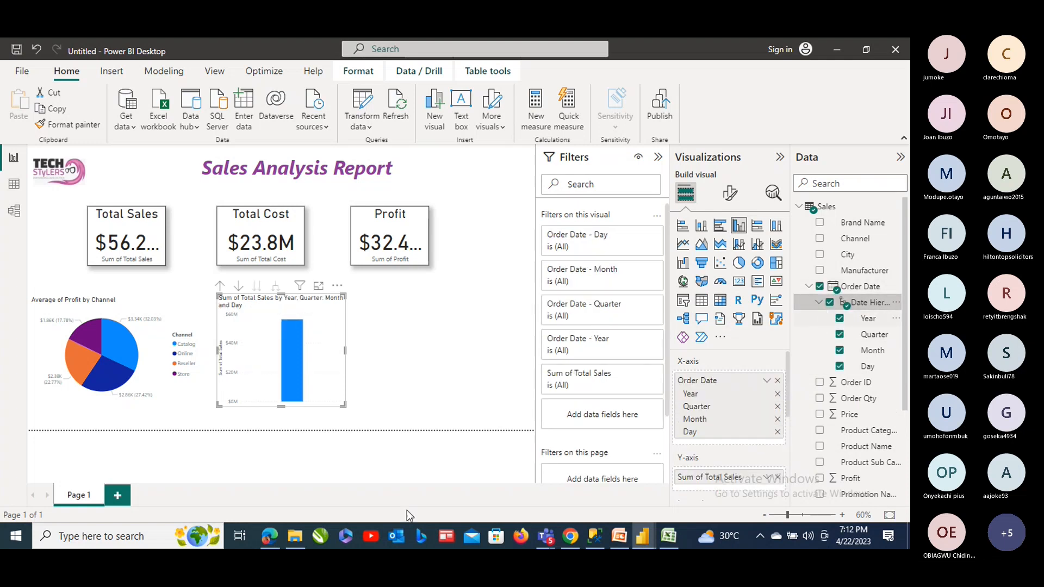
pyautogui.click(829, 303)
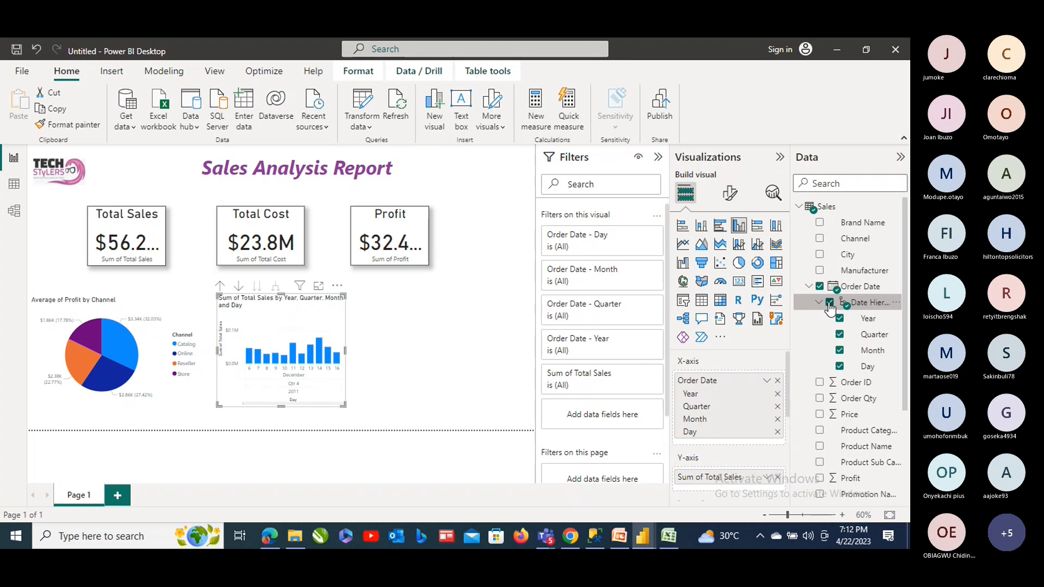
pyautogui.click(830, 302)
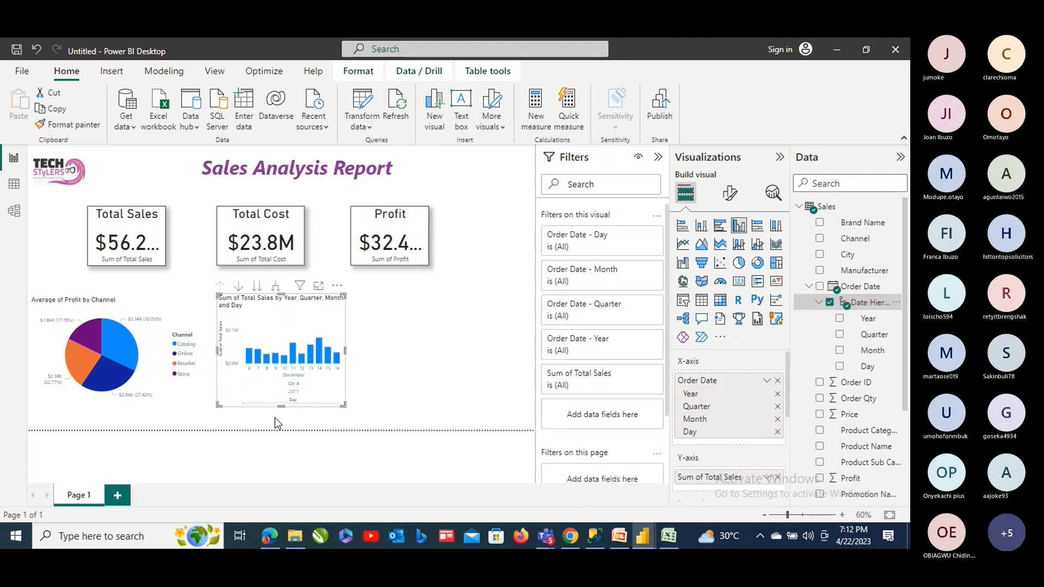
# Open the column chart in focus mode and keep only Year from the Order Date hierarchy on its x-axis
pyautogui.click(320, 286)
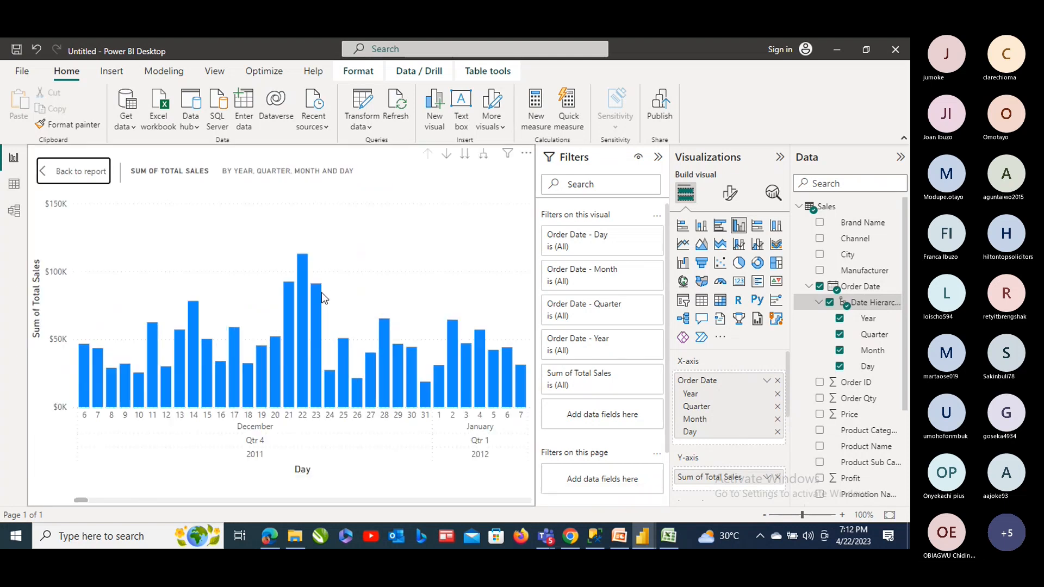
pyautogui.click(841, 321)
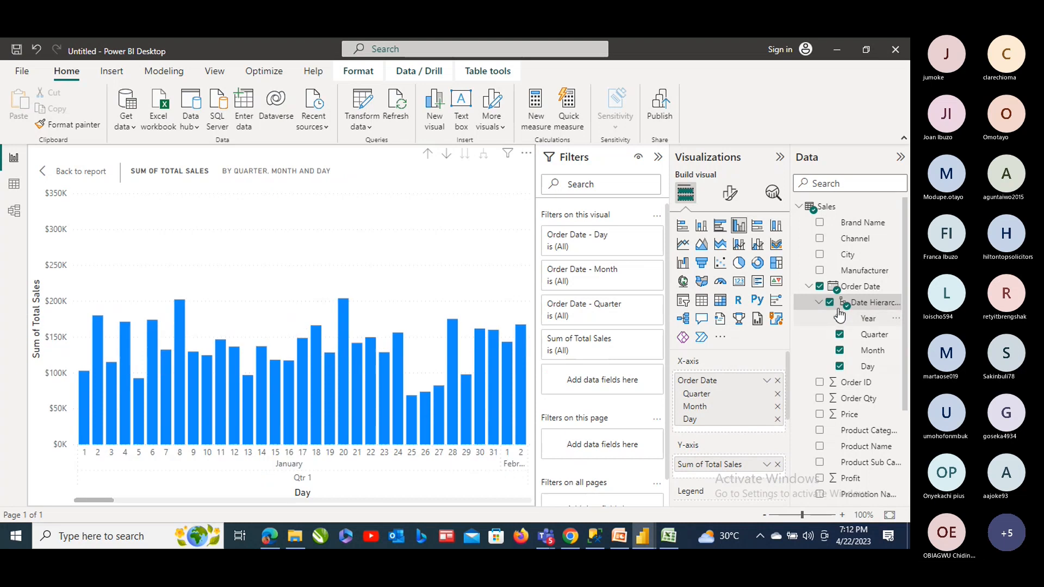
pyautogui.click(839, 332)
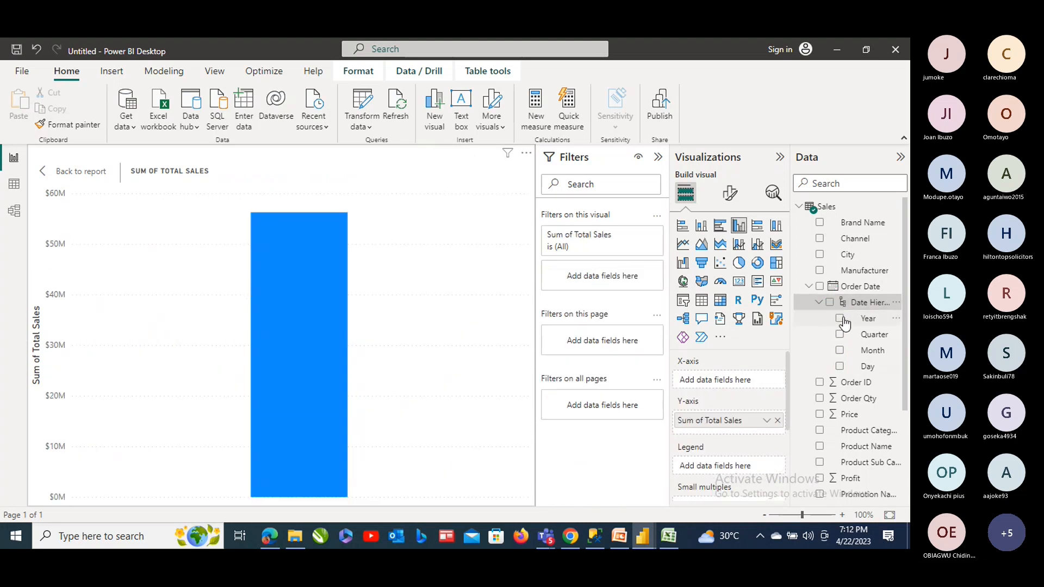
pyautogui.click(839, 321)
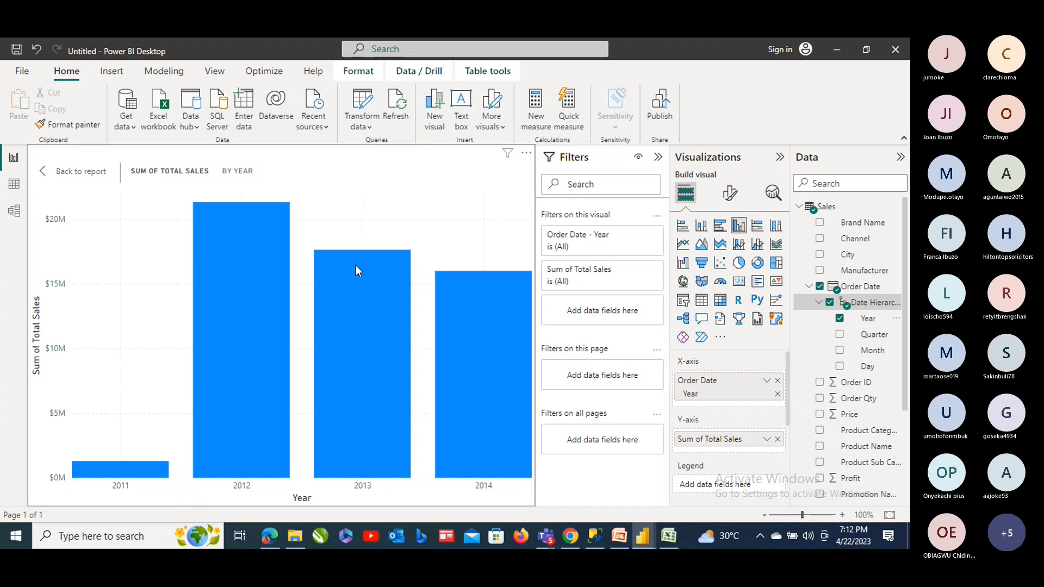
# Change the aggregation of Total Sales in the yearly column chart to Average
pyautogui.moveTo(379, 271)
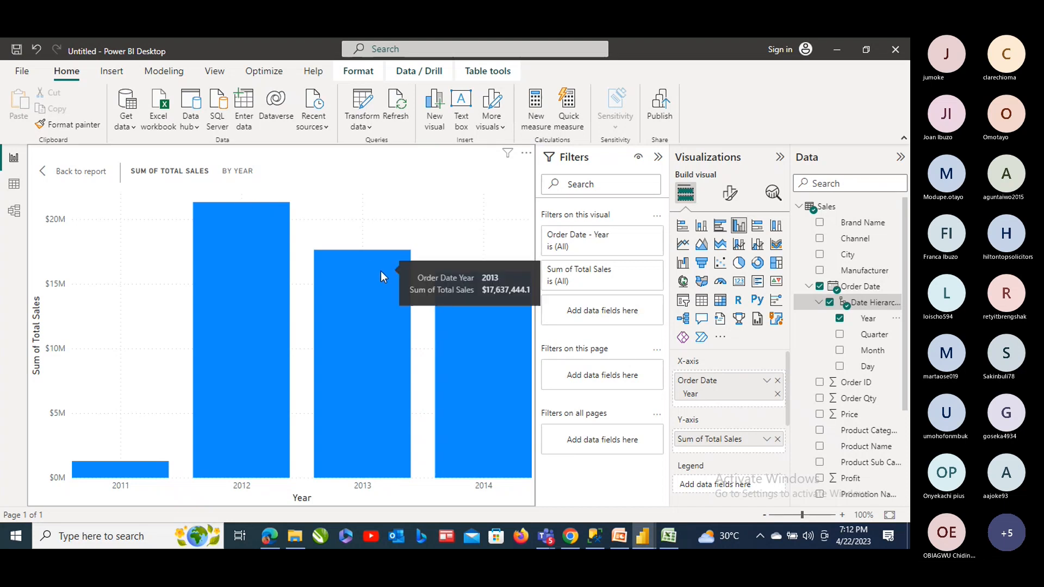
pyautogui.moveTo(197, 230)
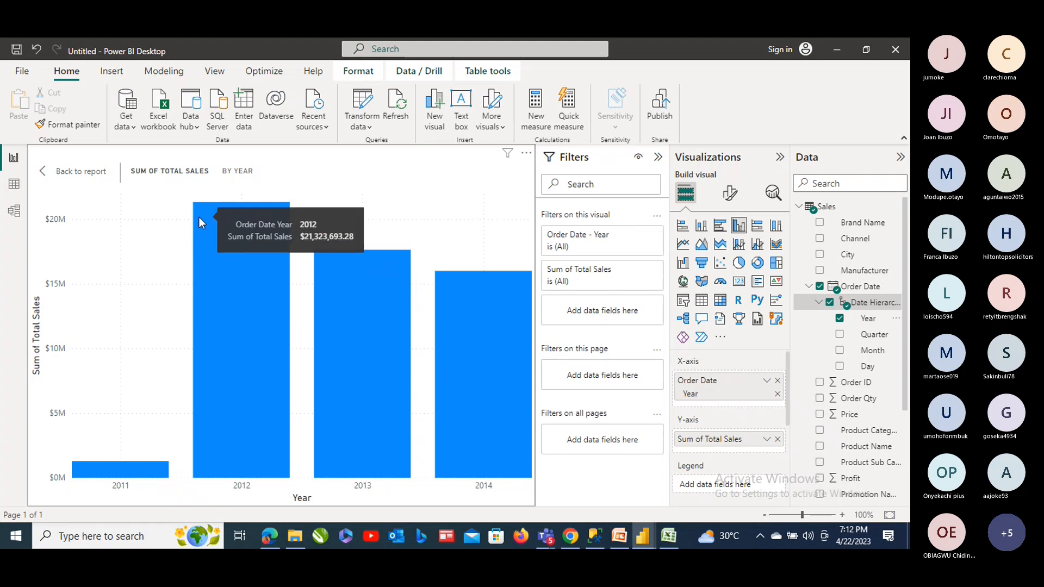
pyautogui.click(768, 439)
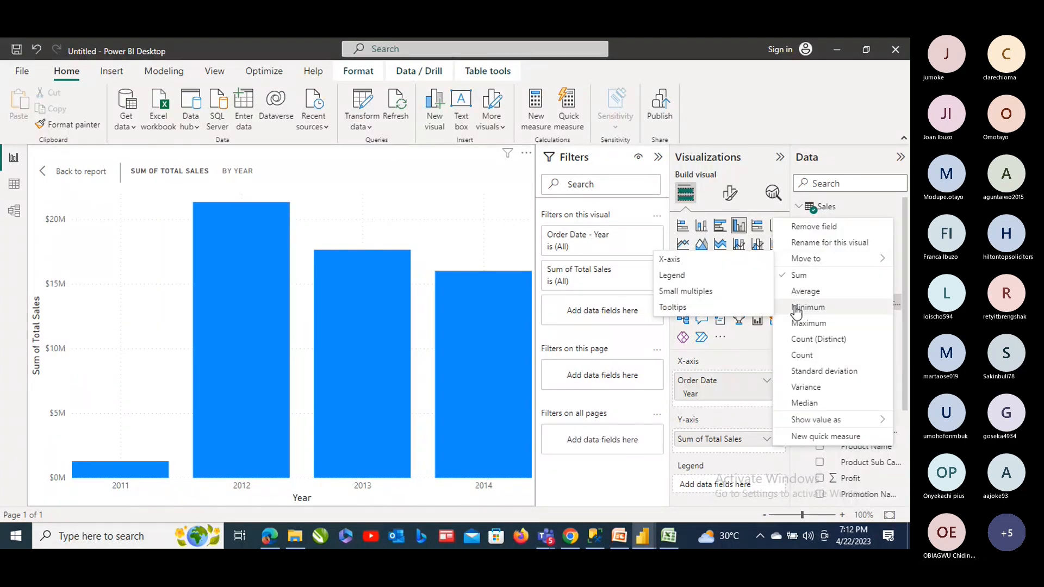
pyautogui.click(806, 292)
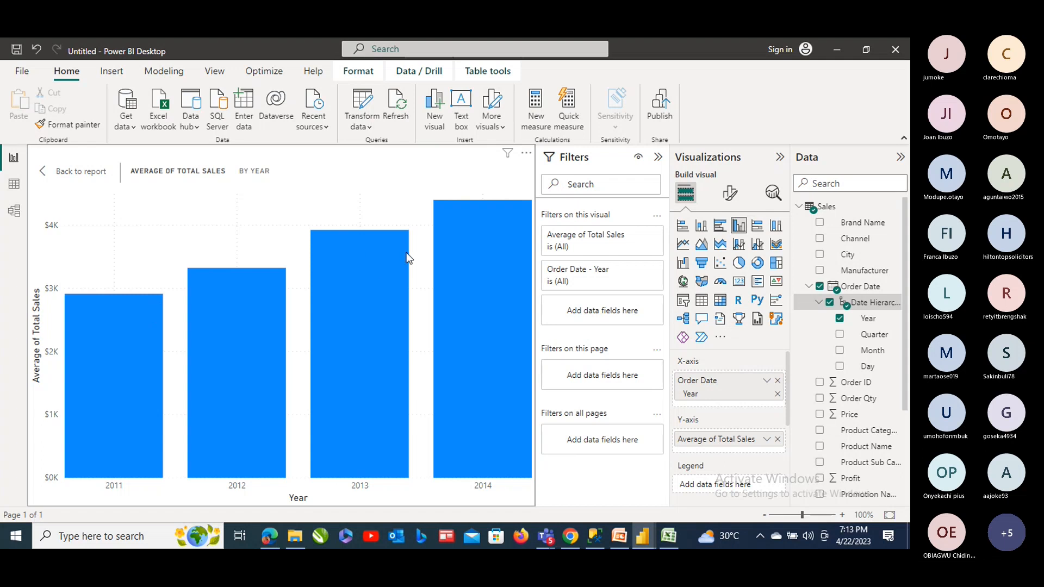
# Compare average total sales by year as a line chart and as a pie chart, and restore the clustered column chart
pyautogui.moveTo(494, 209)
pyautogui.moveTo(438, 224)
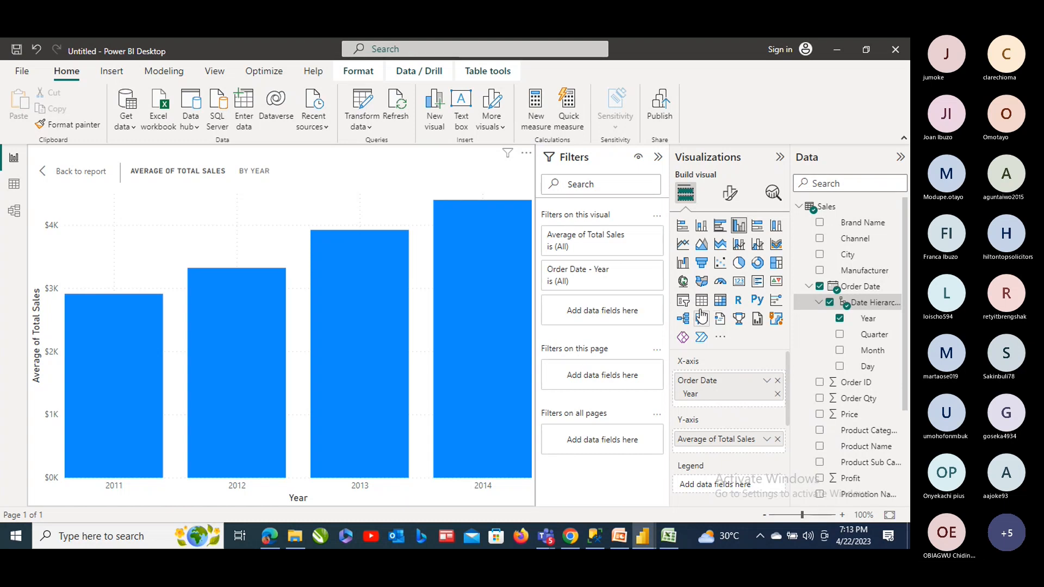
pyautogui.click(683, 245)
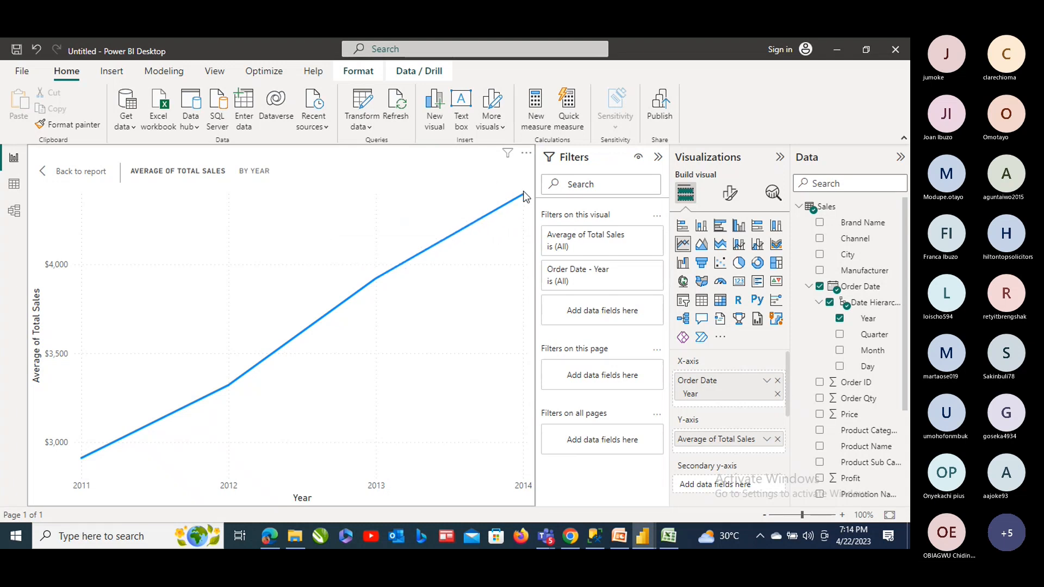
pyautogui.moveTo(524, 194)
pyautogui.moveTo(488, 202)
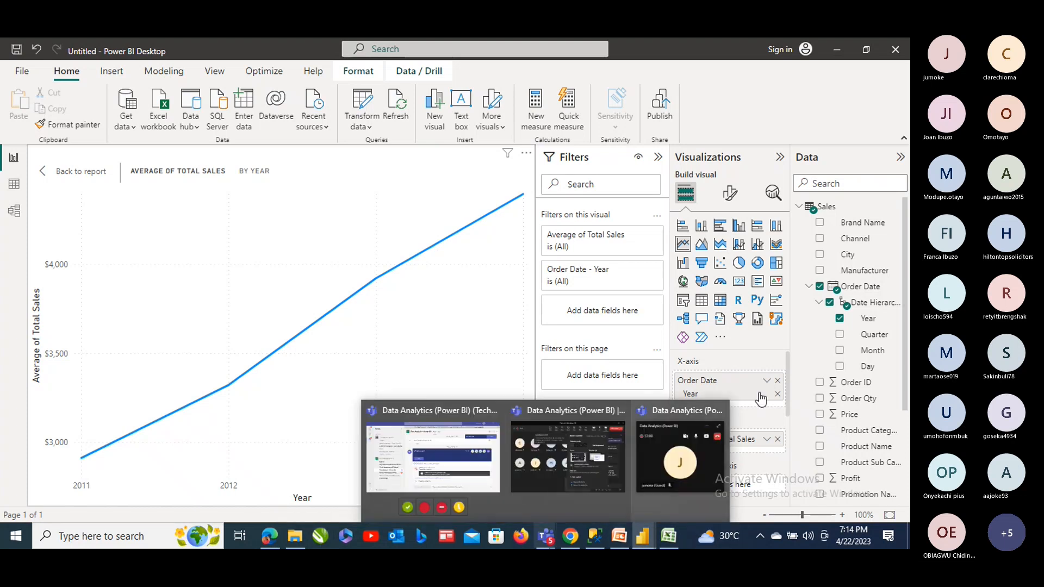
pyautogui.click(739, 264)
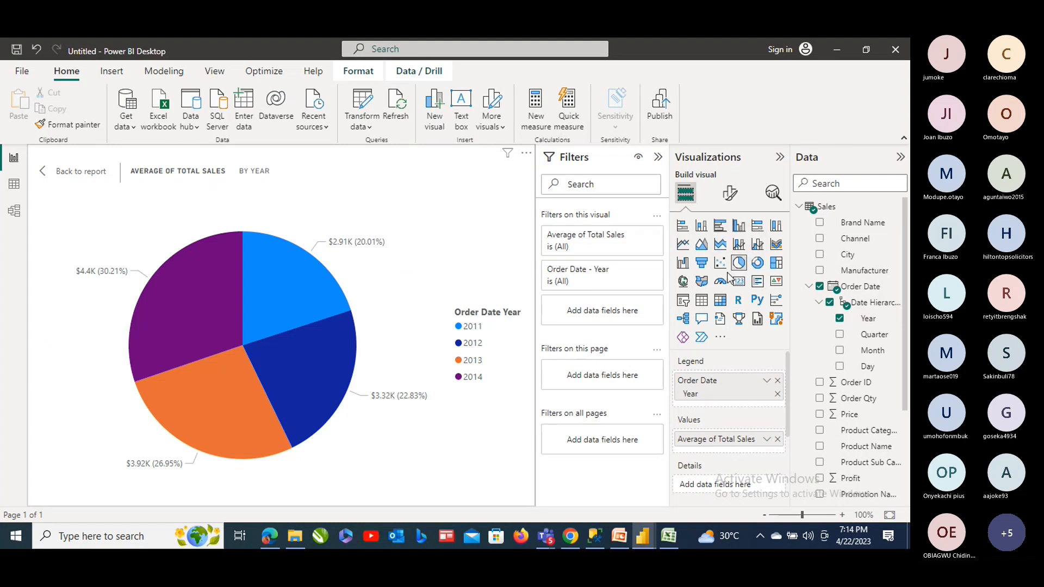
pyautogui.click(740, 226)
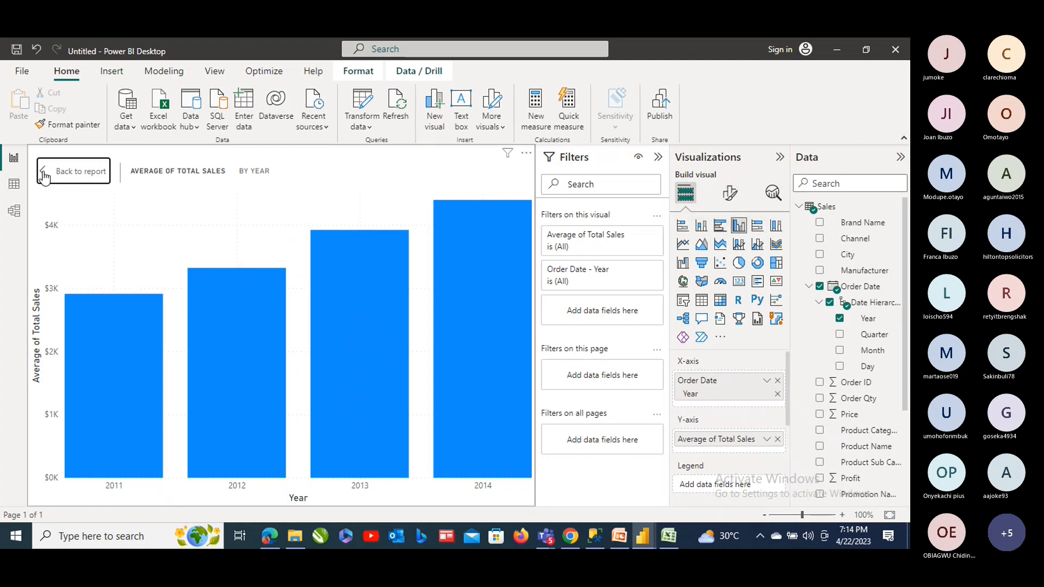
# Return to the report page and place a second clustered column chart beside the average total sales by year chart
pyautogui.click(60, 172)
pyautogui.click(432, 346)
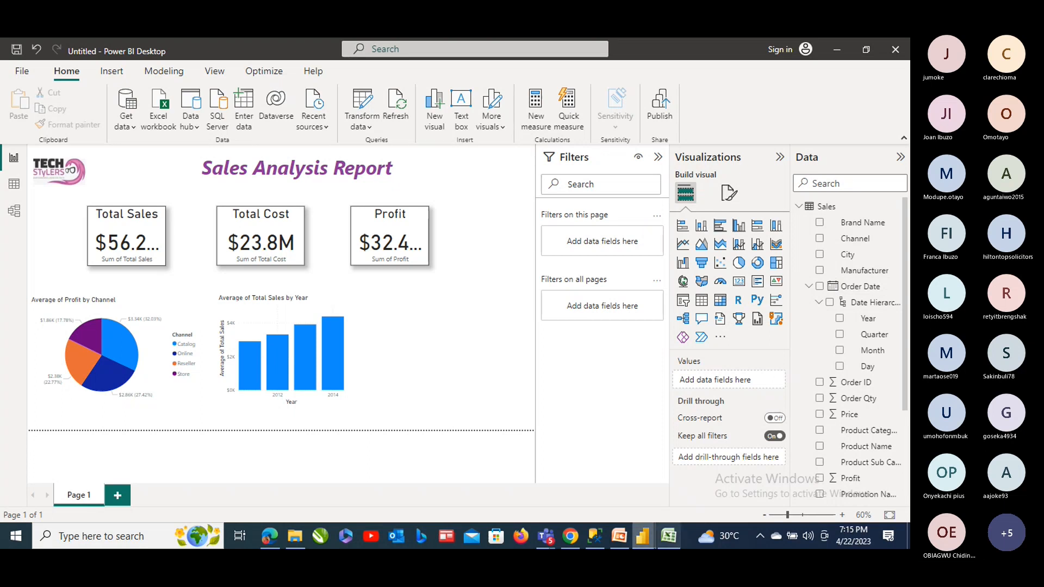
pyautogui.click(739, 229)
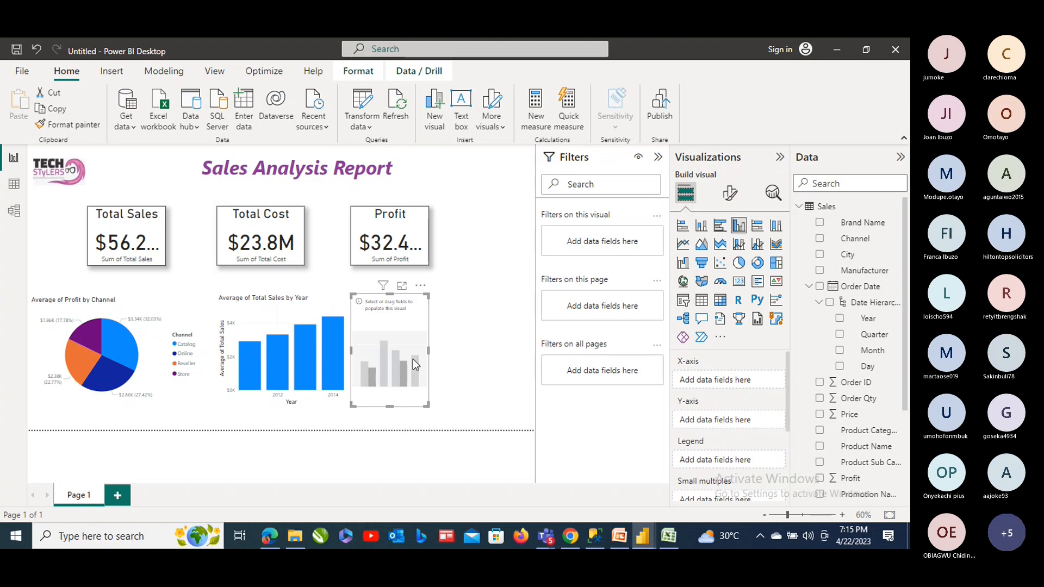
pyautogui.moveTo(413, 358); pyautogui.dragTo(431, 379)
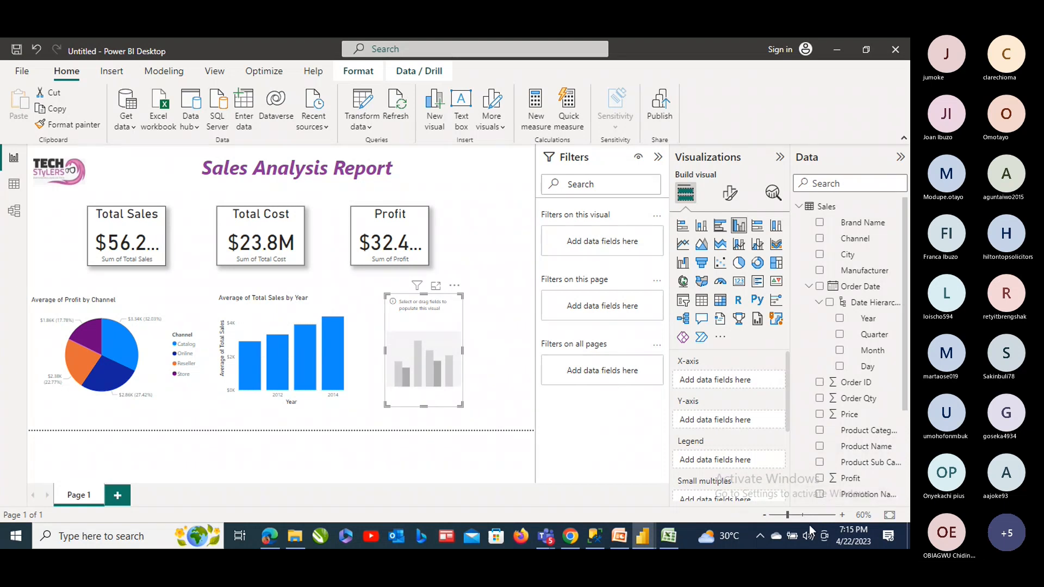
# Plot Total Sales by Product Category in the new column chart and open it in focus mode
pyautogui.moveTo(905, 374); pyautogui.dragTo(908, 502)
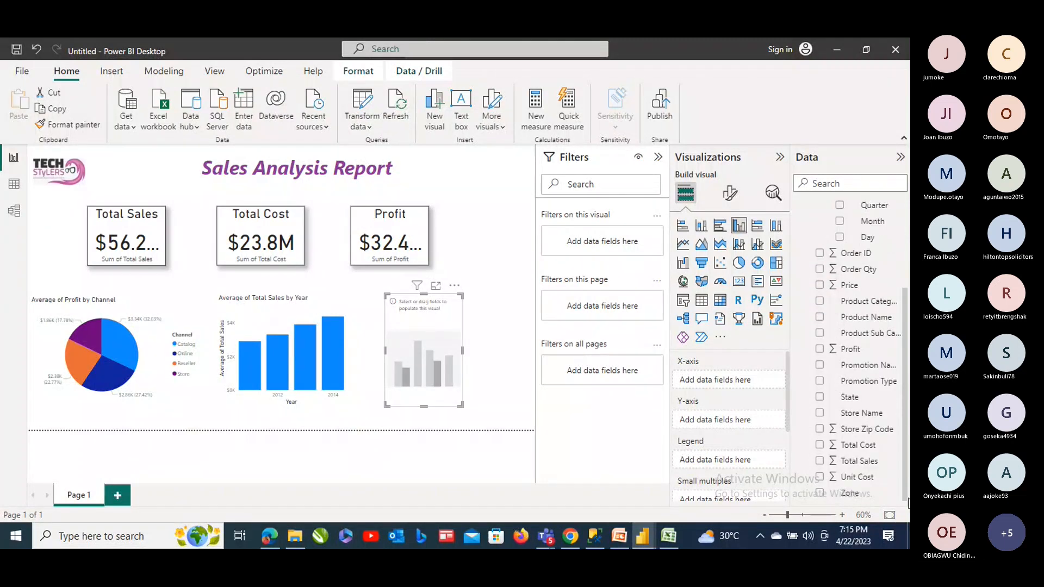
pyautogui.click(819, 461)
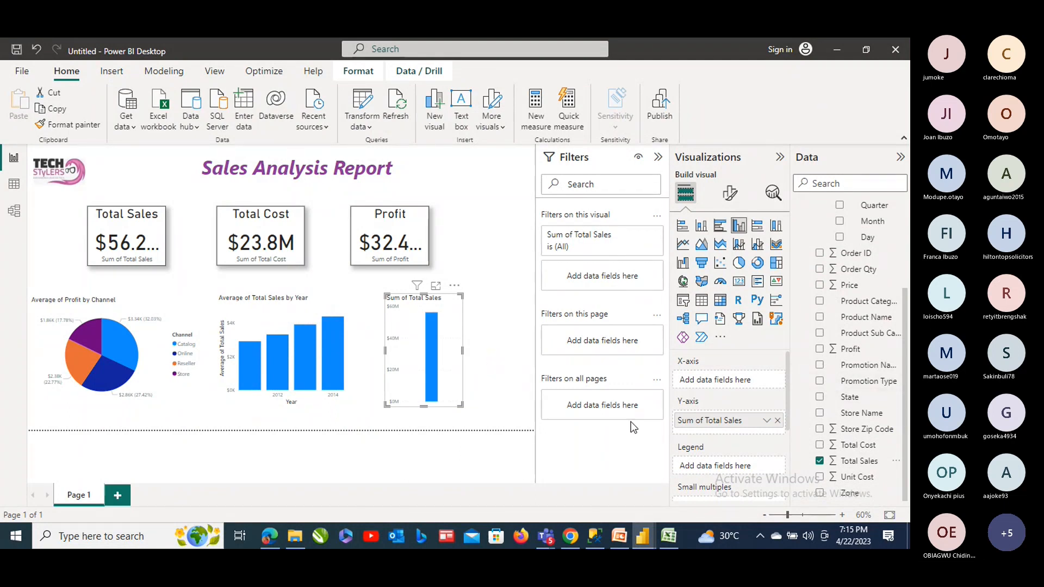
pyautogui.click(820, 302)
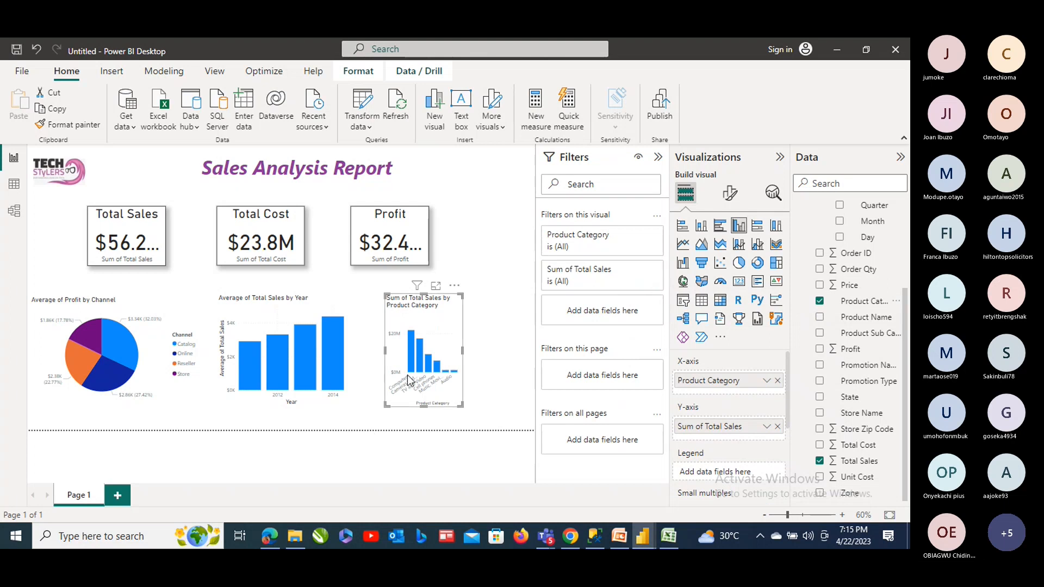
pyautogui.click(435, 285)
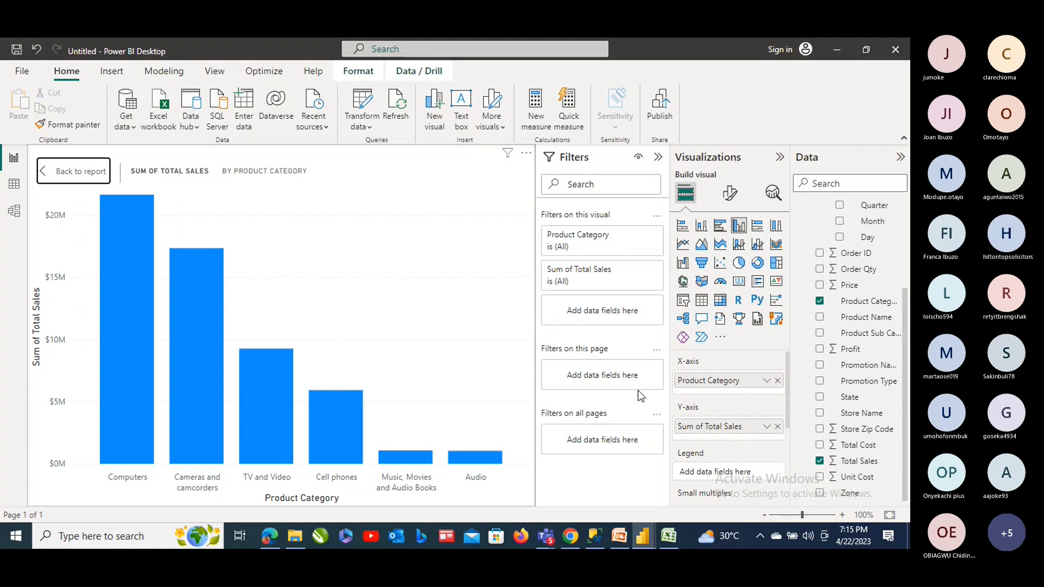
# Change the aggregation of Total Sales in the product category chart to Average and widen the chart on the report page
pyautogui.click(766, 428)
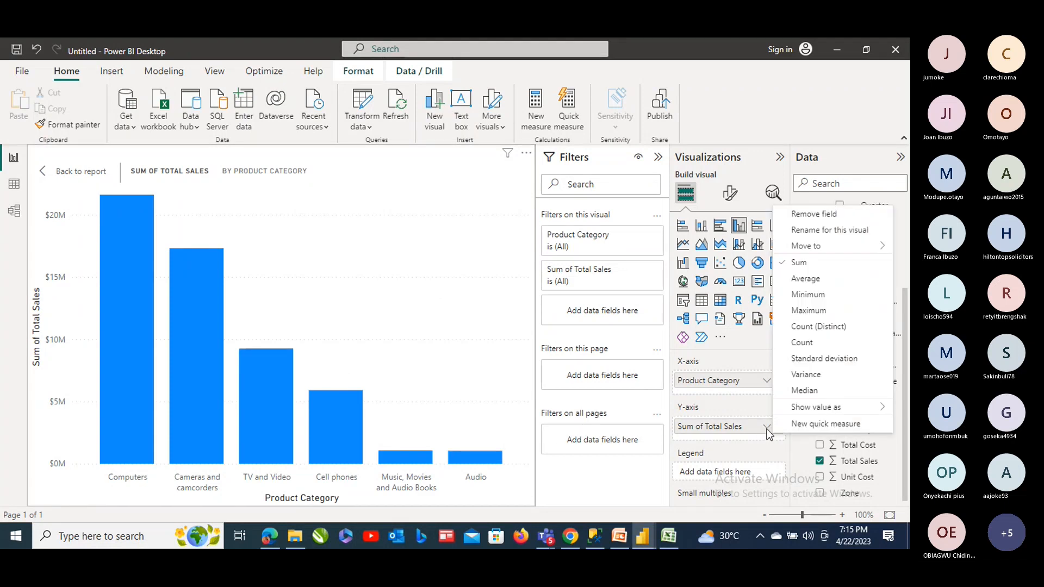
pyautogui.click(807, 280)
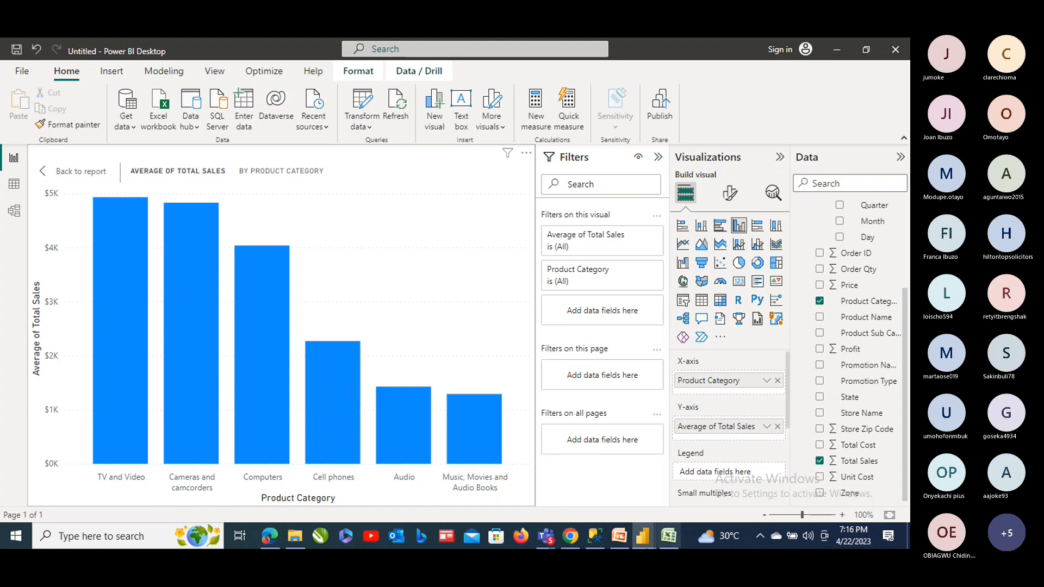
pyautogui.click(48, 174)
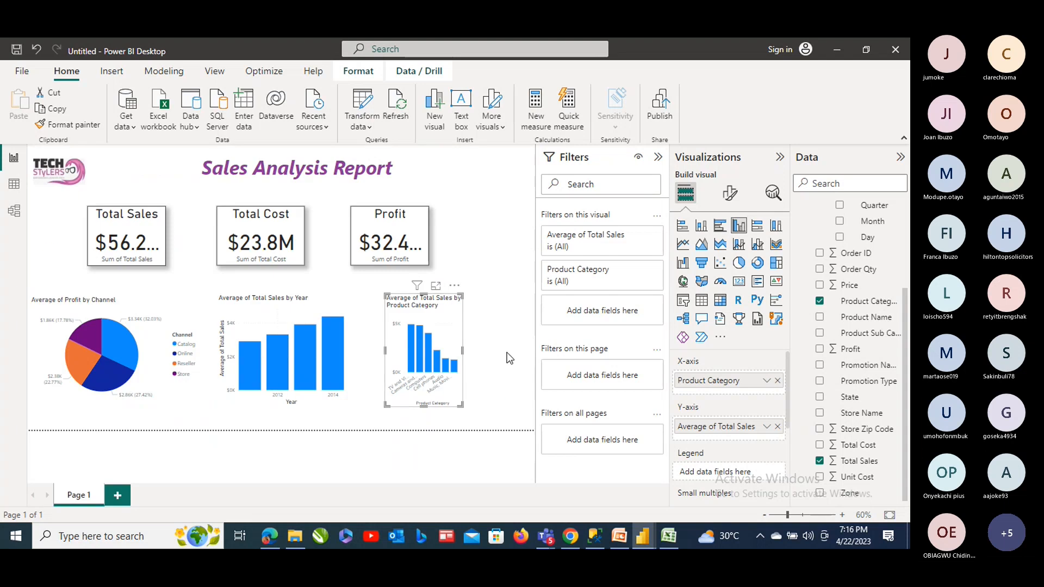
pyautogui.moveTo(462, 350); pyautogui.dragTo(510, 353)
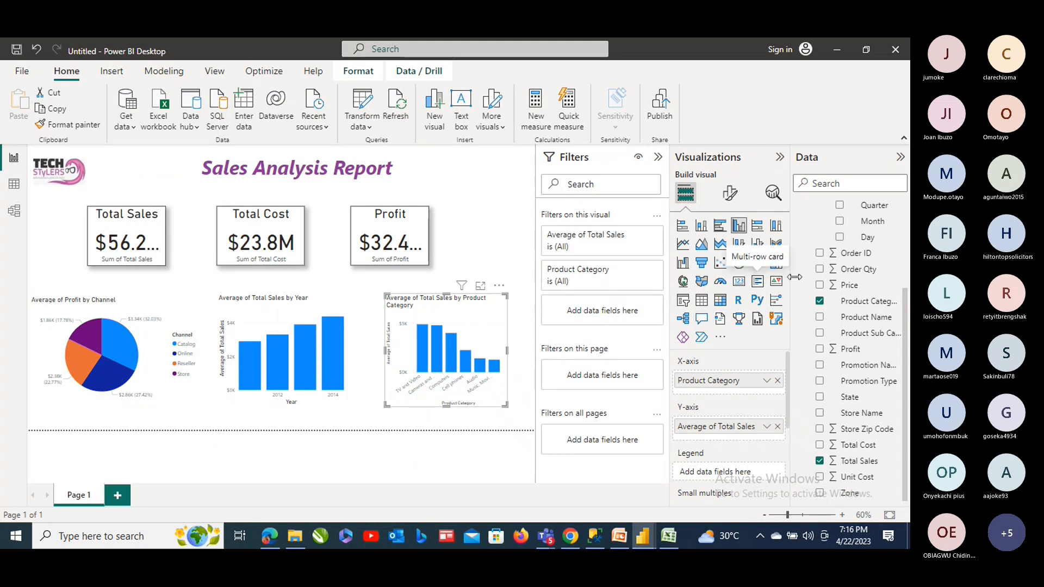
# Convert the average total sales by product category chart to a donut chart and examine it in focus mode
pyautogui.click(757, 263)
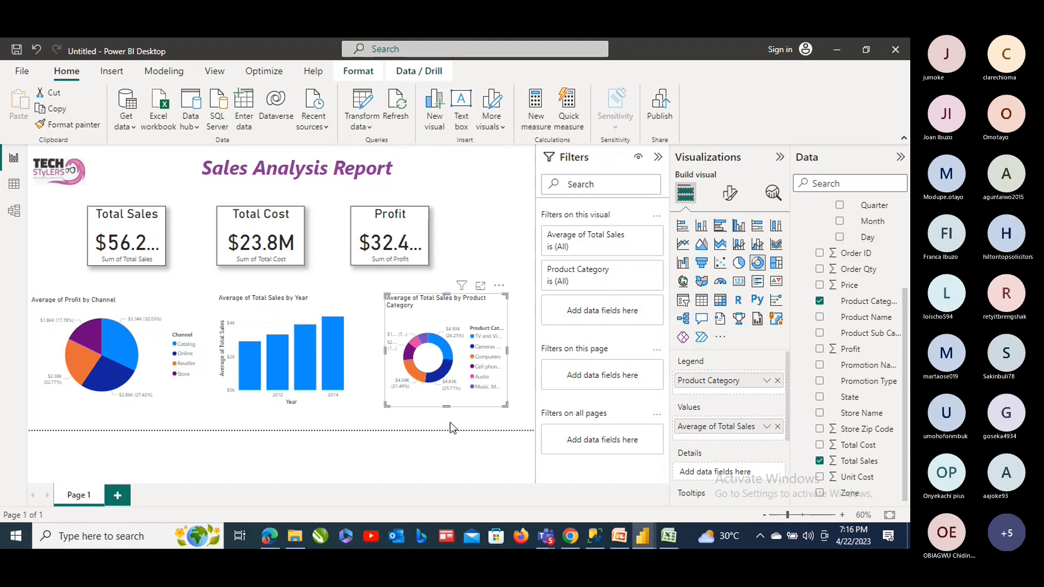
pyautogui.click(478, 284)
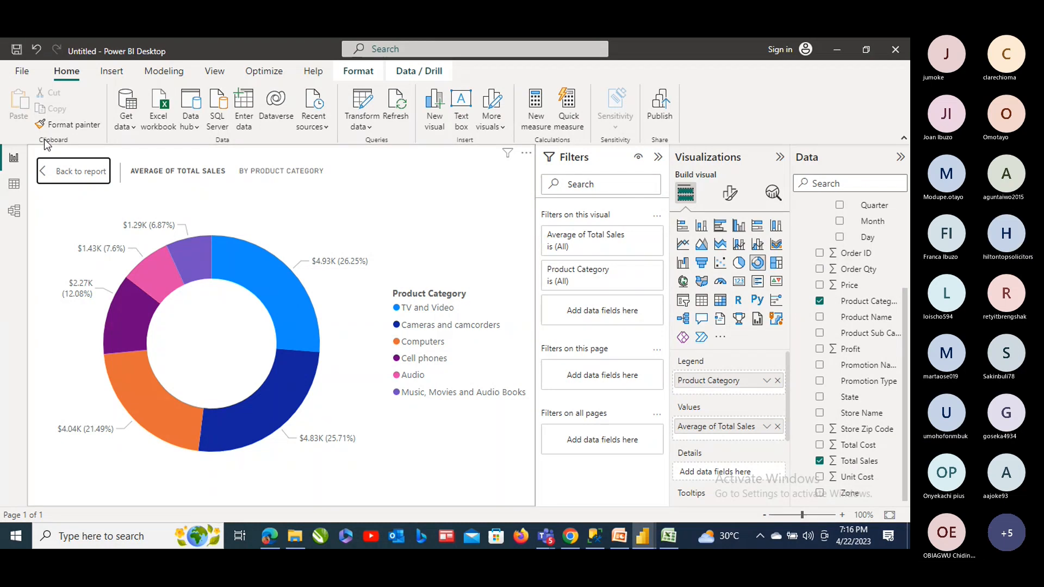
pyautogui.click(54, 171)
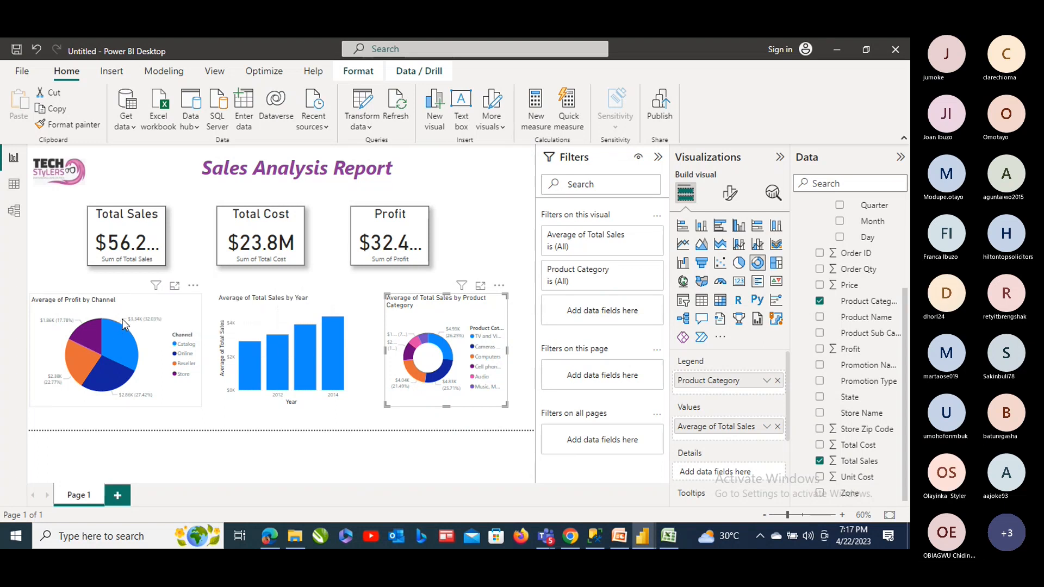
# Examine the available data sources, including the Database, Power Platform, Azure and Online Services categories, without connecting to any
pyautogui.click(133, 129)
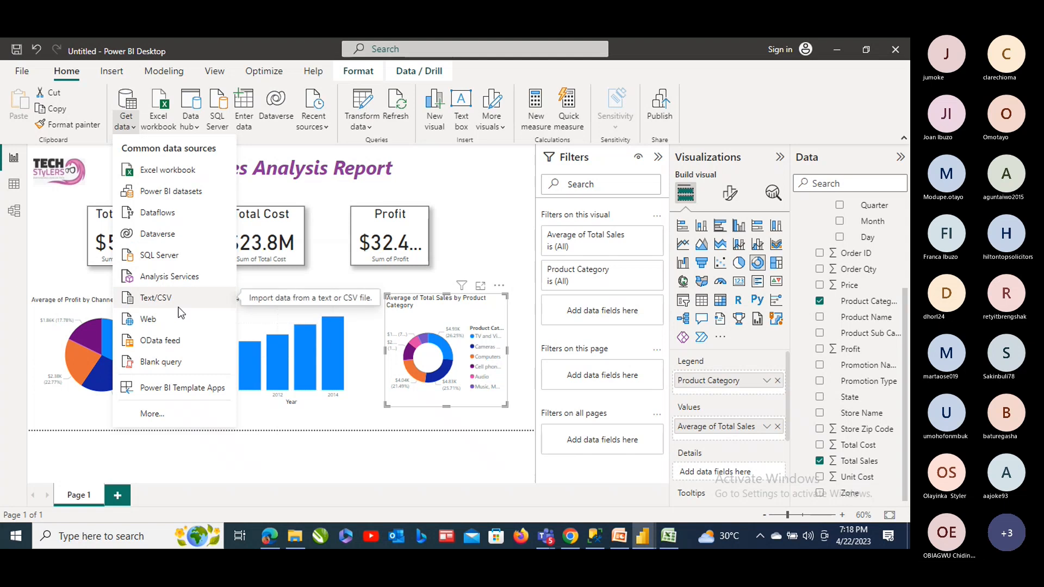
pyautogui.click(150, 419)
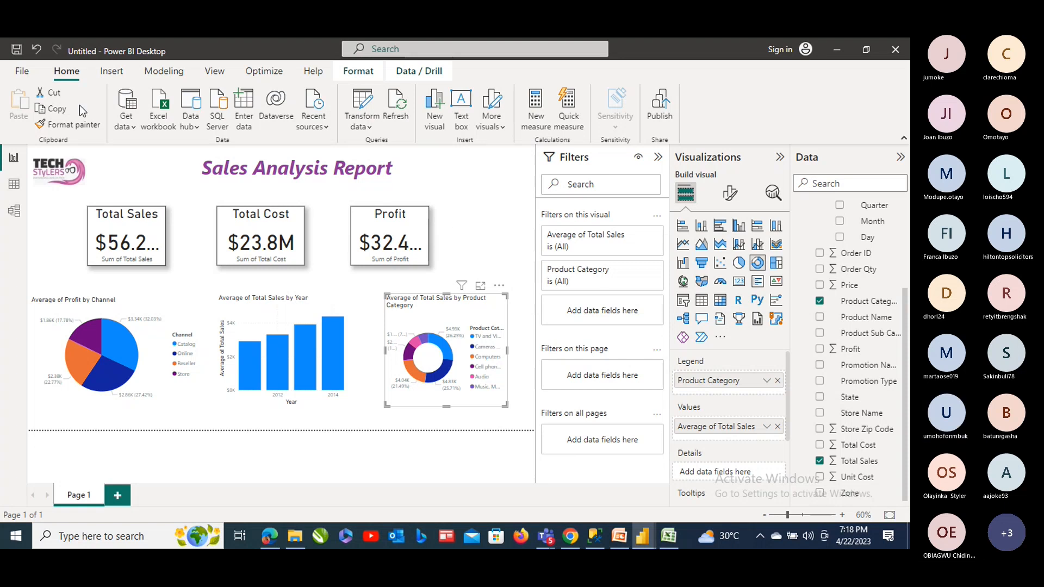
pyautogui.click(131, 130)
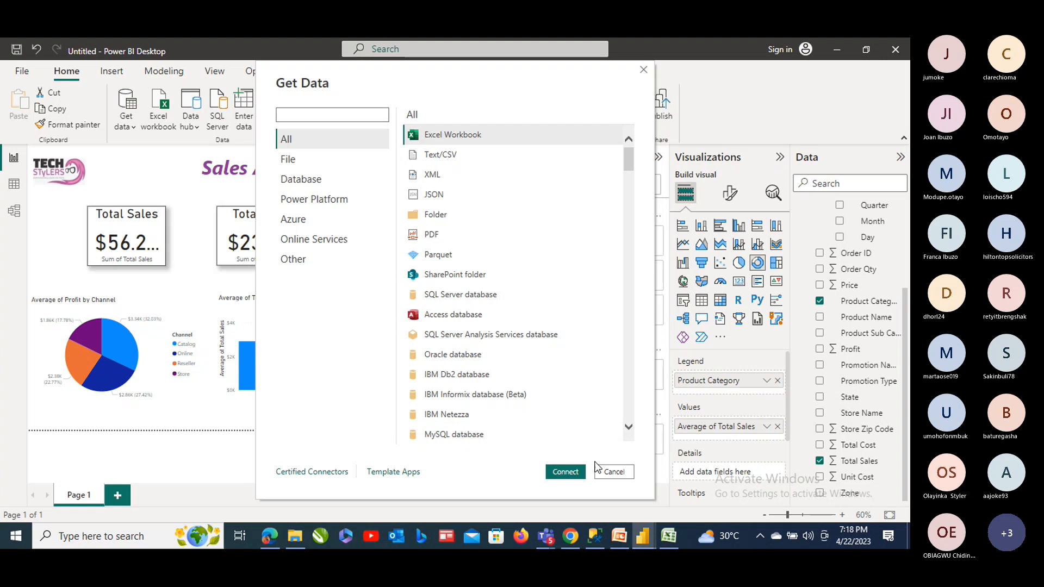
pyautogui.moveTo(628, 160); pyautogui.dragTo(628, 223)
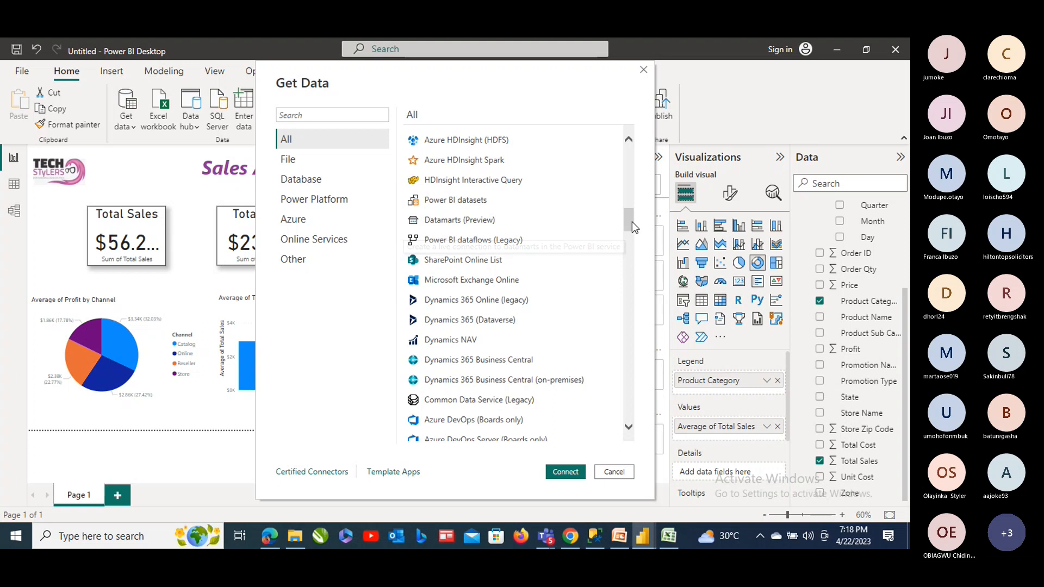
pyautogui.moveTo(632, 222); pyautogui.dragTo(618, 434)
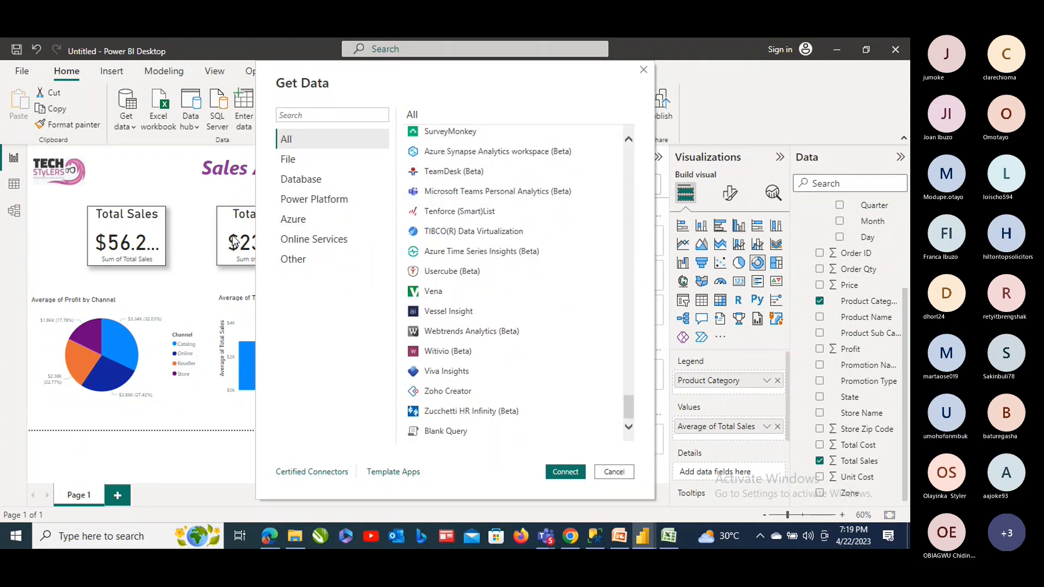
pyautogui.click(302, 183)
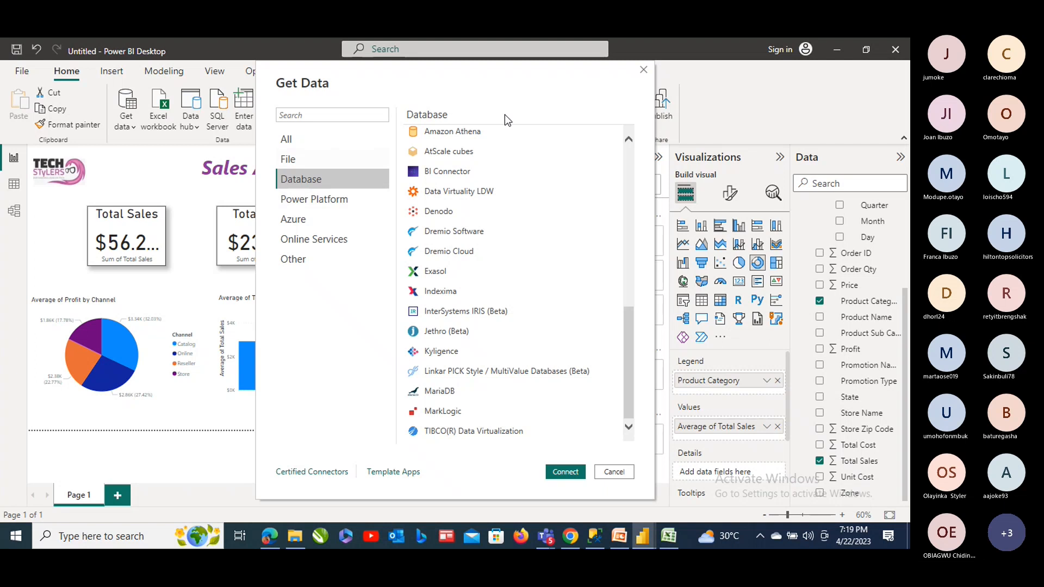
pyautogui.click(295, 202)
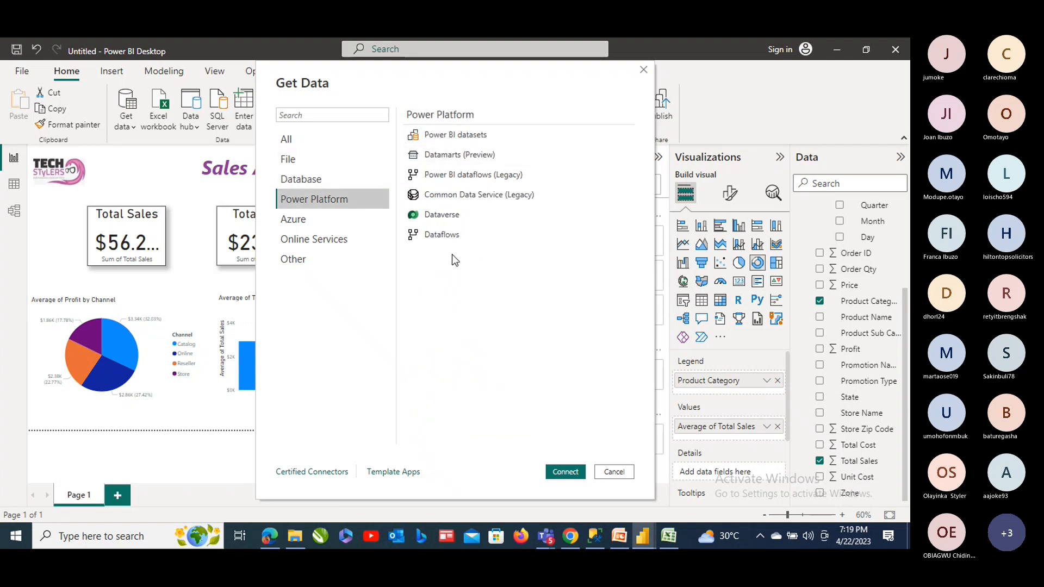
pyautogui.click(293, 221)
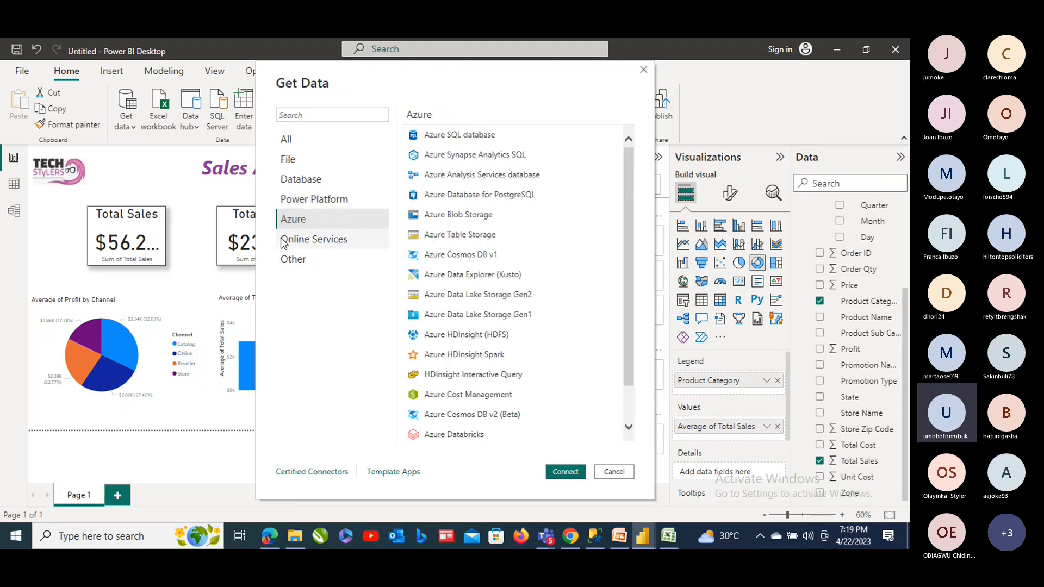
pyautogui.press('Down')
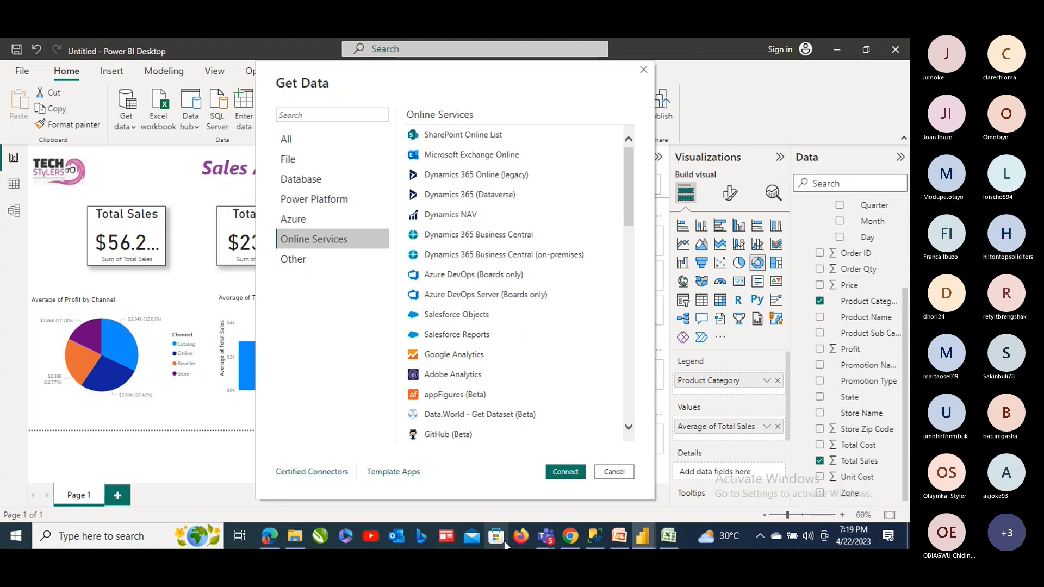
pyautogui.click(610, 477)
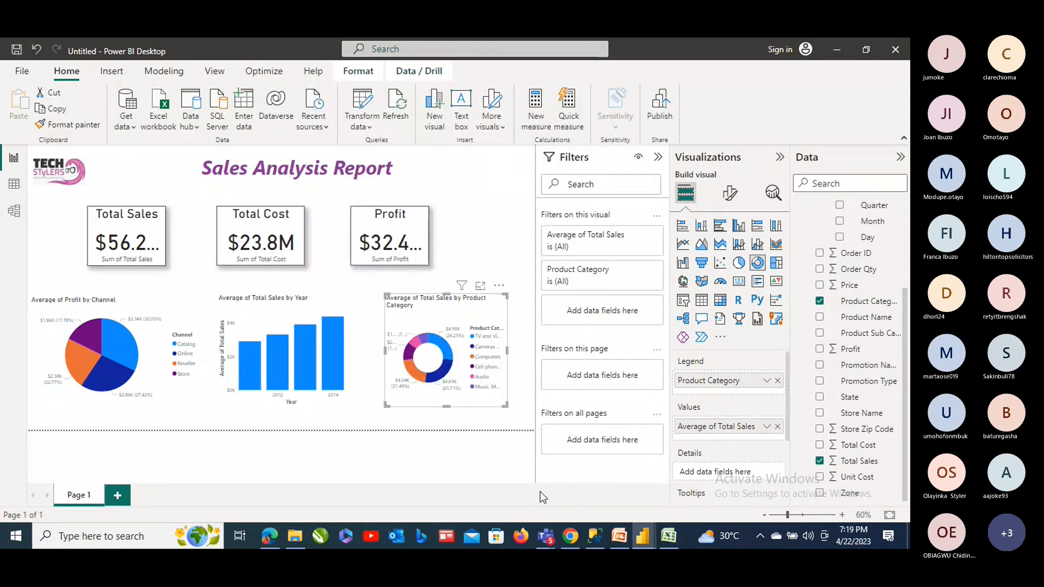
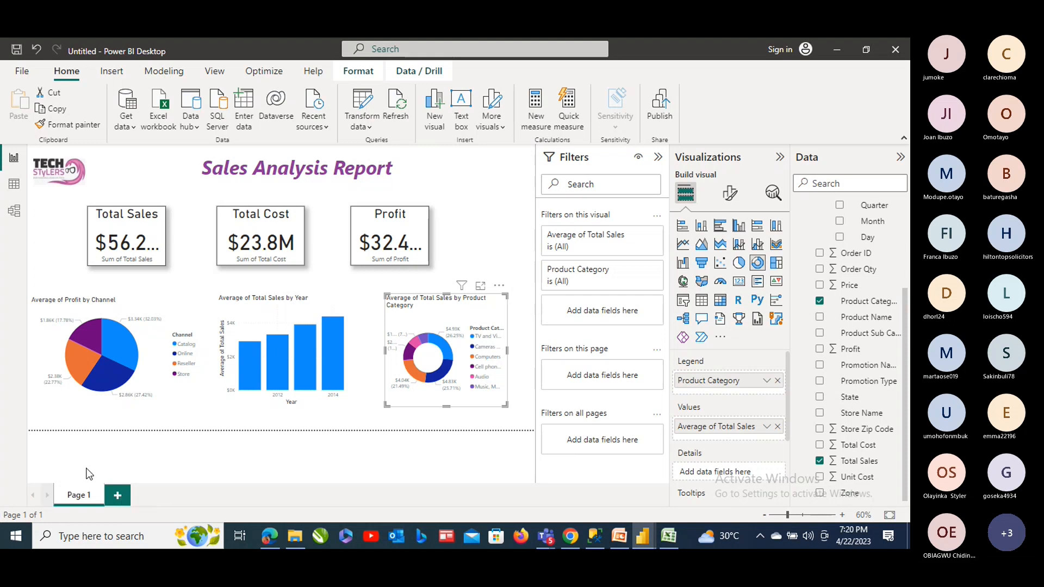
# Add a second report page and return to Page 1
pyautogui.click(117, 496)
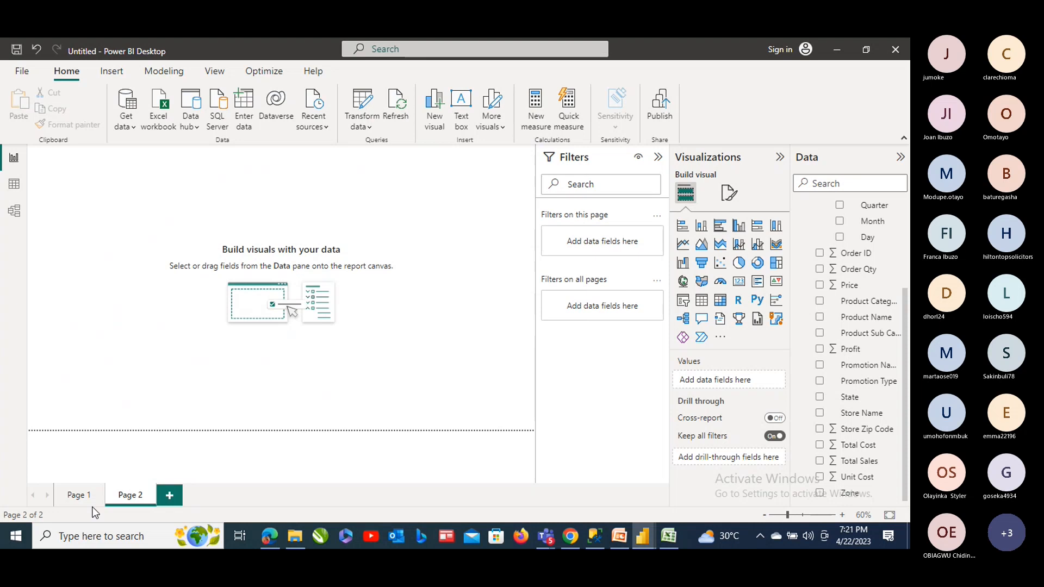
pyautogui.click(73, 496)
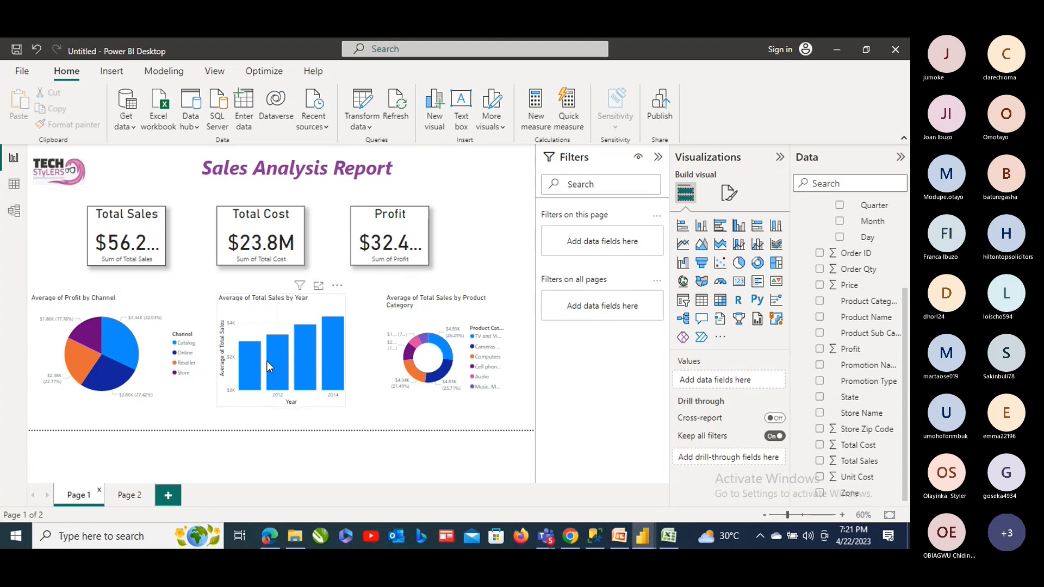
# Cross-filter the report by 2012, 2013, 2014 and 2011 in the yearly column chart to examine how the cards and other charts respond
pyautogui.moveTo(278, 365)
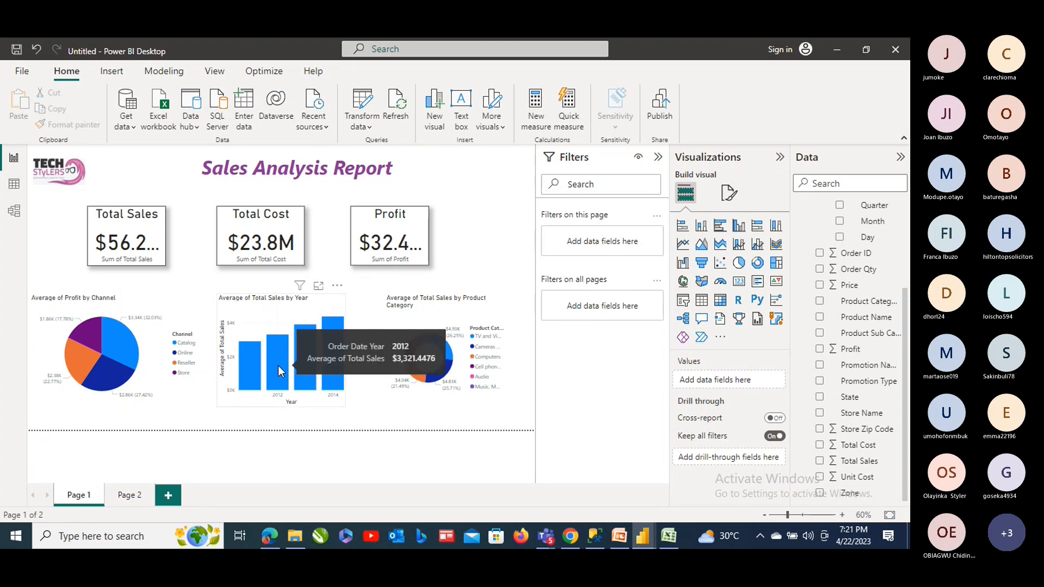
pyautogui.click(279, 365)
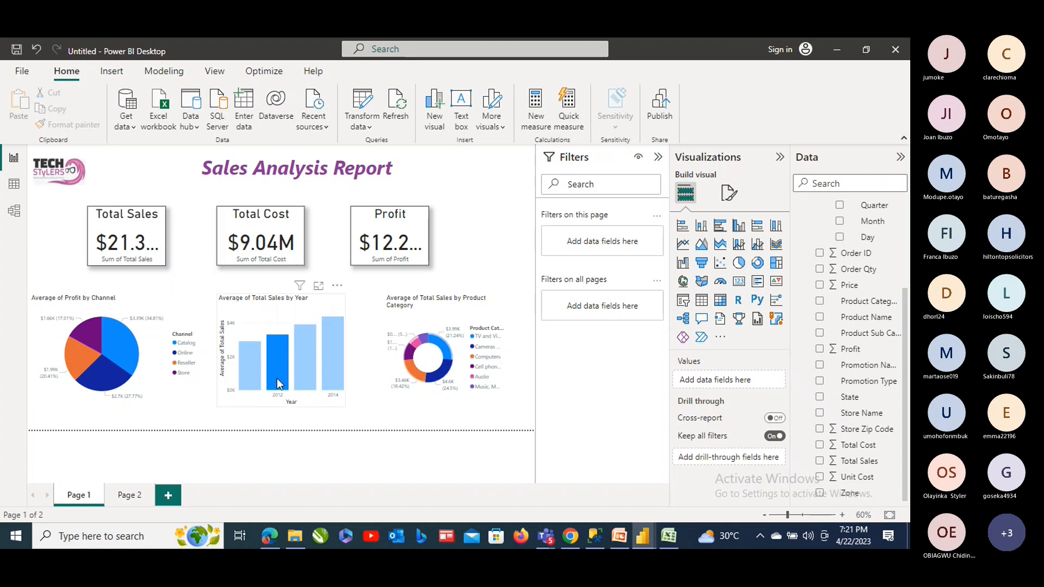
pyautogui.moveTo(279, 362)
pyautogui.click(305, 373)
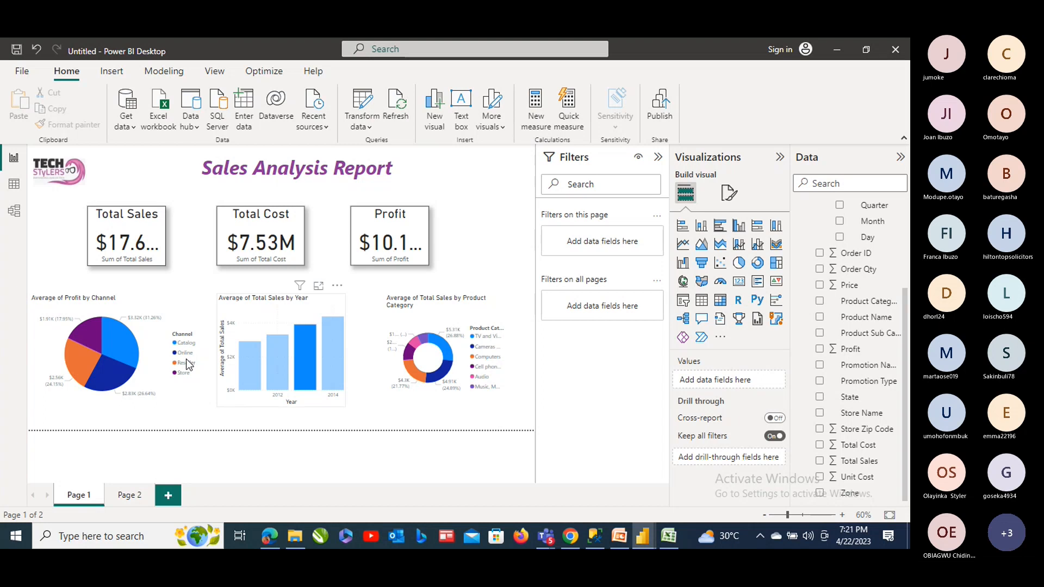
pyautogui.click(337, 377)
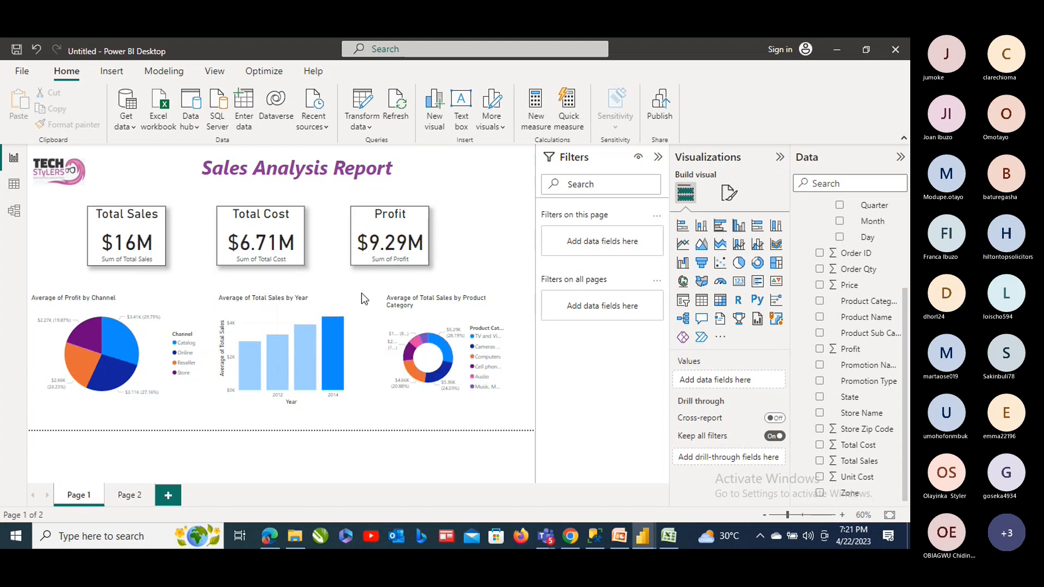
pyautogui.click(256, 384)
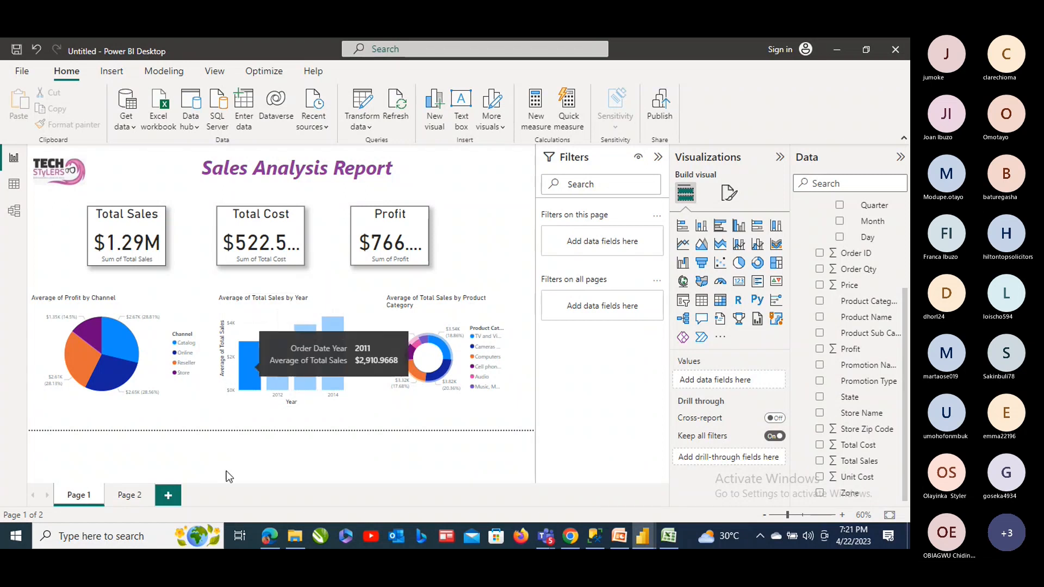
# Insert a Q&A visual on Page 2 and enlarge it to cover most of the page
pyautogui.click(131, 495)
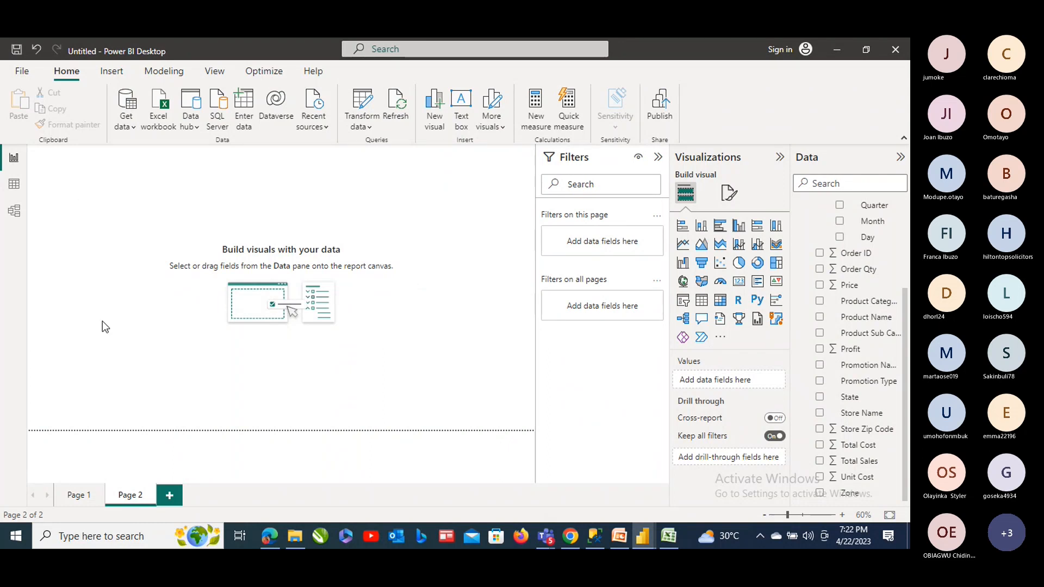
pyautogui.click(115, 77)
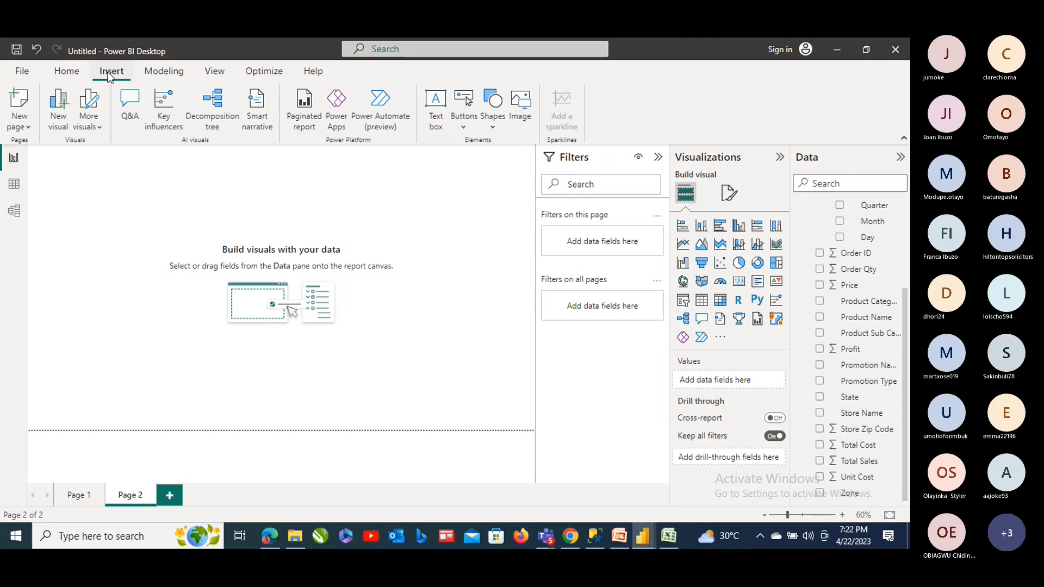
pyautogui.click(133, 102)
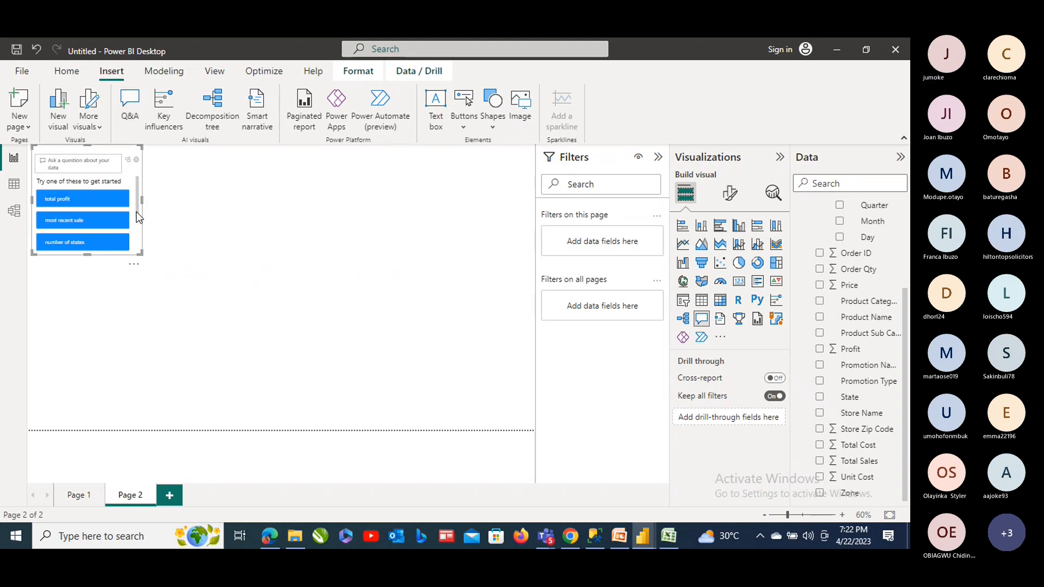
pyautogui.moveTo(140, 252); pyautogui.dragTo(467, 341)
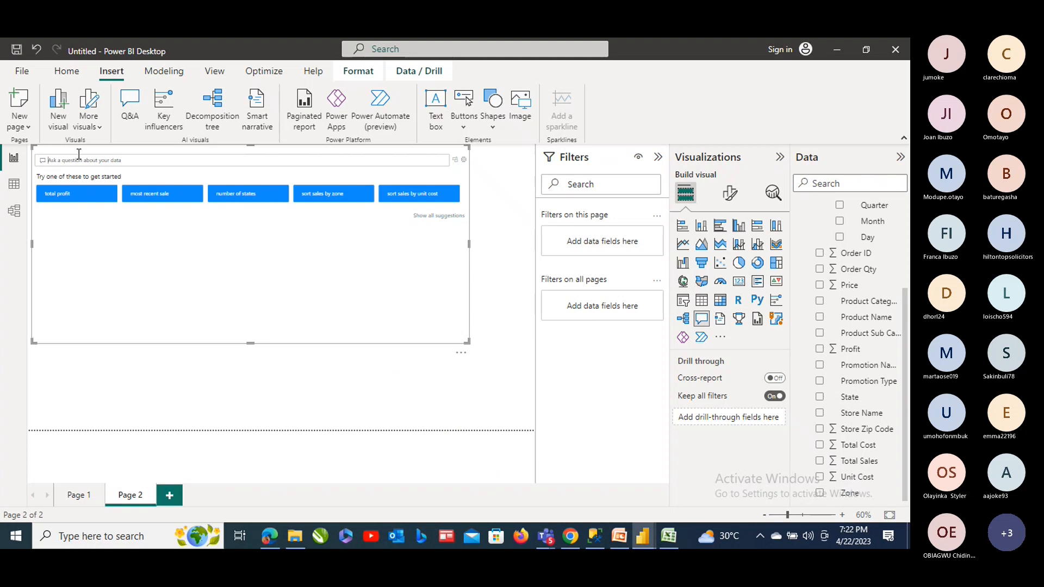
# Ask the Q&A visual for "Total Sales by channel as pie"
pyautogui.write('total Sales')
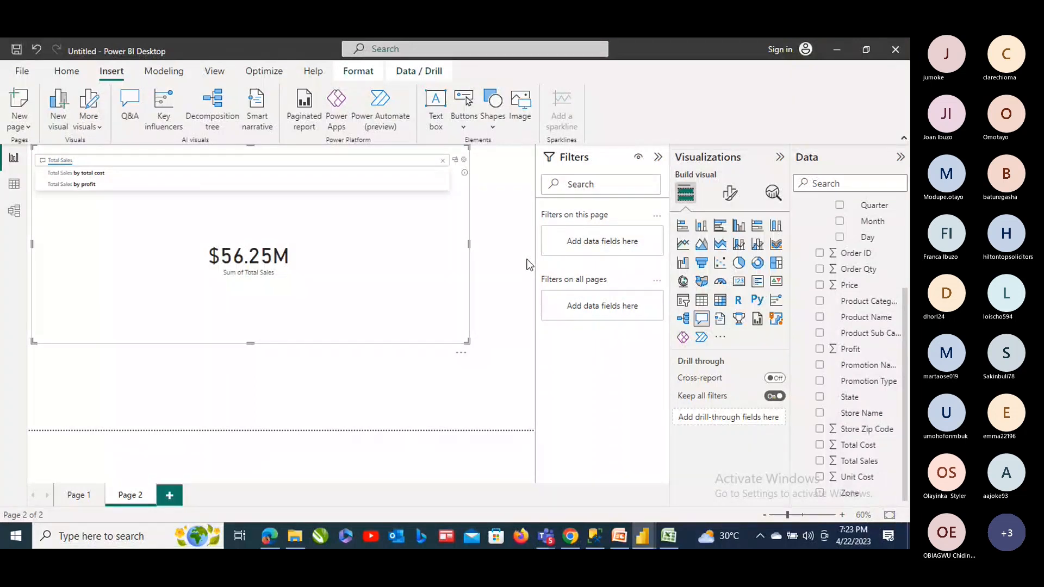
pyautogui.write('by')
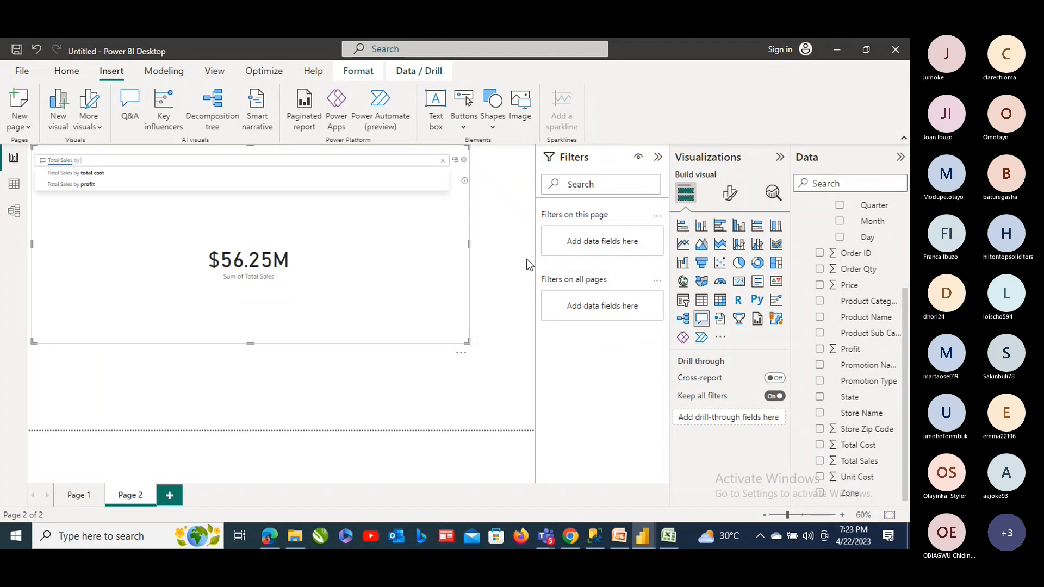
pyautogui.write(' channel')
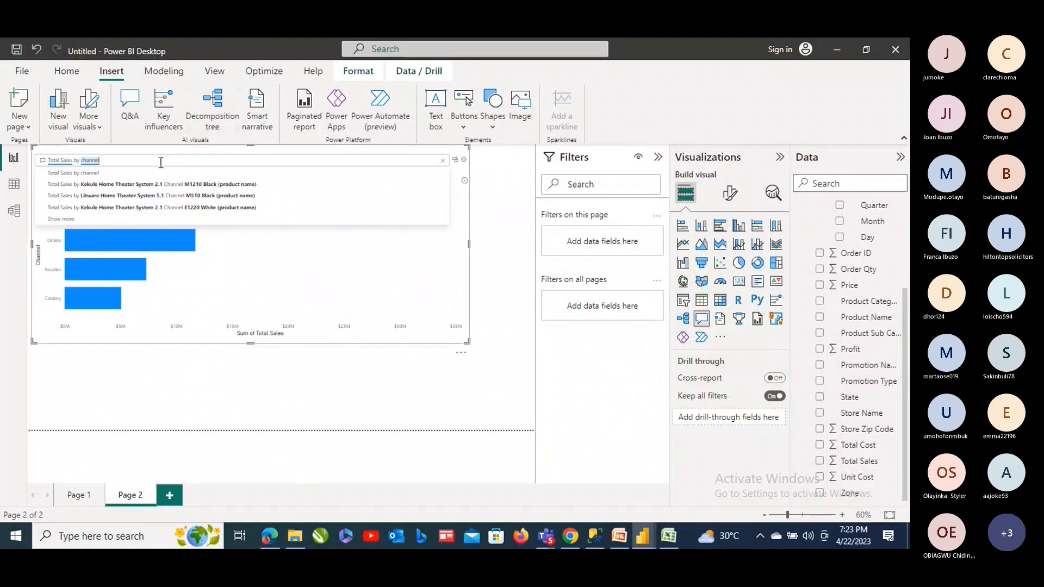
pyautogui.write('a')
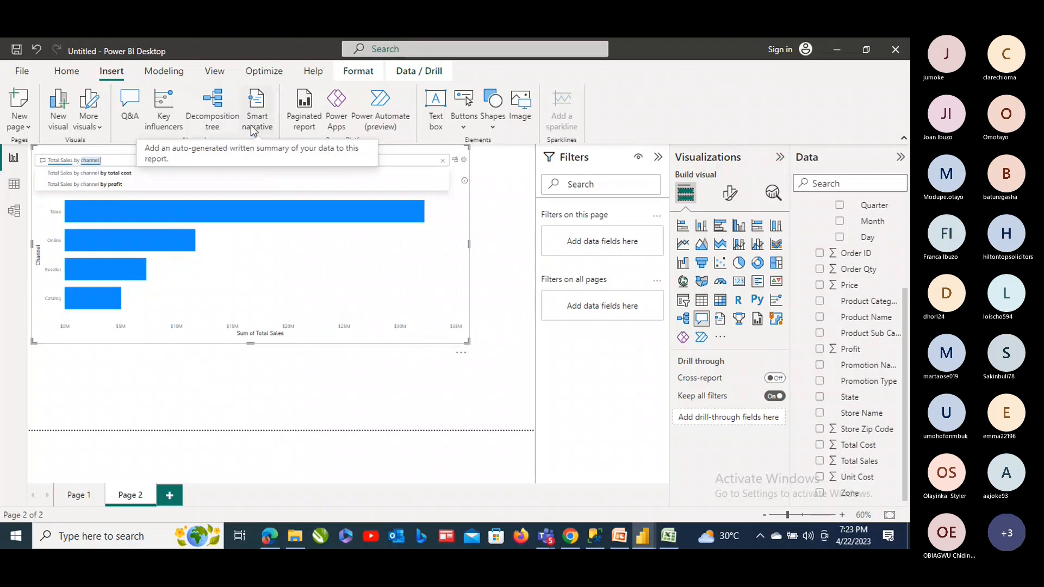
pyautogui.write('s pi')
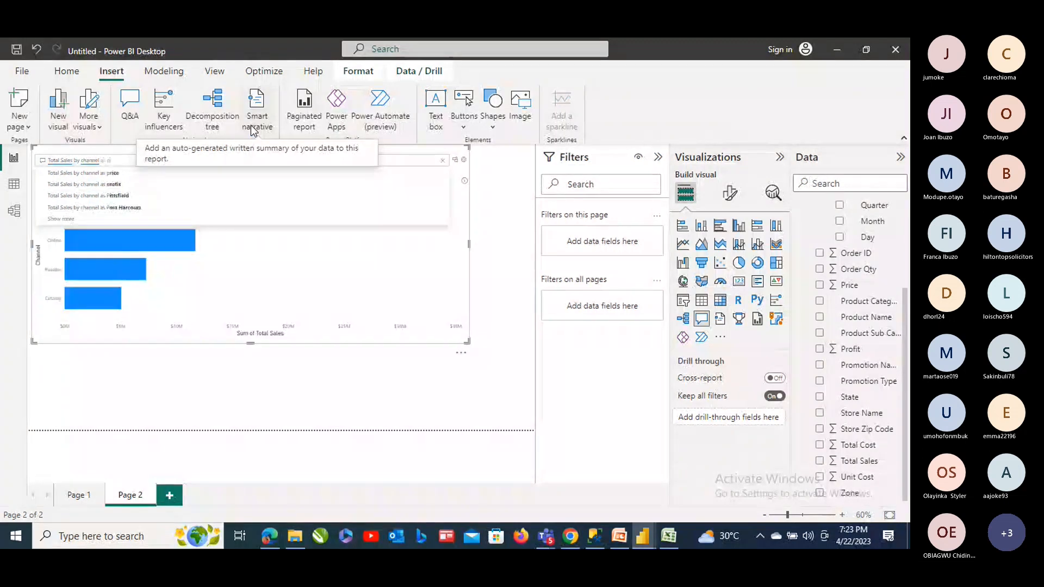
pyautogui.write('e')
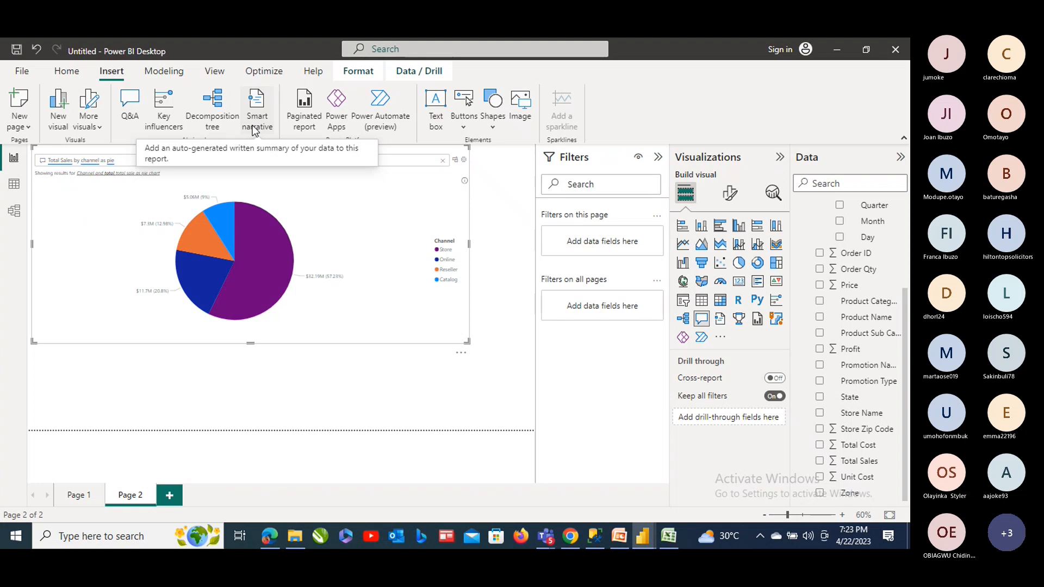
# Complete the Q&A question so it reads "Total Sales by channel as pie chart"
pyautogui.write(' ch')
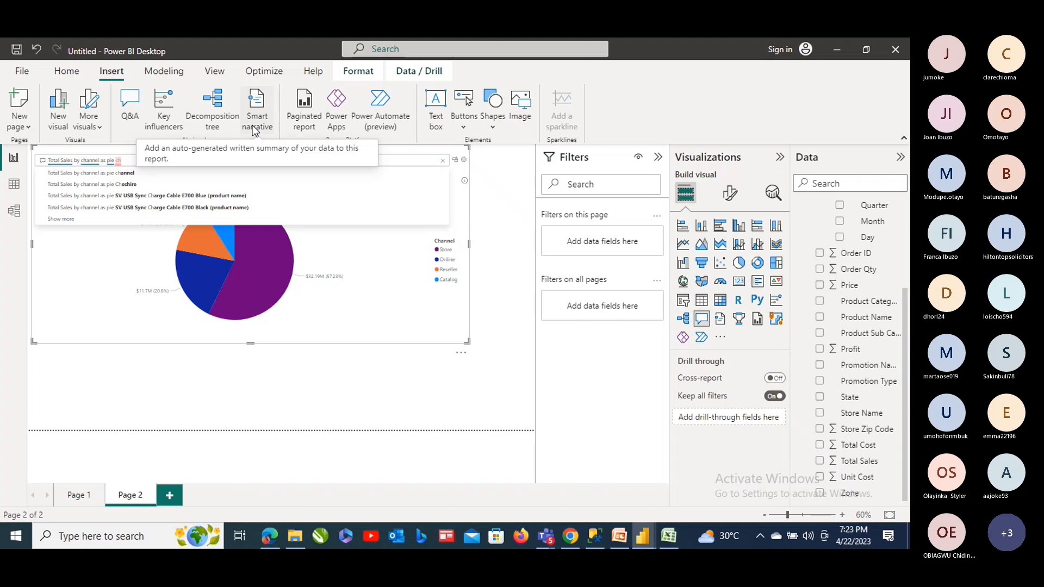
pyautogui.write('art')
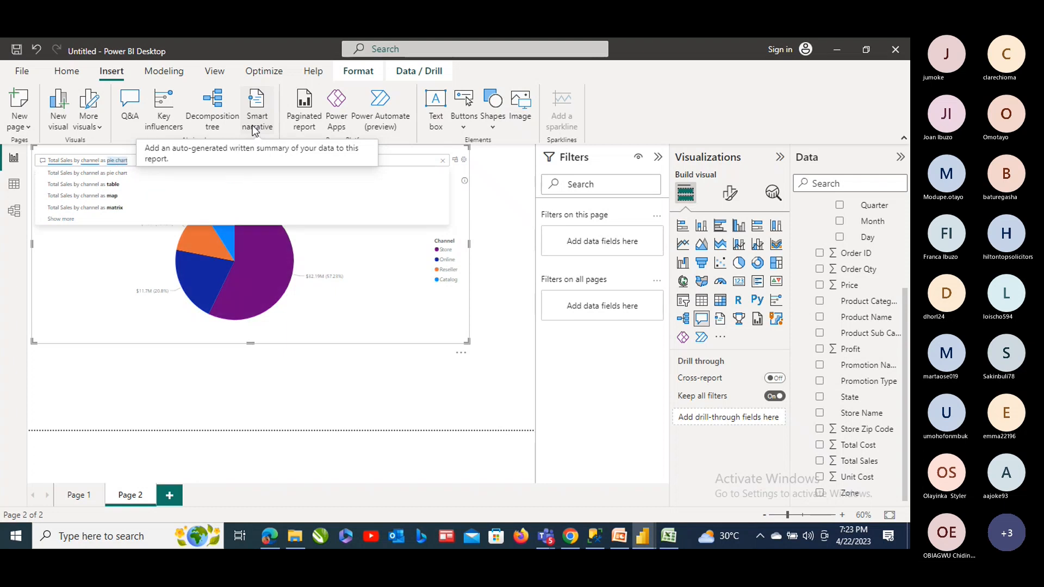
pyautogui.press('Return')
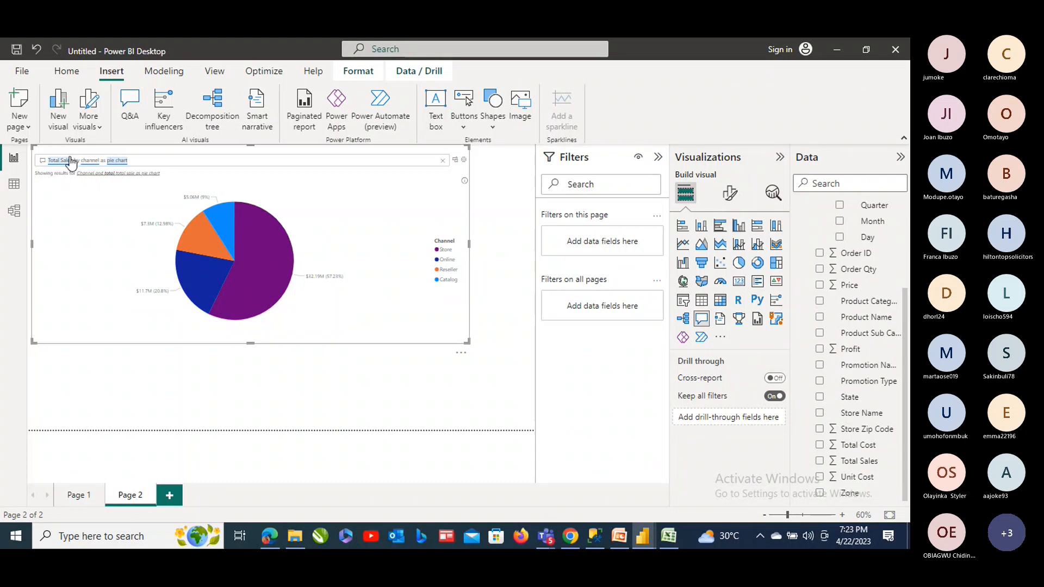
# Change the Q&A question to ask for profit by channel as pie chart, and enlarge the visual to nearly fill the page
pyautogui.click(102, 158)
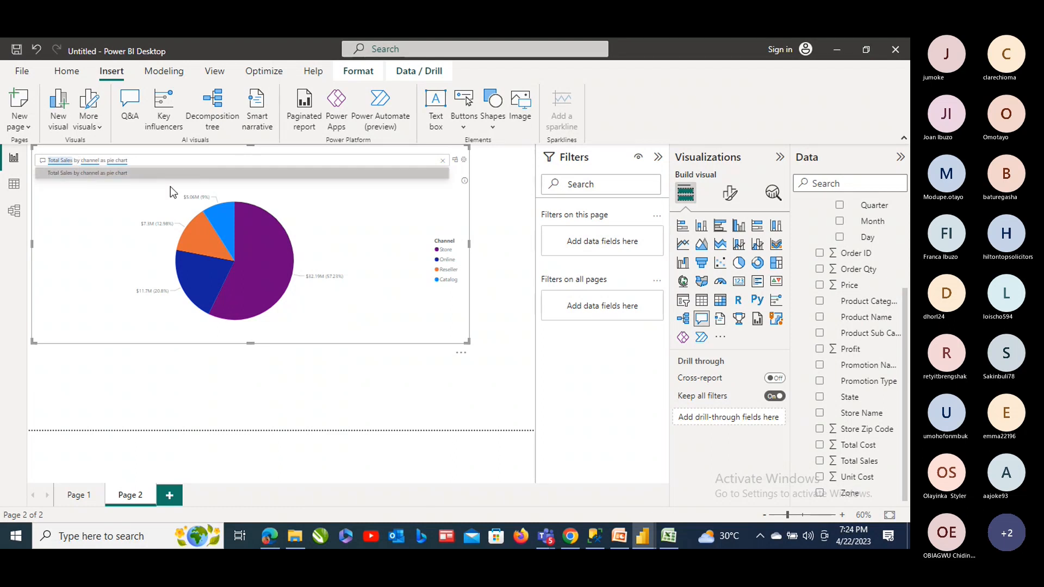
pyautogui.write('To')
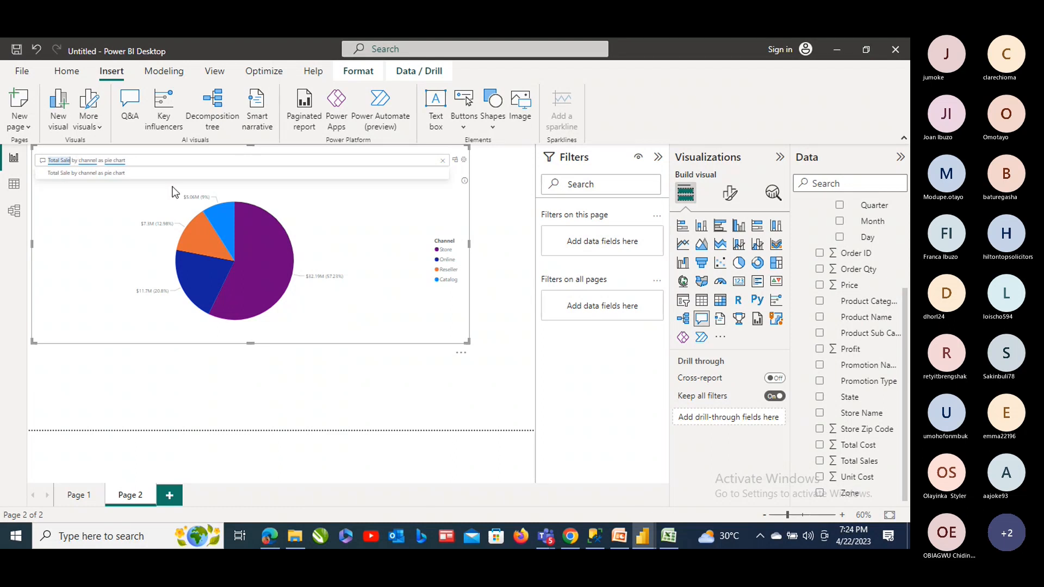
pyautogui.press('BackSpace')
pyautogui.press('BackSpace')
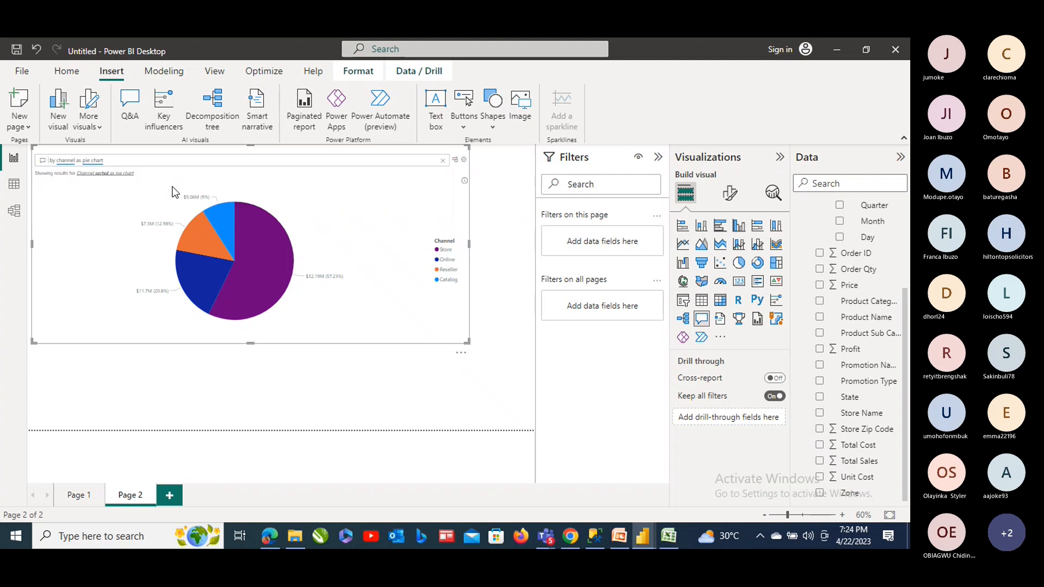
pyautogui.write('profi')
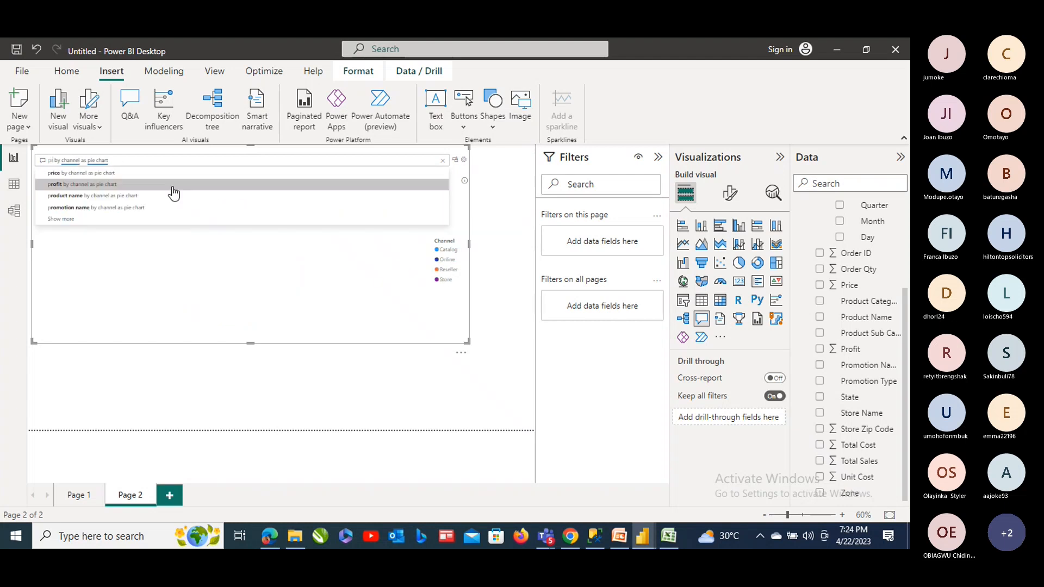
pyautogui.write('t')
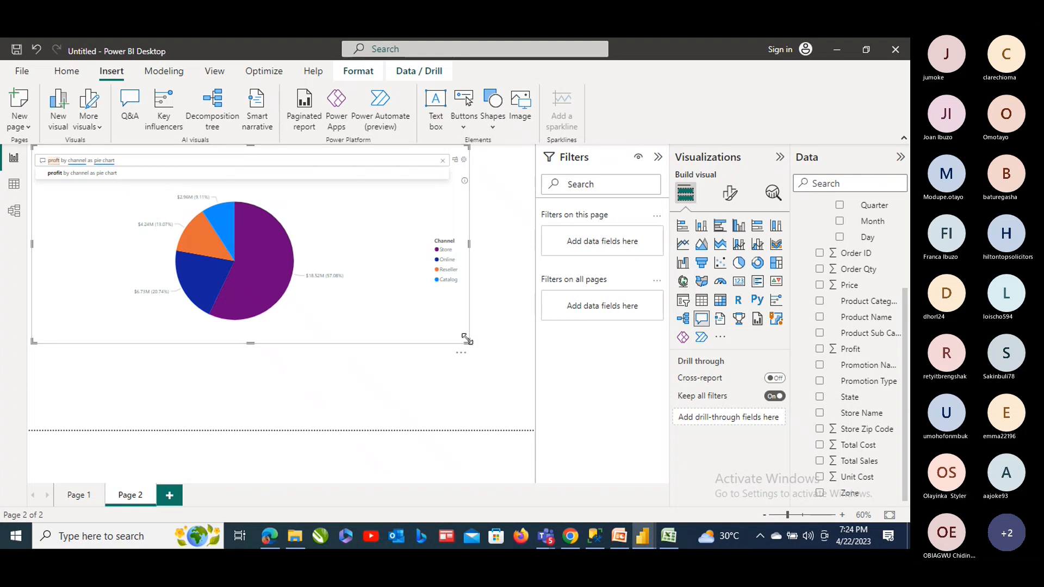
pyautogui.moveTo(466, 339); pyautogui.dragTo(519, 409)
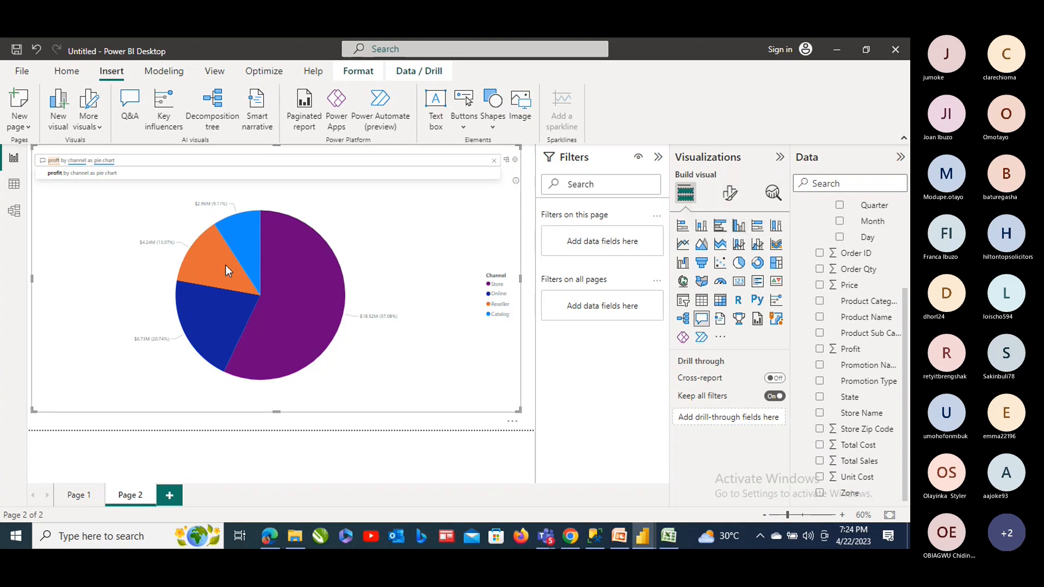
pyautogui.press('Down')
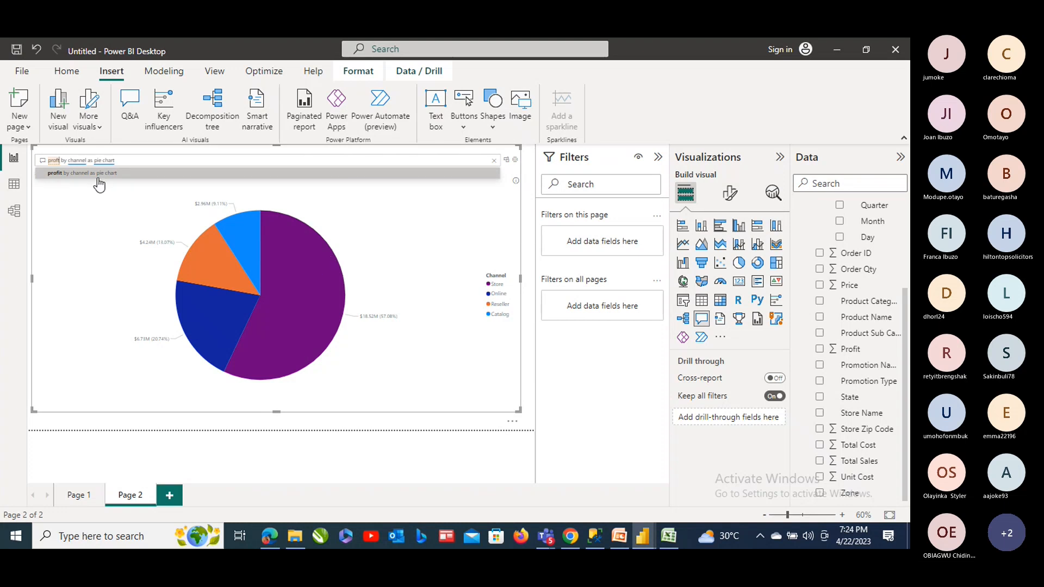
# Replace the Q&A question with "Top 5 products by profit as pie"
pyautogui.click(139, 160)
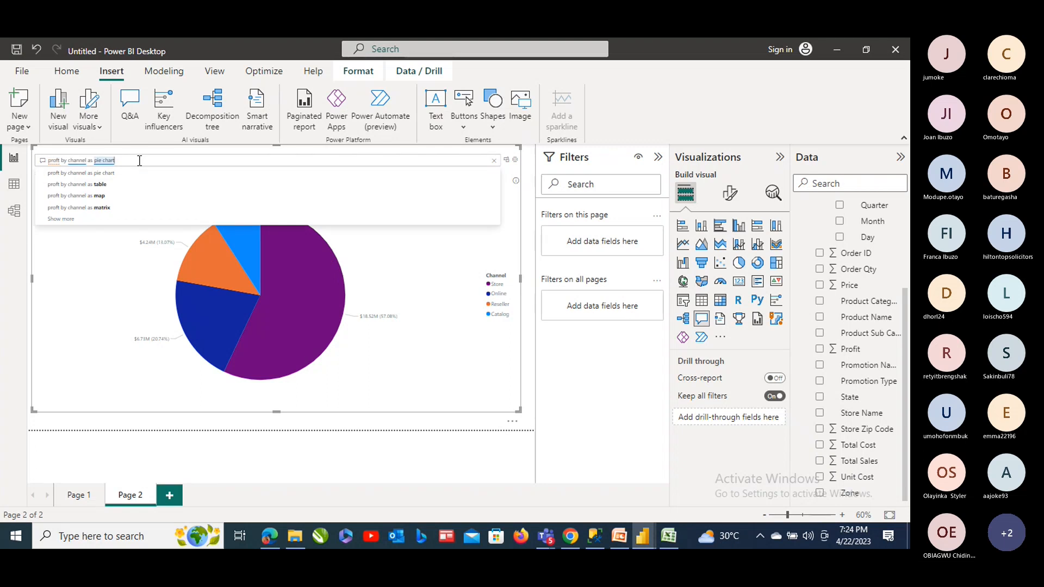
pyautogui.press('BackSpace')
pyautogui.press('BackSpace')
pyautogui.press('BackSpace')
pyautogui.press('BackSpace')
pyautogui.press('BackSpace')
pyautogui.press('BackSpace')
pyautogui.press('BackSpace')
pyautogui.press('BackSpace')
pyautogui.press('BackSpace')
pyautogui.press('BackSpace')
pyautogui.press('BackSpace')
pyautogui.press('BackSpace')
pyautogui.press('BackSpace')
pyautogui.press('BackSpace')
pyautogui.press('BackSpace')
pyautogui.press('BackSpace')
pyautogui.press('BackSpace')
pyautogui.press('BackSpace')
pyautogui.press('BackSpace')
pyautogui.press('BackSpace')
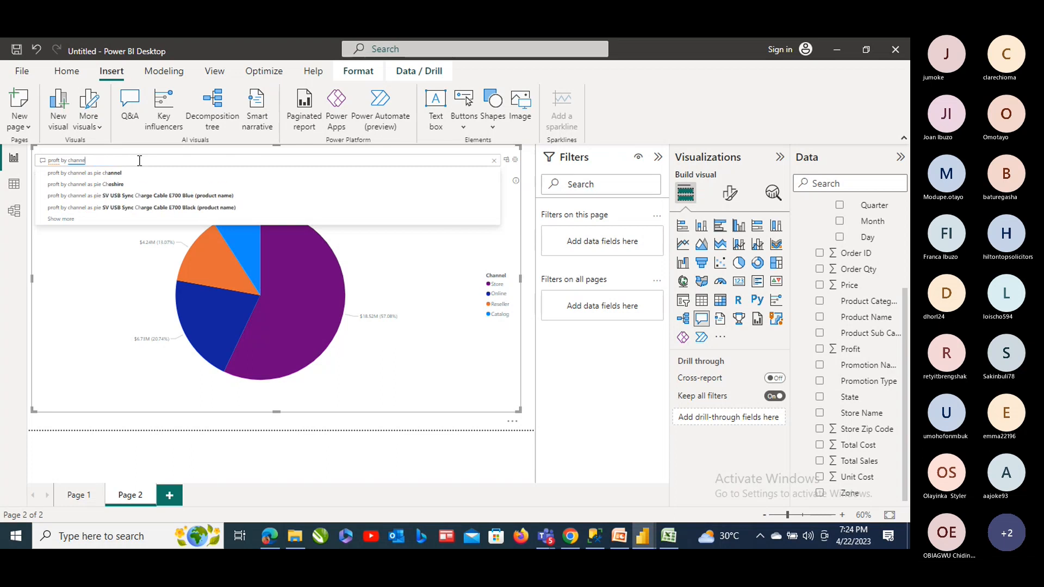
pyautogui.press('BackSpace')
pyautogui.press('BackSpace')
pyautogui.press('BackSpace')
pyautogui.press('BackSpace')
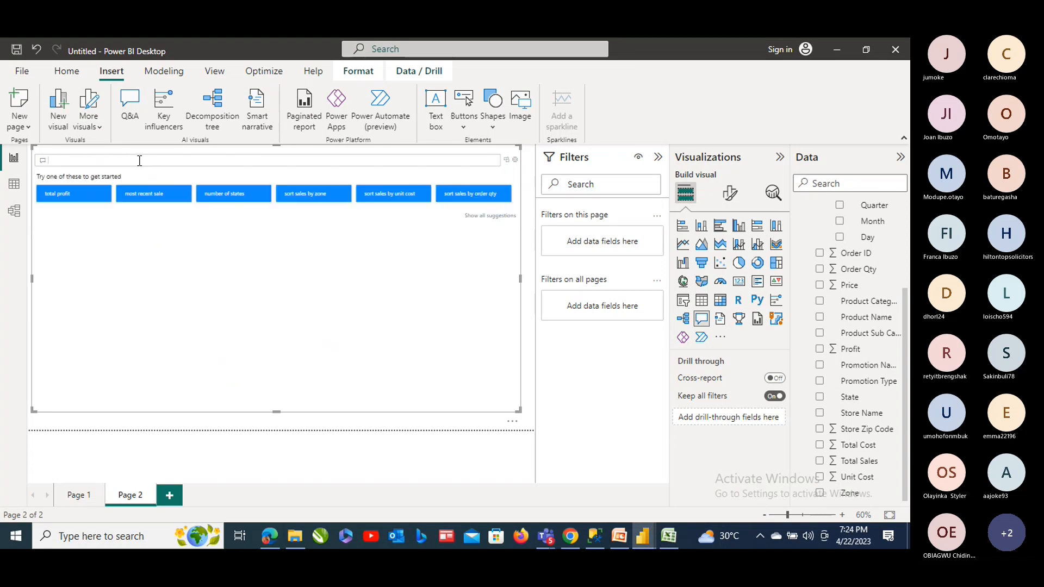
pyautogui.write('t')
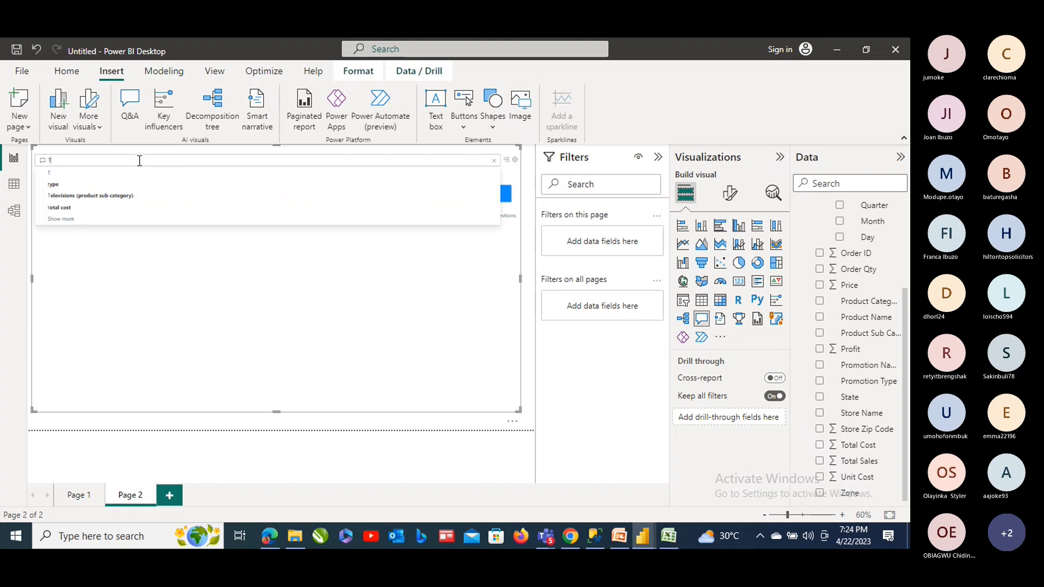
pyautogui.write('o')
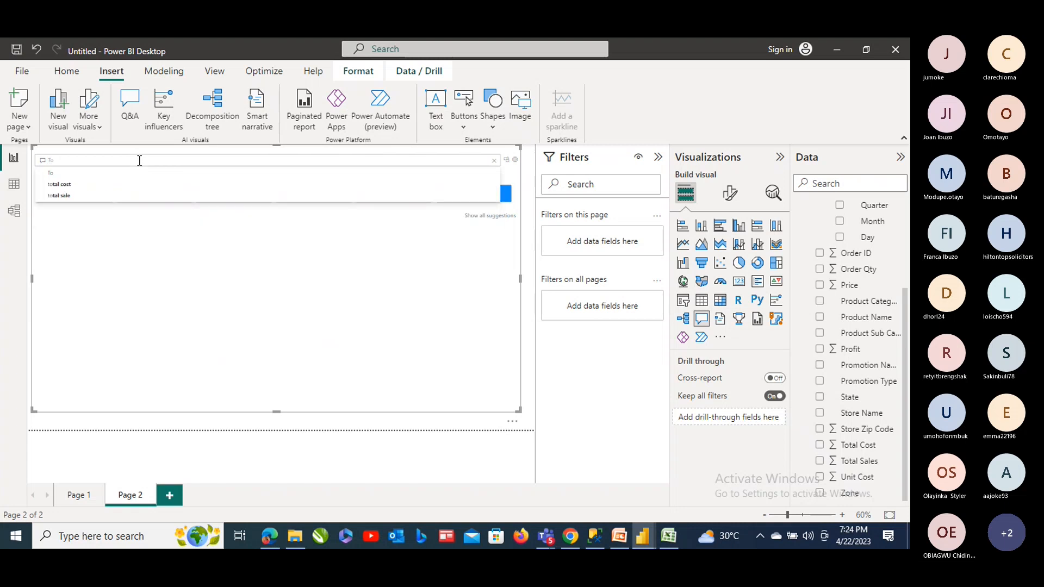
pyautogui.write('p')
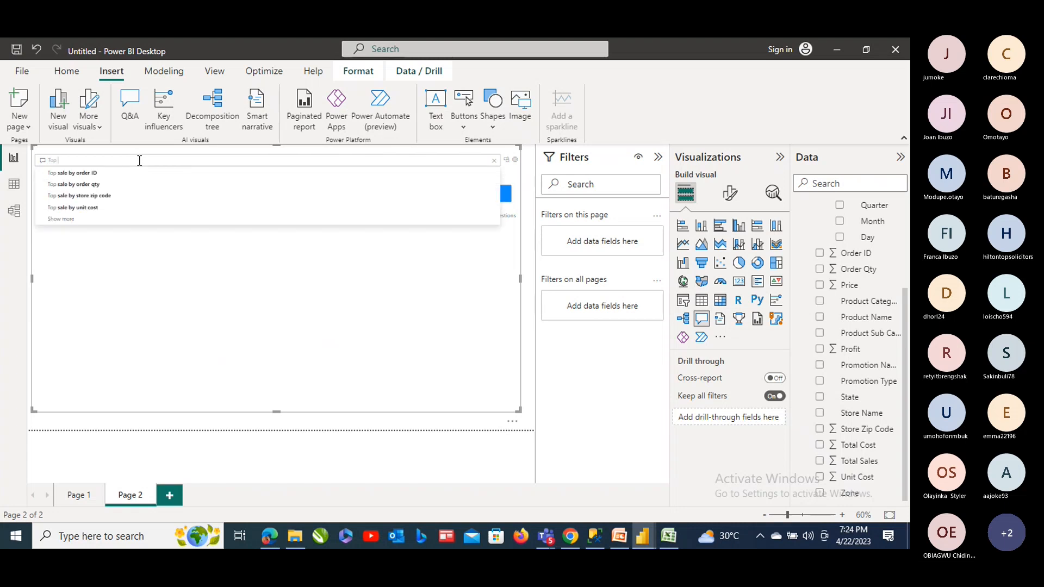
pyautogui.write(' 5')
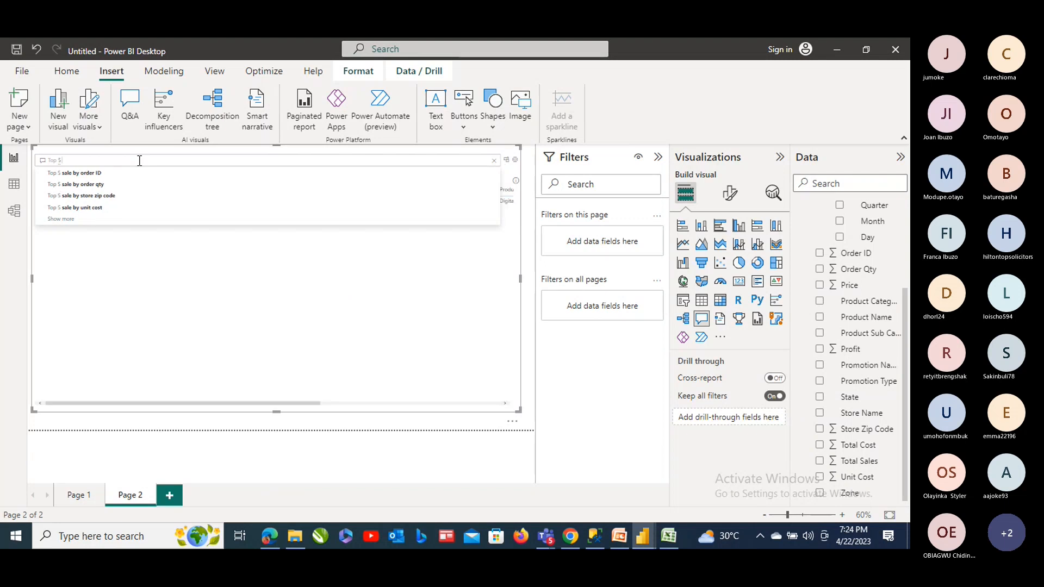
pyautogui.write(' products')
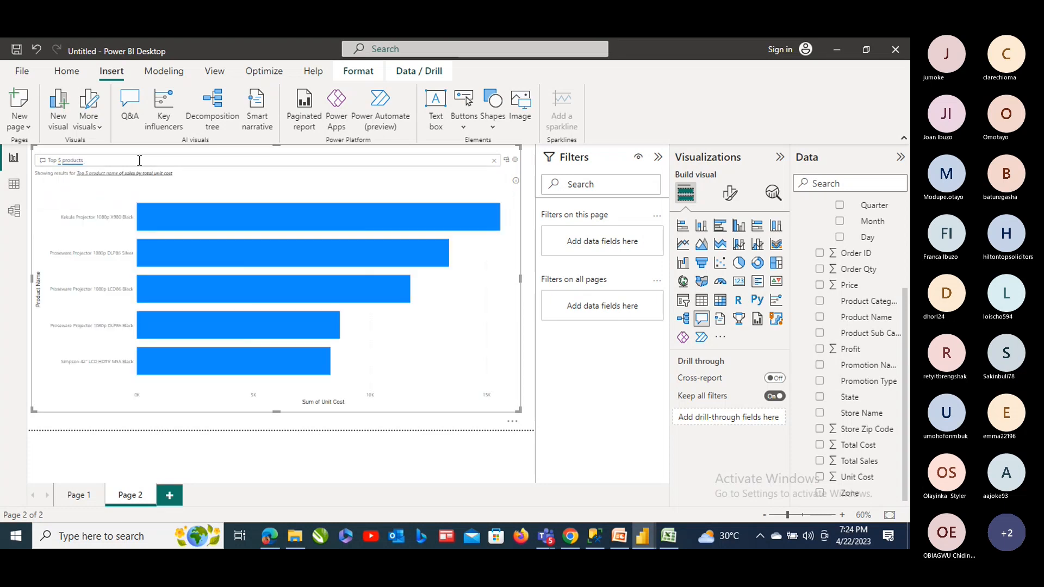
pyautogui.write(' by')
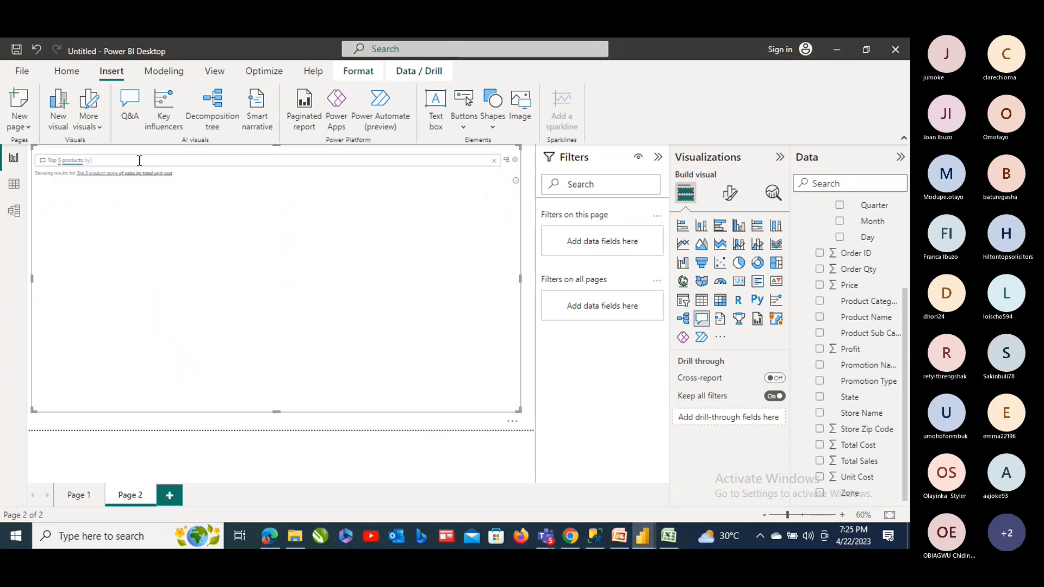
pyautogui.write(' profit')
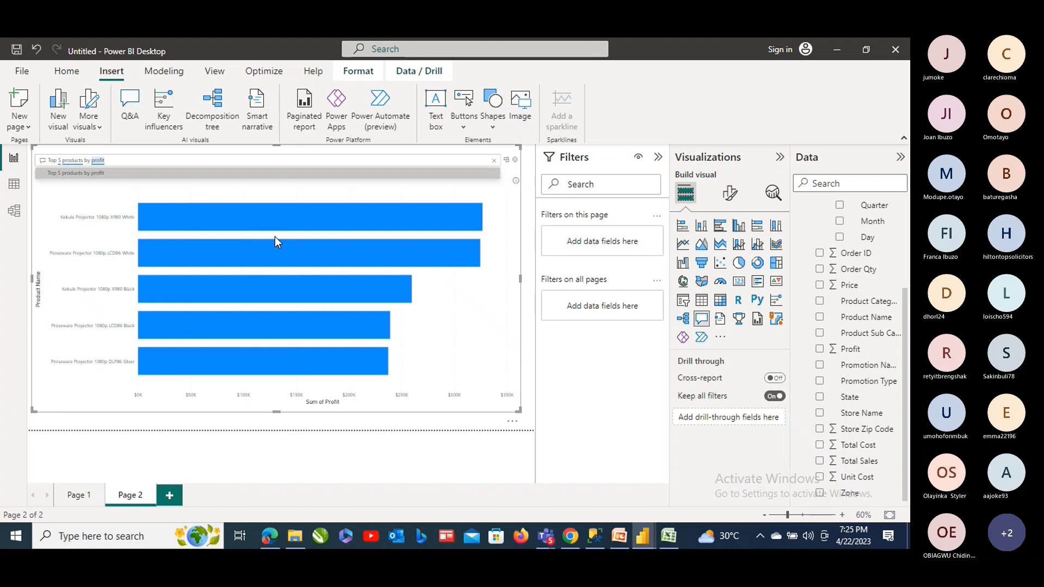
pyautogui.write('as ')
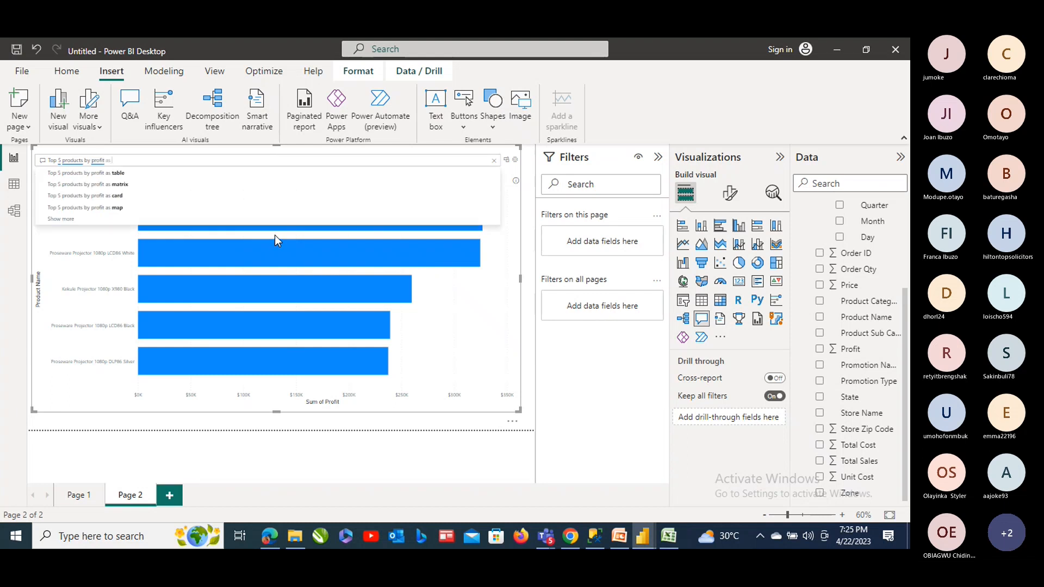
pyautogui.write('pie')
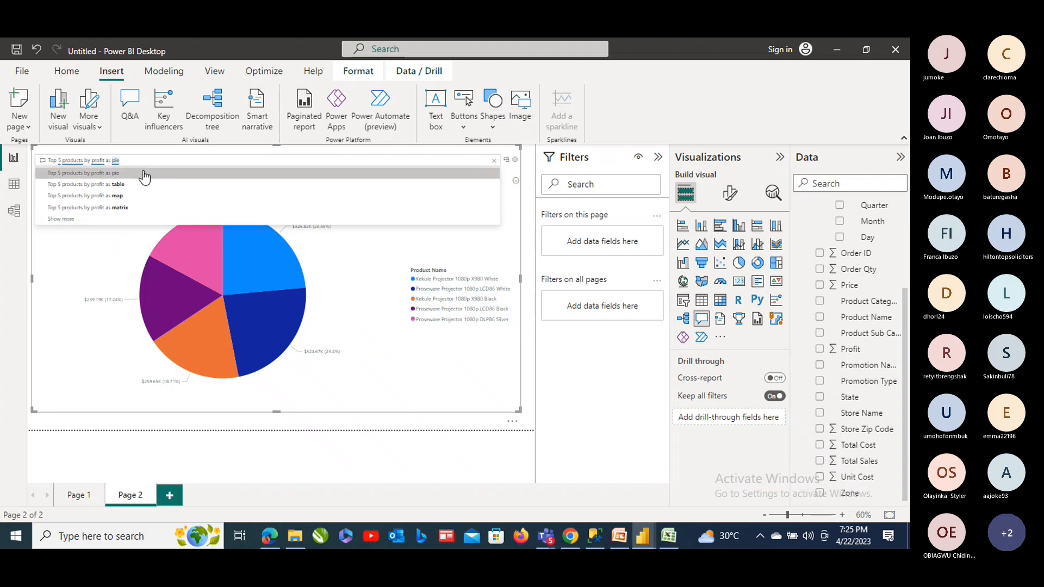
# Switch the top 5 products by profit result to a table and sort it by Product Name
pyautogui.press('BackSpace')
pyautogui.write('table')
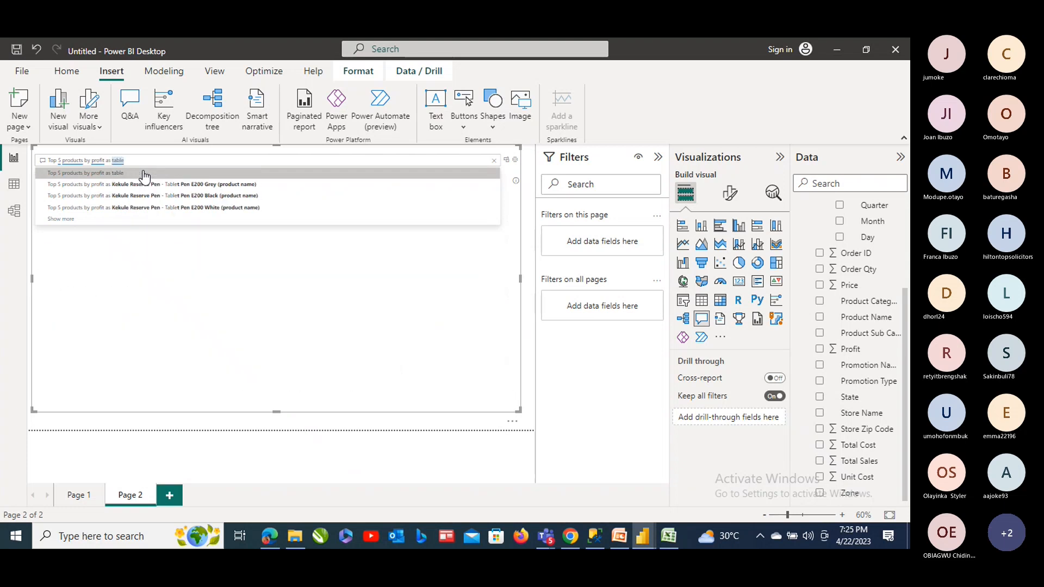
pyautogui.click(302, 341)
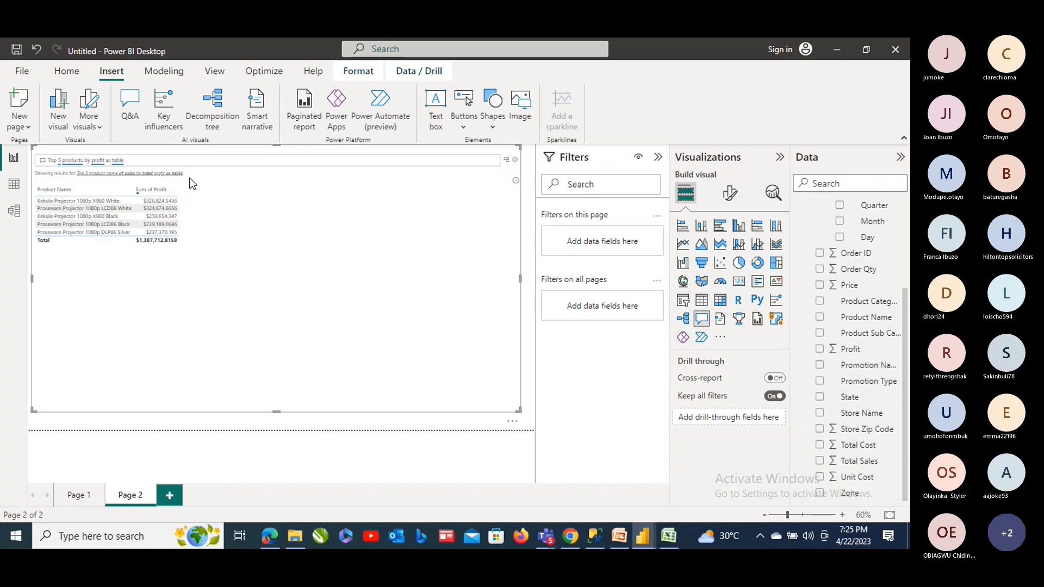
pyautogui.click(128, 220)
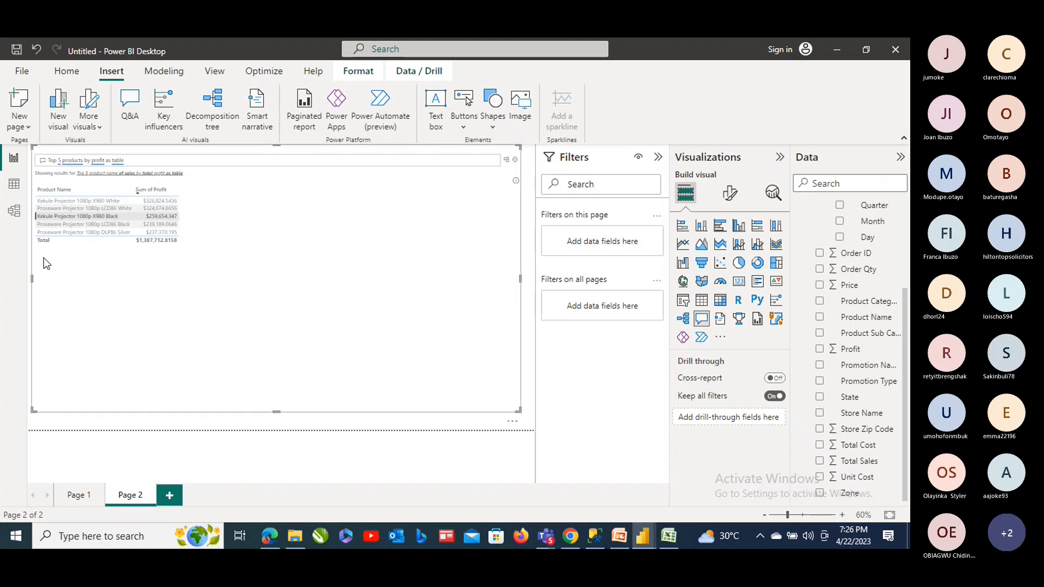
pyautogui.click(87, 196)
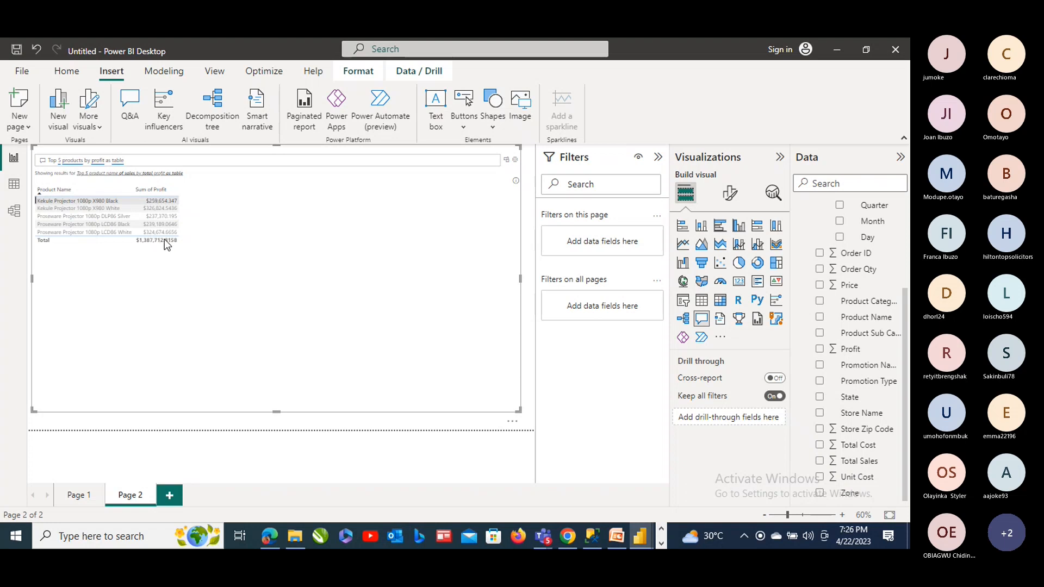
# Replace the top 5 products question in the Q&A visual with one asking for average profit
pyautogui.click(136, 160)
pyautogui.press('BackSpace')
pyautogui.press('BackSpace')
pyautogui.press('BackSpace')
pyautogui.press('BackSpace')
pyautogui.press('BackSpace')
pyautogui.press('BackSpace')
pyautogui.press('BackSpace')
pyautogui.press('BackSpace')
pyautogui.press('BackSpace')
pyautogui.press('BackSpace')
pyautogui.press('BackSpace')
pyautogui.press('BackSpace')
pyautogui.press('BackSpace')
pyautogui.press('BackSpace')
pyautogui.press('BackSpace')
pyautogui.press('BackSpace')
pyautogui.press('BackSpace')
pyautogui.press('BackSpace')
pyautogui.press('BackSpace')
pyautogui.press('BackSpace')
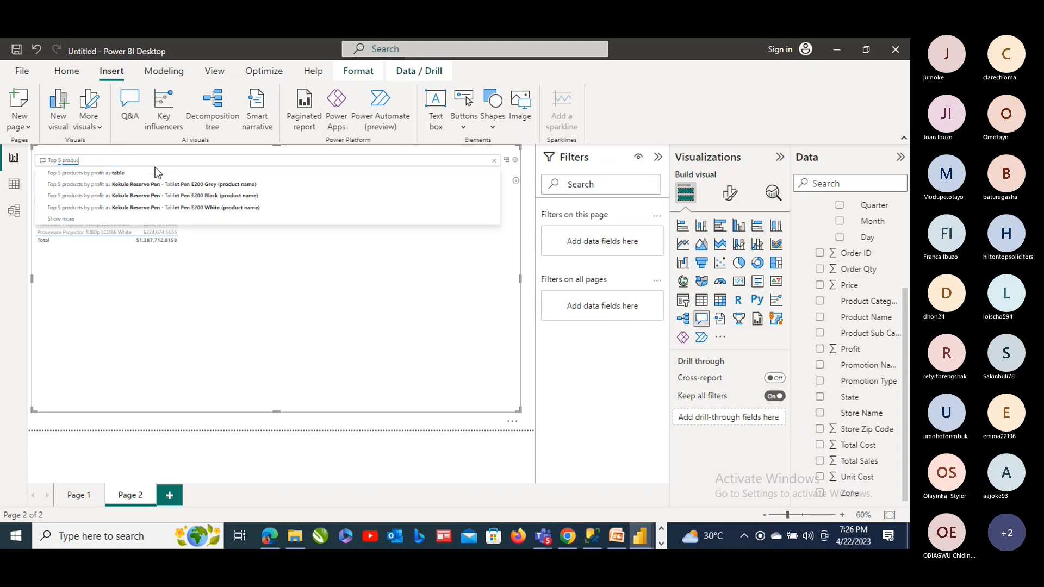
pyautogui.press('BackSpace')
pyautogui.press('BackSpace')
pyautogui.press('BackSpace')
pyautogui.press('BackSpace')
pyautogui.press('BackSpace')
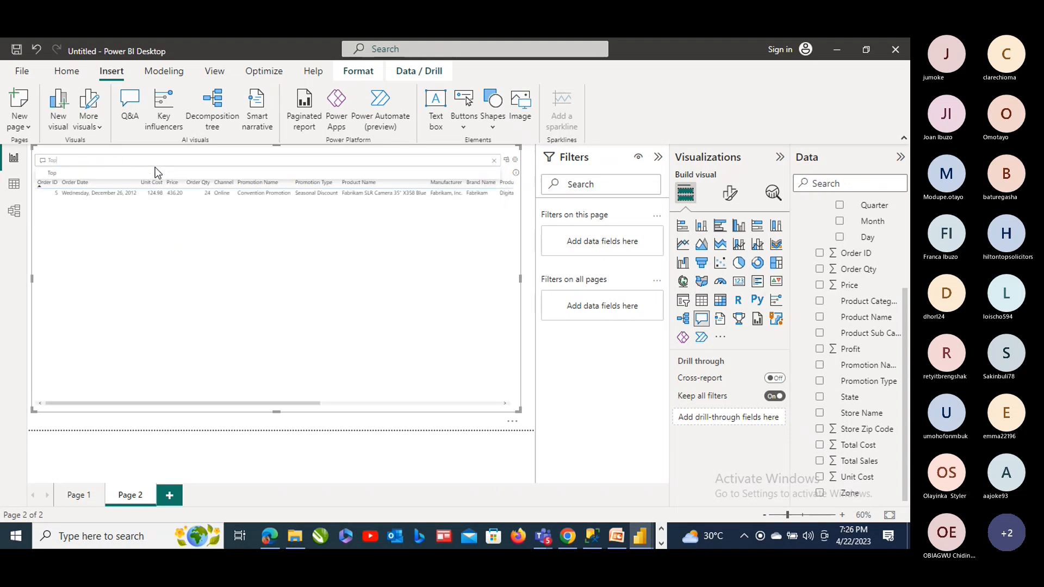
pyautogui.press('BackSpace')
pyautogui.press('BackSpace')
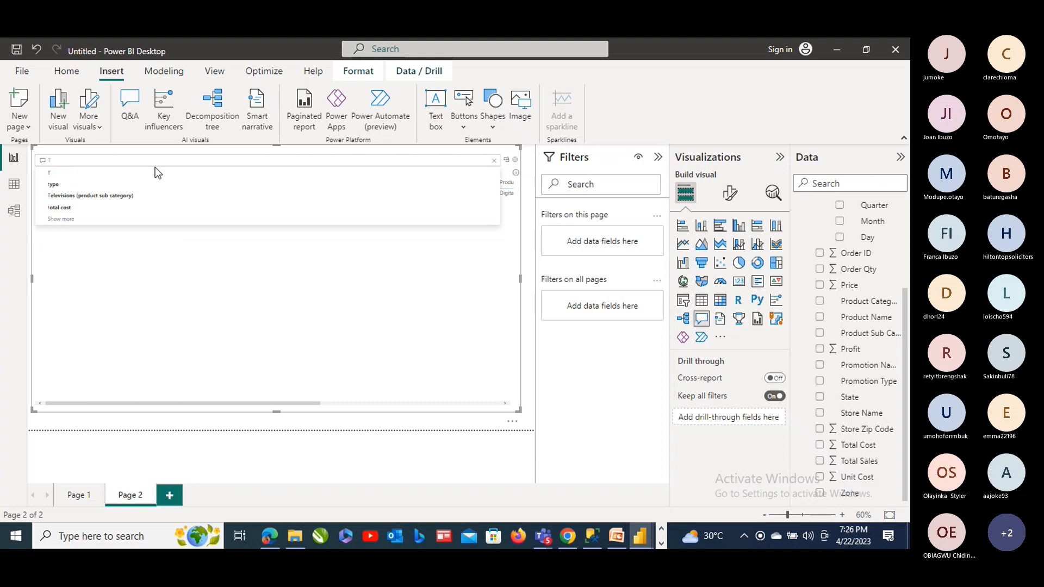
pyautogui.write('A')
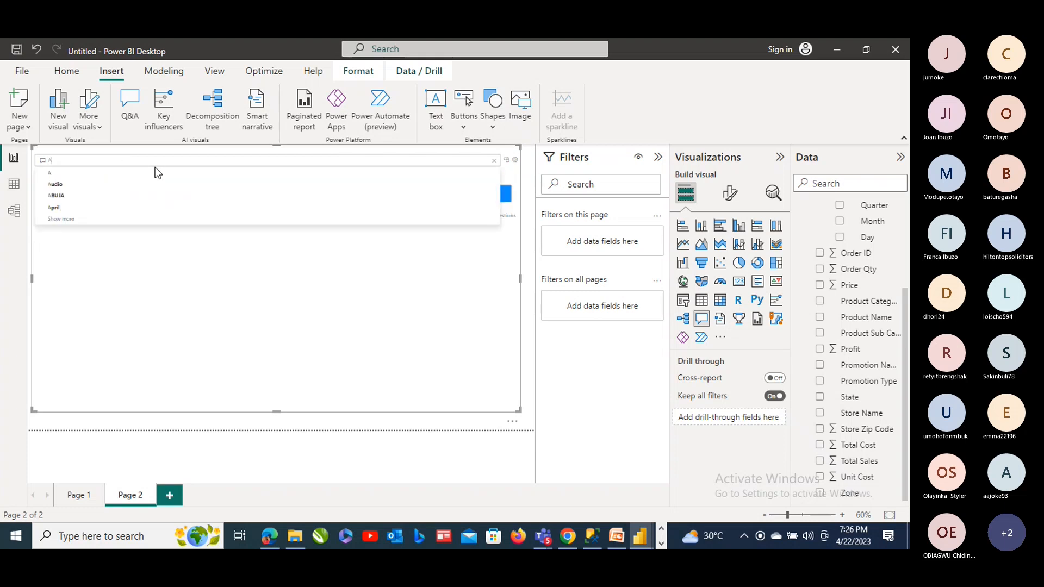
pyautogui.write('verage')
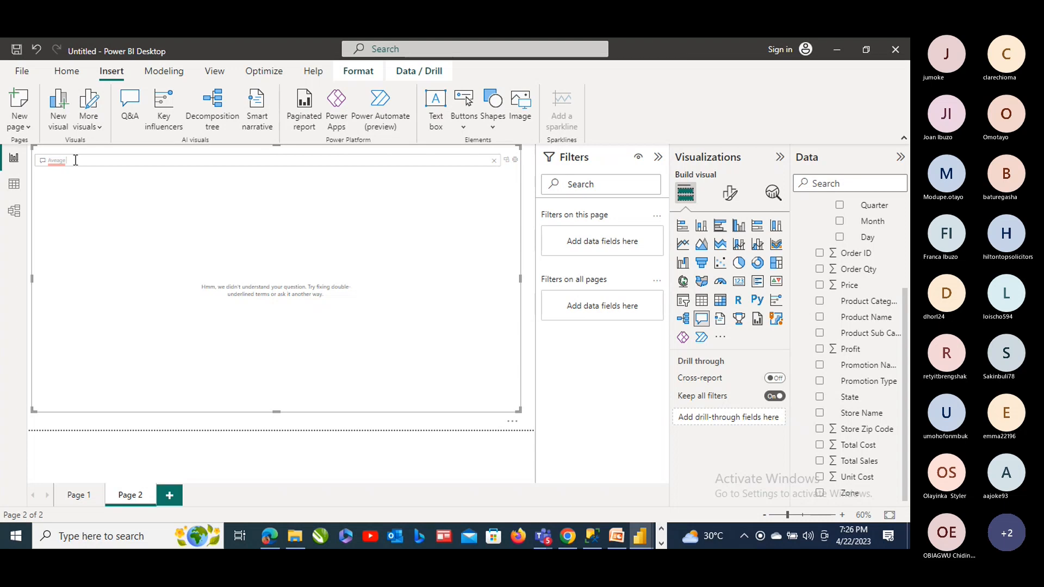
pyautogui.press('BackSpace')
pyautogui.press('BackSpace')
pyautogui.press('BackSpace')
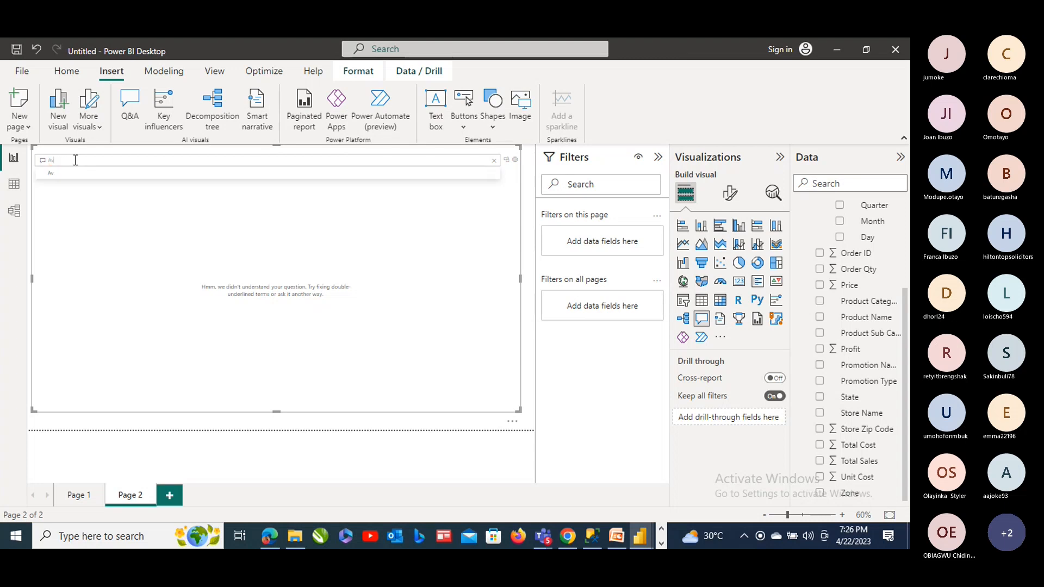
pyautogui.write('rage')
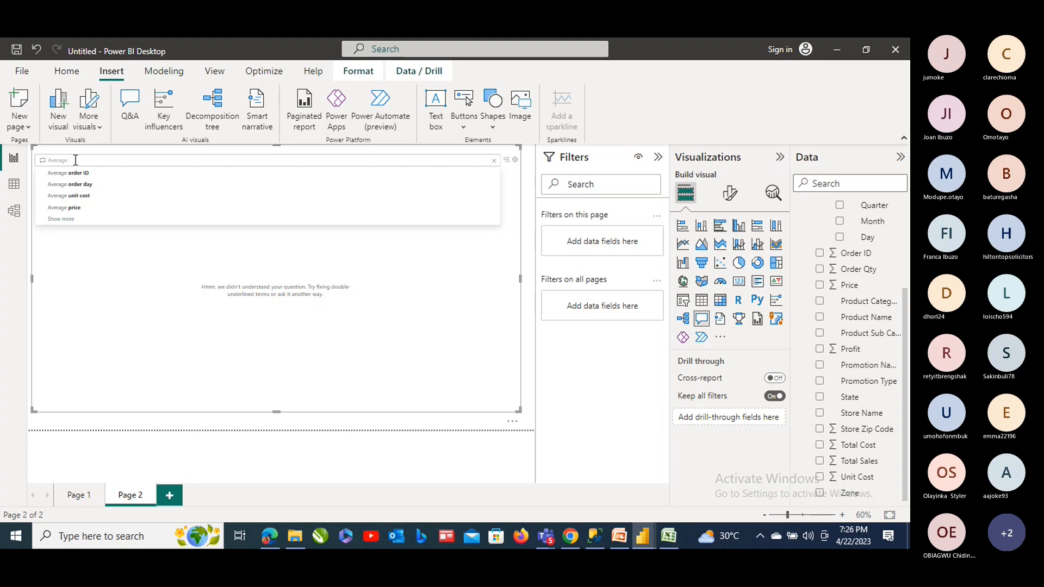
pyautogui.write('profit')
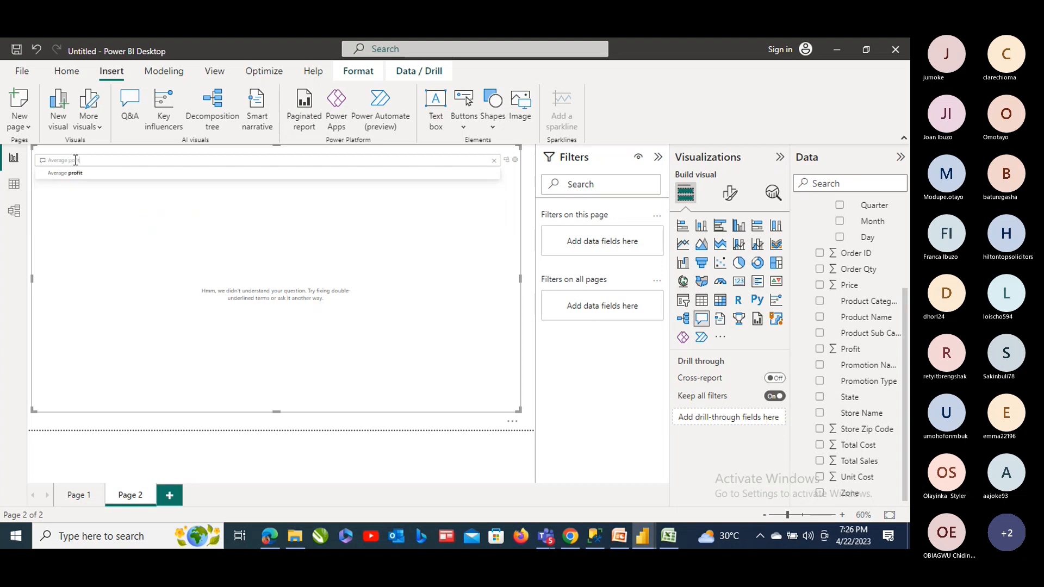
# Extend the Q&A question to show average profit by city as map
pyautogui.write(' byci')
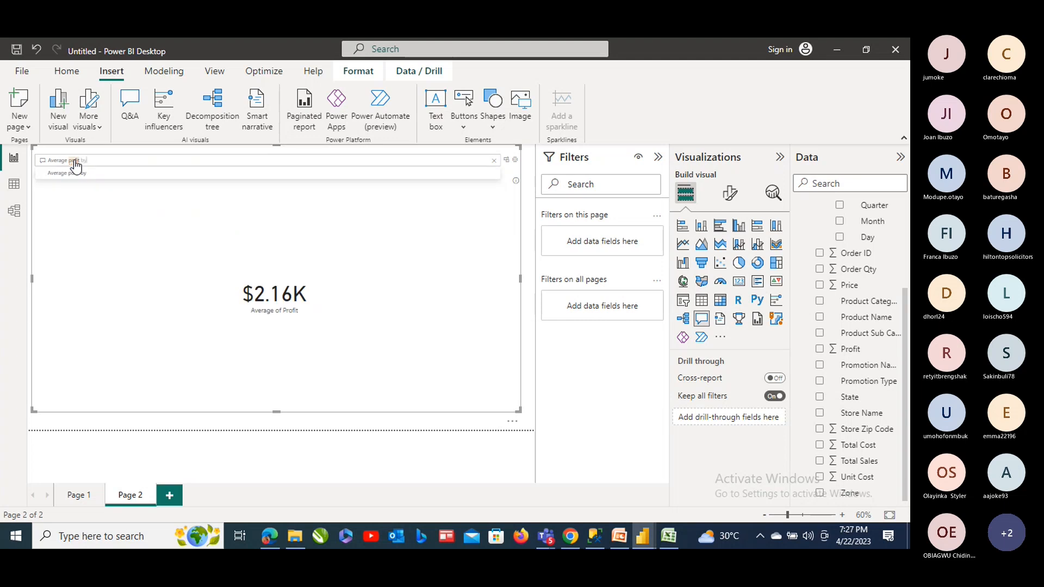
pyautogui.write('ty')
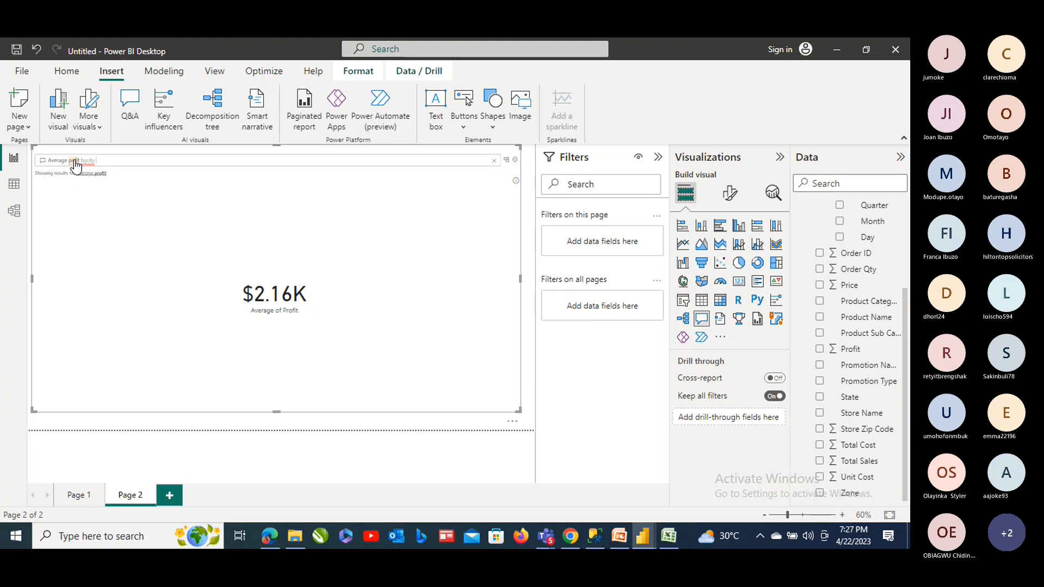
pyautogui.press('BackSpace')
pyautogui.press('BackSpace')
pyautogui.press('BackSpace')
pyautogui.press('BackSpace')
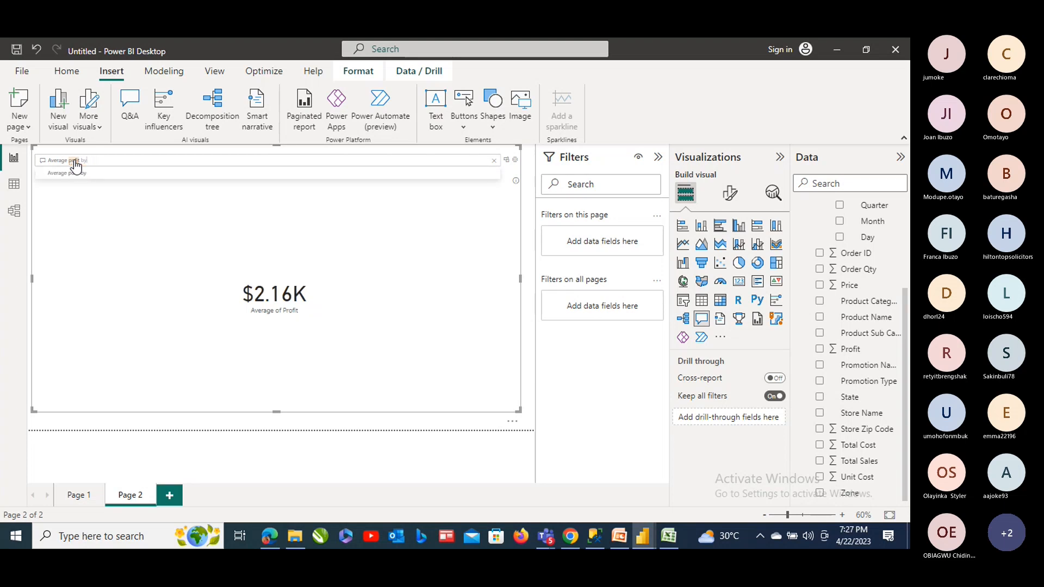
pyautogui.write('ci')
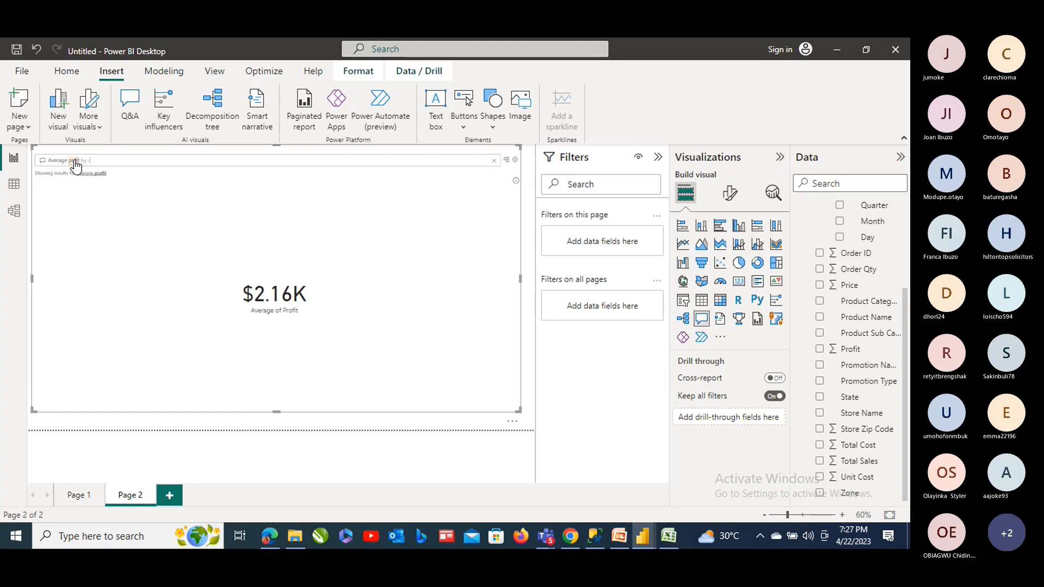
pyautogui.write('ty')
pyautogui.press('Return')
pyautogui.write('as ')
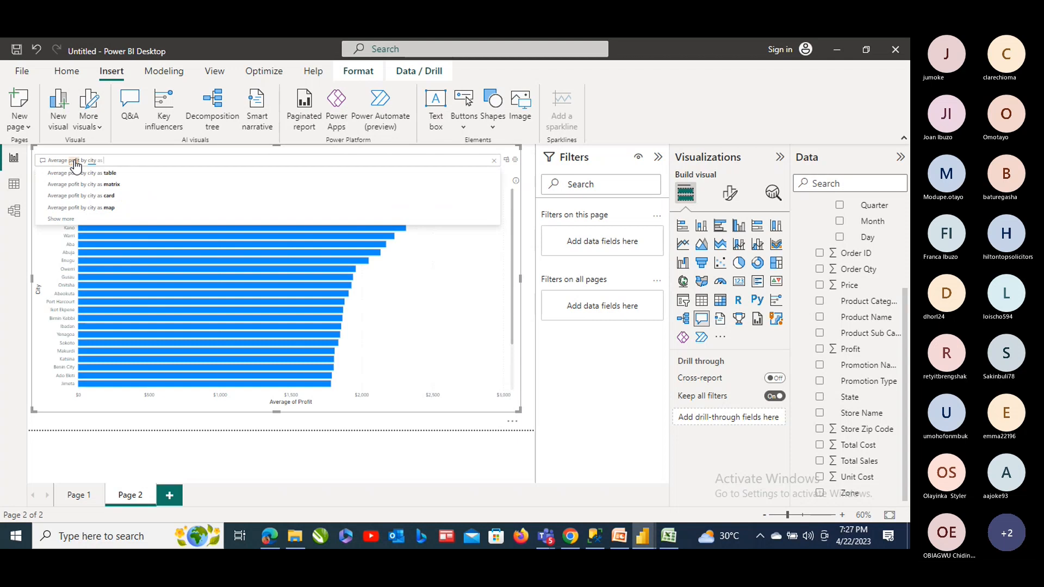
pyautogui.write('map')
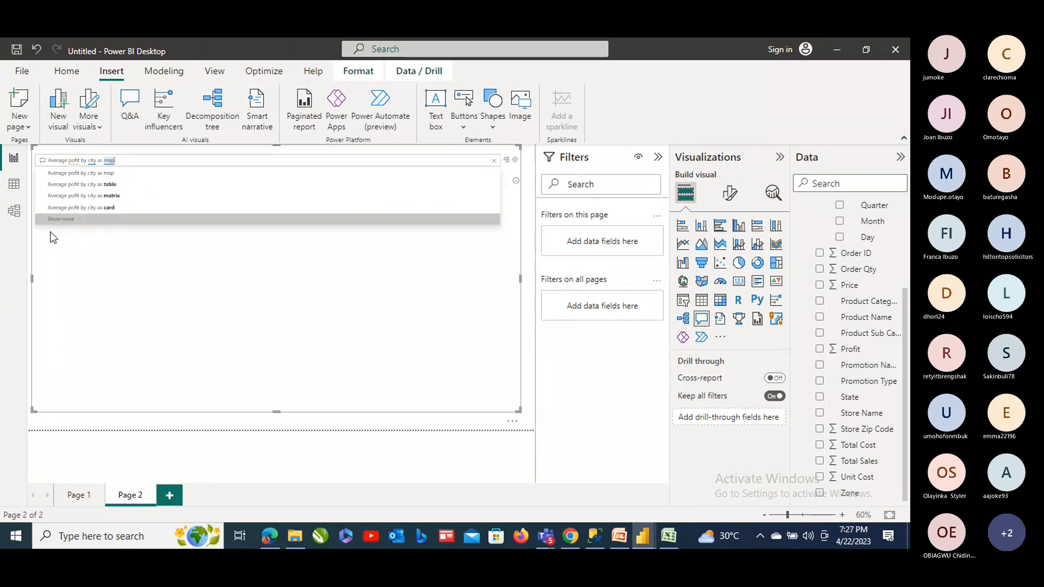
pyautogui.press('Return')
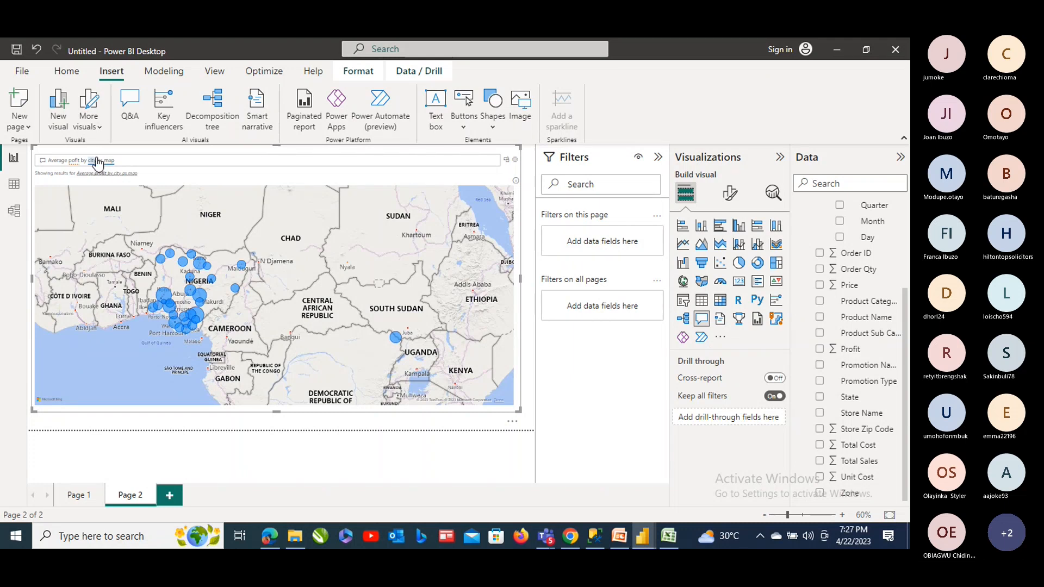
# Change the grouping in the average profit map question from city to zone
pyautogui.click(98, 162)
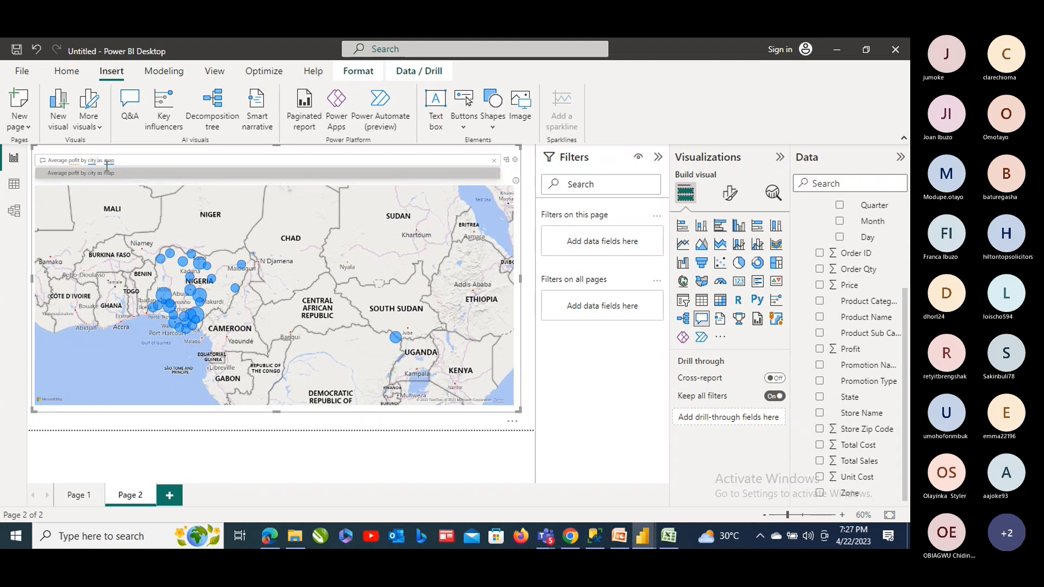
pyautogui.press('BackSpace')
pyautogui.press('BackSpace')
pyautogui.press('BackSpace')
pyautogui.press('BackSpace')
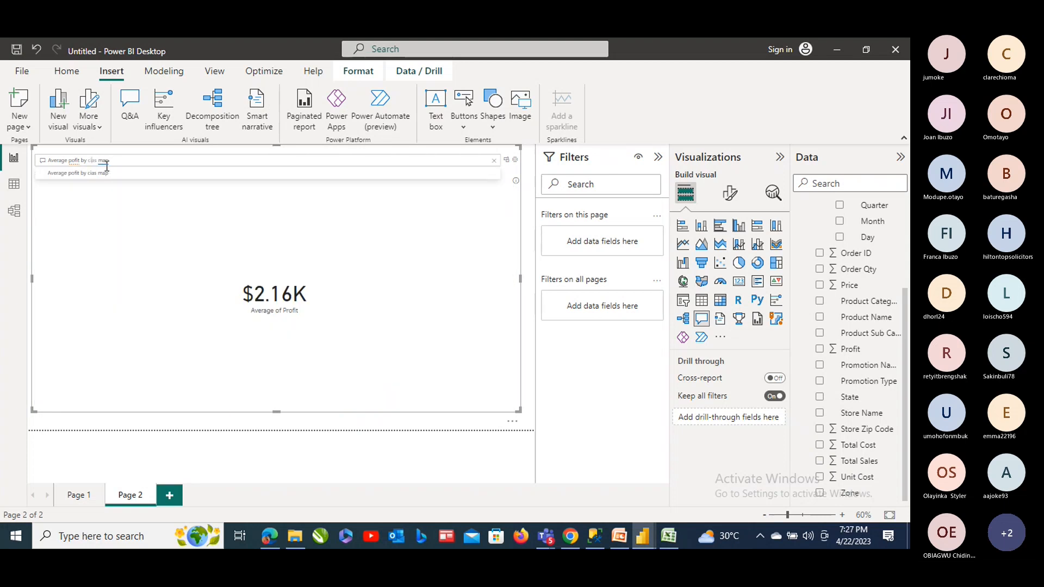
pyautogui.press('BackSpace')
pyautogui.write('zone')
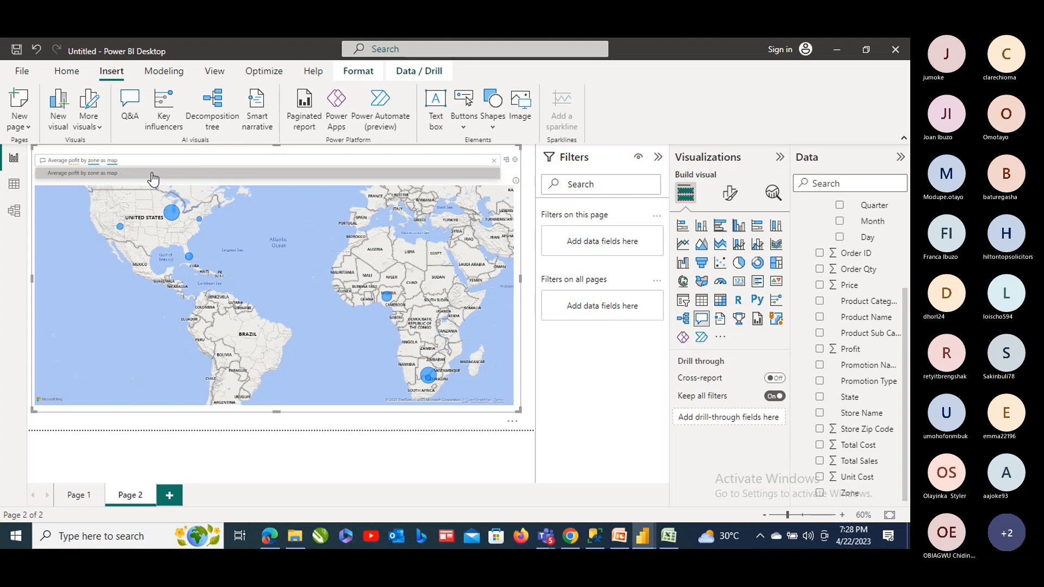
# Put city back in place of zone in the average profit map question
pyautogui.doubleClick(99, 164)
pyautogui.write('z')
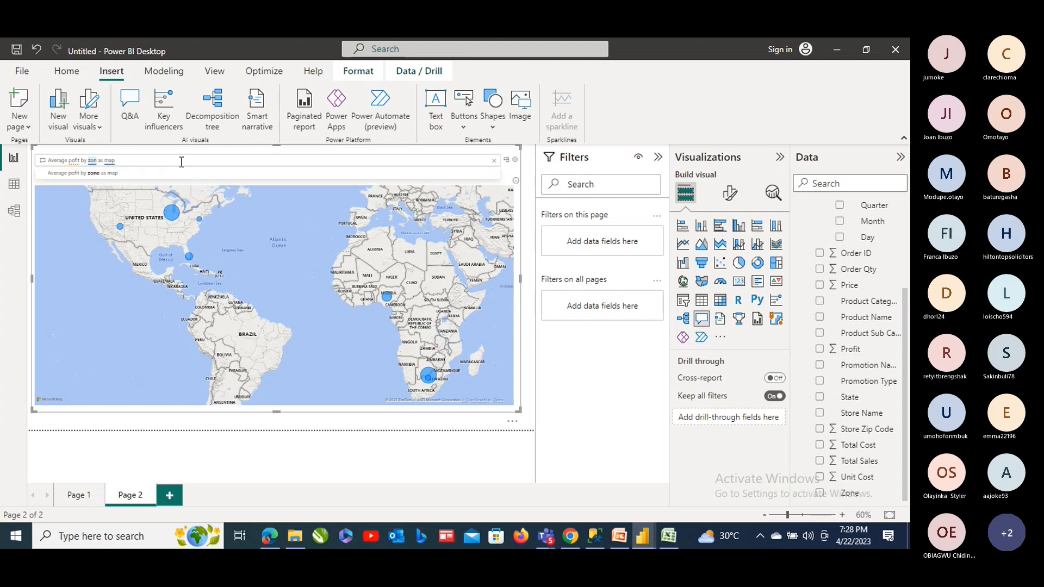
pyautogui.press('BackSpace')
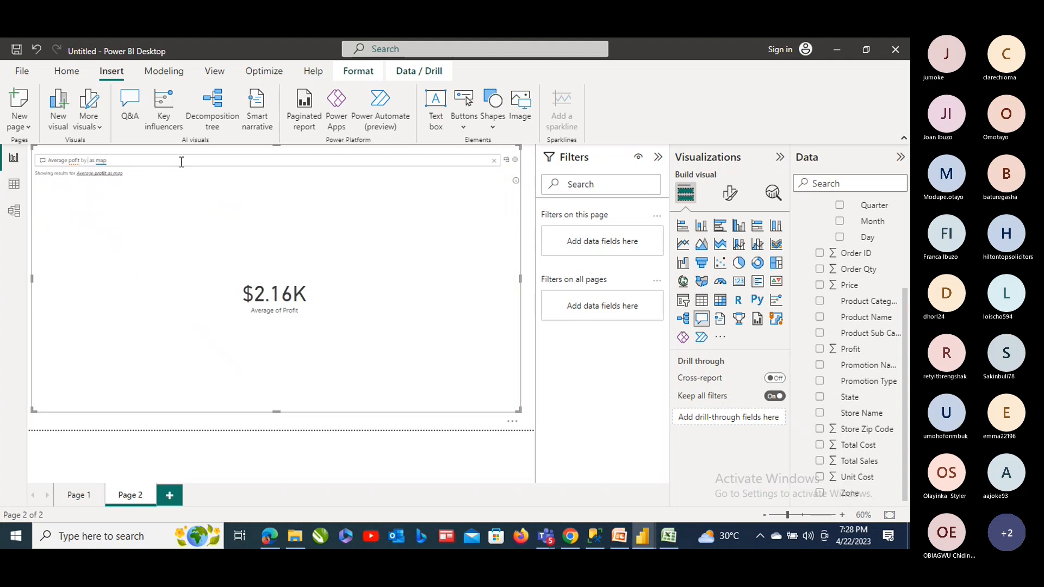
pyautogui.write('city')
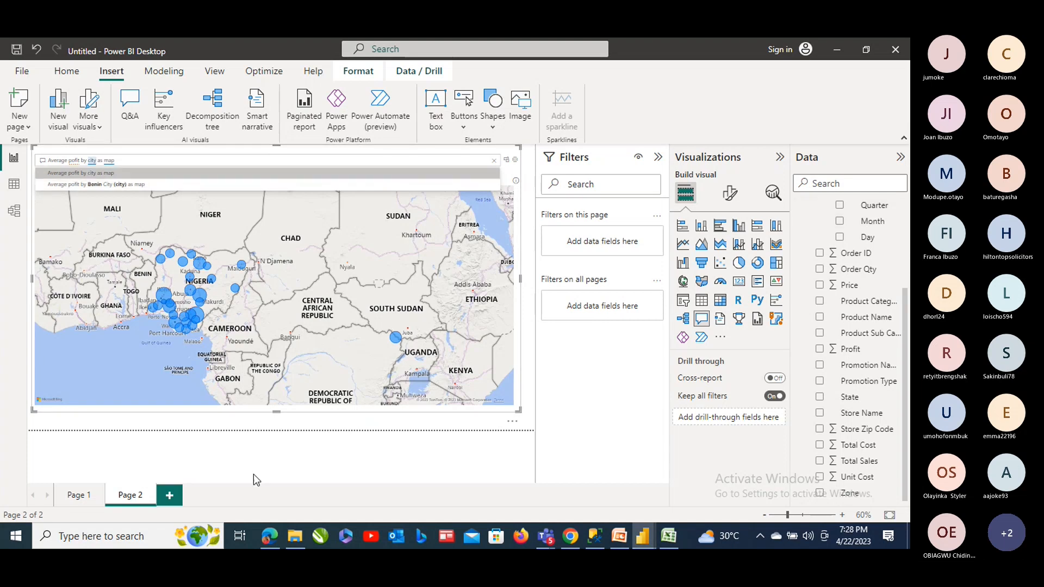
# Return to report Page 1, and switch to PowerPoint to run the slide show from the Configure and Edit Visuals slide
pyautogui.click(76, 495)
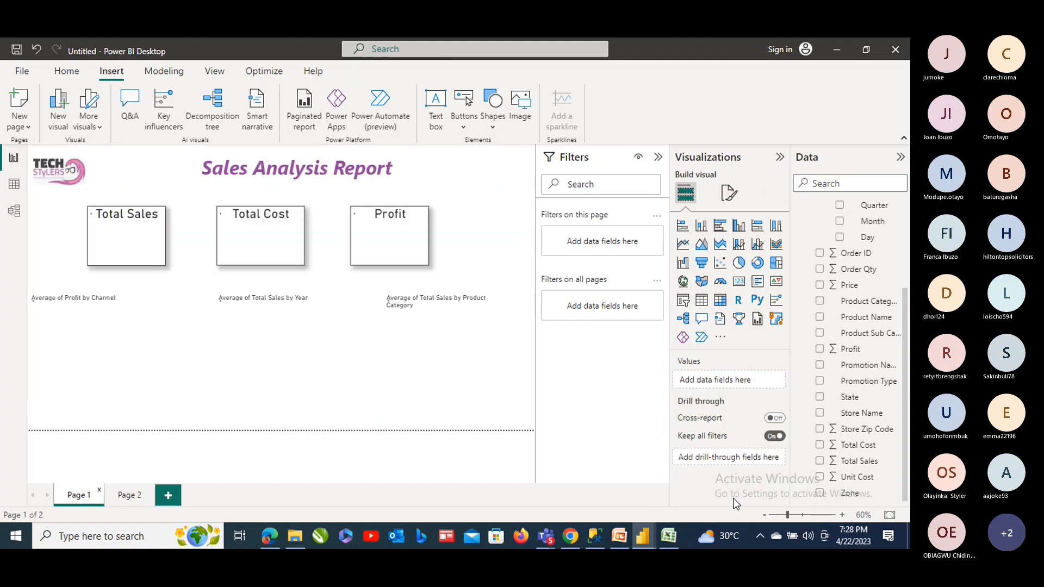
pyautogui.click(620, 538)
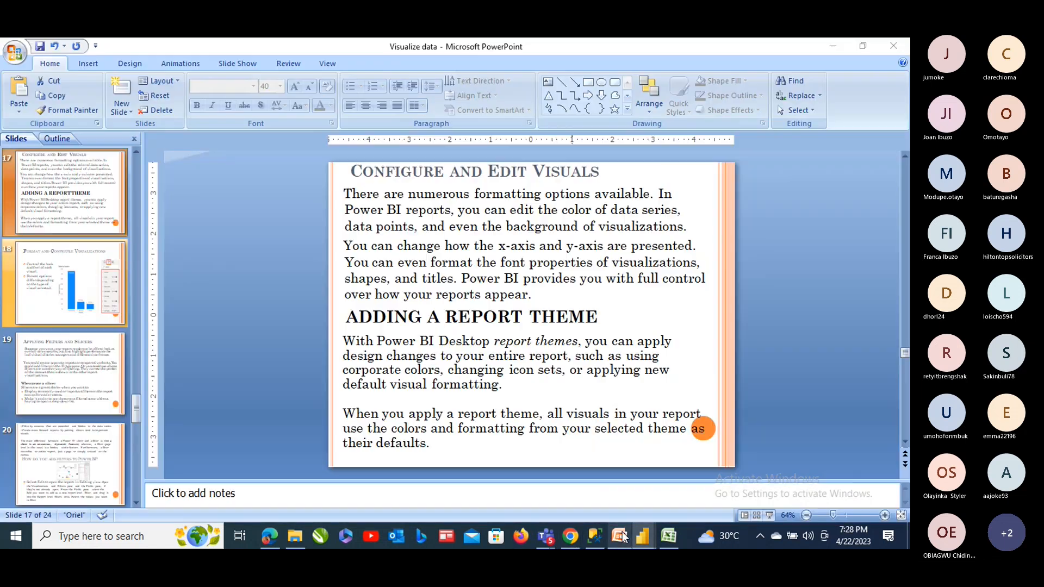
pyautogui.click(769, 514)
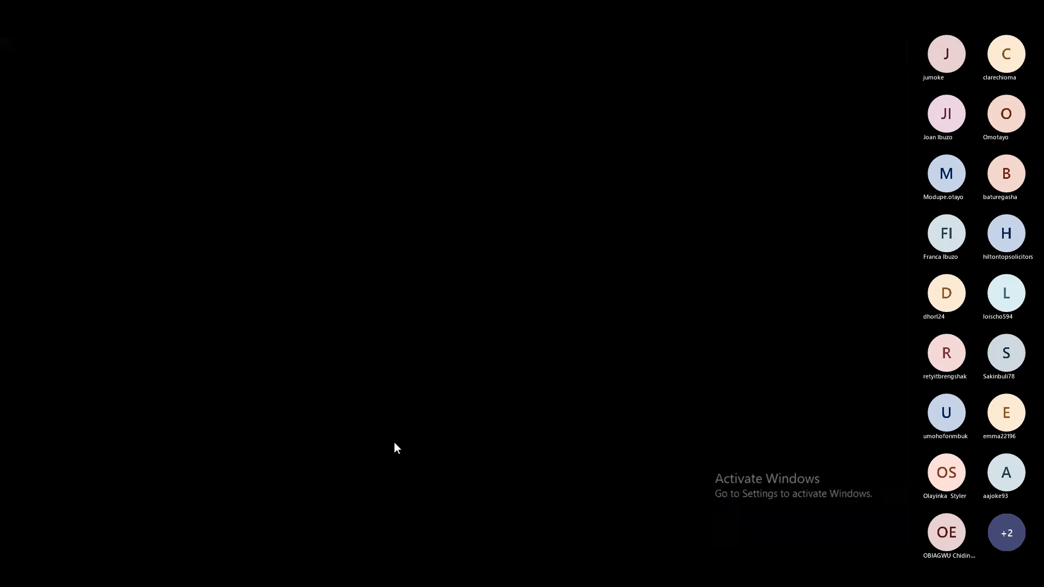
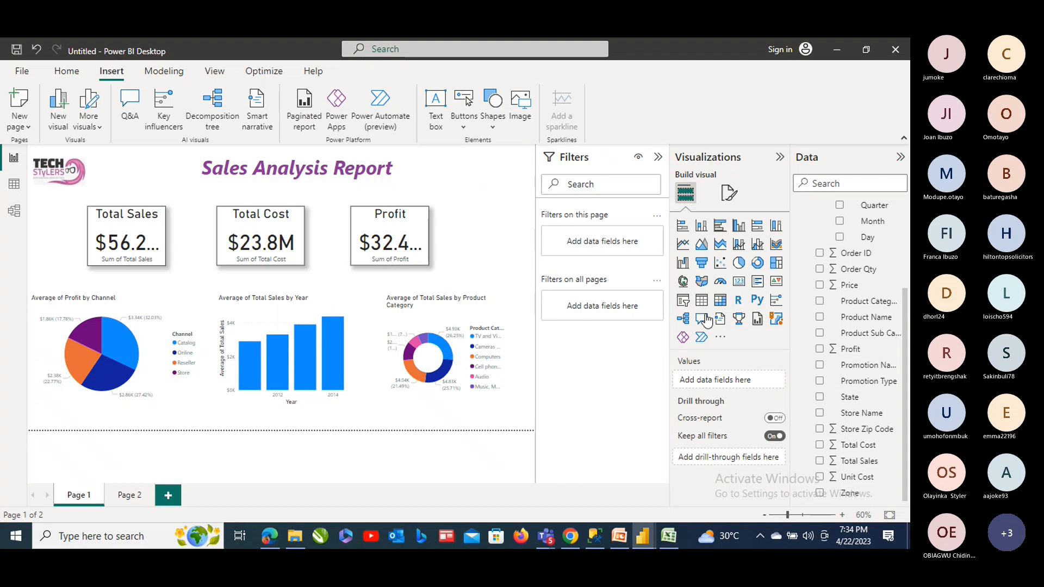
# Add two blank slicers to Page 1, placing and resizing the second to fill the space beside the Profit card
pyautogui.click(683, 302)
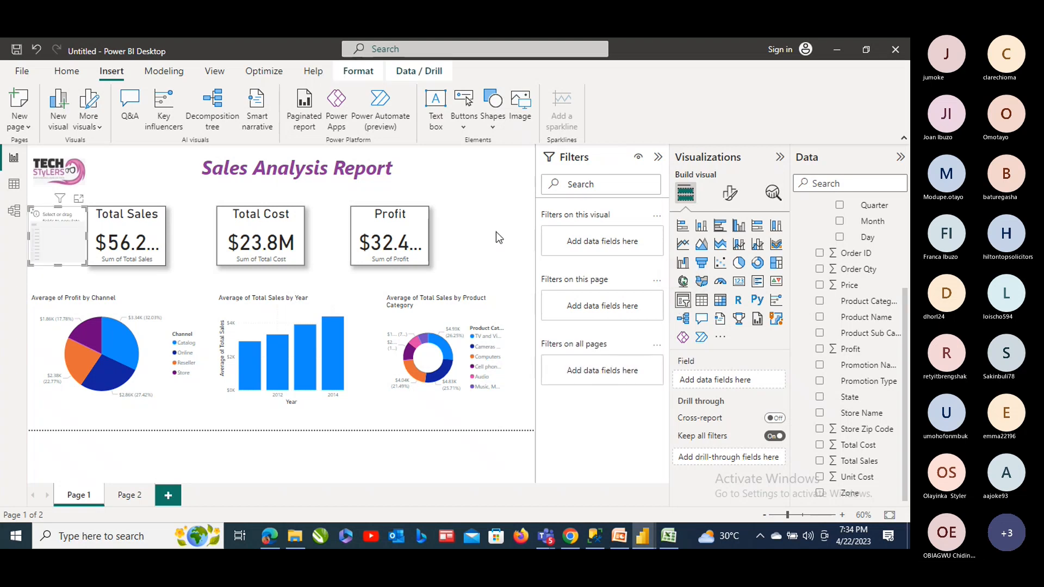
pyautogui.click(500, 211)
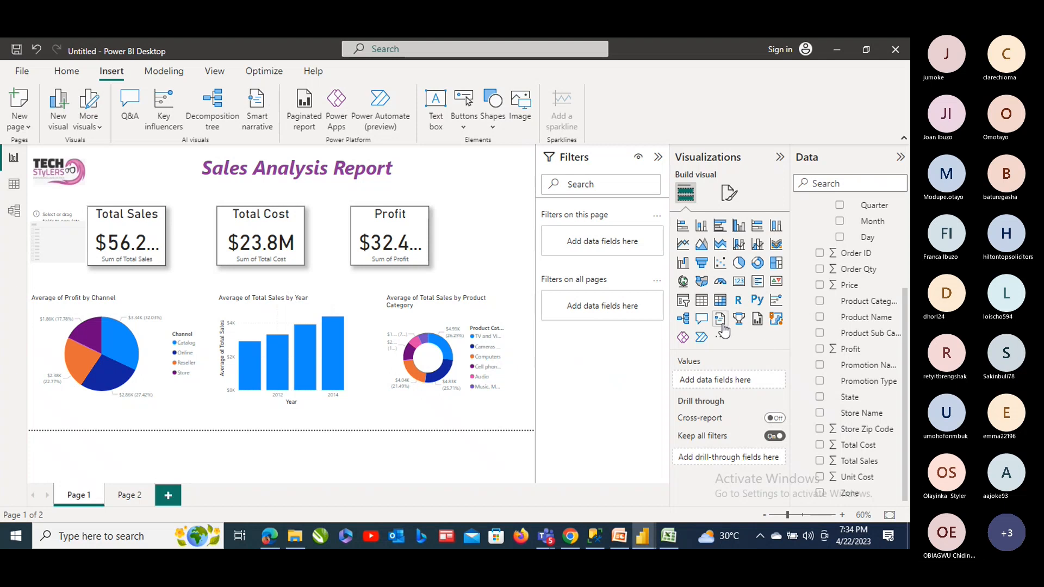
pyautogui.click(684, 301)
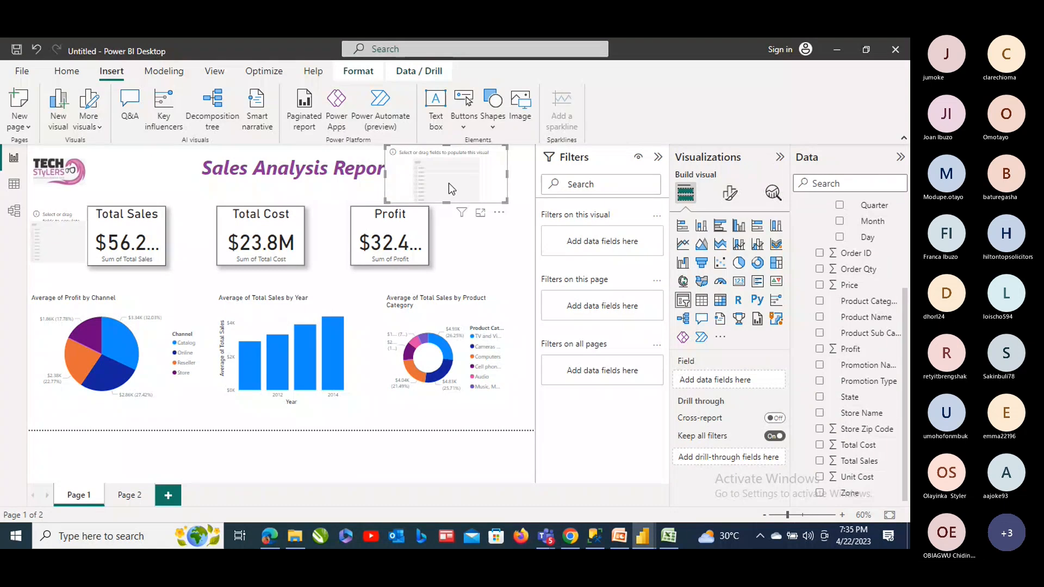
pyautogui.moveTo(462, 193); pyautogui.dragTo(491, 226)
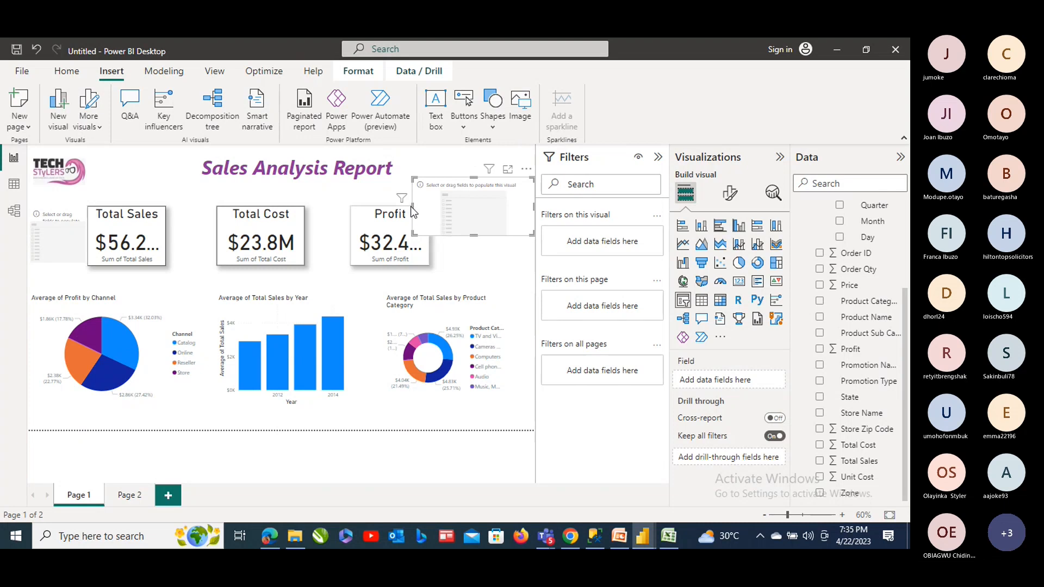
pyautogui.moveTo(413, 206); pyautogui.dragTo(435, 206)
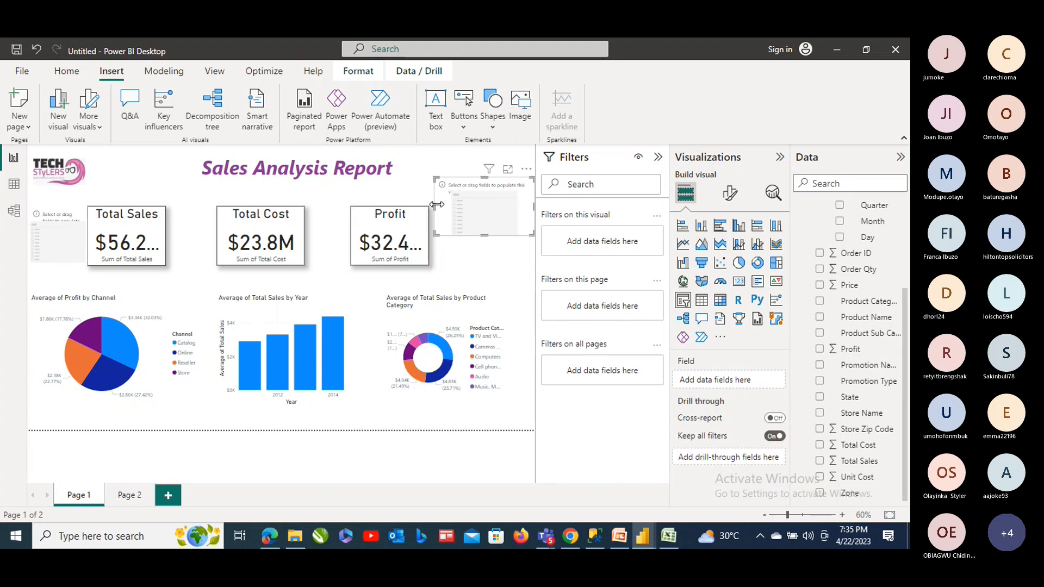
pyautogui.moveTo(485, 235); pyautogui.dragTo(483, 261)
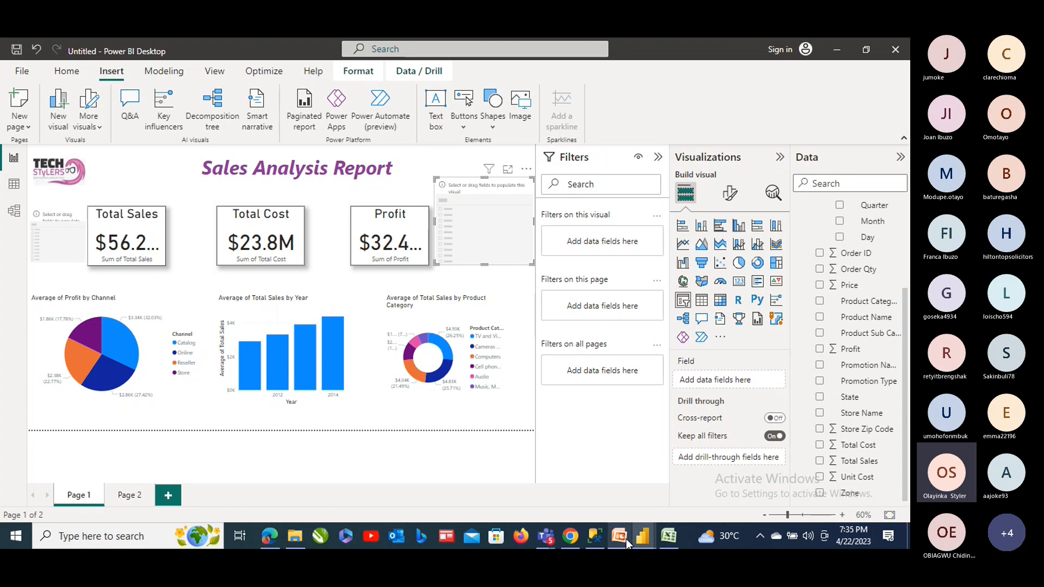
# Assign the Year level of the Order Date hierarchy to the slicer beside the Profit card
pyautogui.moveTo(616, 538)
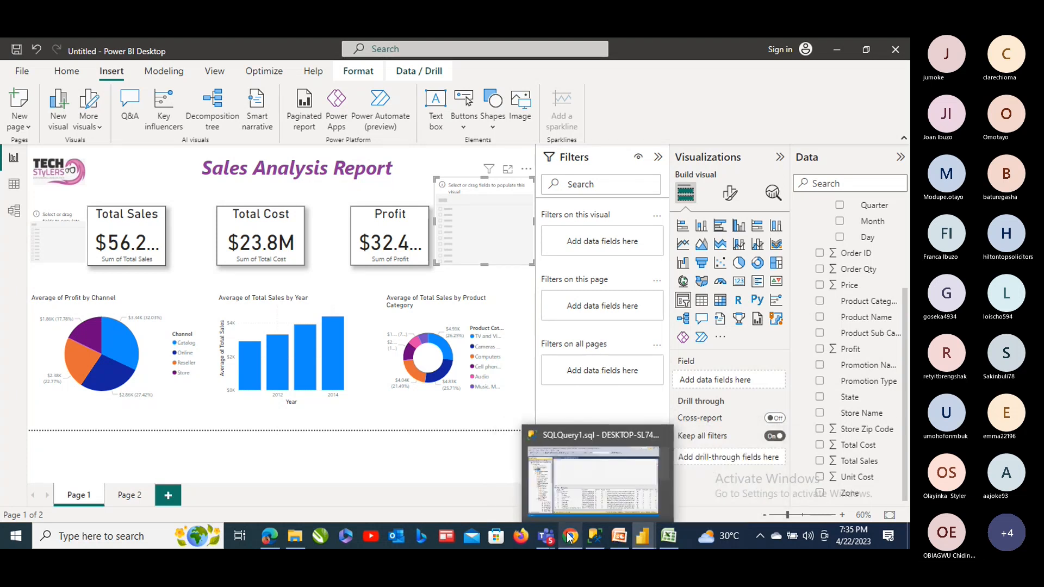
pyautogui.moveTo(546, 537)
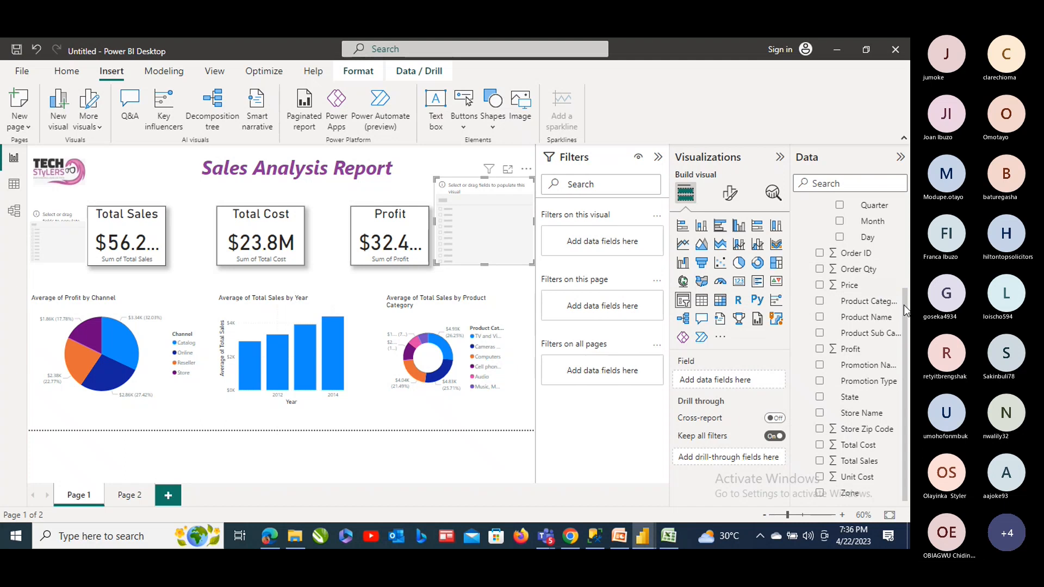
pyautogui.scroll(3, 904, 305)
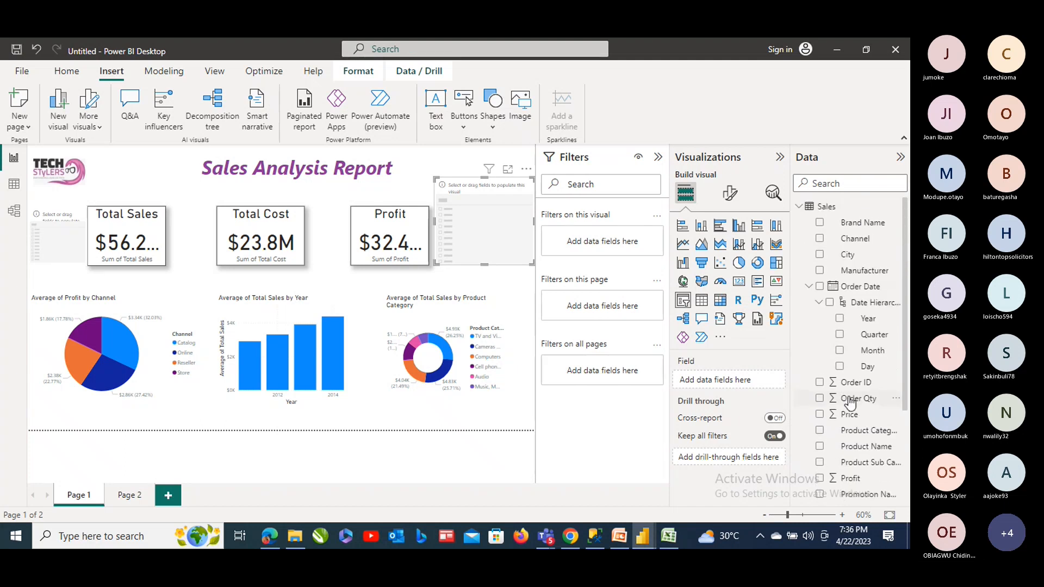
pyautogui.click(840, 320)
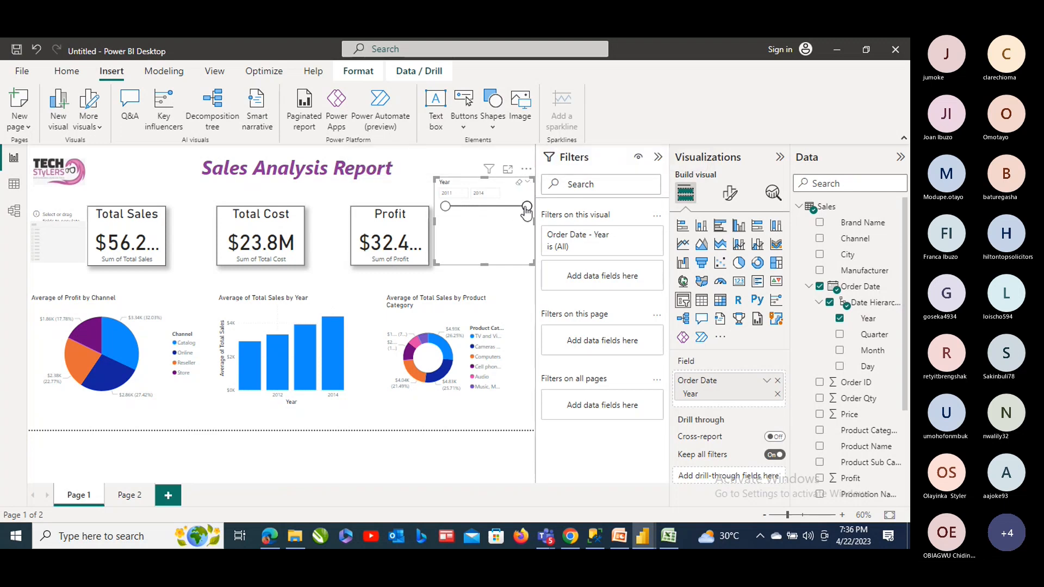
# Try the Year slicer by ending its range at 2013 and 2012, and restore the end year to 2014
pyautogui.click(446, 195)
pyautogui.click(442, 194)
pyautogui.moveTo(527, 206); pyautogui.dragTo(501, 207)
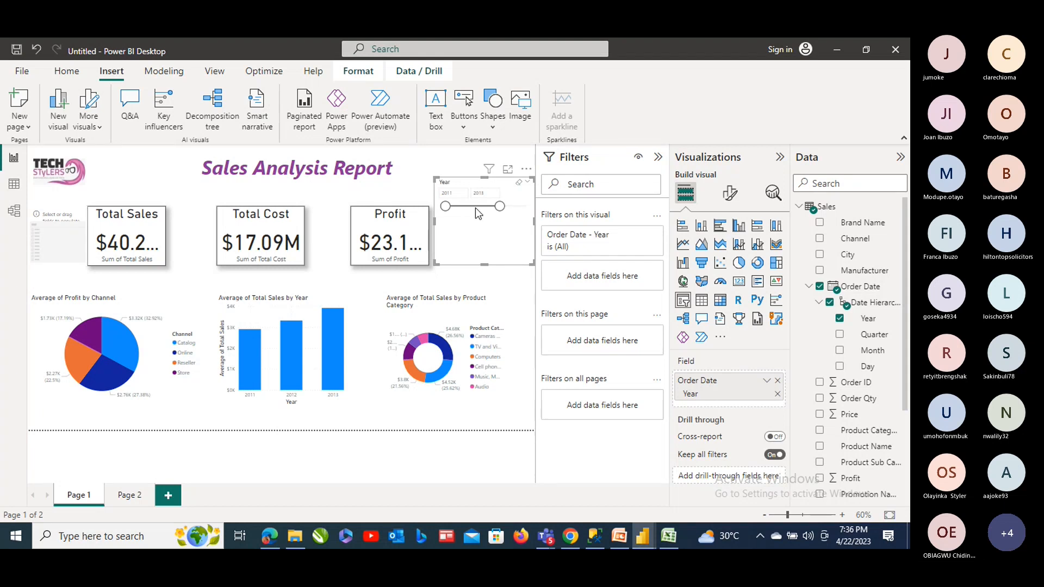
pyautogui.moveTo(500, 207); pyautogui.dragTo(473, 207)
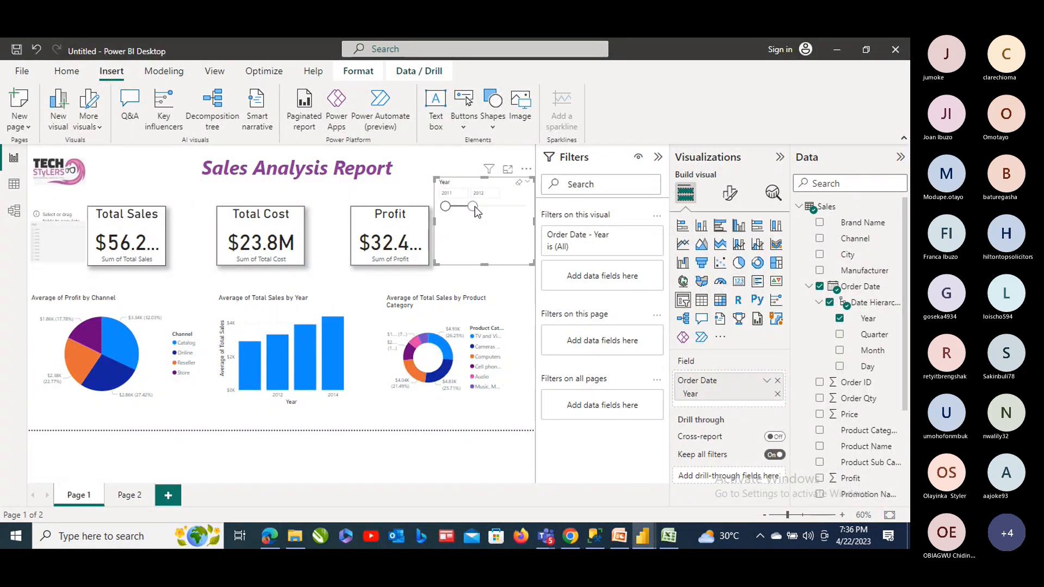
pyautogui.moveTo(480, 213); pyautogui.dragTo(530, 213)
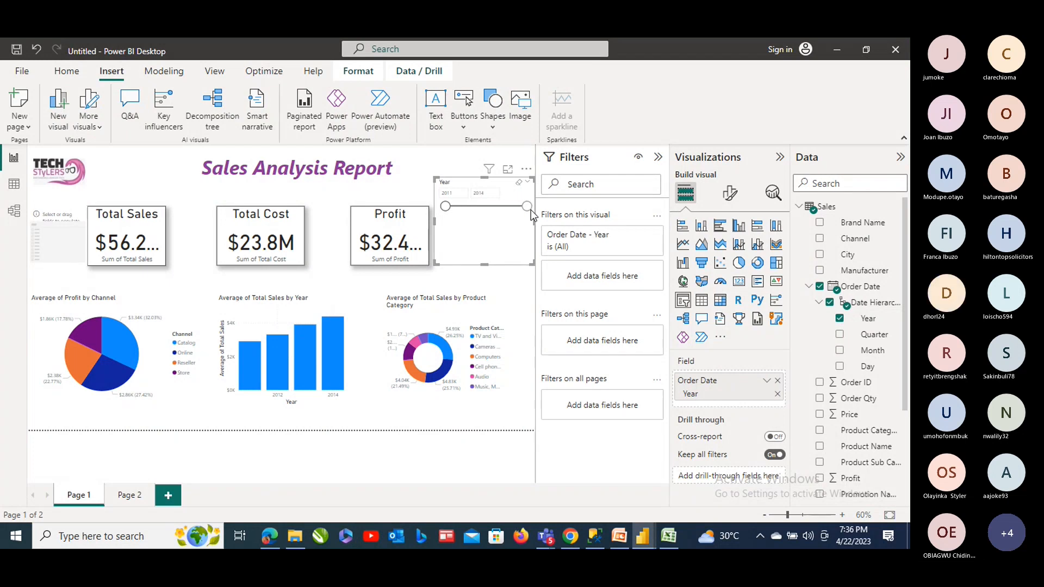
pyautogui.click(475, 194)
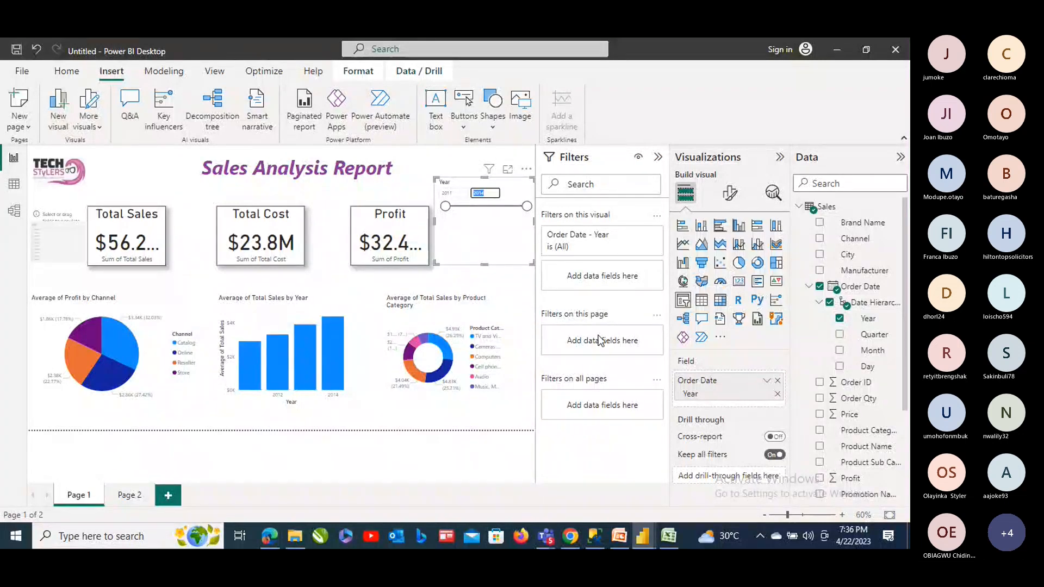
# Set the filter type of the Year slicer's Order Date - Year filter to Basic filtering
pyautogui.click(639, 237)
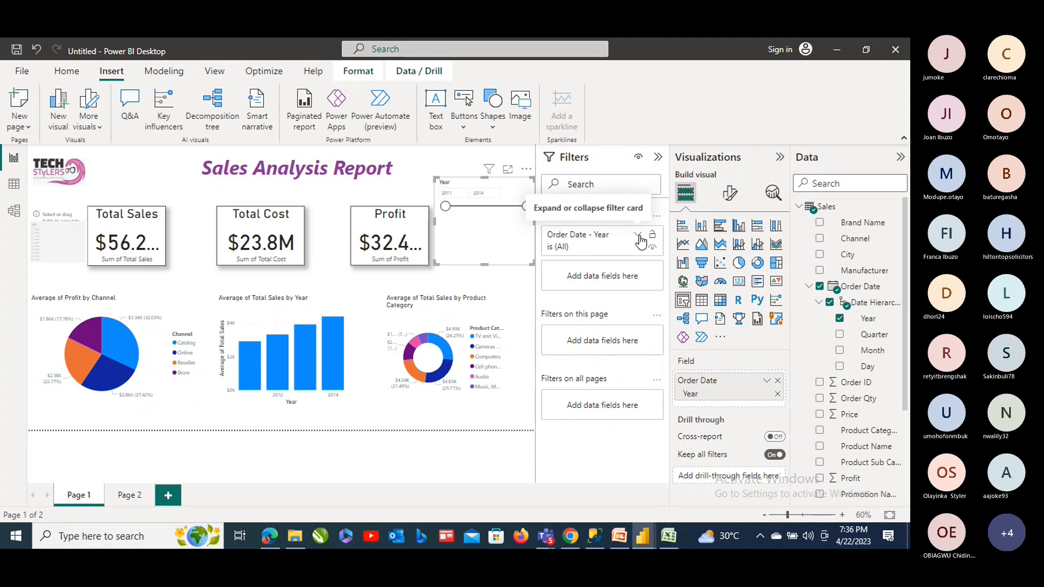
pyautogui.click(639, 238)
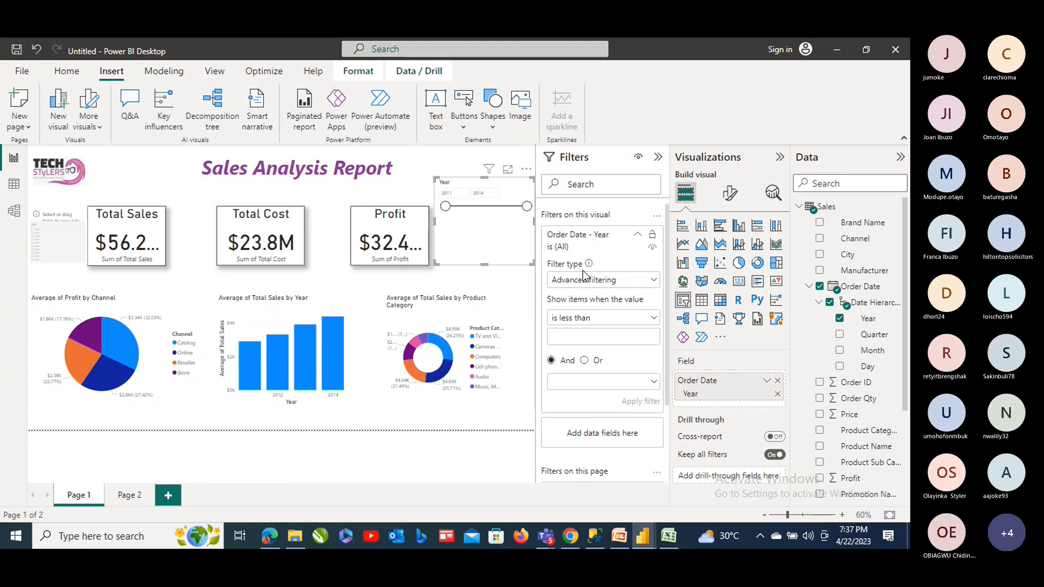
pyautogui.click(652, 282)
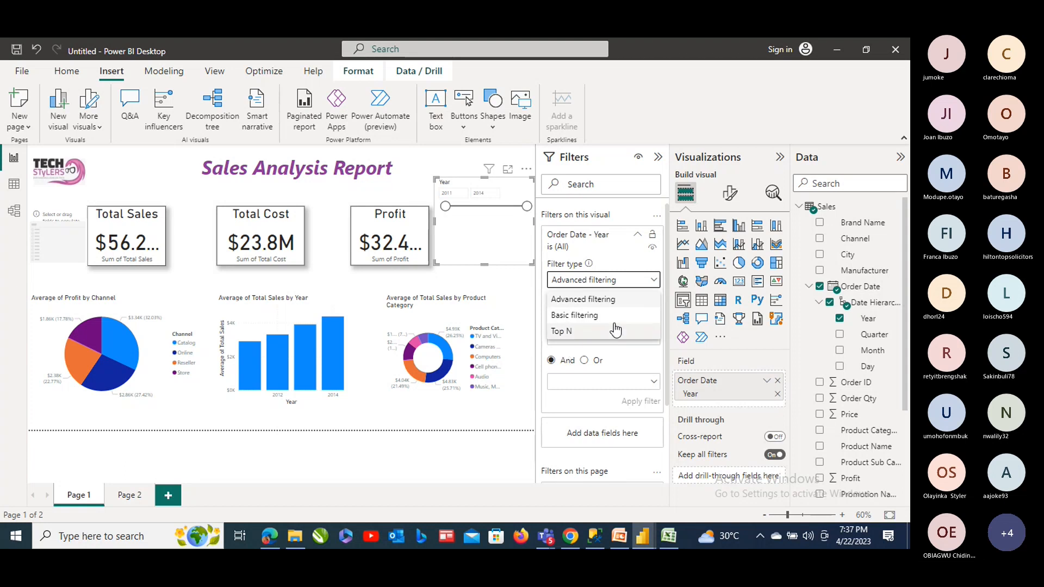
pyautogui.click(571, 317)
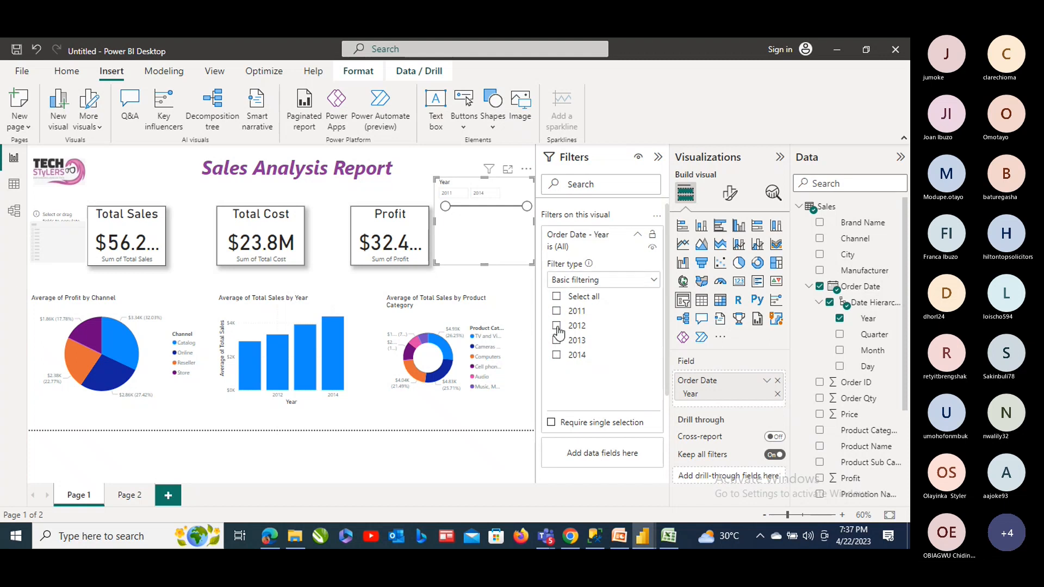
# Try the slicer's year filter with 2012 alone, 2013 alone, added years one by one, and all years selected
pyautogui.click(557, 326)
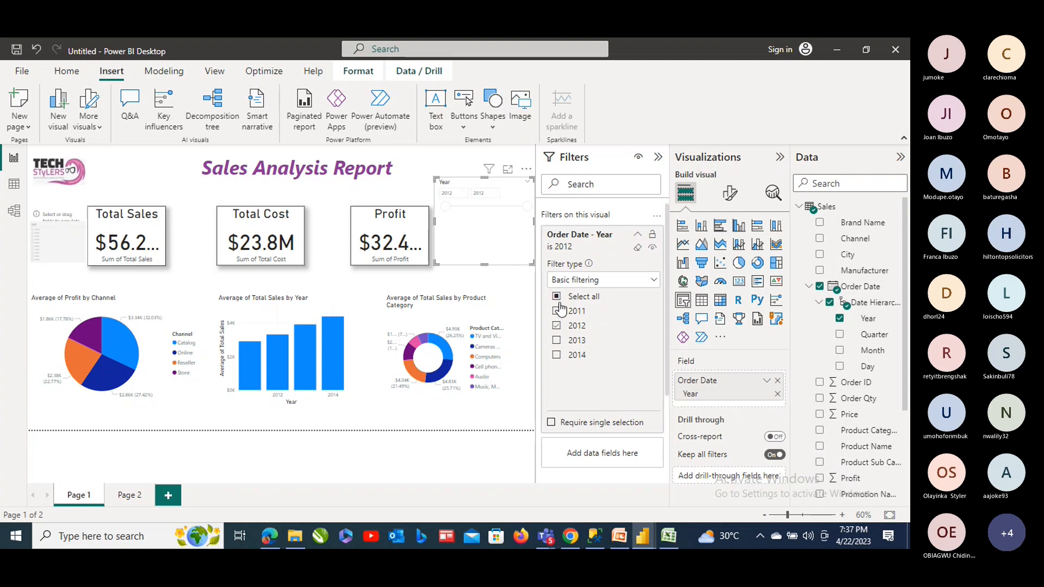
pyautogui.click(556, 326)
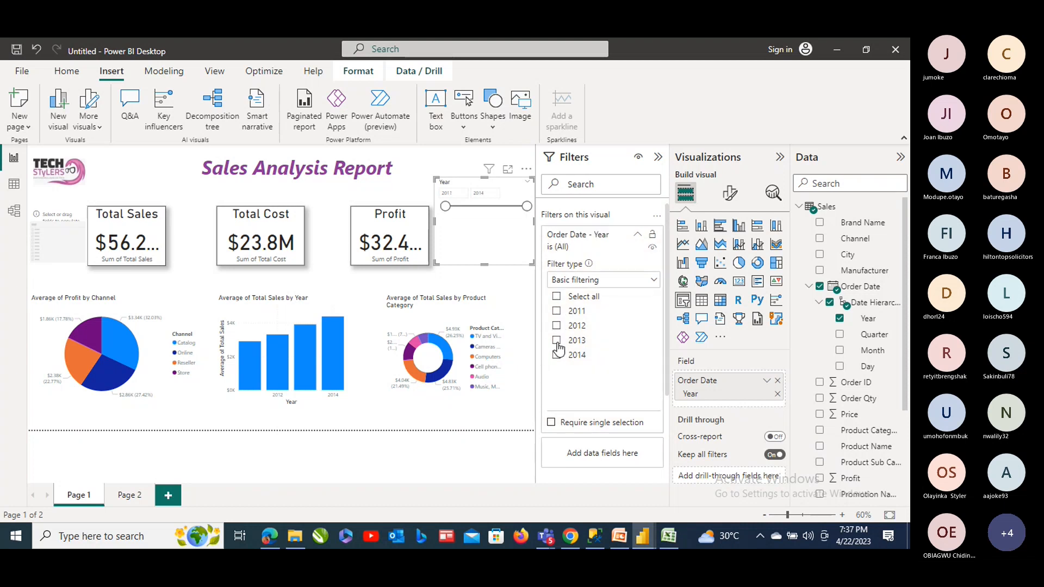
pyautogui.click(557, 341)
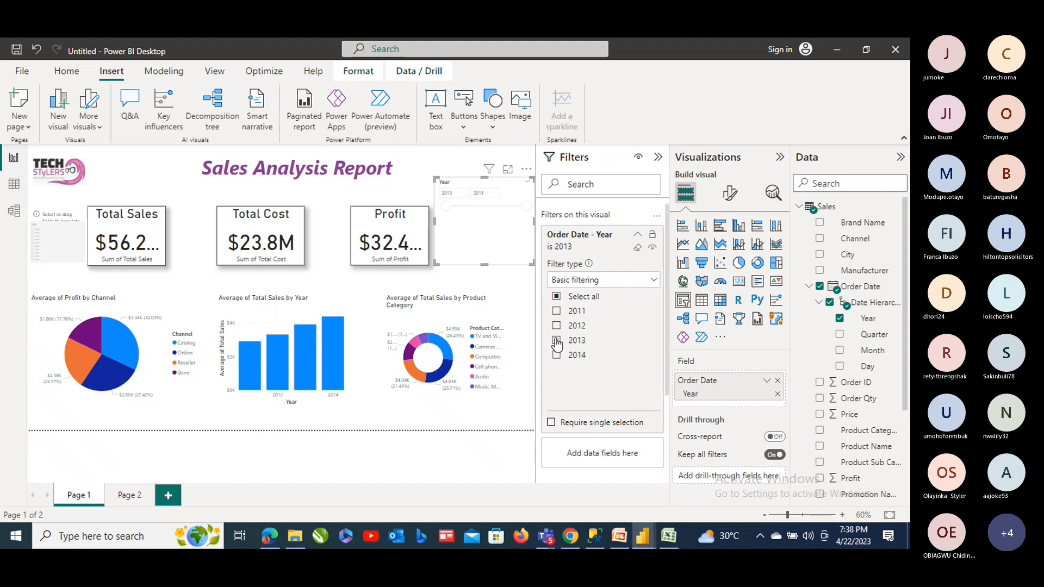
pyautogui.click(556, 355)
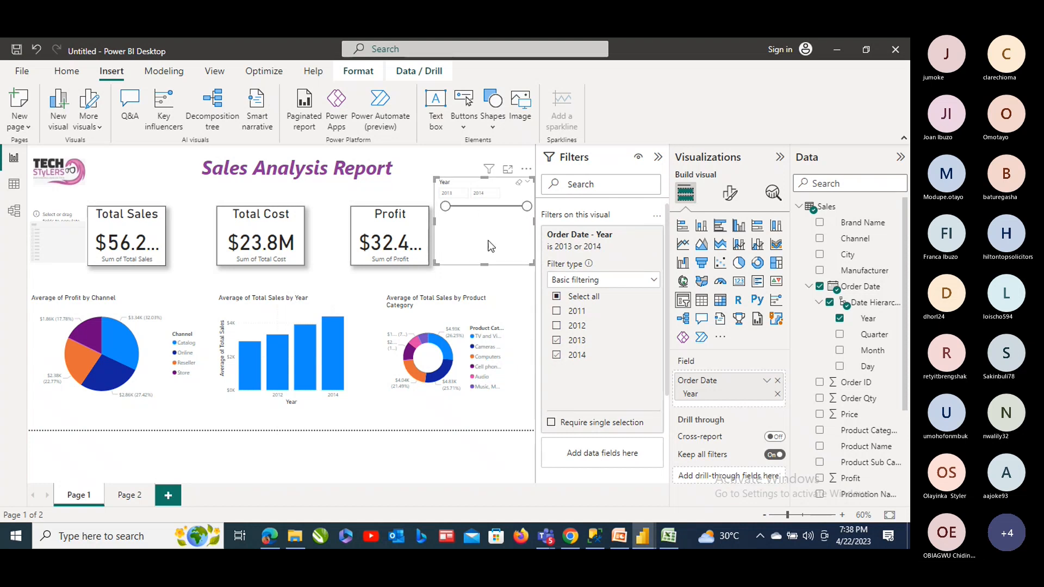
pyautogui.click(556, 313)
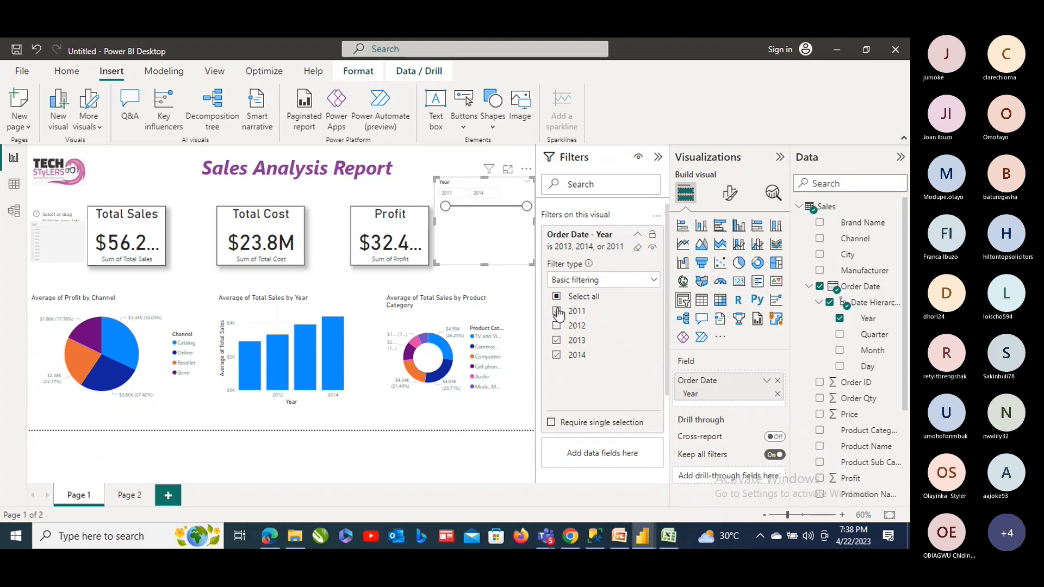
pyautogui.click(555, 326)
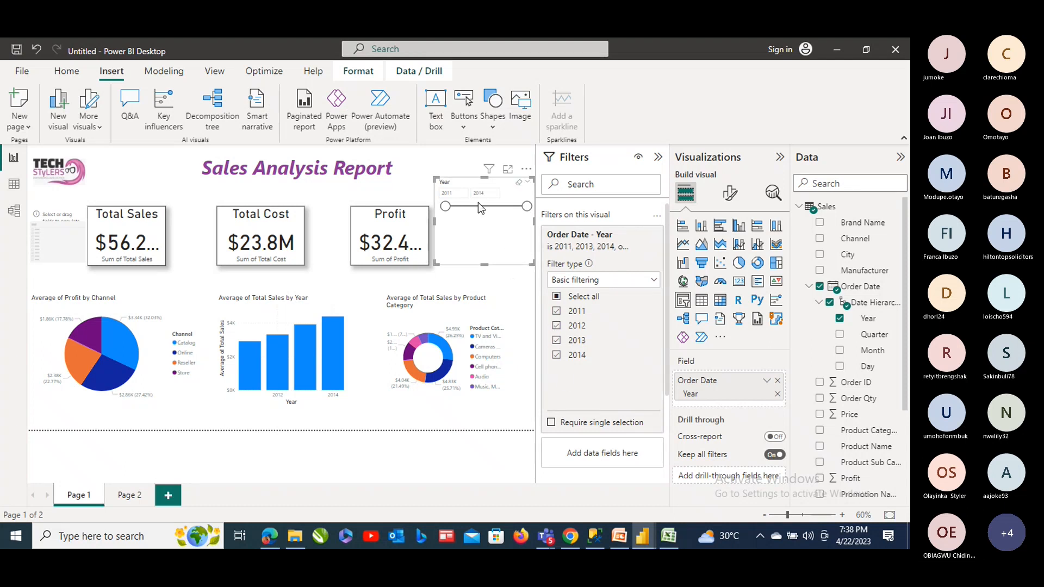
pyautogui.click(556, 297)
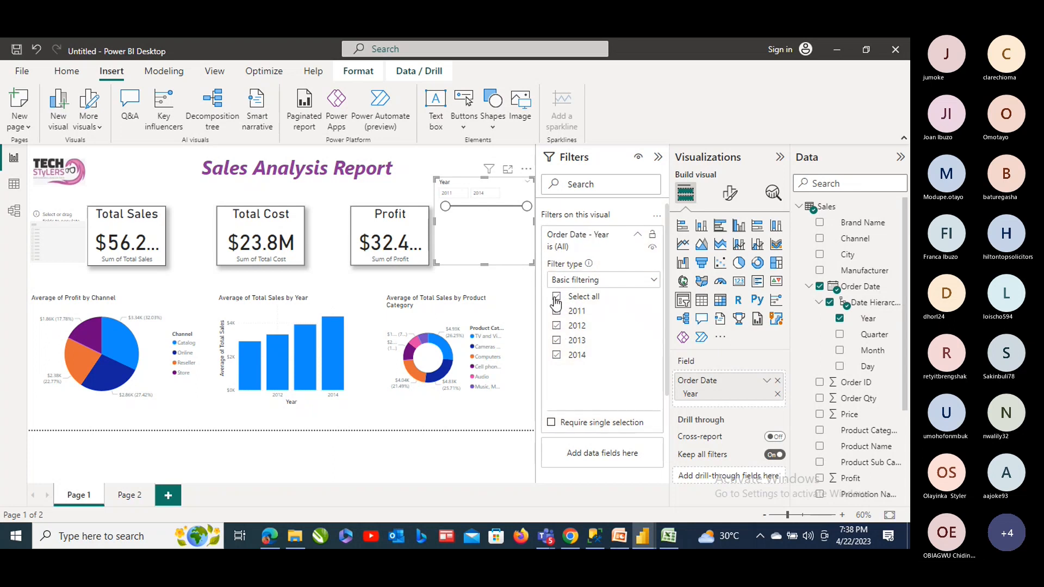
# Limit the slicer's Order Date - Year filter to 2014, 2011 and 2012
pyautogui.click(556, 356)
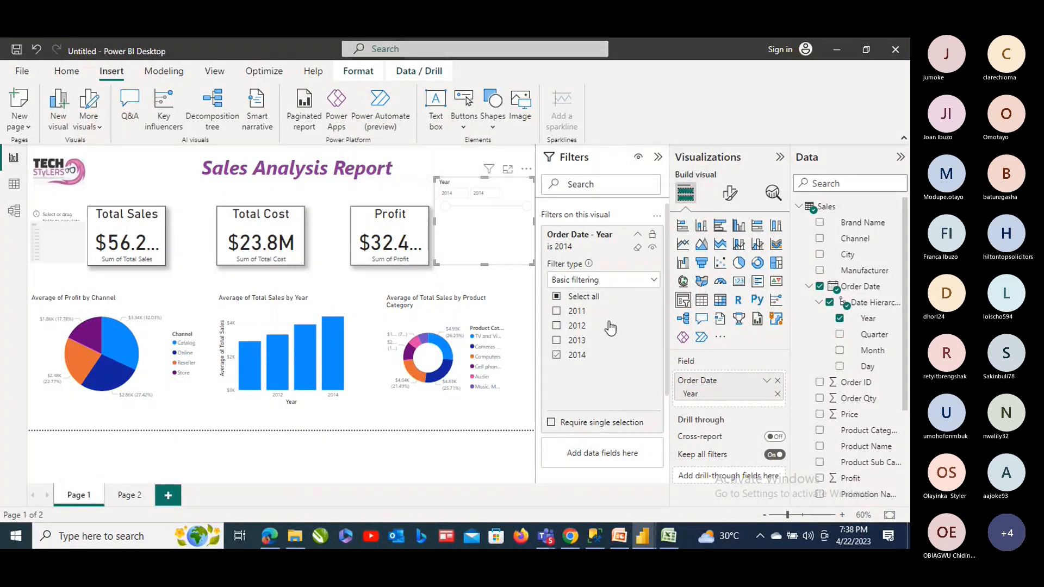
pyautogui.click(557, 311)
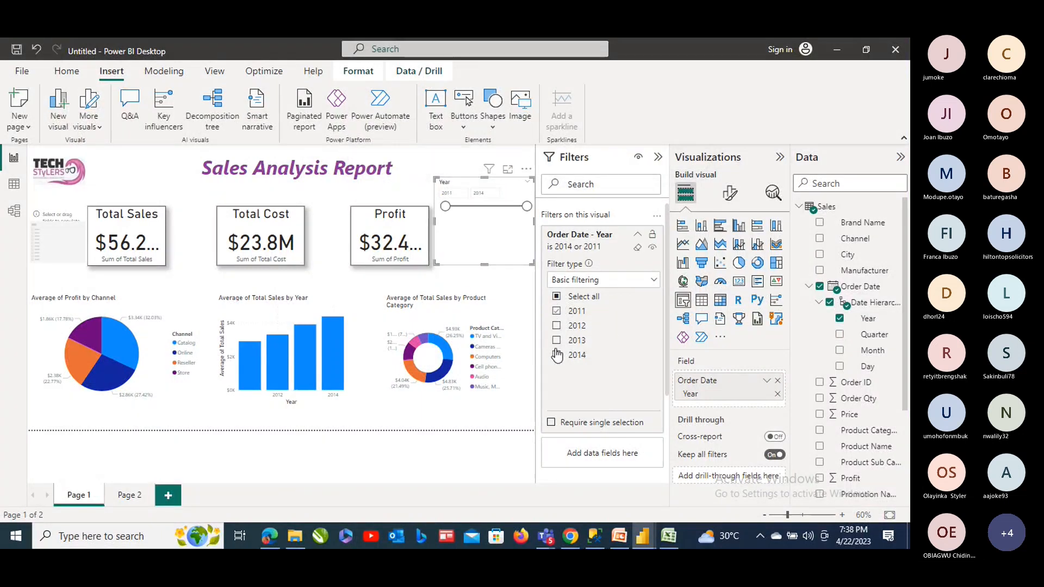
pyautogui.click(556, 326)
# Review the city profit map on Page 2, and apply the Bloom theme to the report back on Page 1
pyautogui.click(134, 496)
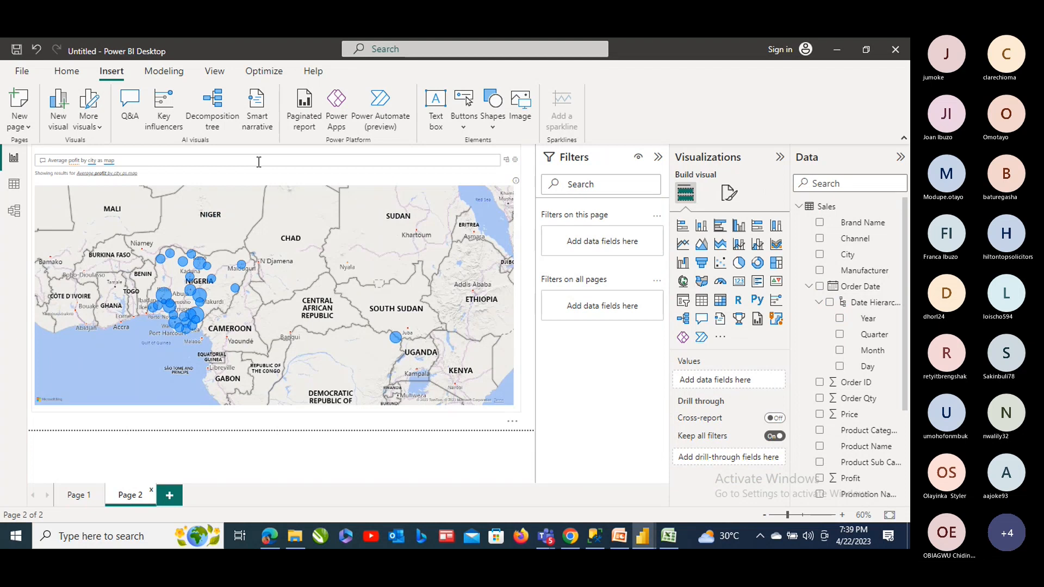
pyautogui.click(76, 496)
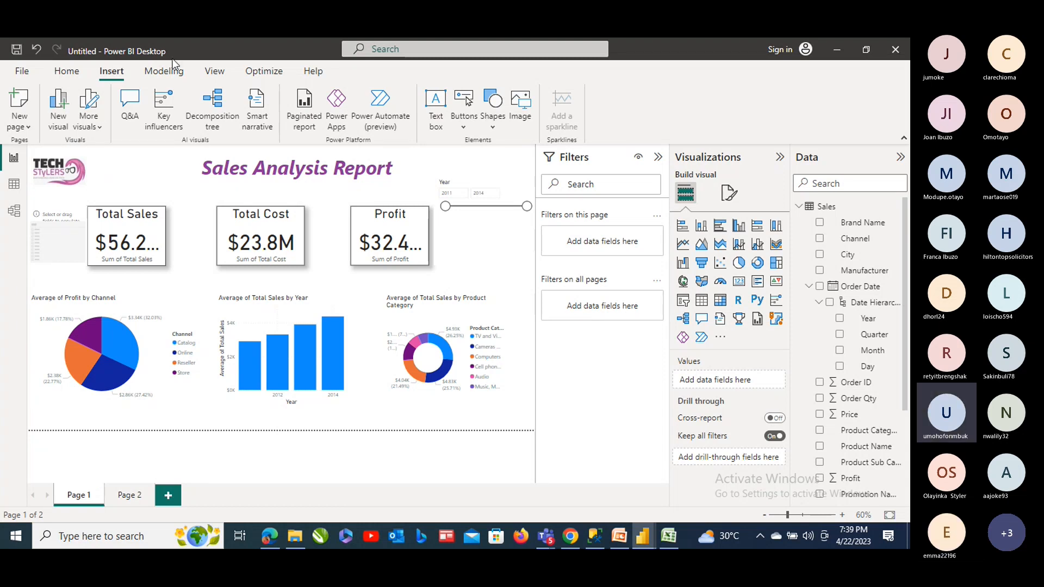
pyautogui.click(214, 72)
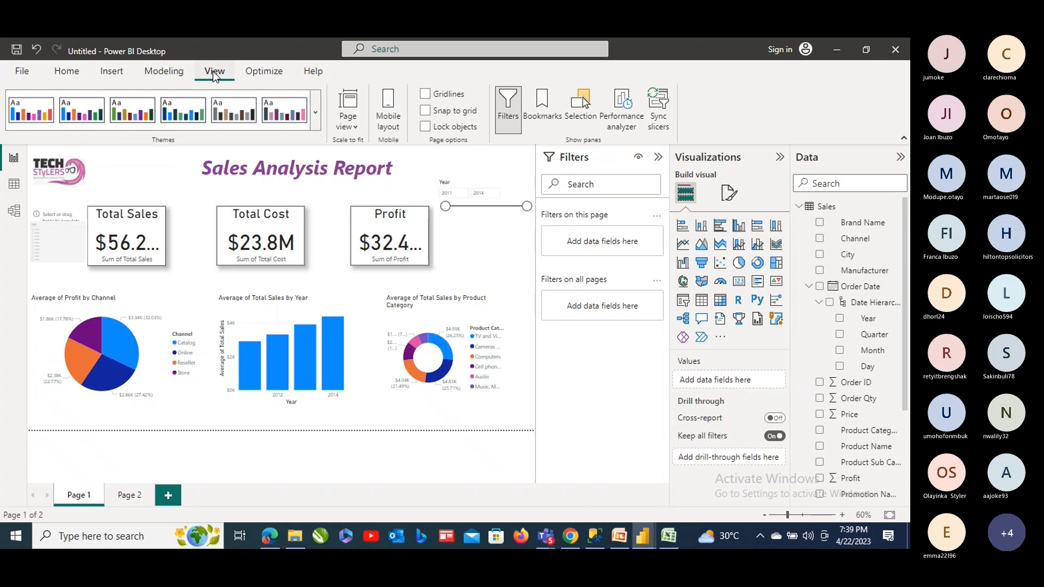
pyautogui.click(314, 115)
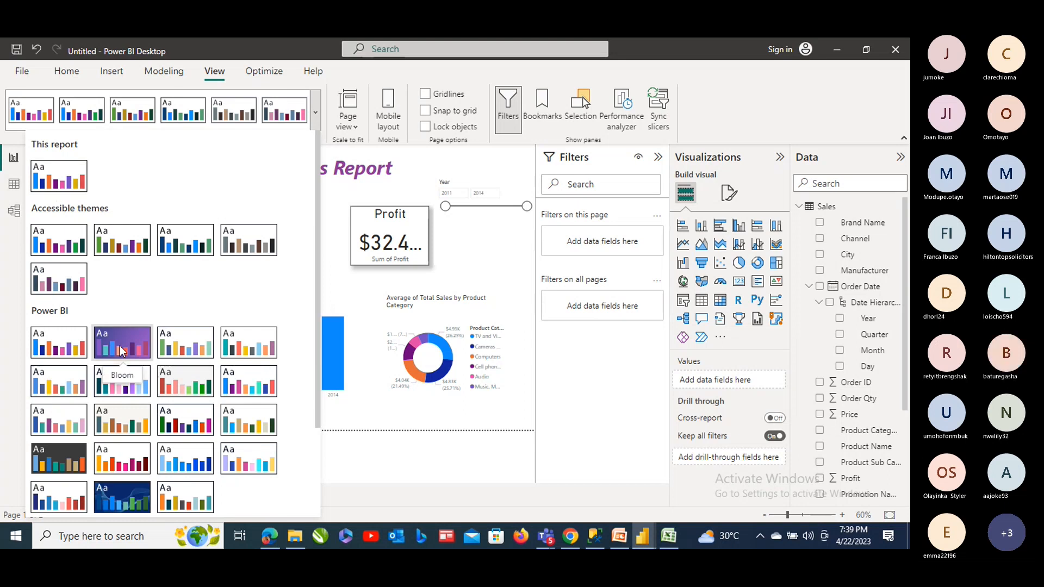
pyautogui.press('Escape')
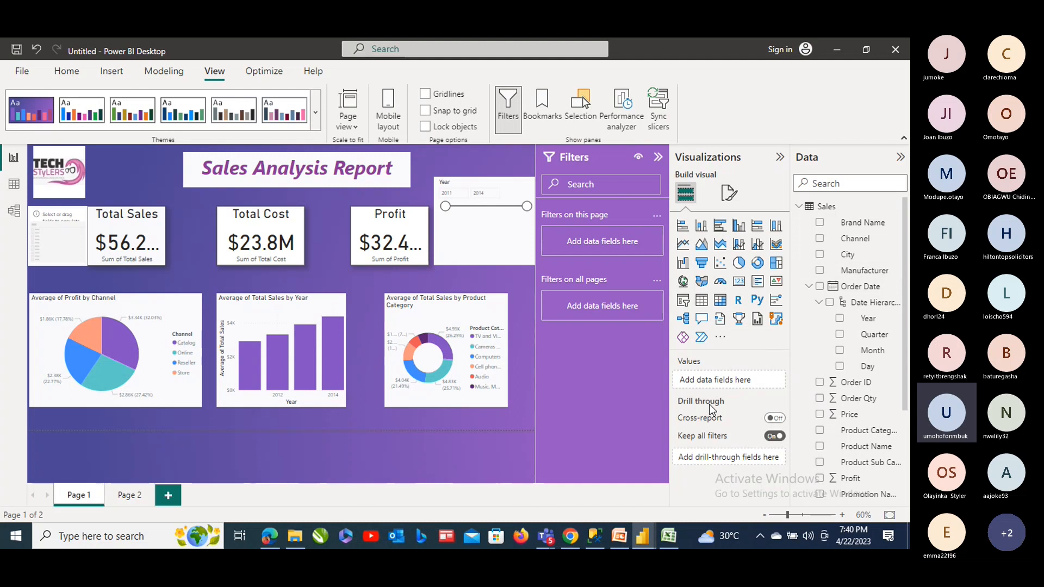
# Examine the Average of Profit by Channel pie chart in focus mode, and return to the report
pyautogui.moveTo(710, 405)
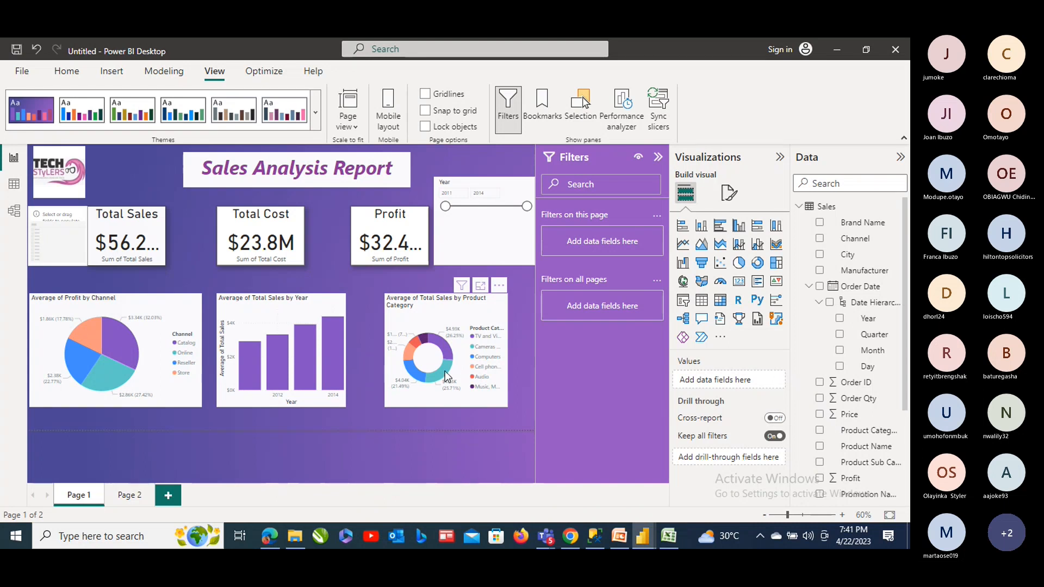
pyautogui.moveTo(445, 371)
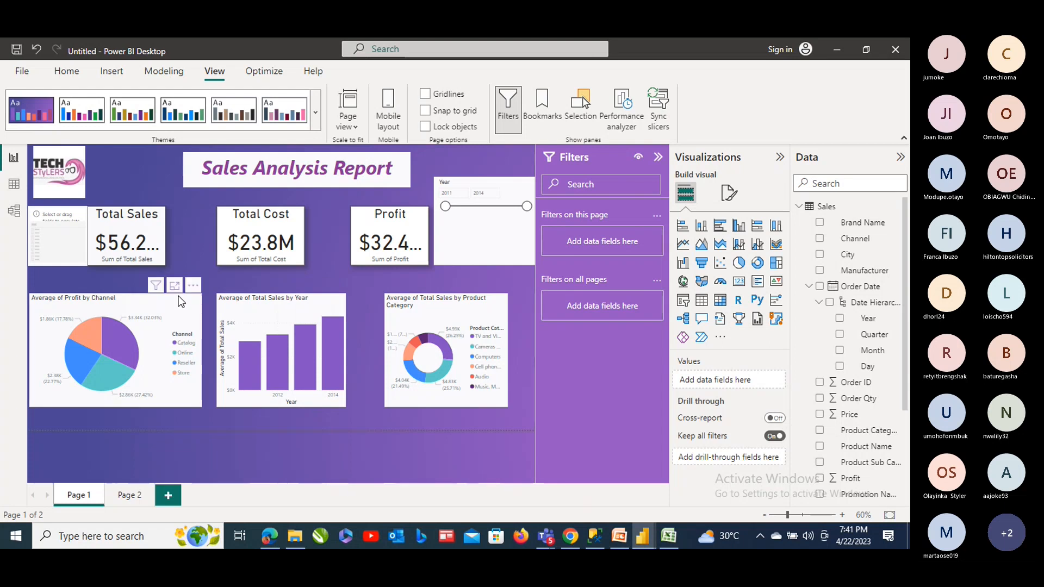
pyautogui.click(174, 285)
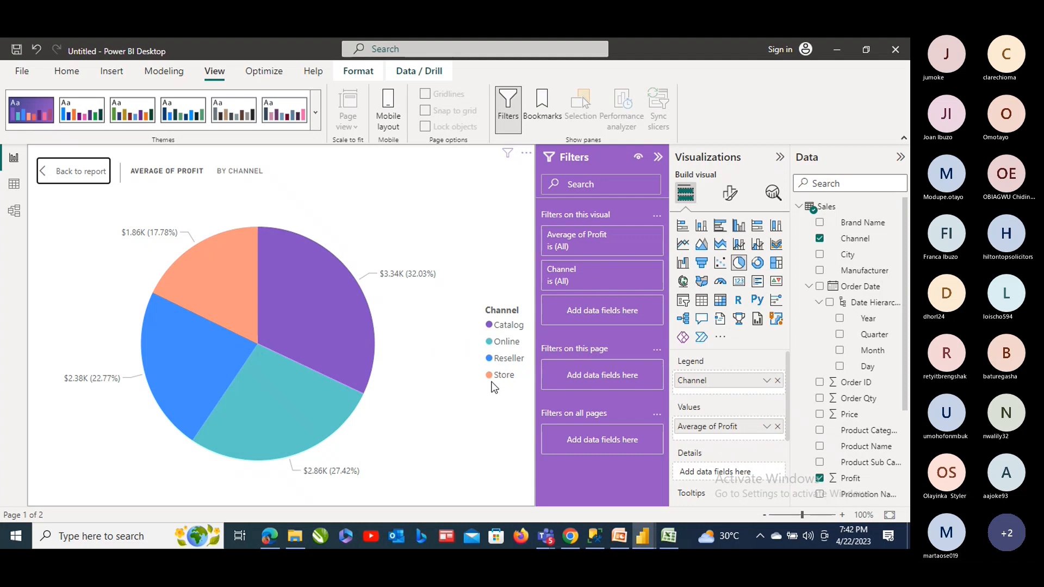
pyautogui.moveTo(280, 261)
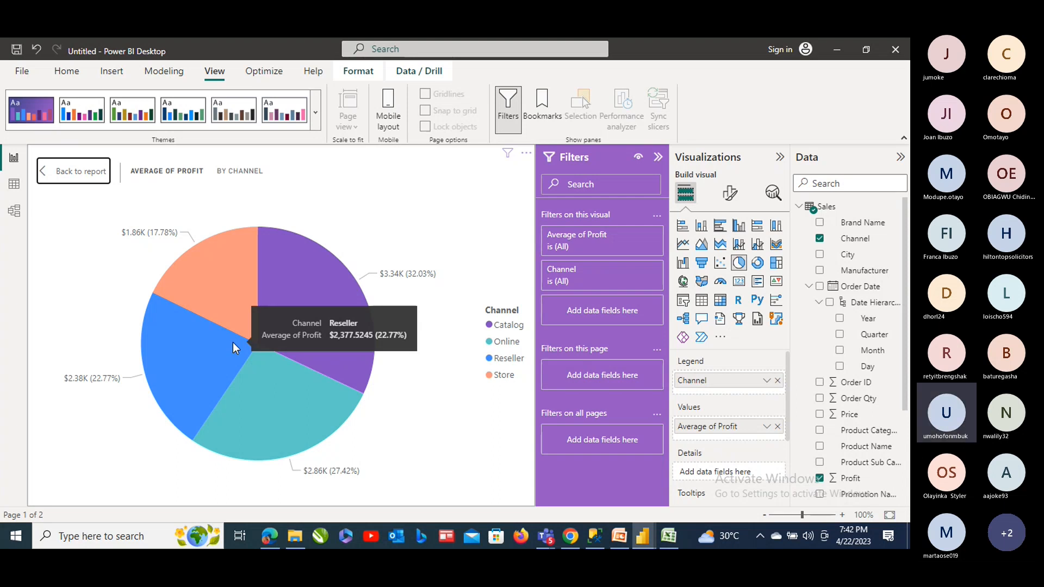
pyautogui.click(42, 177)
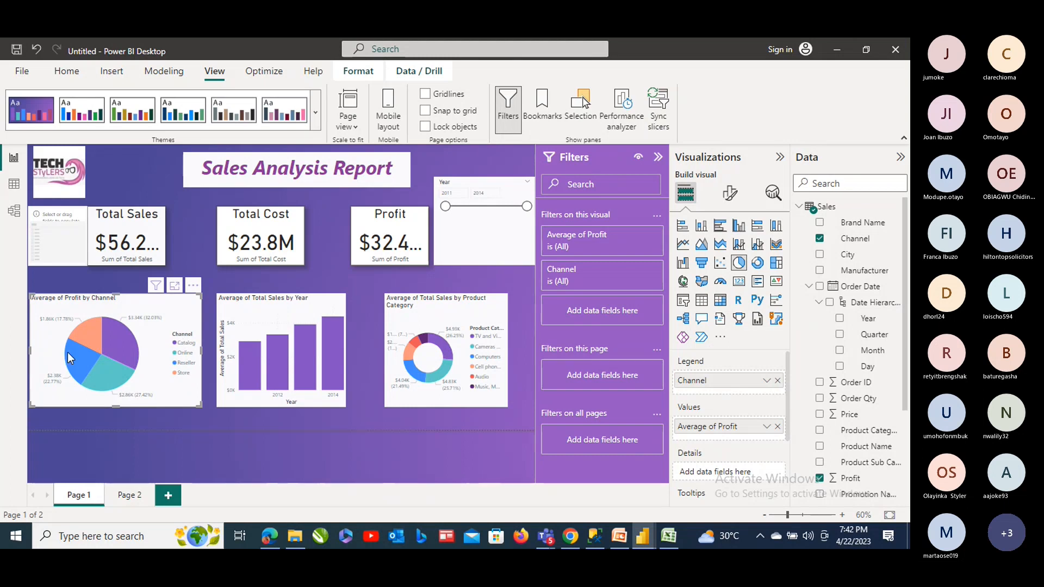
# Cross-filter the page's cards and charts by the Catalog slice of the Average of Profit by Channel pie chart
pyautogui.moveTo(105, 330)
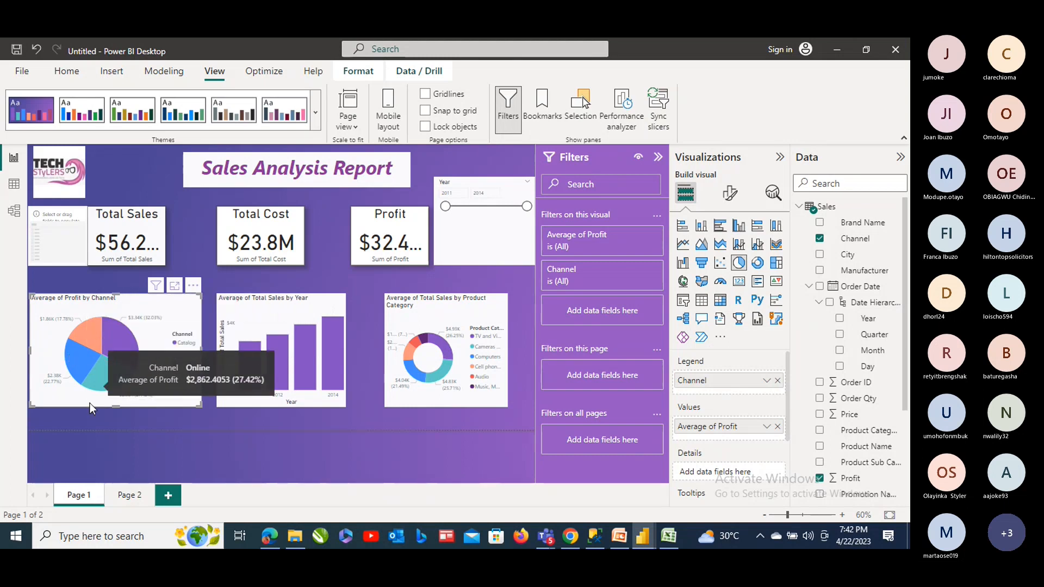
pyautogui.moveTo(112, 350)
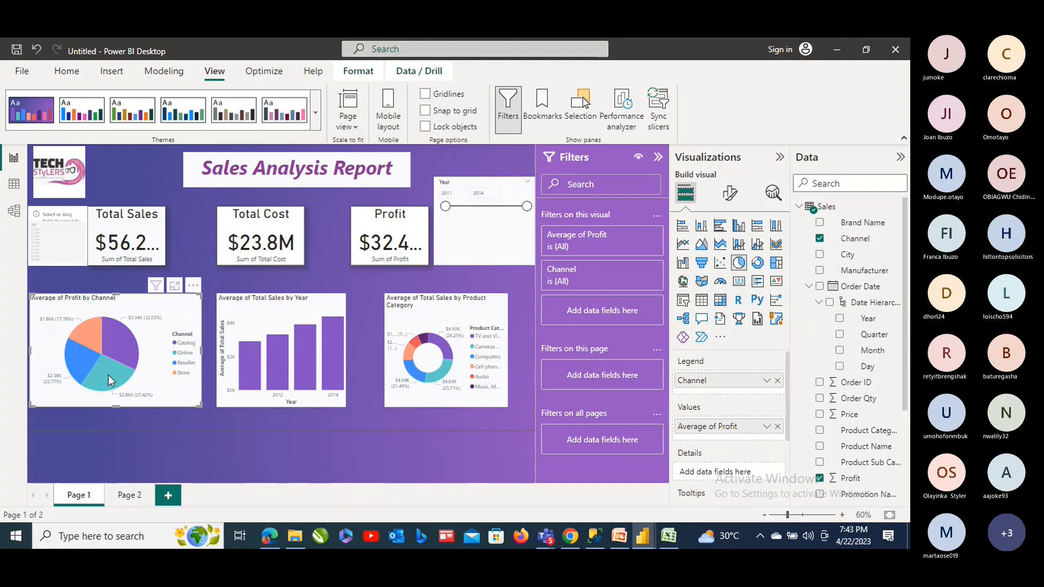
pyautogui.moveTo(106, 378)
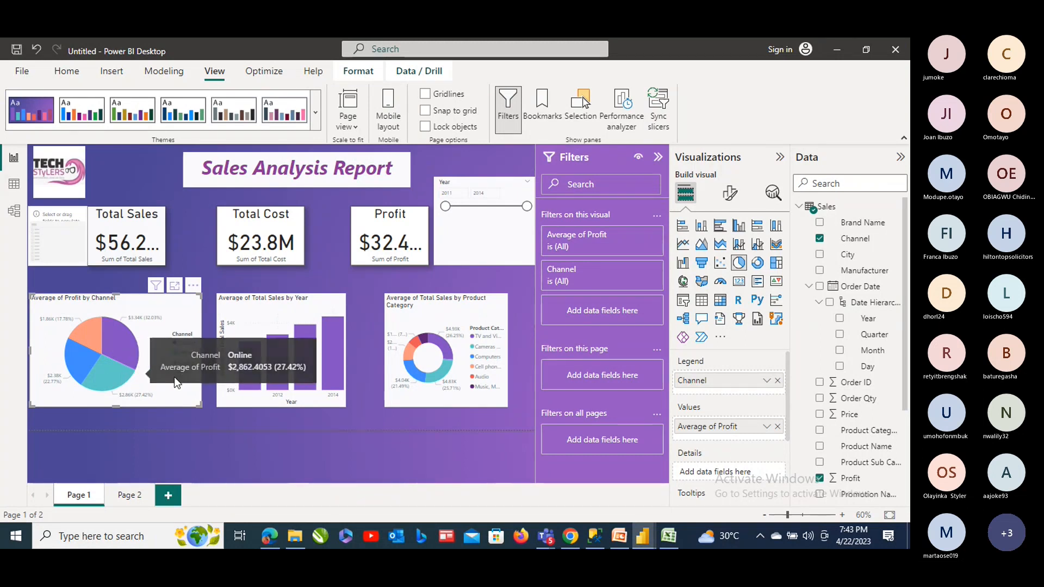
pyautogui.click(106, 353)
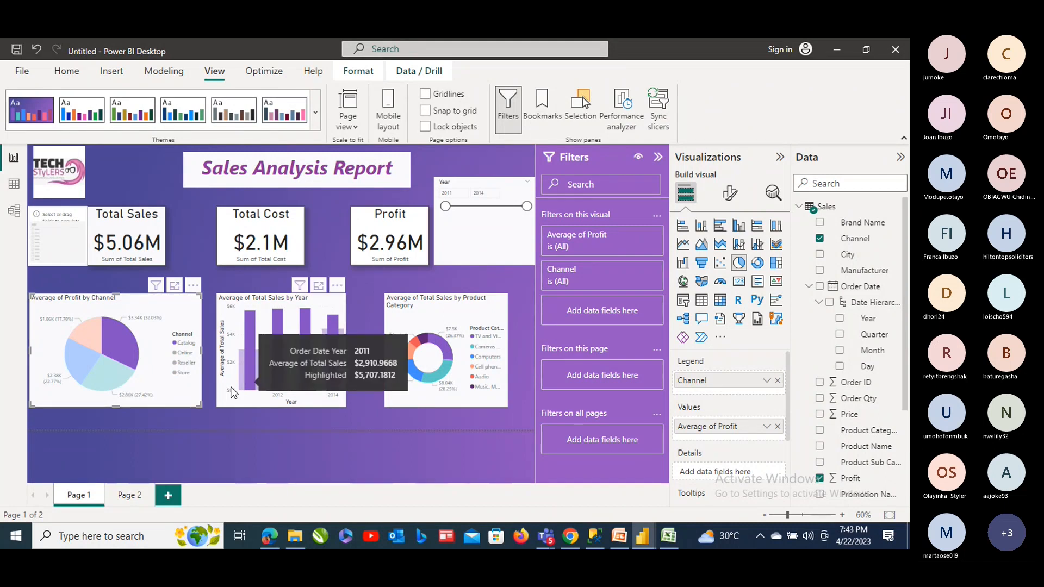
pyautogui.click(178, 252)
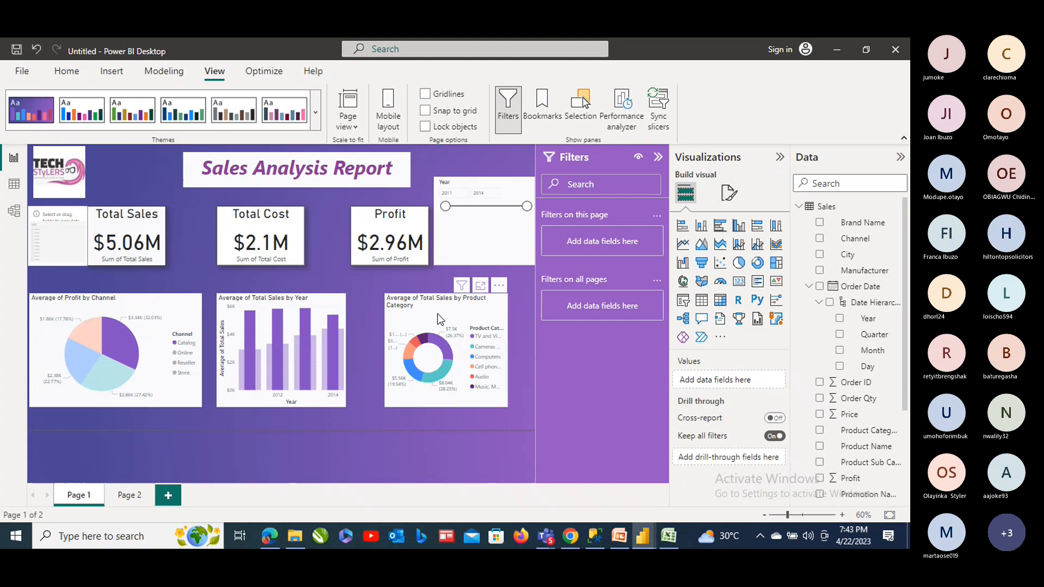
# Examine the Average of Total Sales by Product Category donut chart in focus mode, and return to the report
pyautogui.click(480, 286)
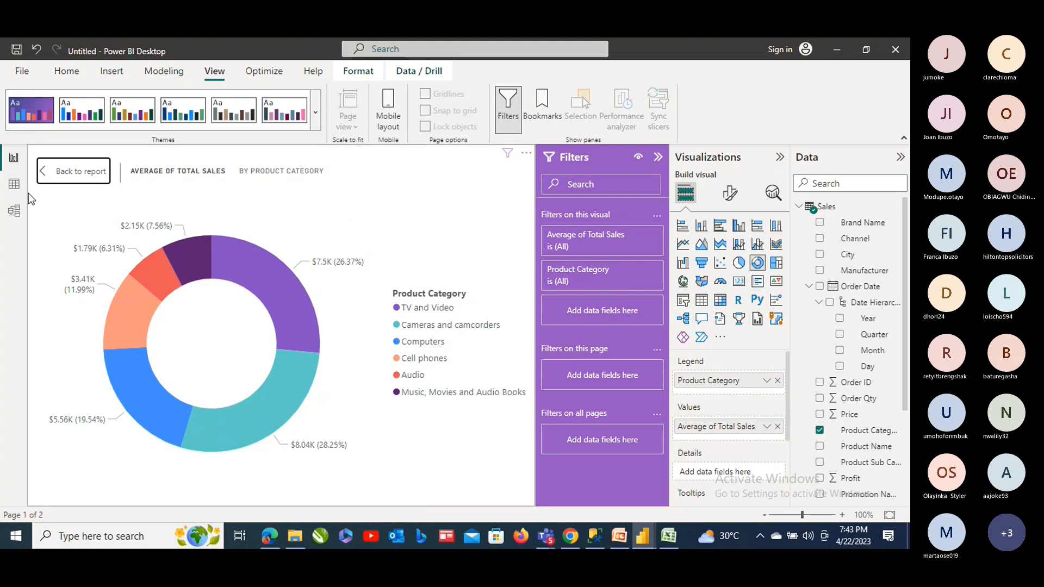
pyautogui.click(43, 171)
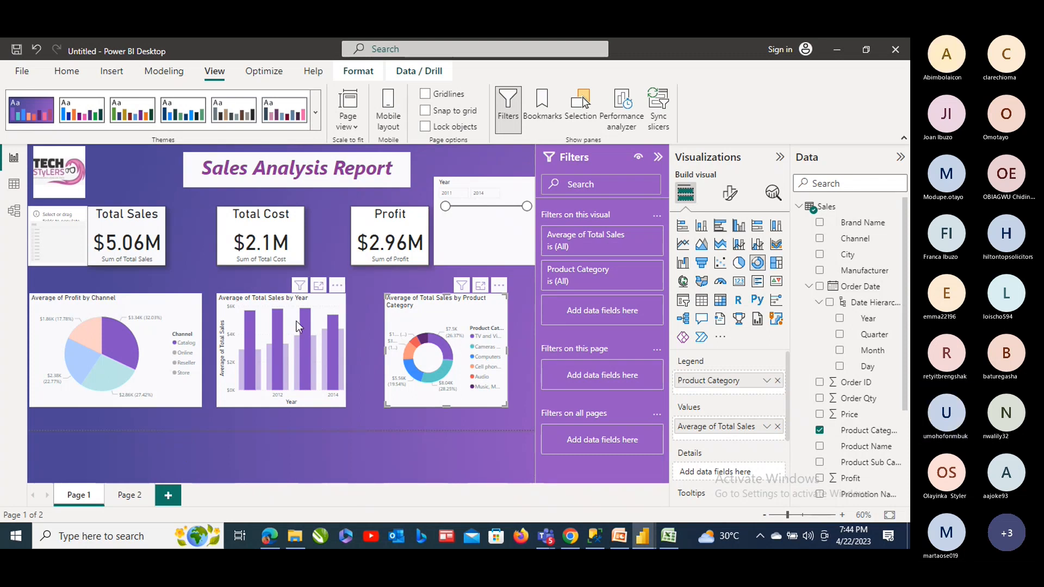
pyautogui.click(334, 273)
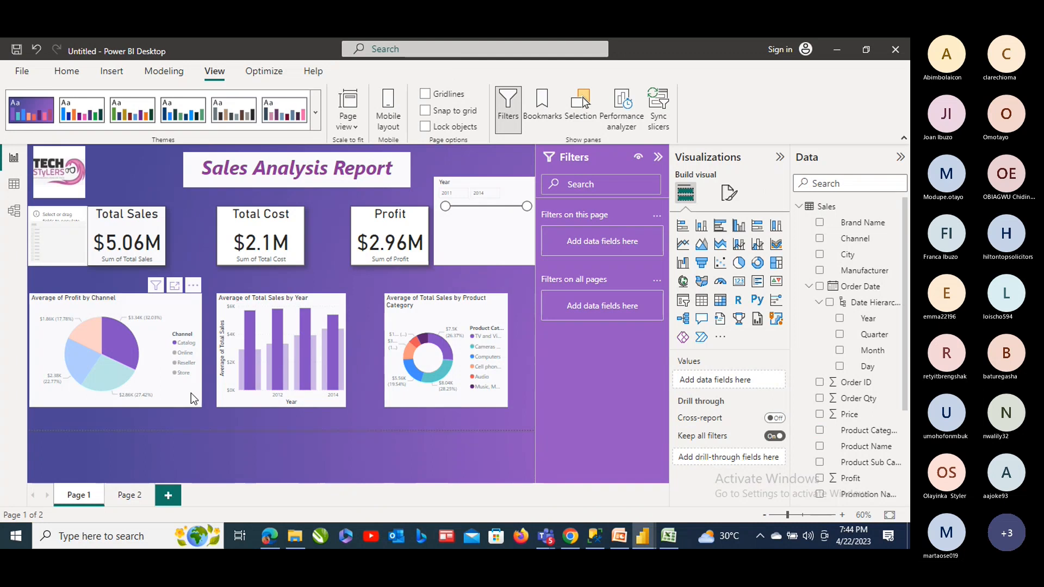
# Clear the Catalog cross-filter from the Average of Profit by Channel pie chart and apply it again
pyautogui.click(122, 358)
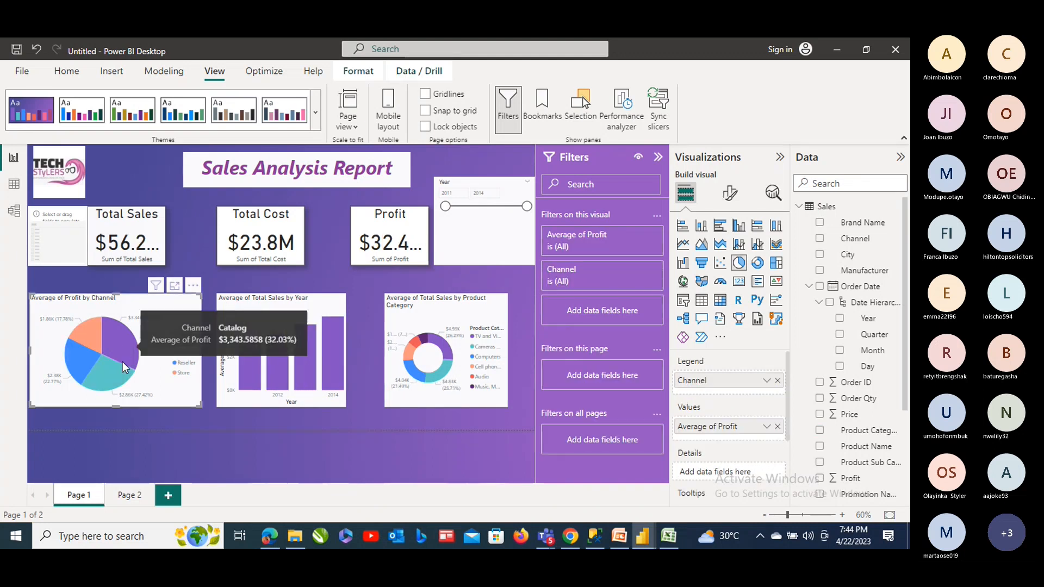
pyautogui.click(128, 344)
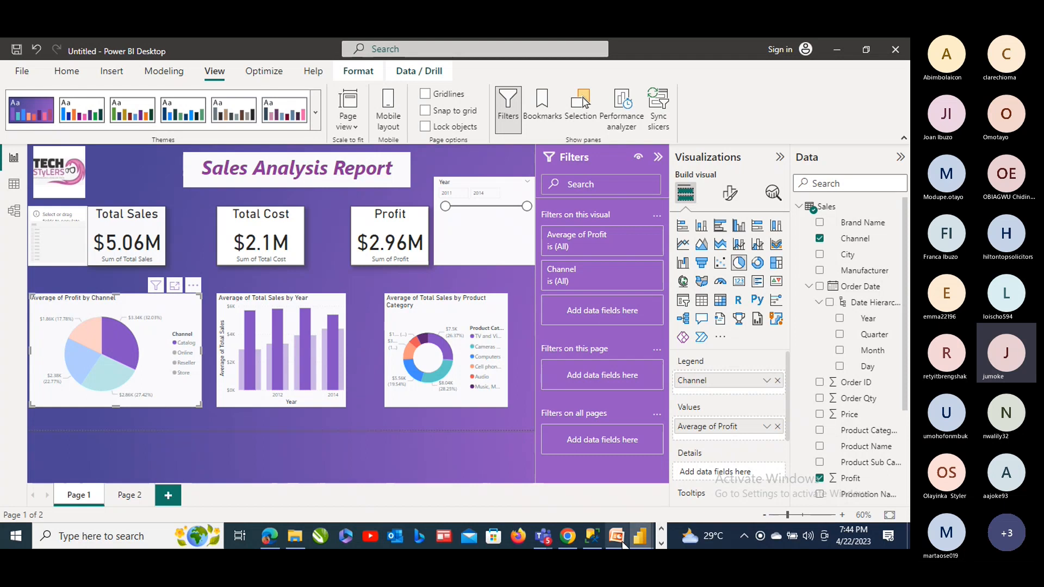
# View the separate Sales report window, and inspect the Sales data table of the Untitled report before returning to its report page
pyautogui.moveTo(593, 537)
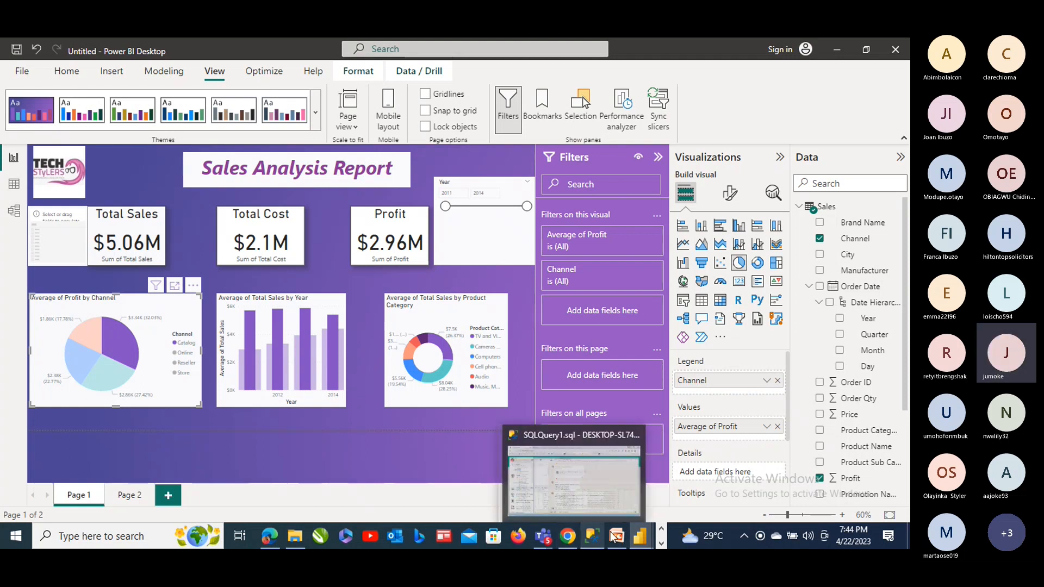
pyautogui.moveTo(640, 538)
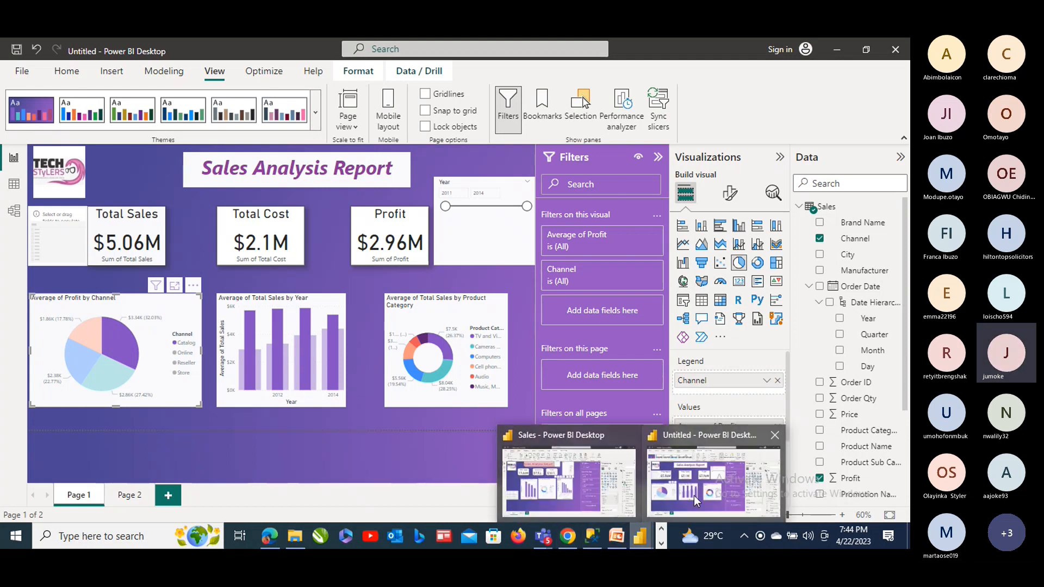
pyautogui.click(566, 489)
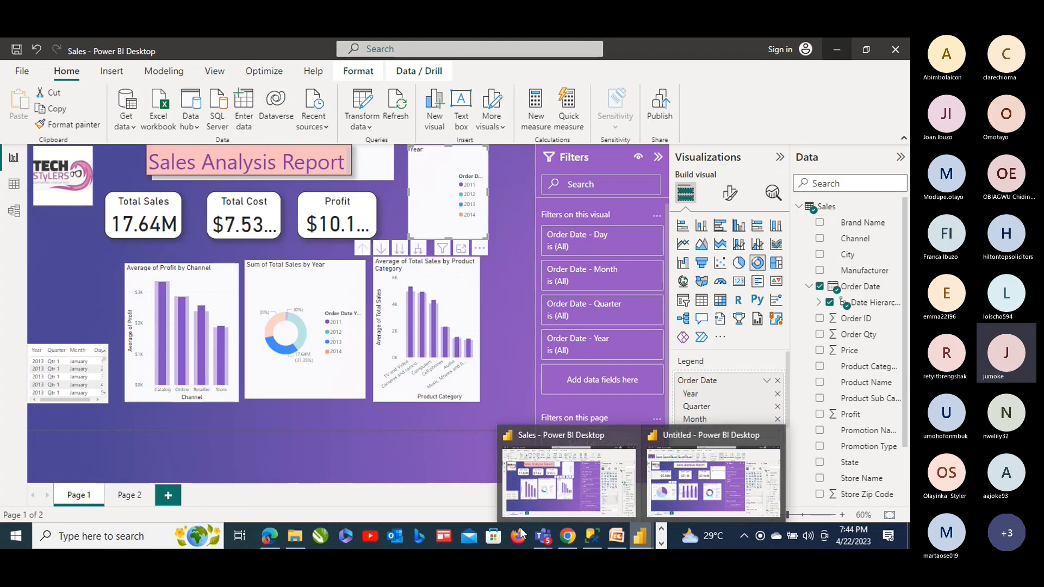
pyautogui.click(712, 478)
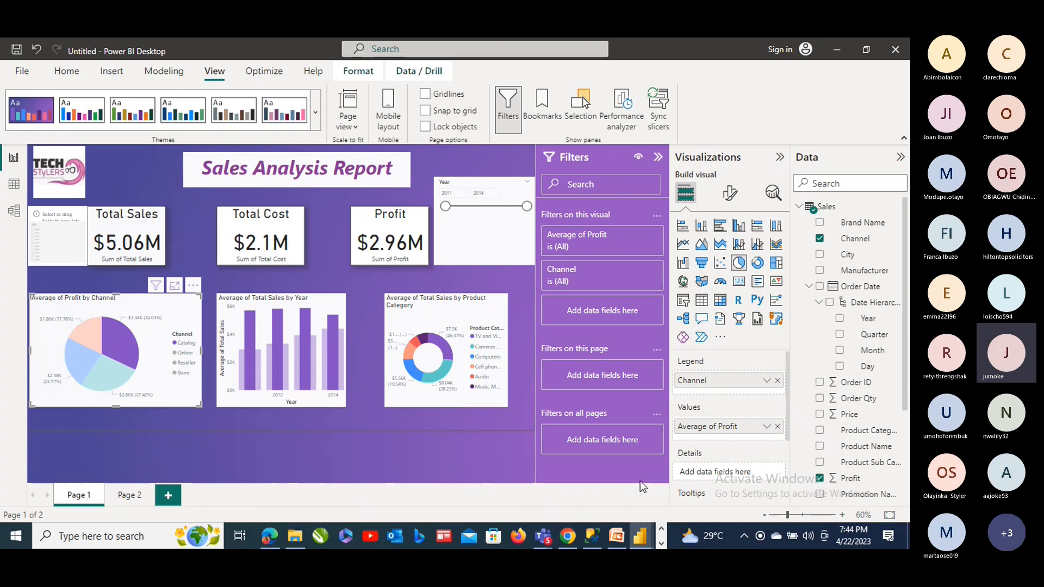
pyautogui.click(15, 187)
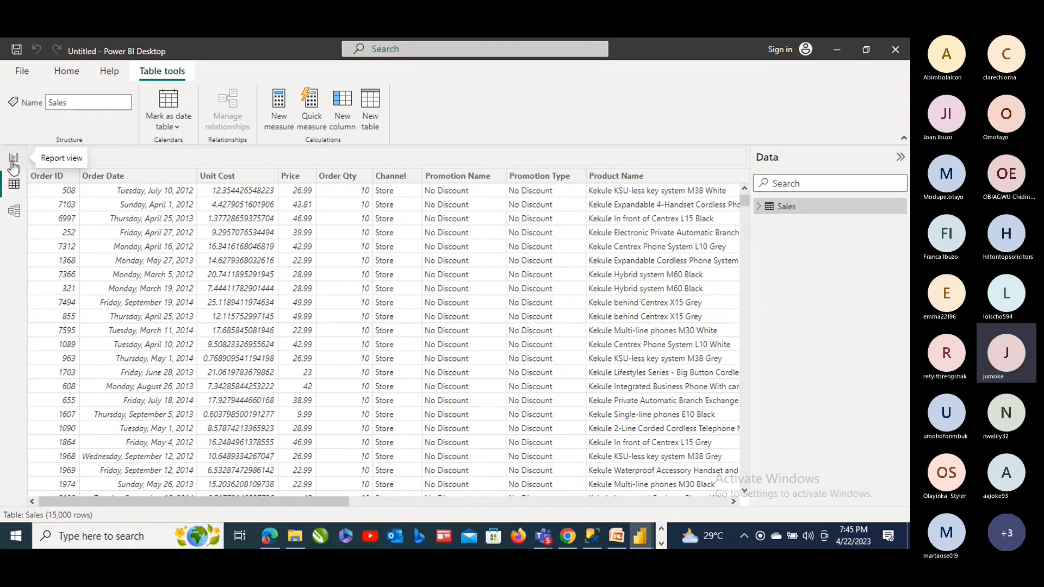
pyautogui.click(14, 158)
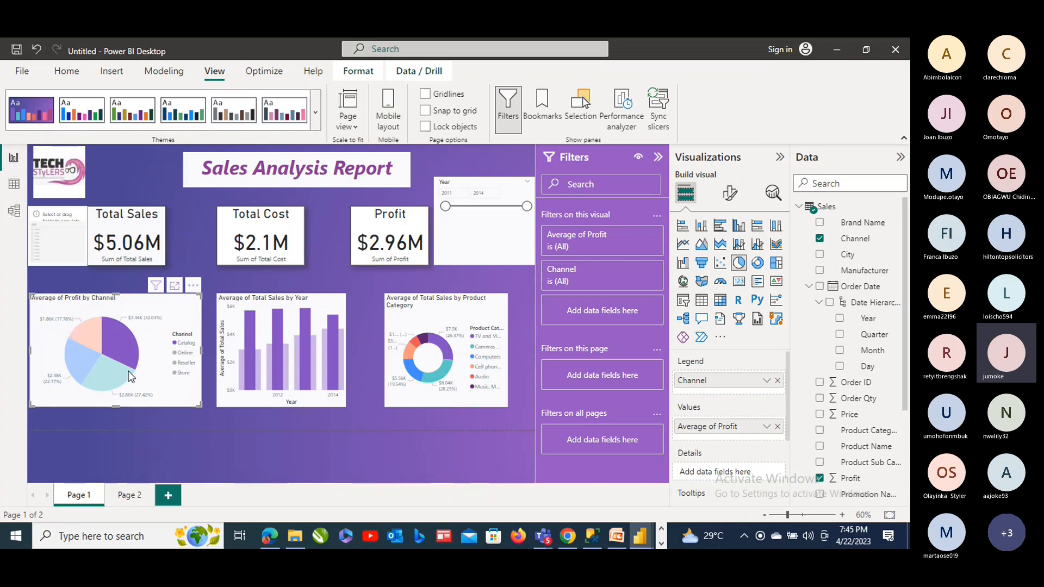
# Add a blank third page to the report, review all three pages, and return to Page 1
pyautogui.click(168, 496)
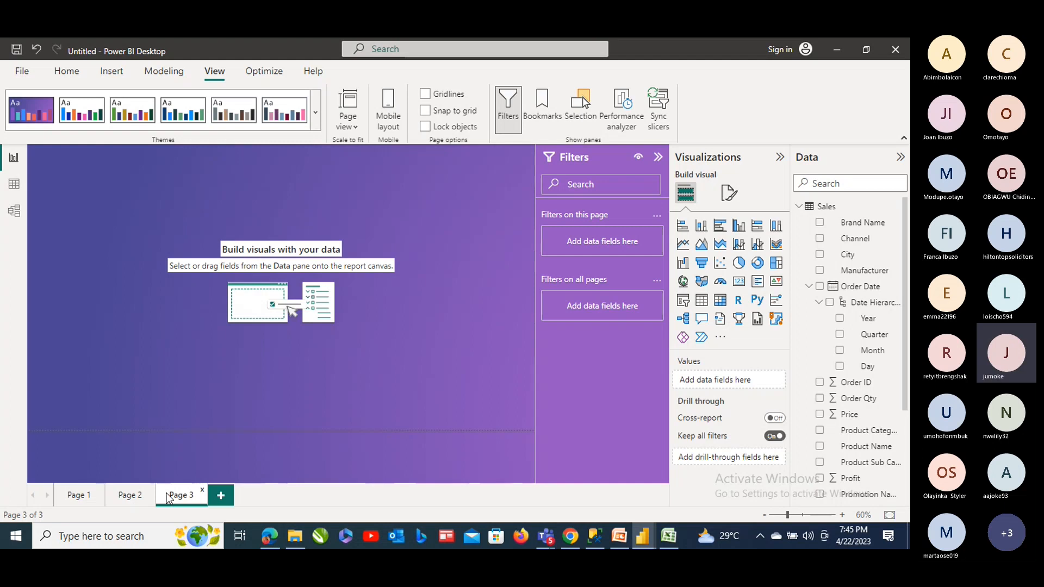
pyautogui.click(138, 496)
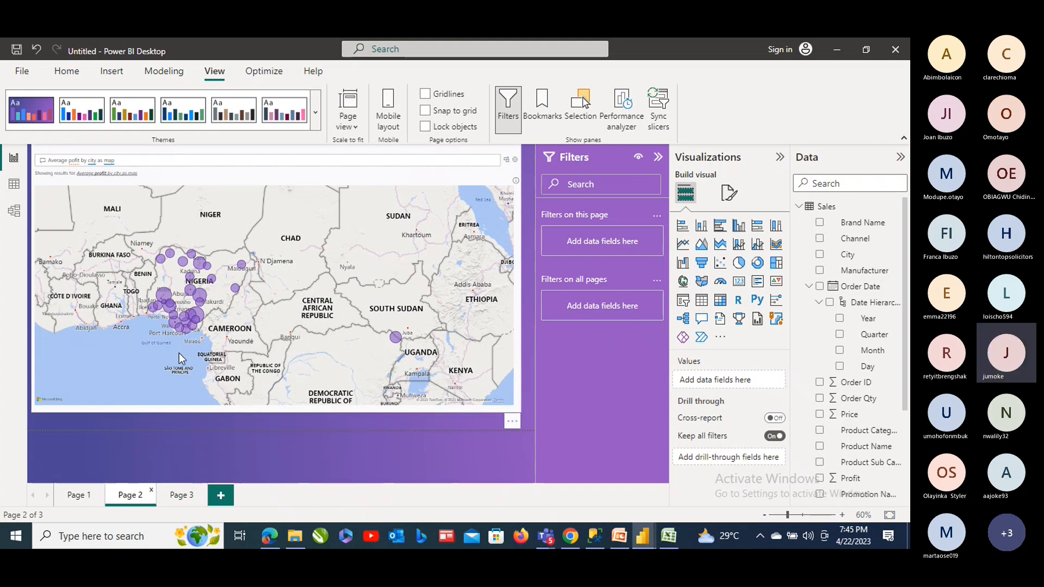
pyautogui.click(82, 496)
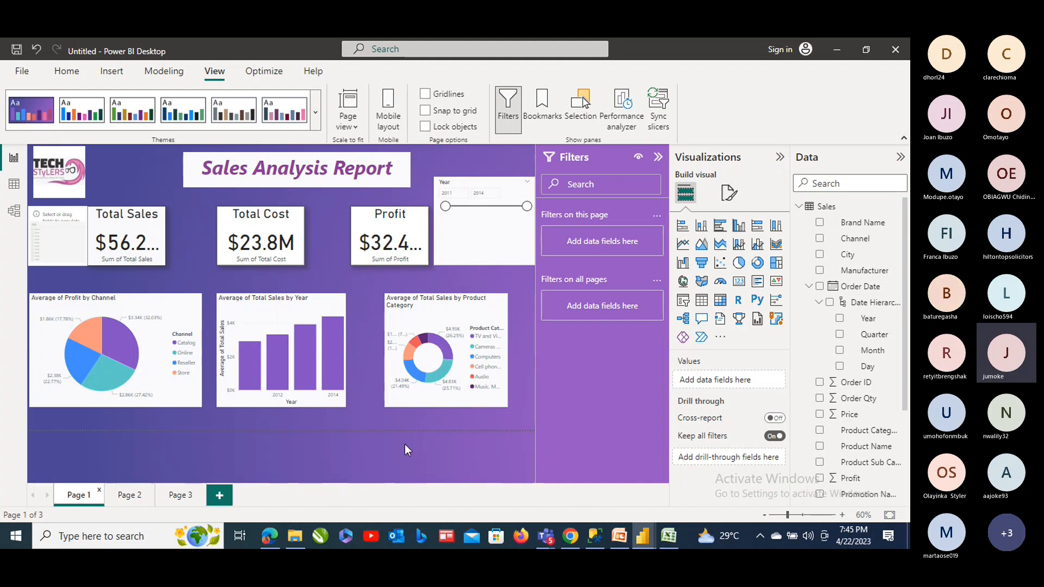
pyautogui.click(186, 496)
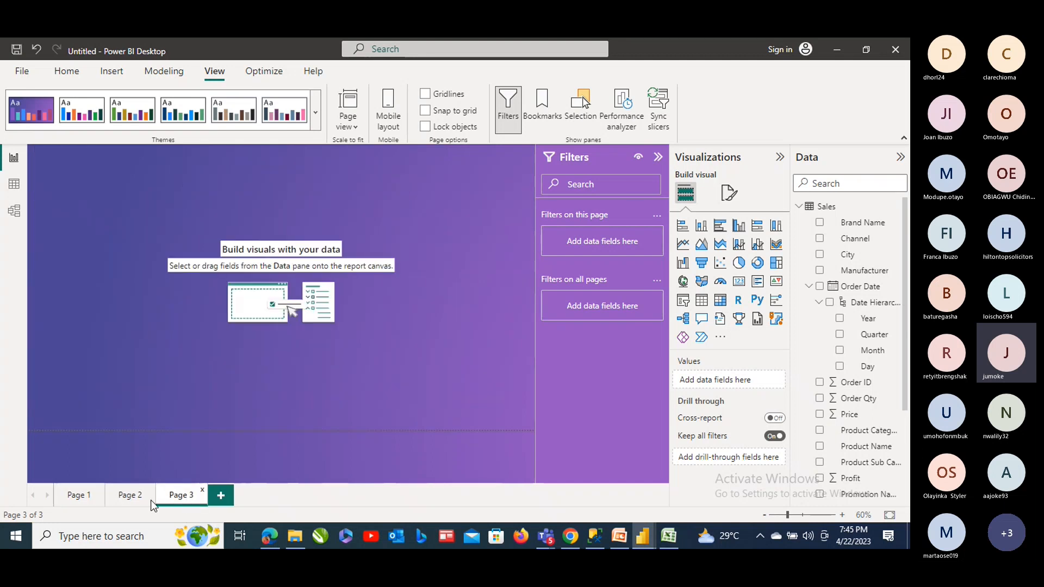
pyautogui.click(131, 495)
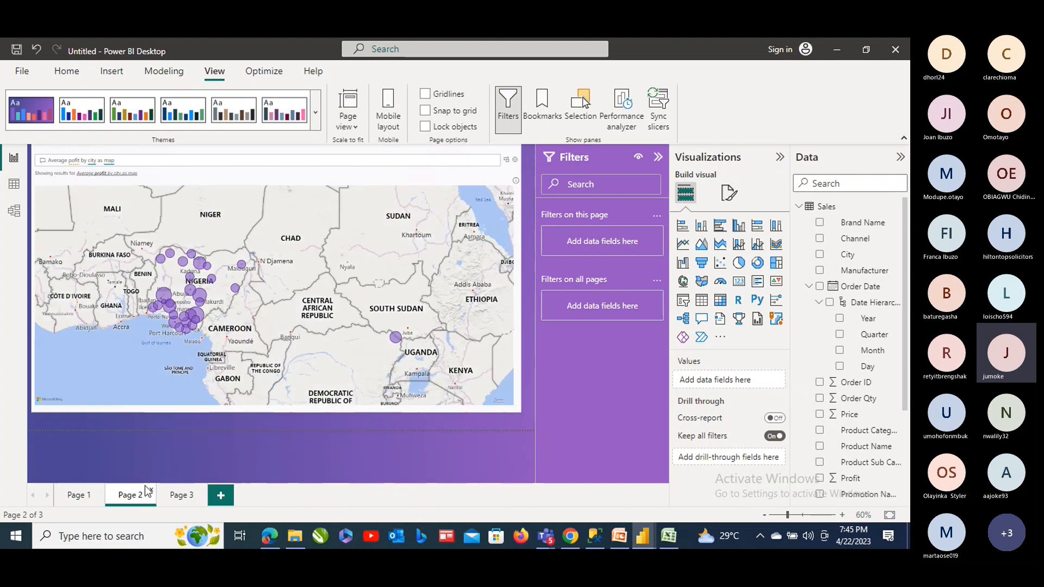
pyautogui.click(181, 497)
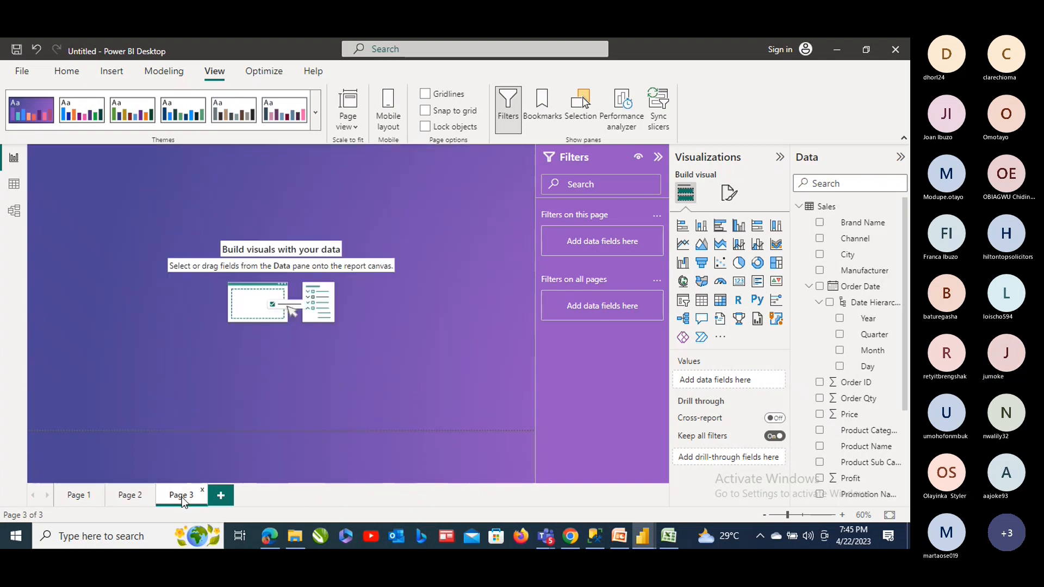
pyautogui.click(91, 499)
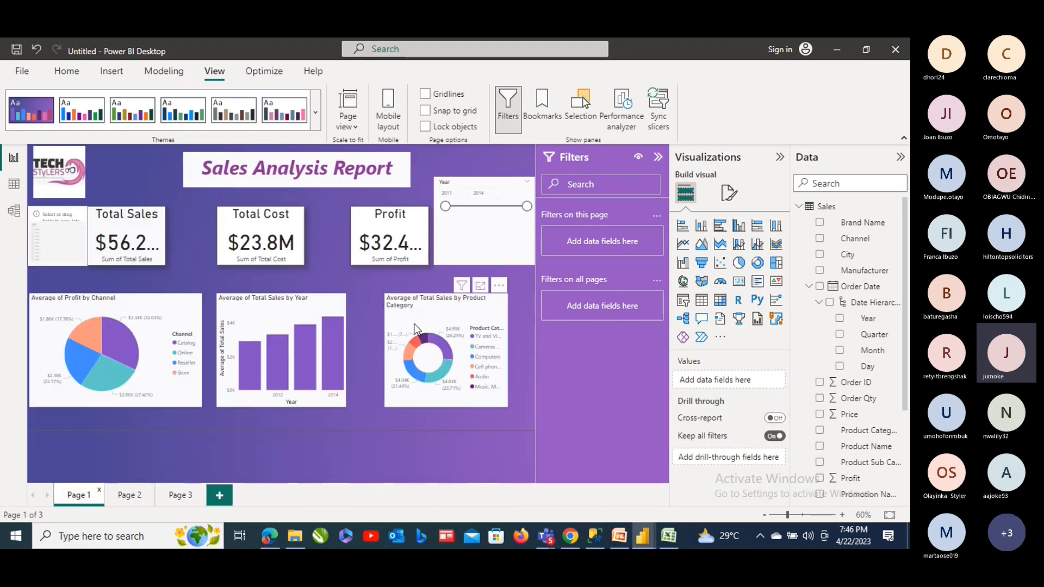
# Open the Average of Profit by Channel pie chart in focus mode and convert it to a table
pyautogui.click(129, 308)
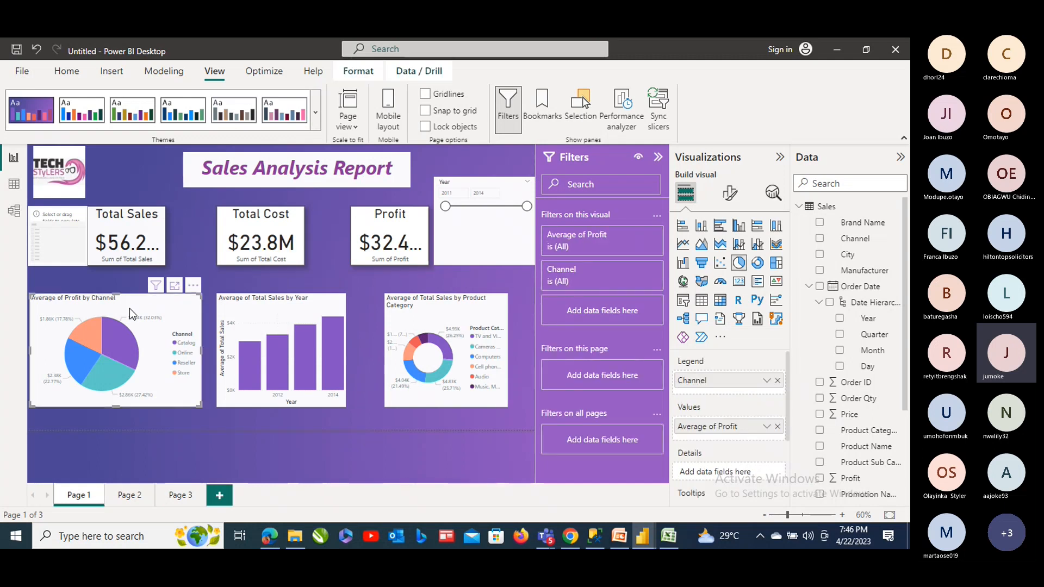
pyautogui.click(174, 286)
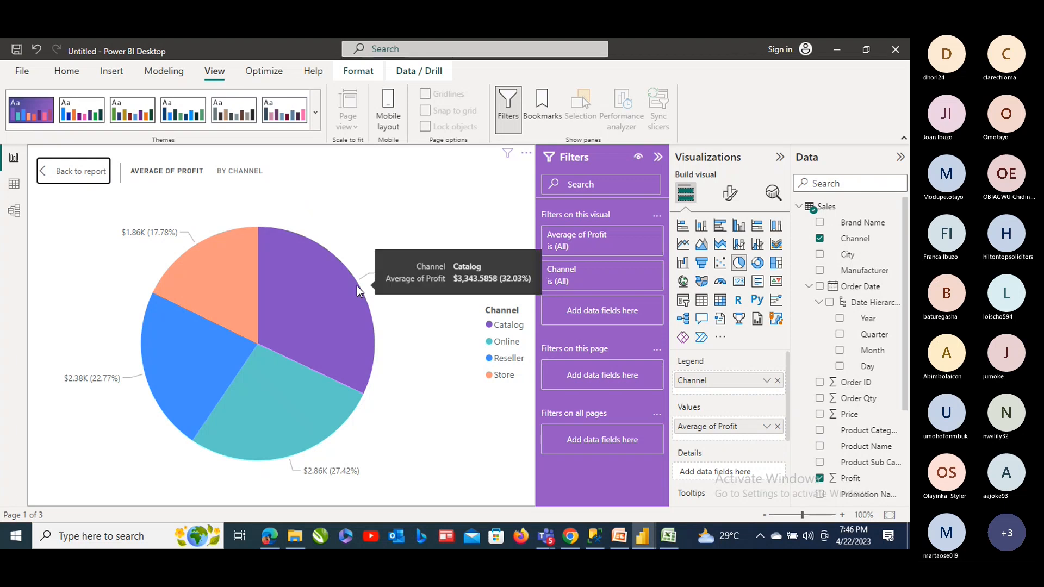
pyautogui.moveTo(213, 233)
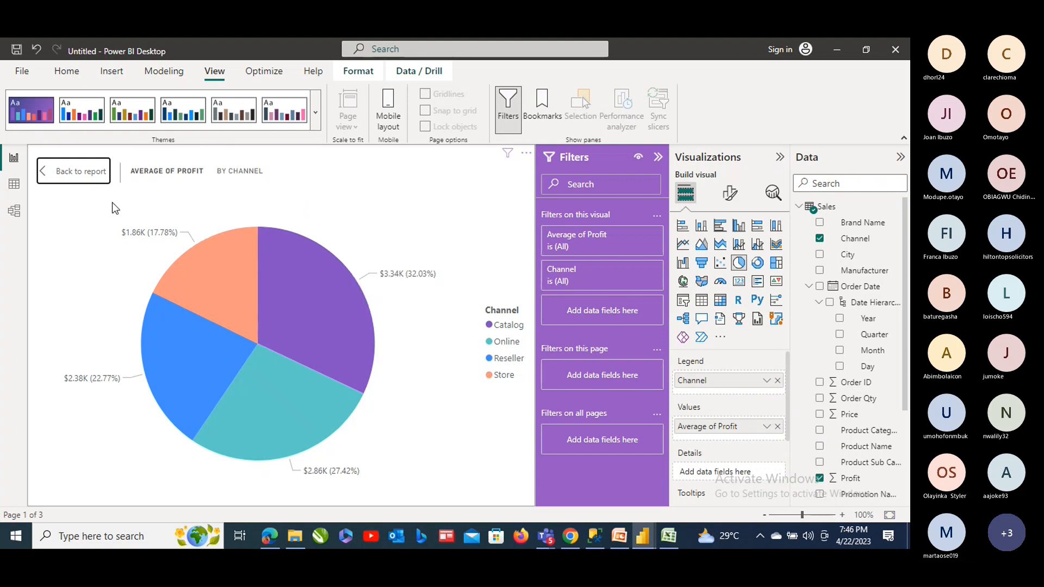
pyautogui.click(701, 300)
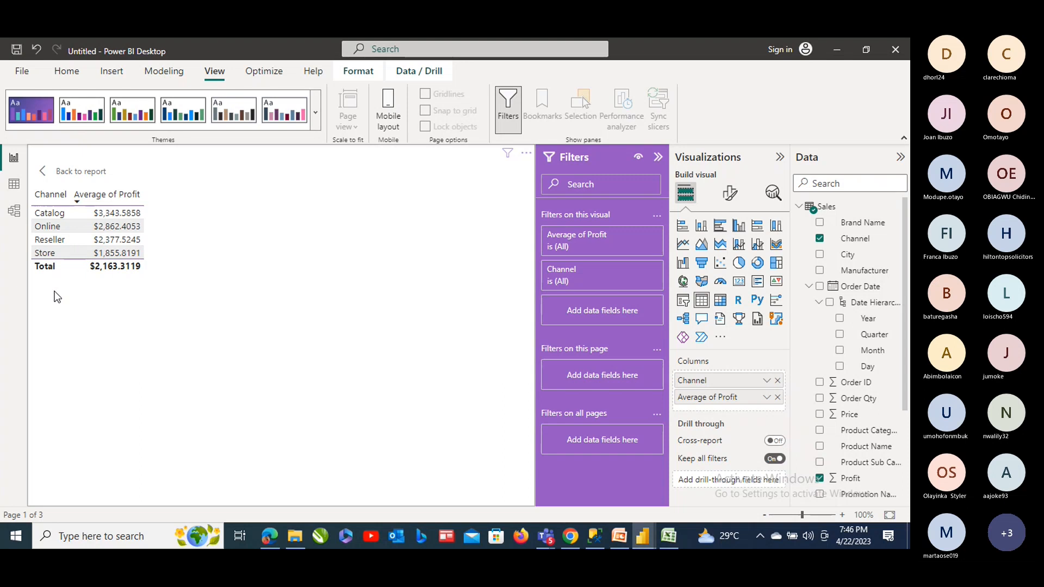
# Sort the channel table by Channel and then by Average of Profit in descending order, and return to the report
pyautogui.click(64, 194)
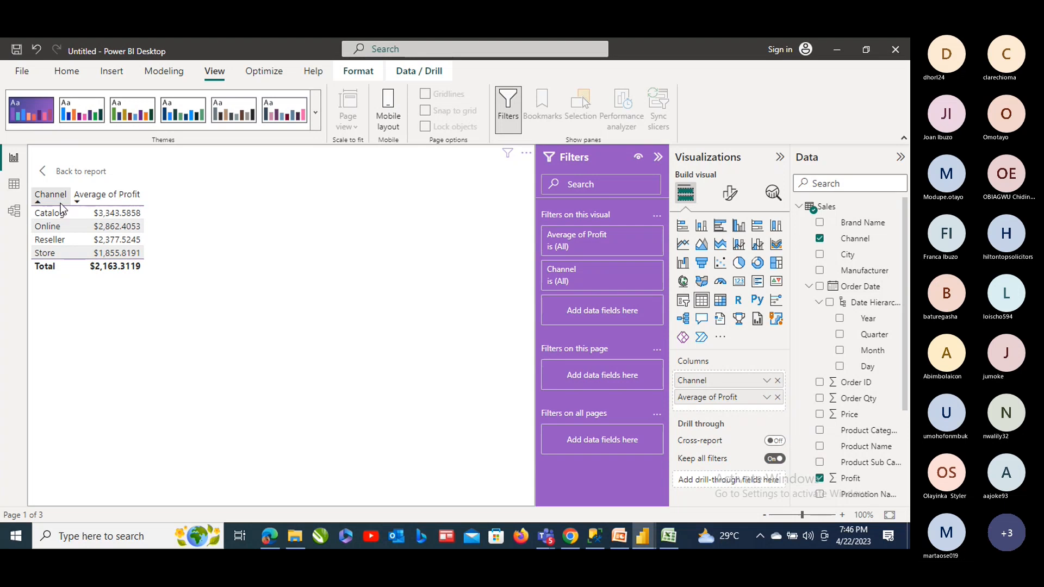
pyautogui.click(110, 198)
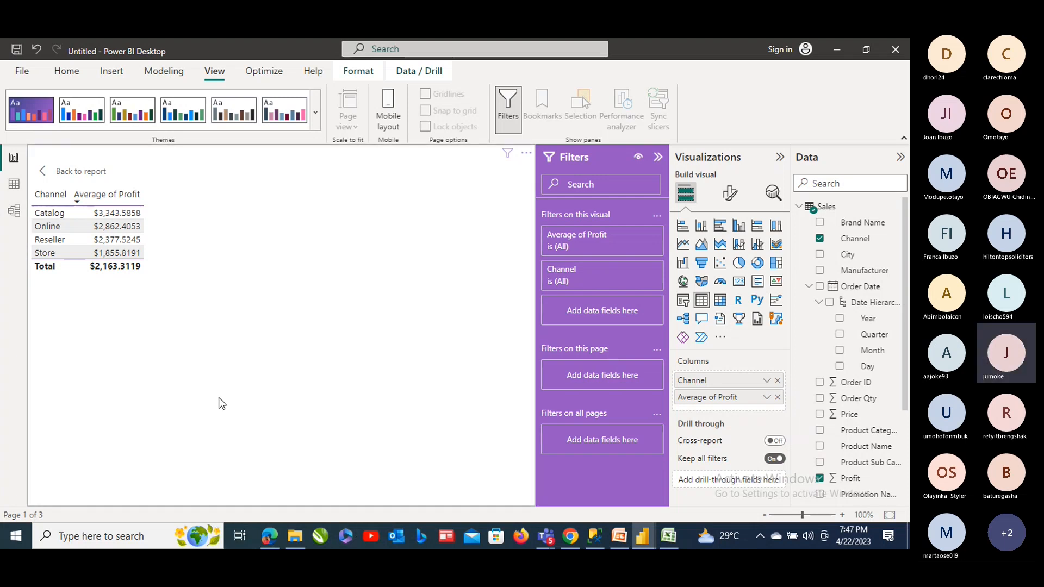
pyautogui.click(43, 175)
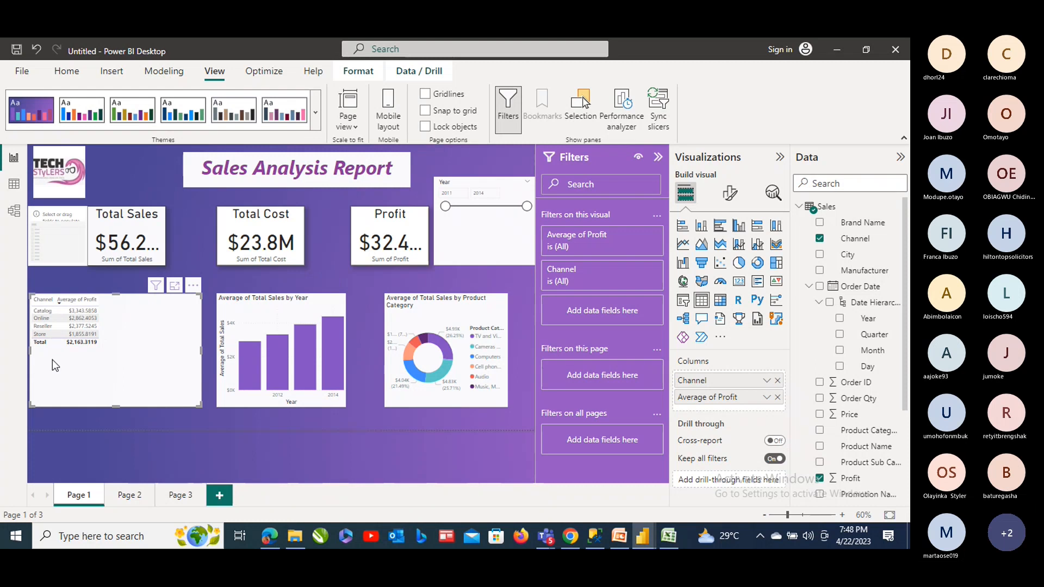
# Examine the yearly bars of the Average of Total Sales by Year chart in focus mode, and return to the report
pyautogui.moveTo(70, 345)
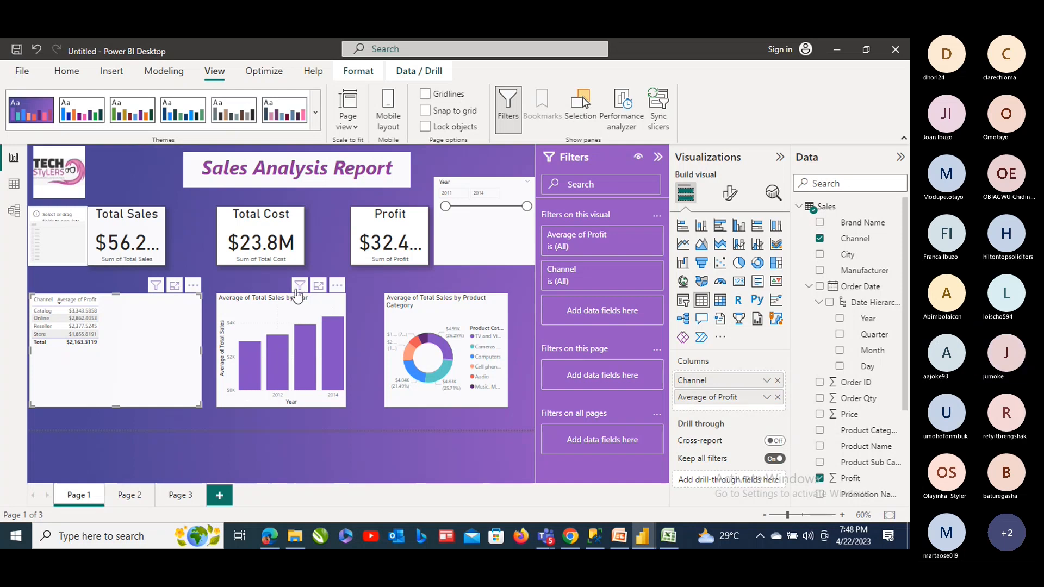
pyautogui.click(319, 285)
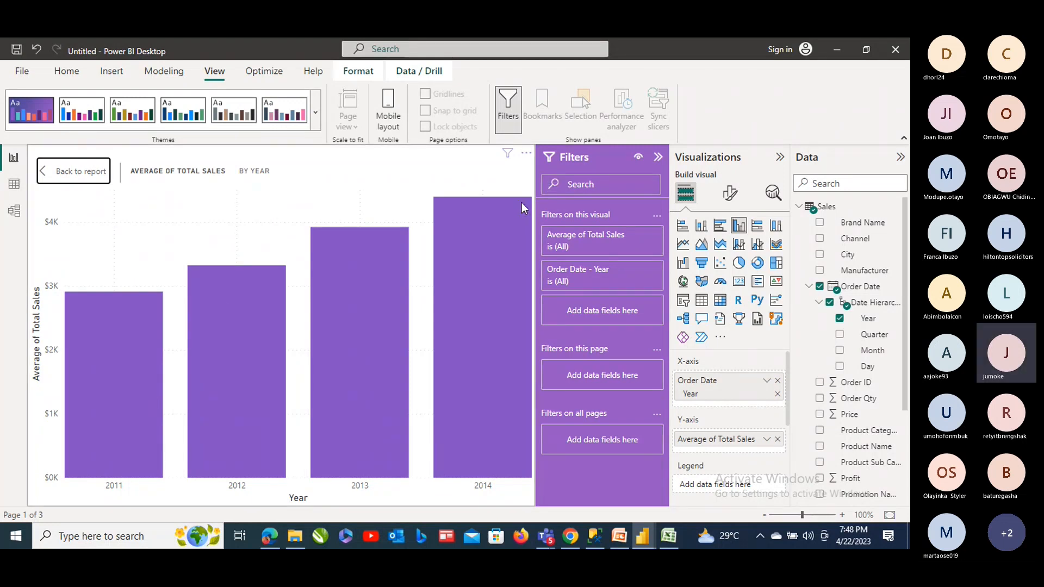
pyautogui.moveTo(435, 287)
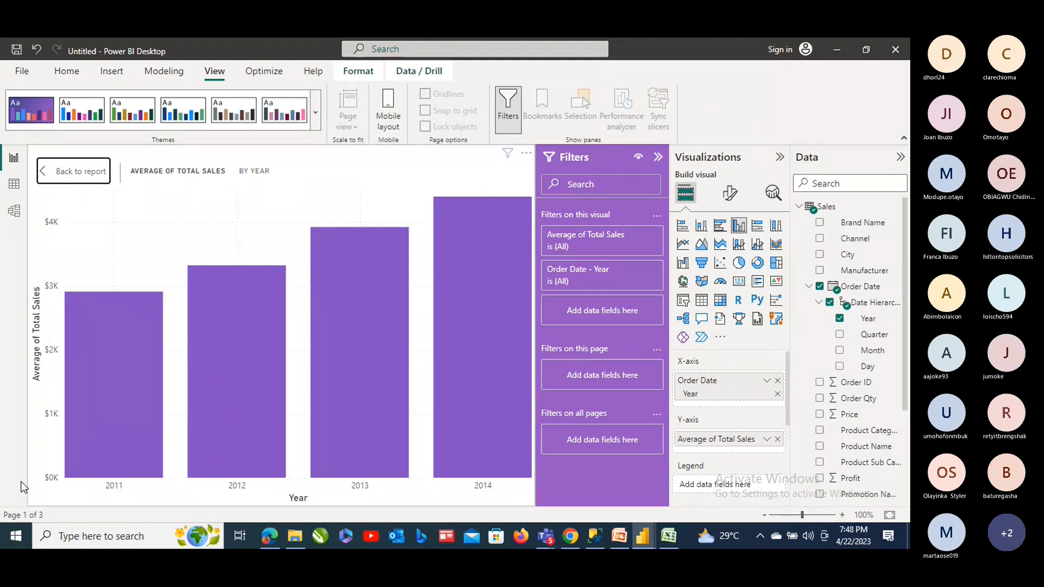
pyautogui.moveTo(499, 457)
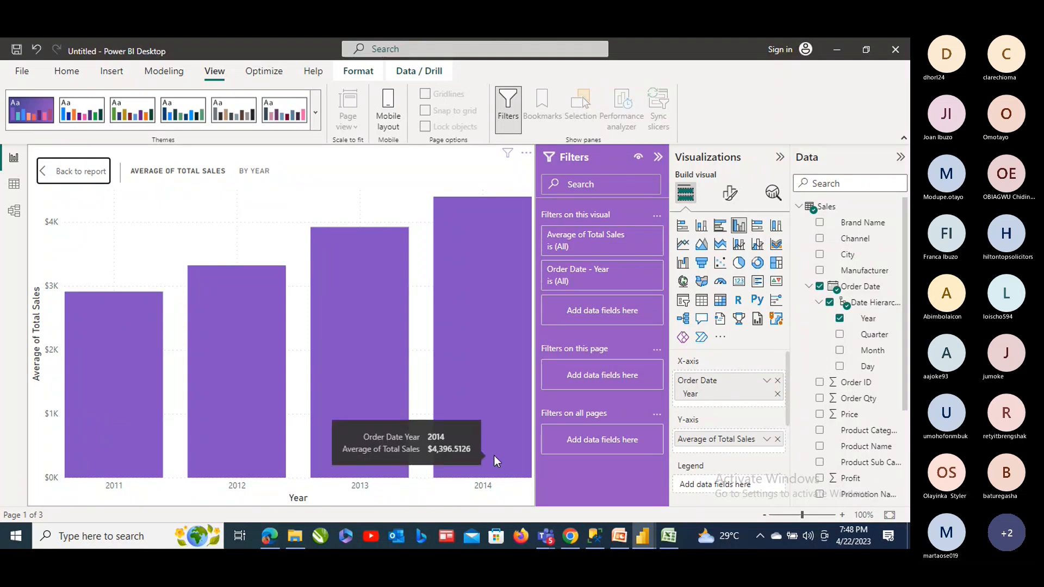
pyautogui.moveTo(375, 436)
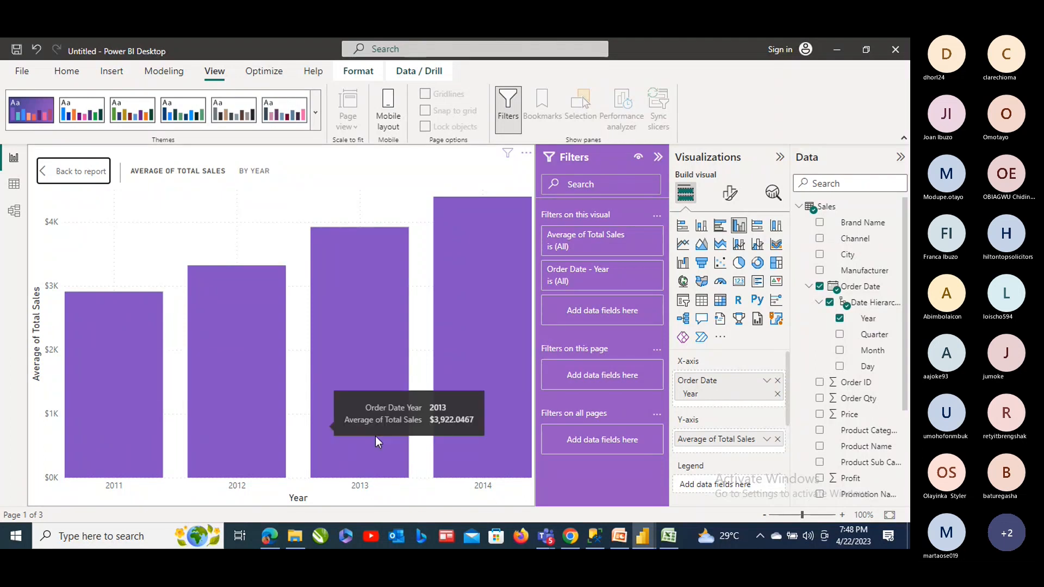
pyautogui.moveTo(474, 184)
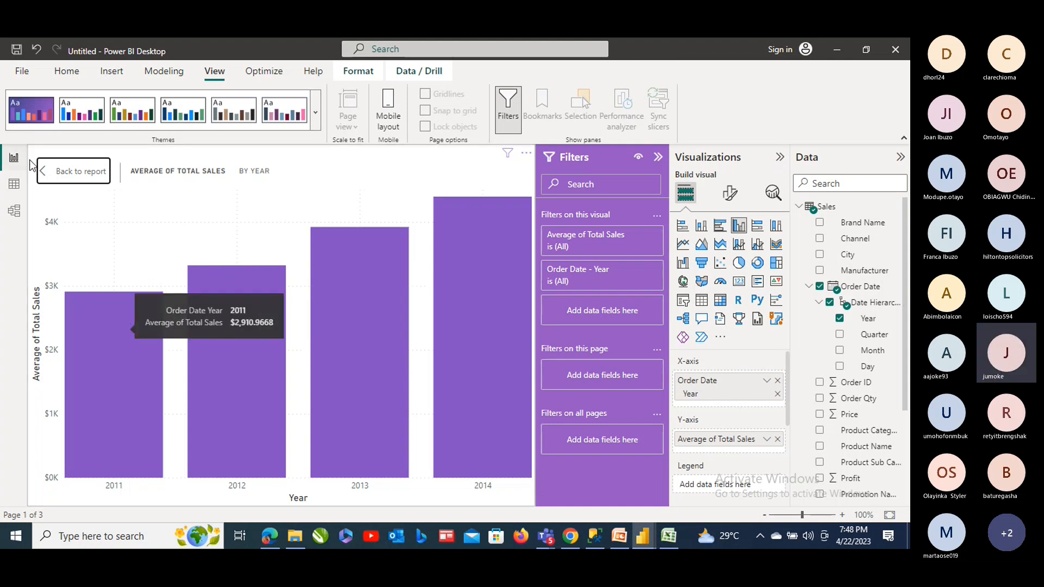
pyautogui.click(49, 179)
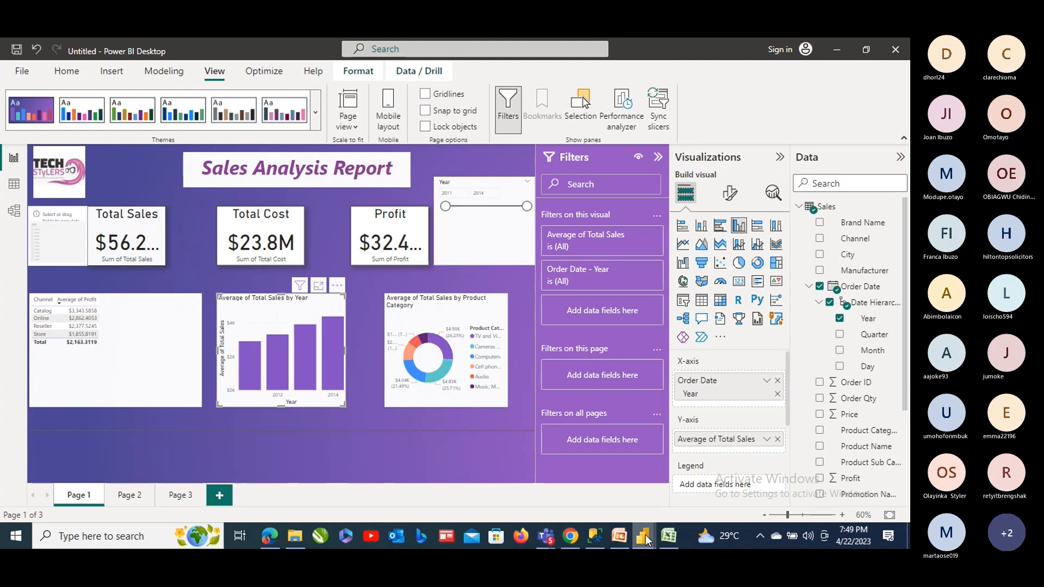
# Switch to the Visualize data presentation in PowerPoint, copy the web address on the Feedback Form slide, and return to the Power BI report
pyautogui.moveTo(605, 533)
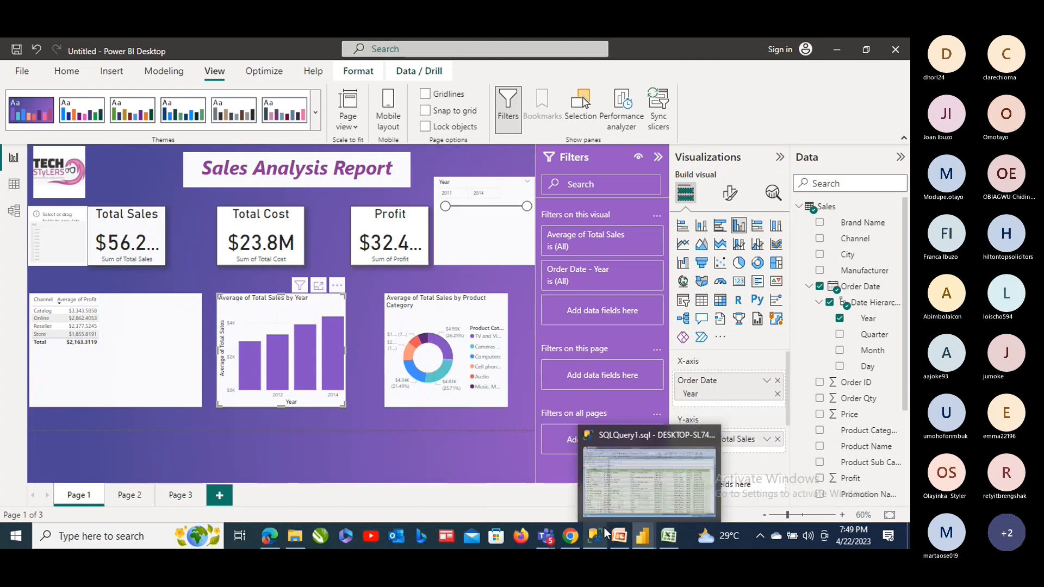
pyautogui.click(625, 478)
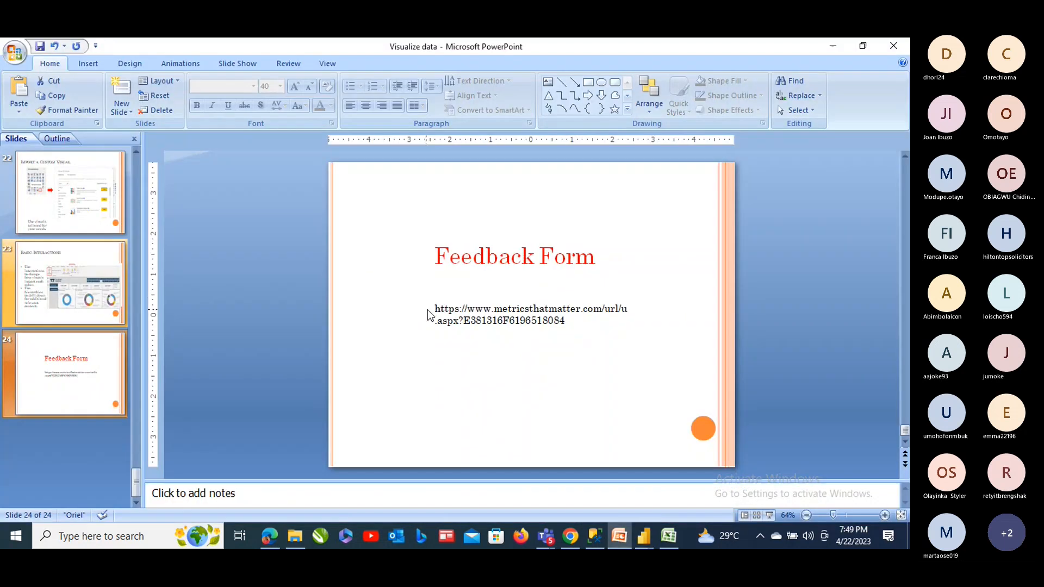
pyautogui.moveTo(428, 314); pyautogui.dragTo(524, 328)
pyautogui.click(434, 307)
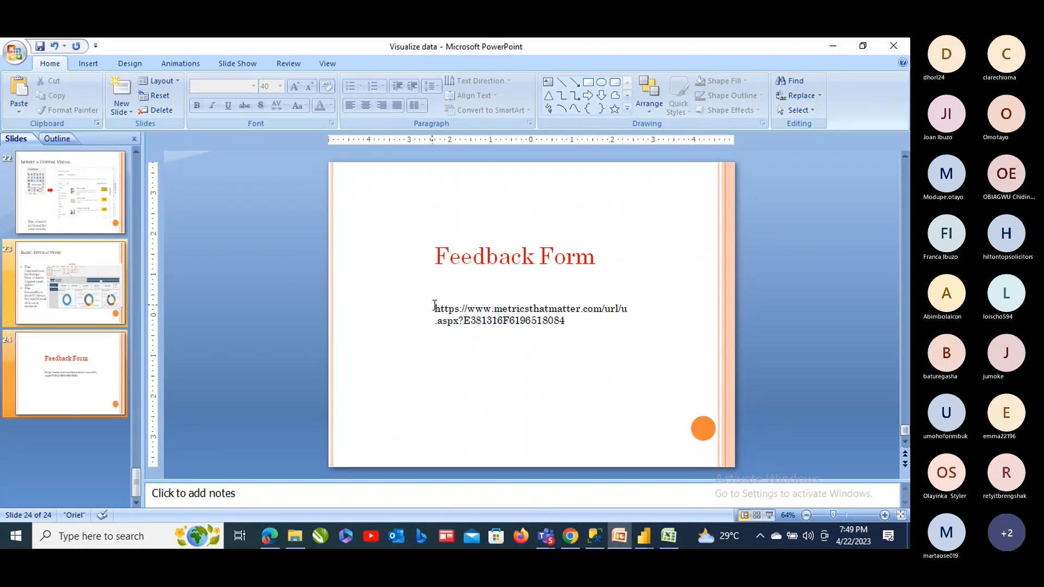
pyautogui.moveTo(435, 307); pyautogui.dragTo(572, 325)
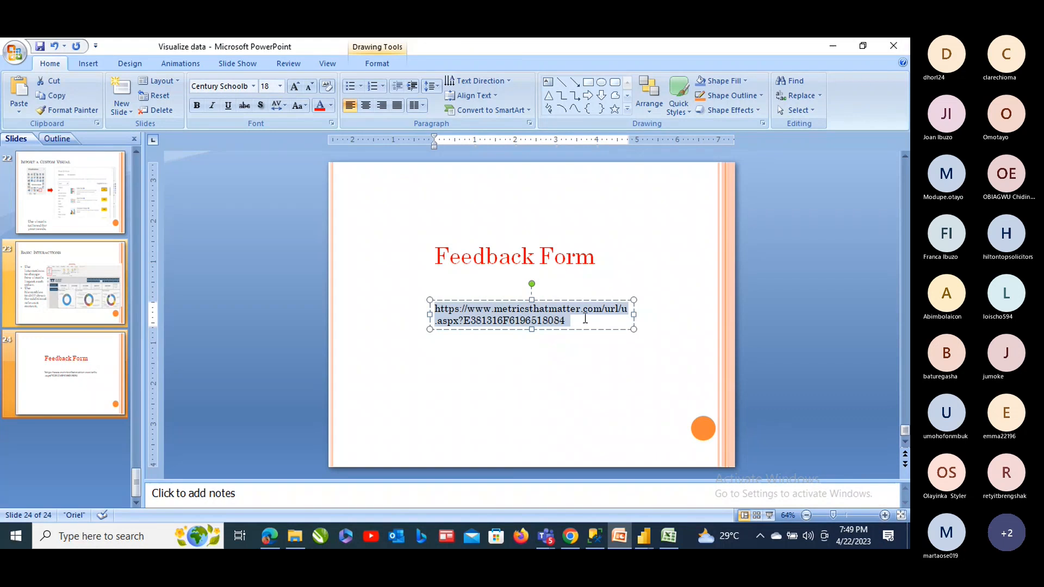
pyautogui.hotkey('ctrl', 'c')
pyautogui.click(830, 46)
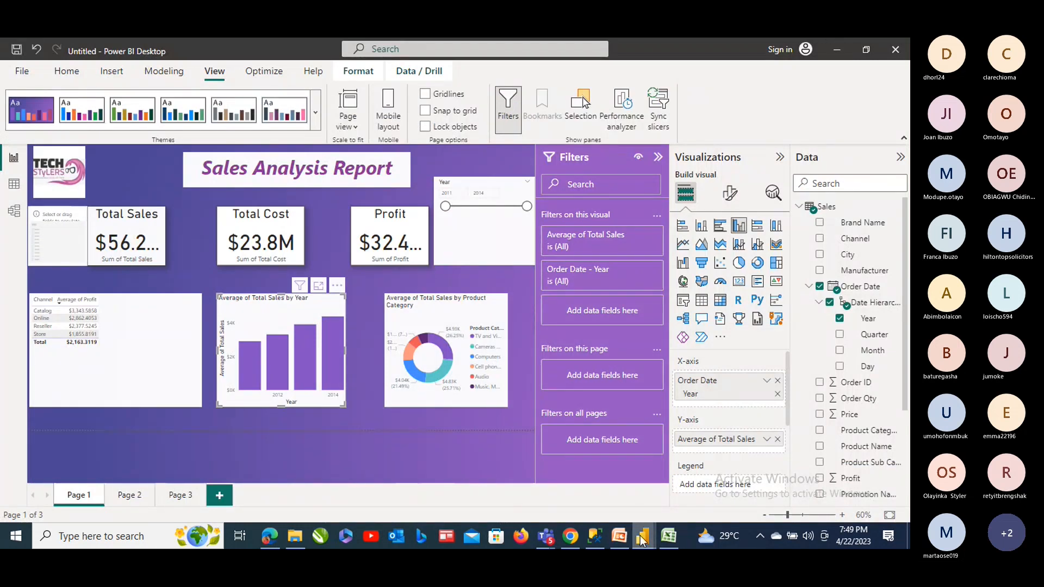
pyautogui.moveTo(643, 538)
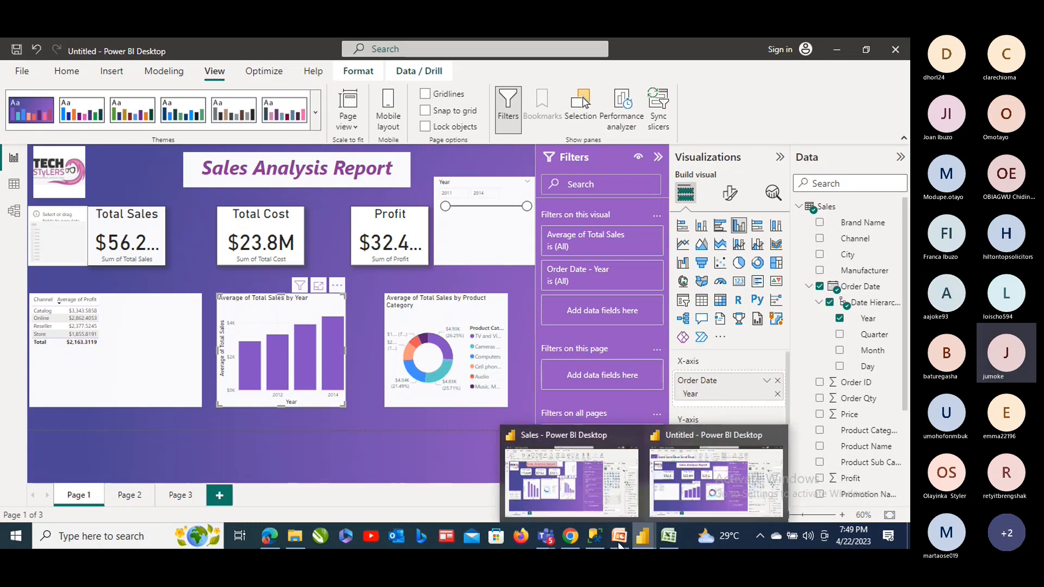
# Switch to the Data Analytics (Power BI) meeting in Teams and paste the copied feedback form link into a new chat message
pyautogui.moveTo(547, 537)
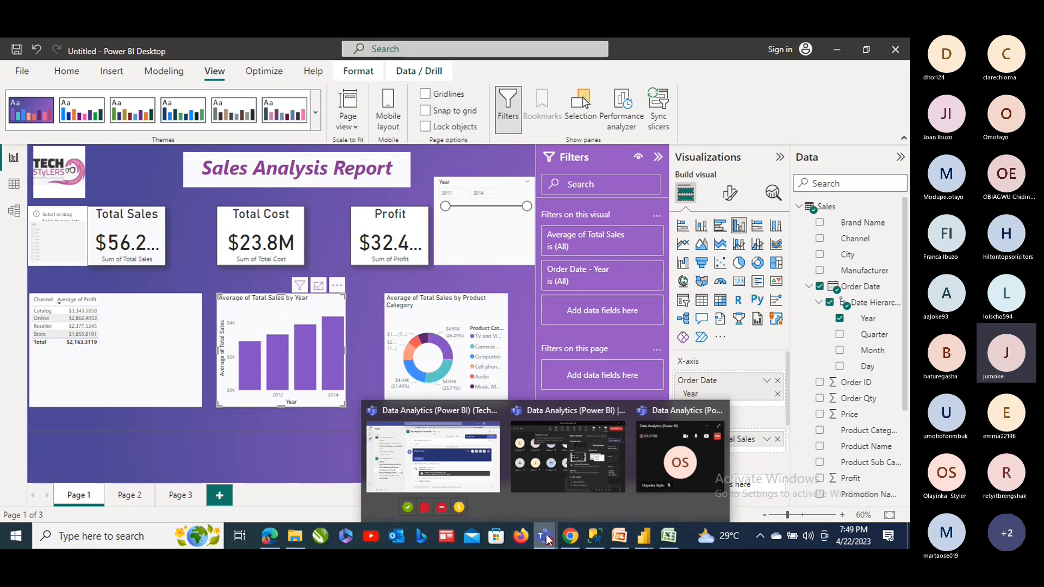
pyautogui.click(600, 462)
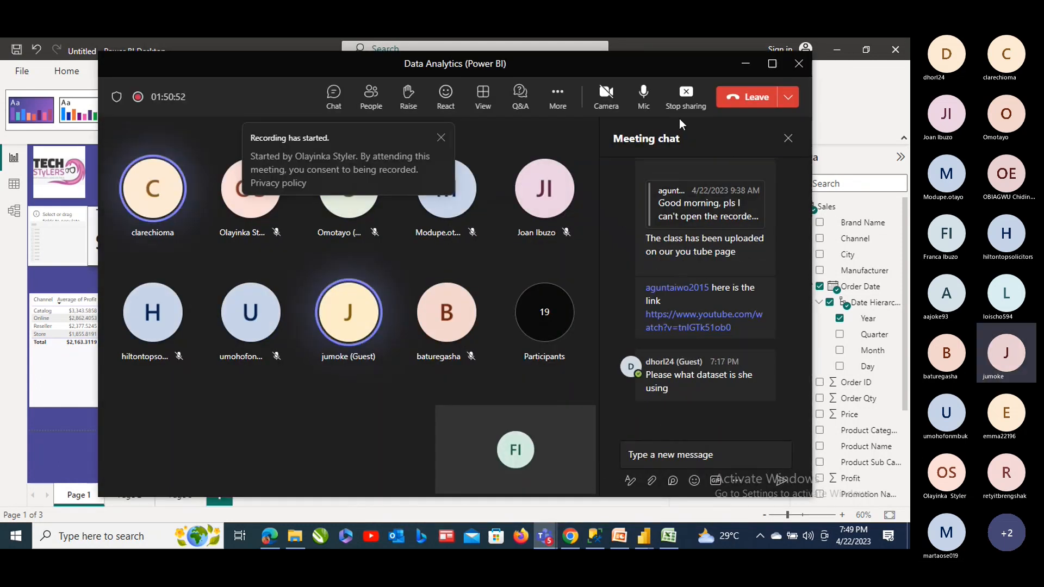
pyautogui.click(334, 96)
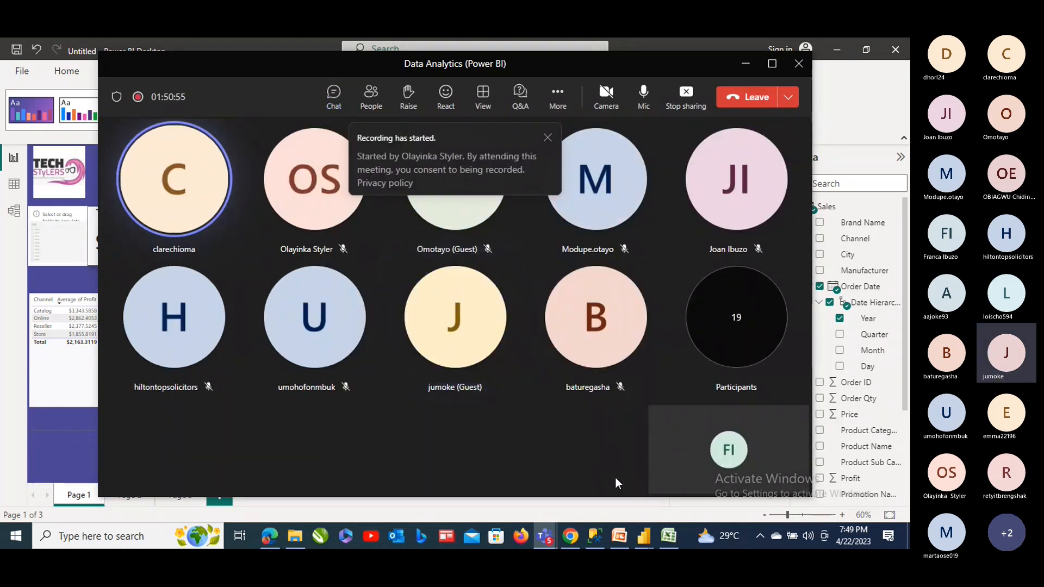
pyautogui.click(335, 106)
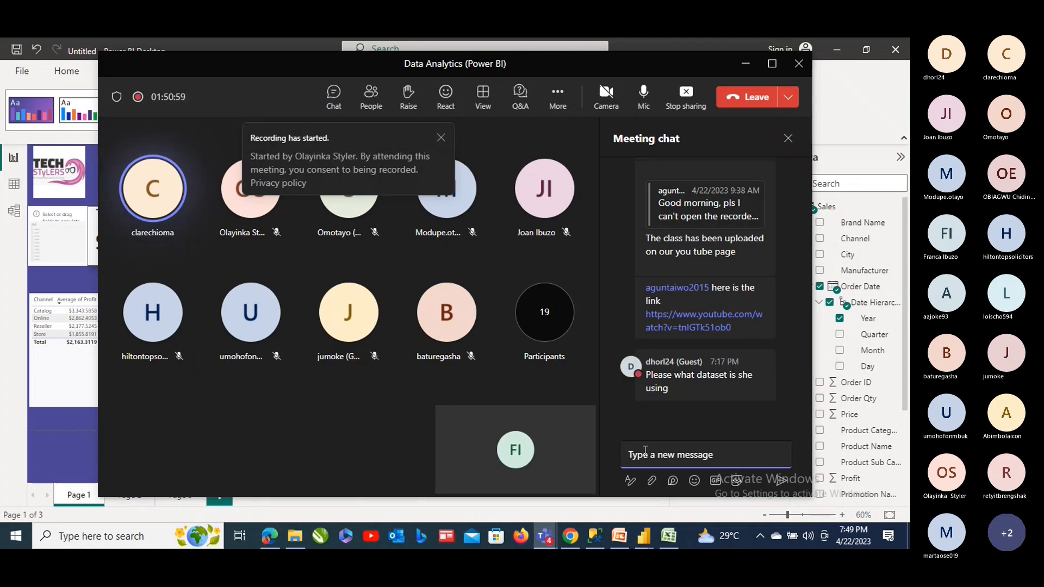
pyautogui.hotkey('ctrl', 'v')
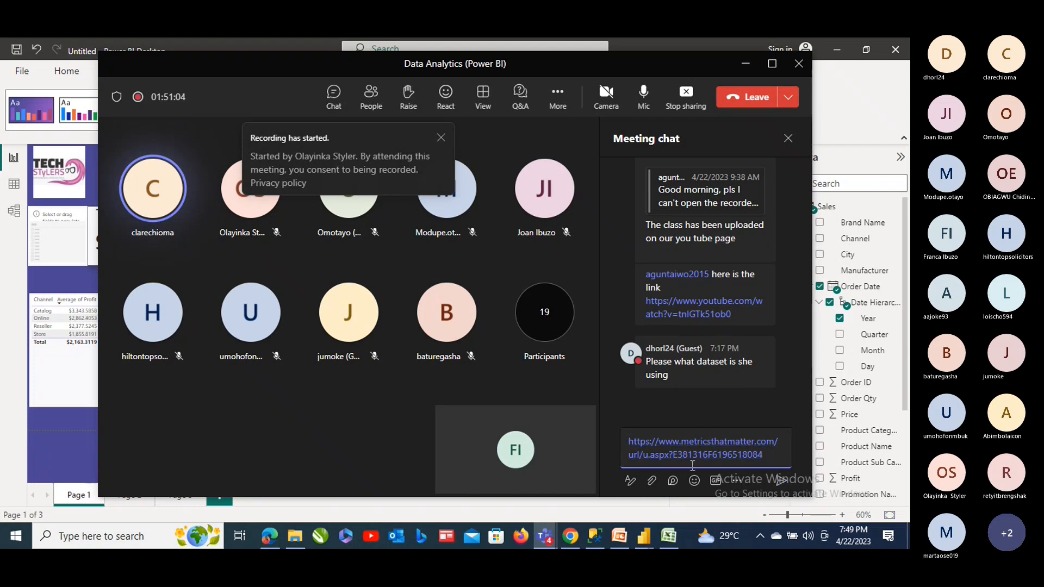
# Put "Feedback form" on its own line above the link, send the message, and minimize the meeting window
pyautogui.write('F')
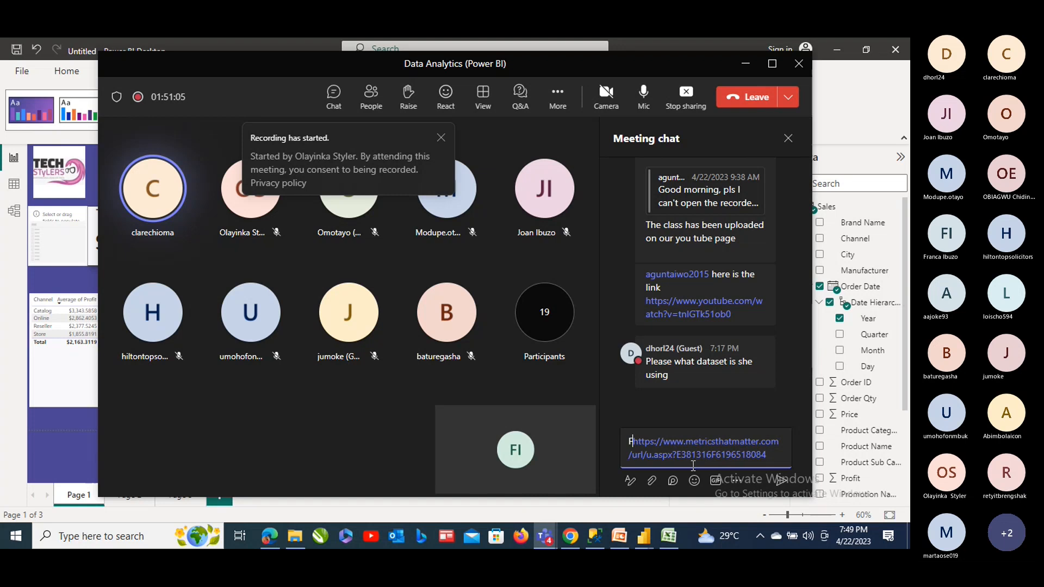
pyautogui.write('eedback')
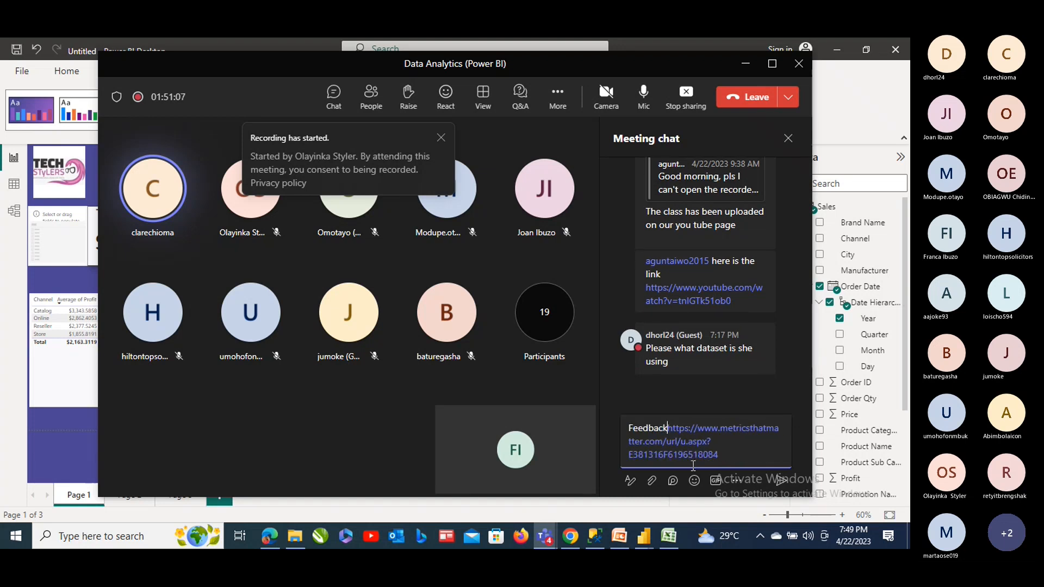
pyautogui.hotkey('shift', 'Return')
pyautogui.write('form')
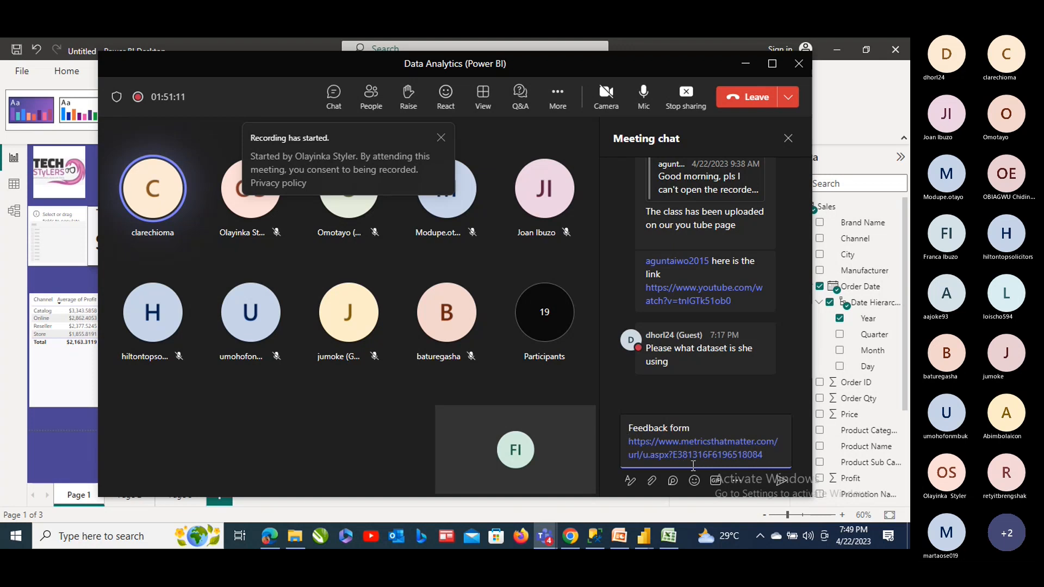
pyautogui.click(785, 481)
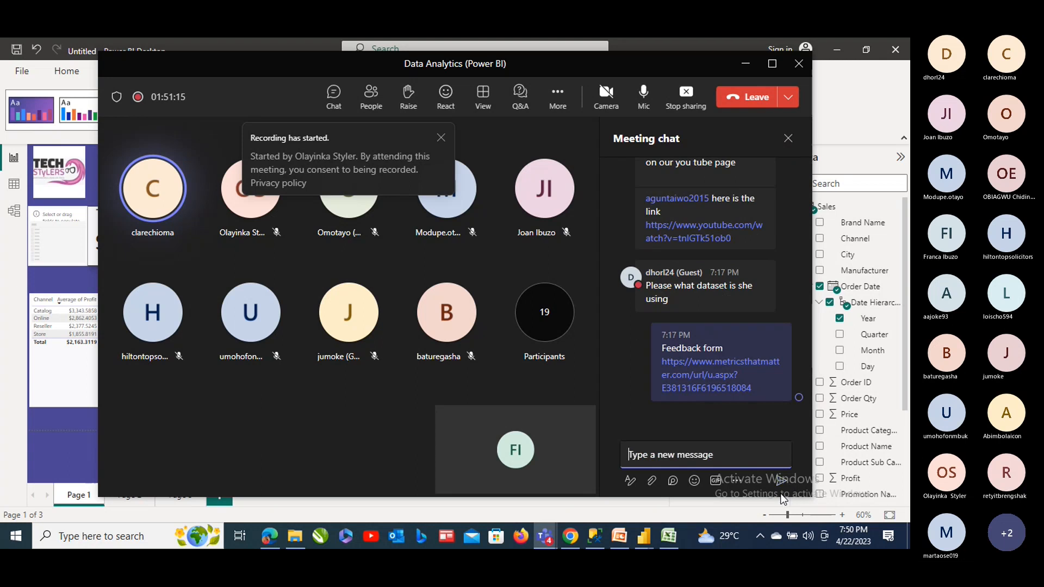
pyautogui.click(744, 68)
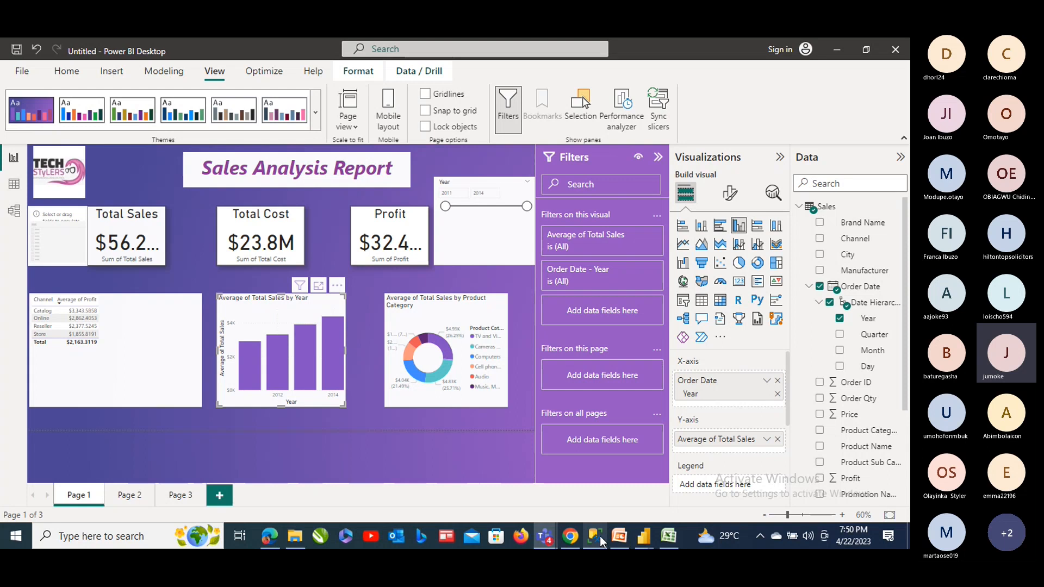
# Switch to the Sales - Copy (3) workbook in Excel to view the sales data, and check the Teams meeting window
pyautogui.click(668, 537)
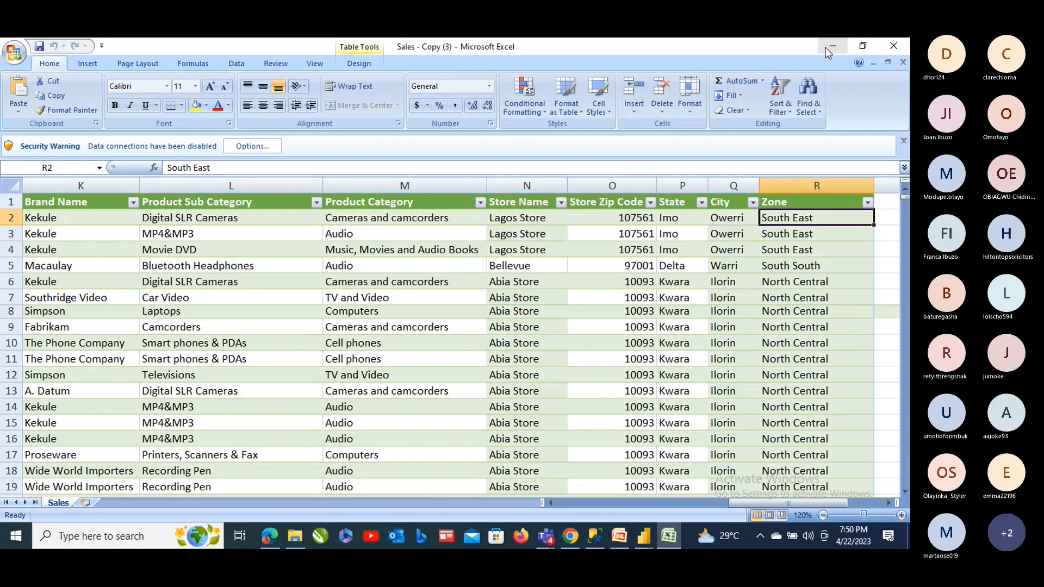
pyautogui.click(859, 422)
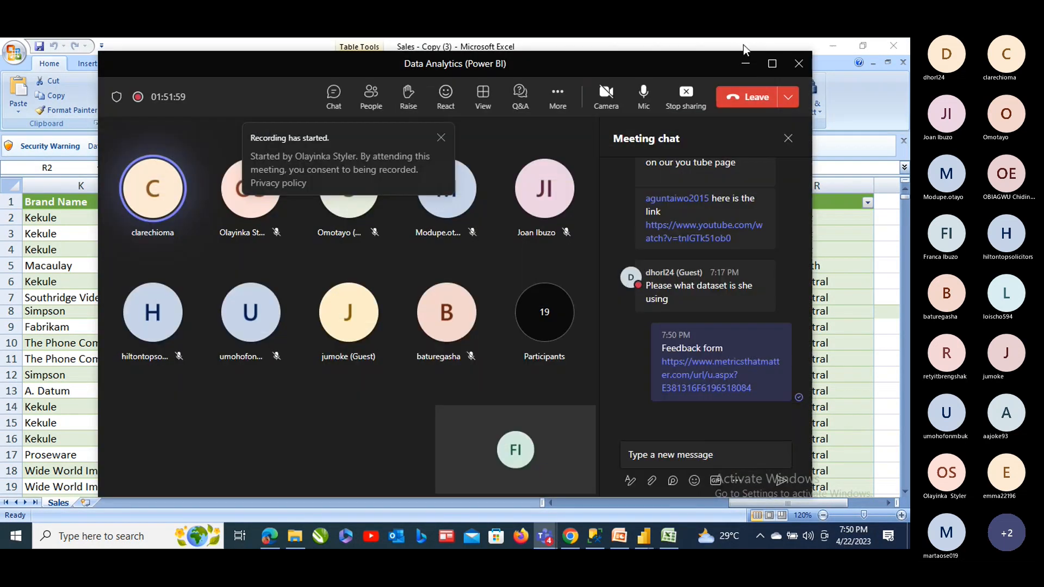
pyautogui.click(775, 64)
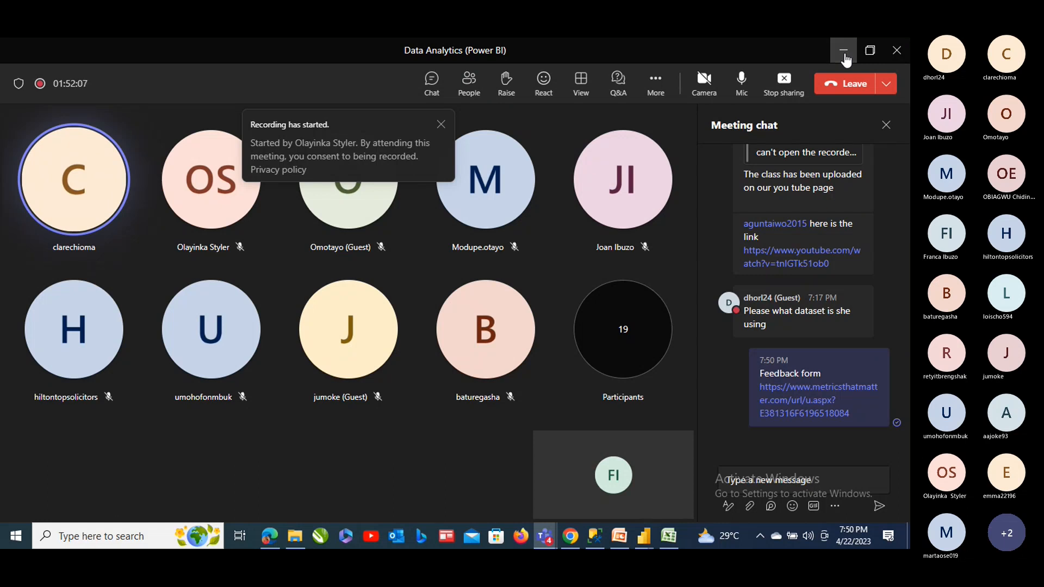
pyautogui.click(843, 54)
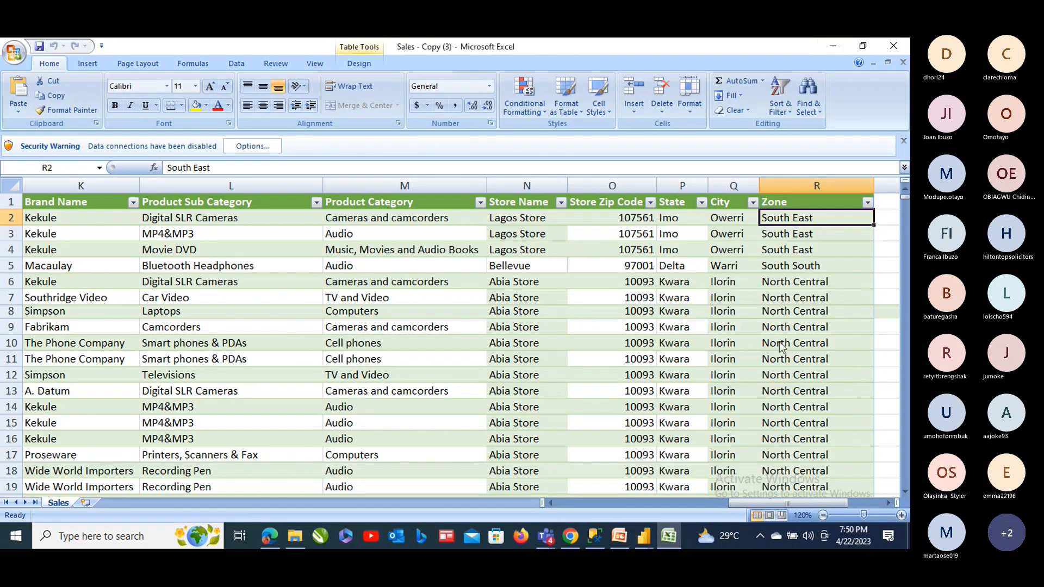
pyautogui.click(828, 310)
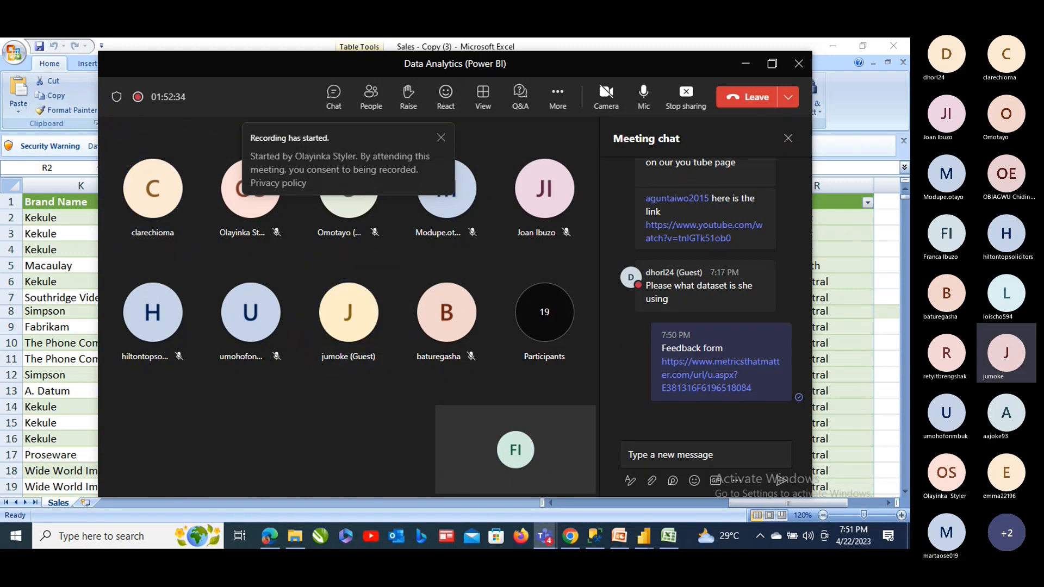
# Switch to the Visualize data presentation in PowerPoint, view the Basic Interactions slide, and return to the Untitled Power BI report
pyautogui.click(619, 536)
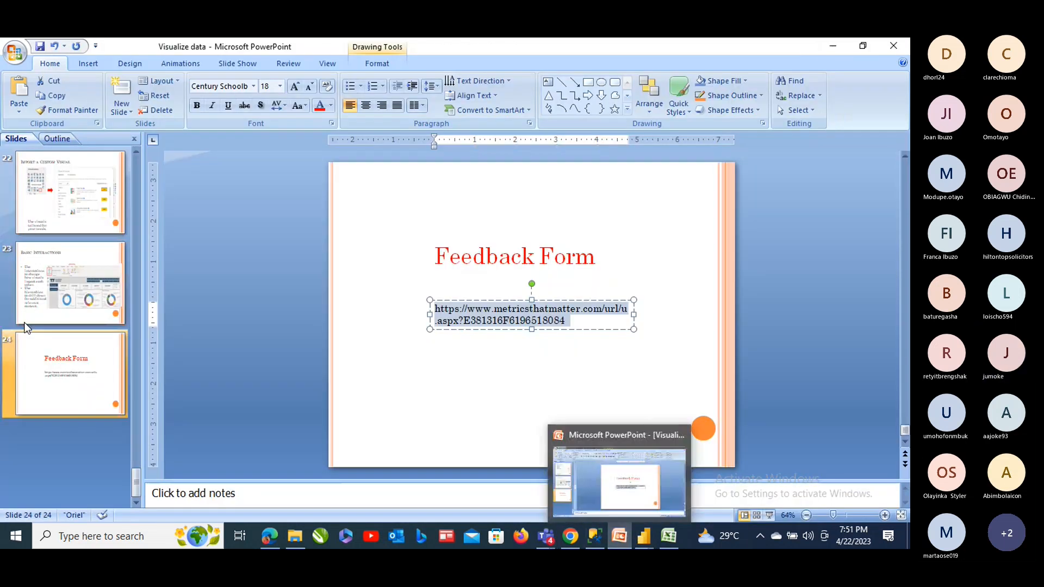
pyautogui.press('pageup')
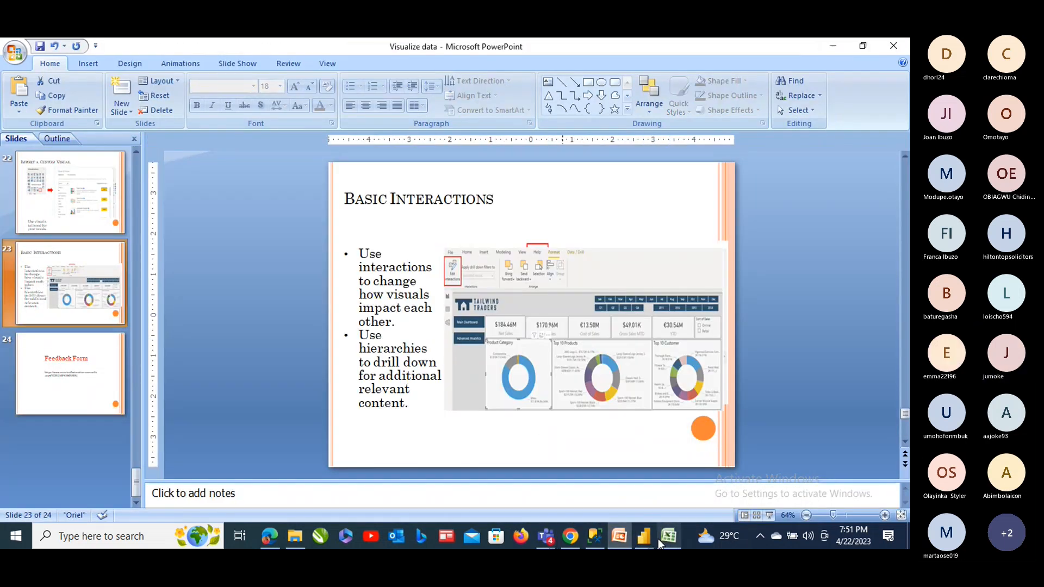
pyautogui.moveTo(647, 537)
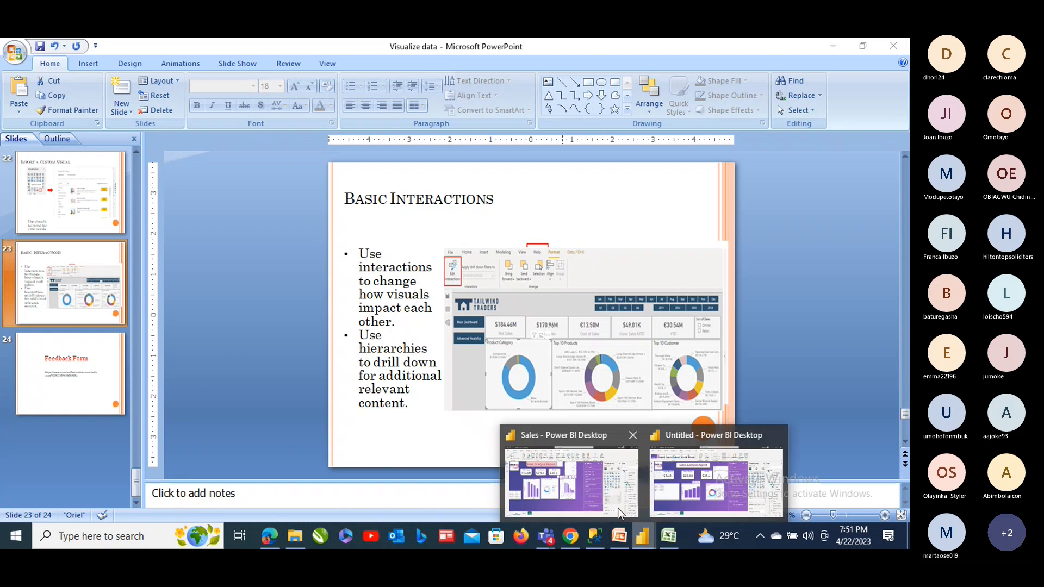
pyautogui.click(690, 491)
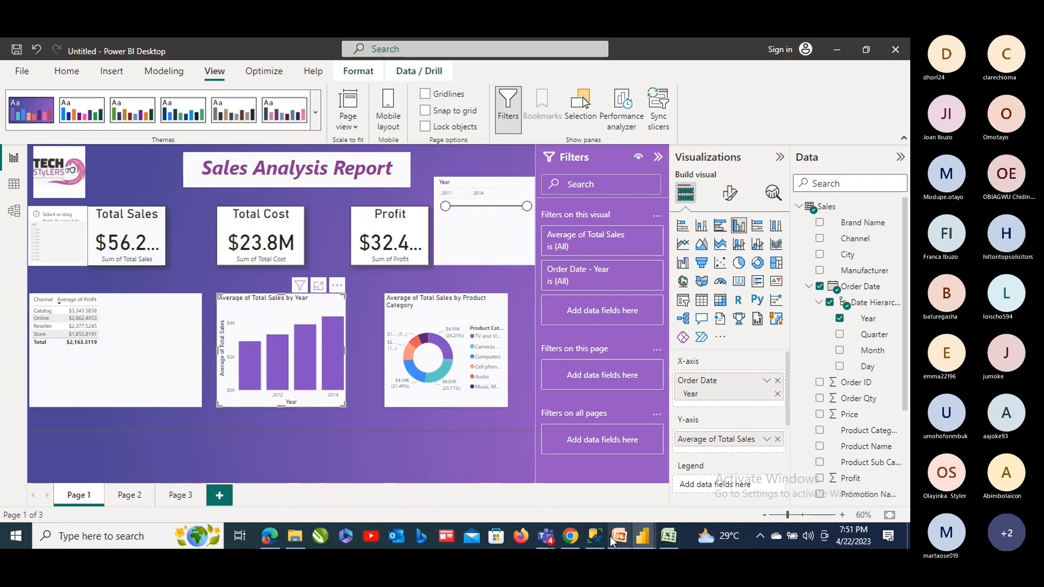
# View the product, store and zone columns of the Sales - Copy (3) workbook in Excel, and return to the Untitled Power BI report
pyautogui.moveTo(615, 536)
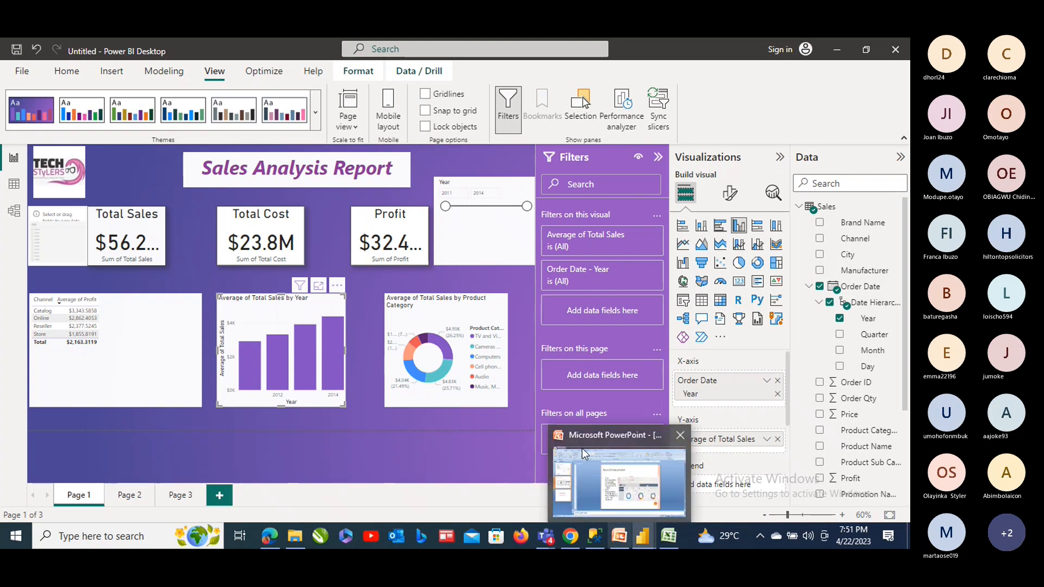
pyautogui.moveTo(668, 536)
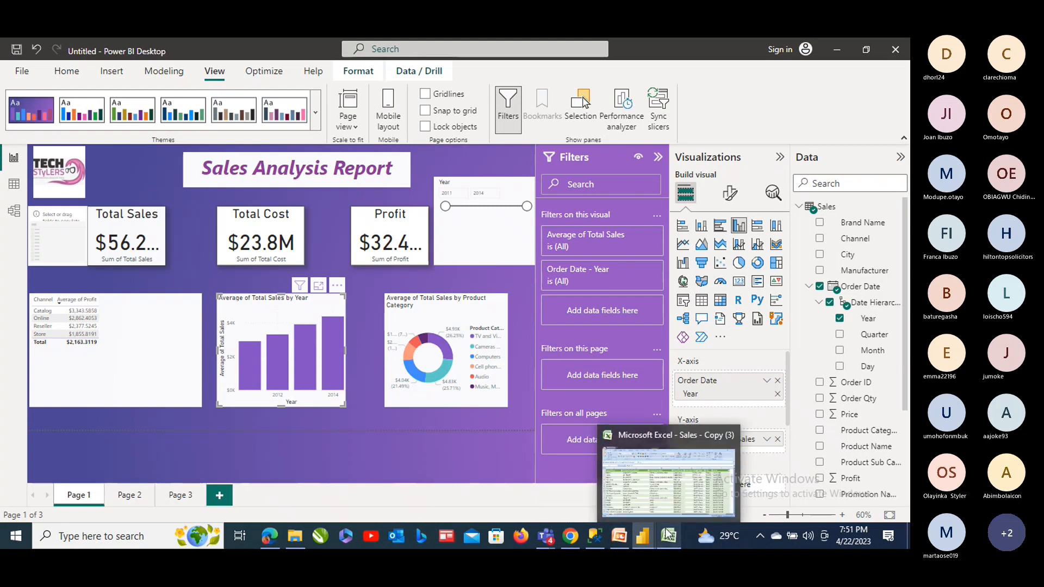
pyautogui.click(652, 492)
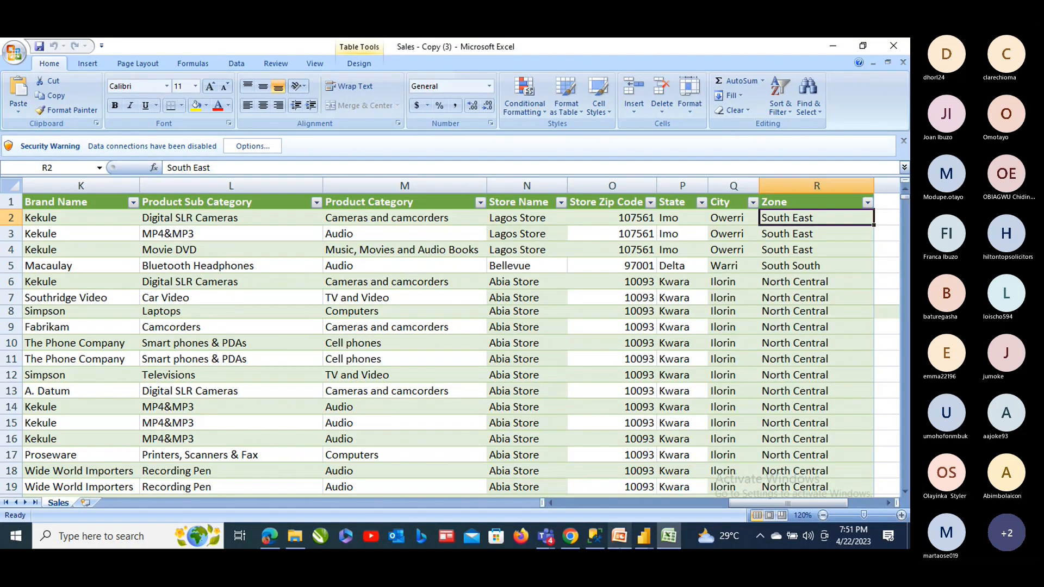
pyautogui.moveTo(643, 536)
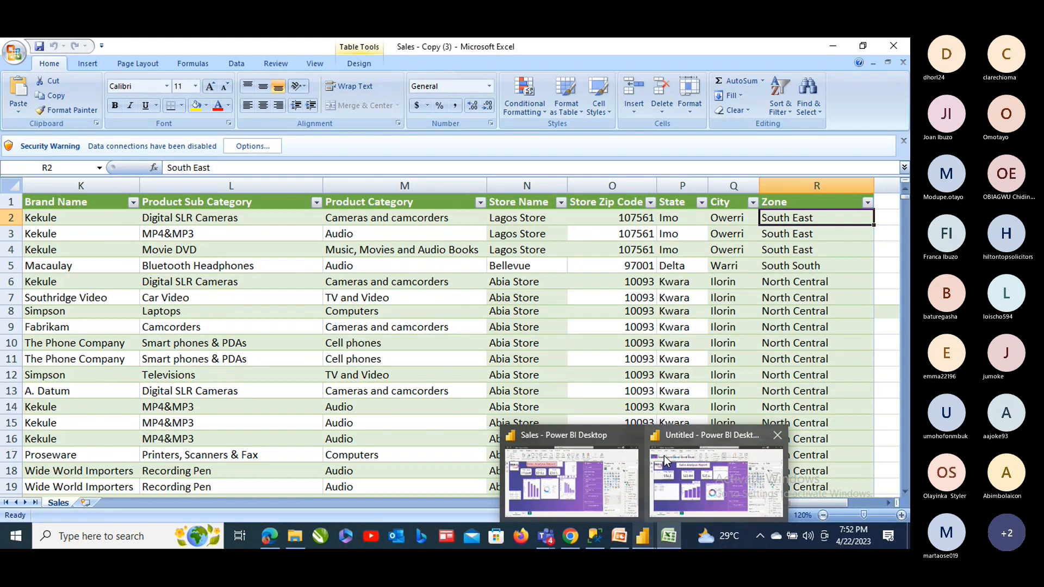
pyautogui.click(681, 475)
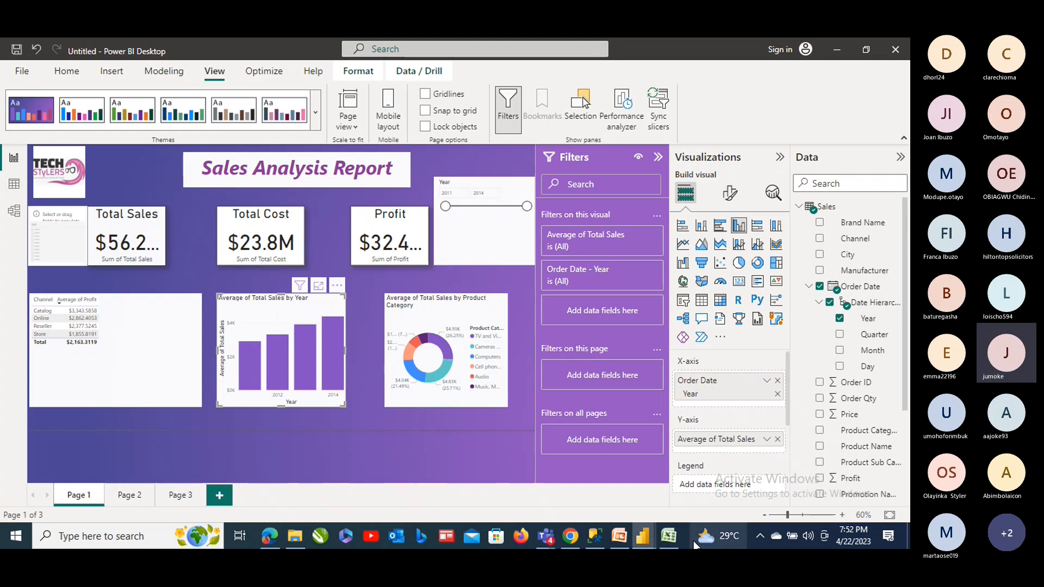
# Check the meeting chat in Teams, return to the Power BI report, and clear the selection of the yearly sales chart
pyautogui.moveTo(643, 540)
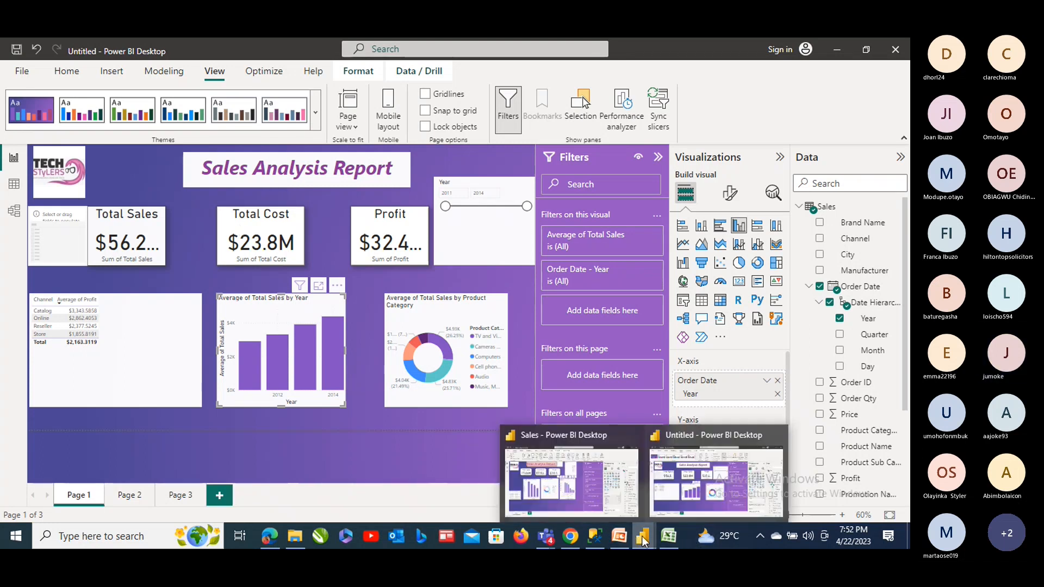
pyautogui.moveTo(572, 533)
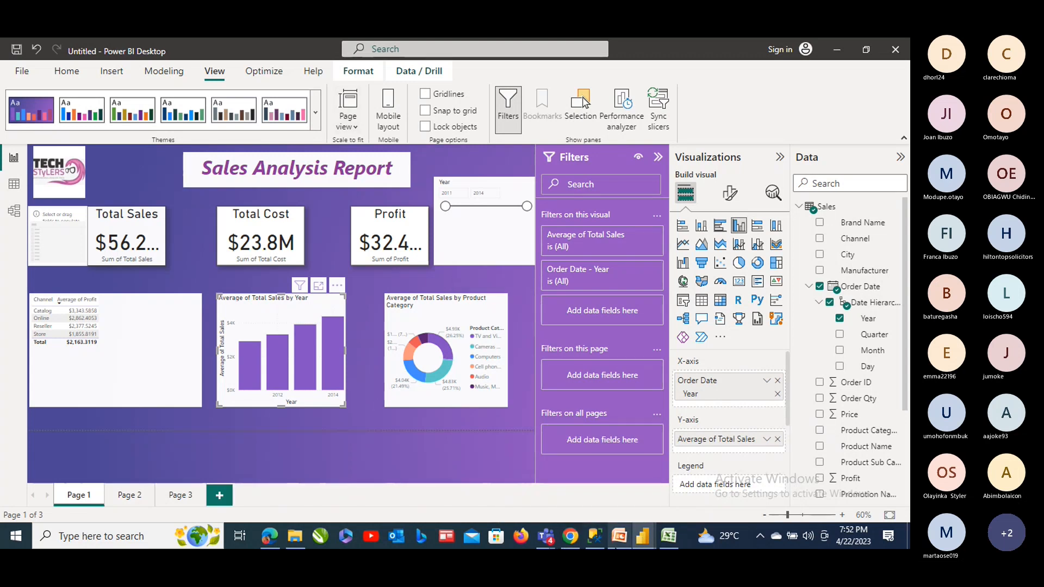
pyautogui.moveTo(537, 537)
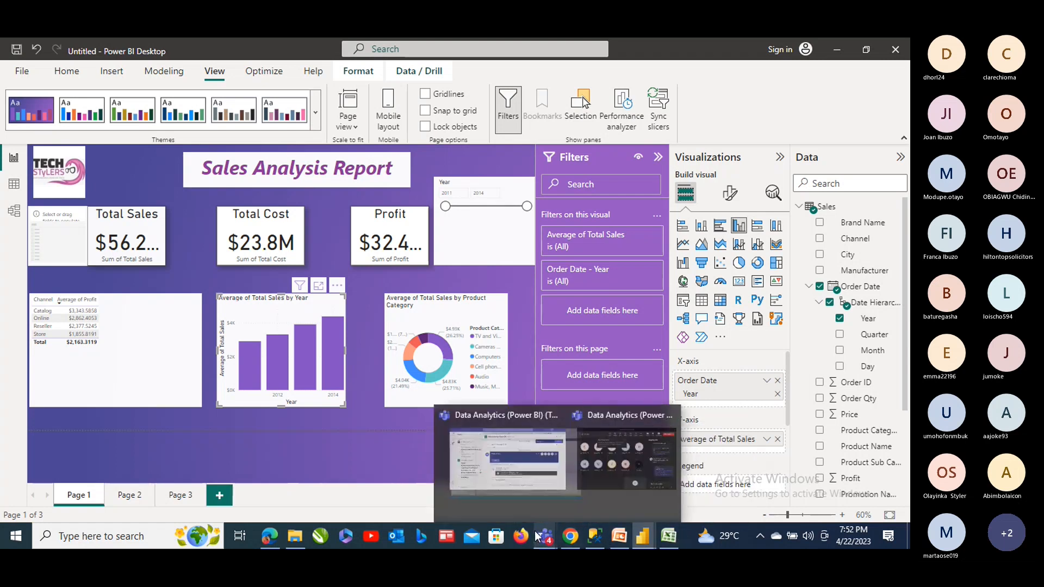
pyautogui.moveTo(613, 485)
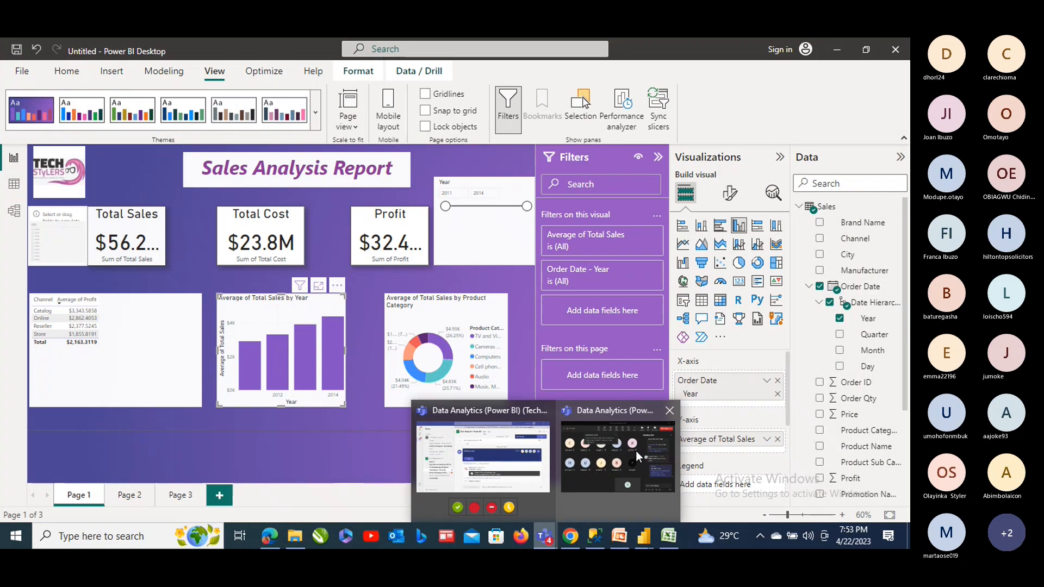
pyautogui.click(635, 451)
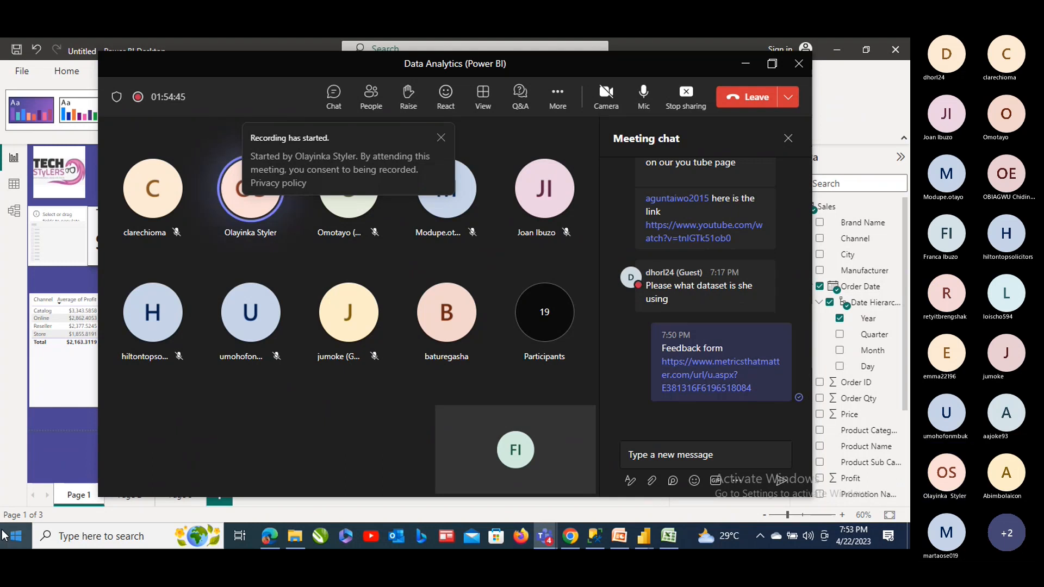
pyautogui.click(37, 453)
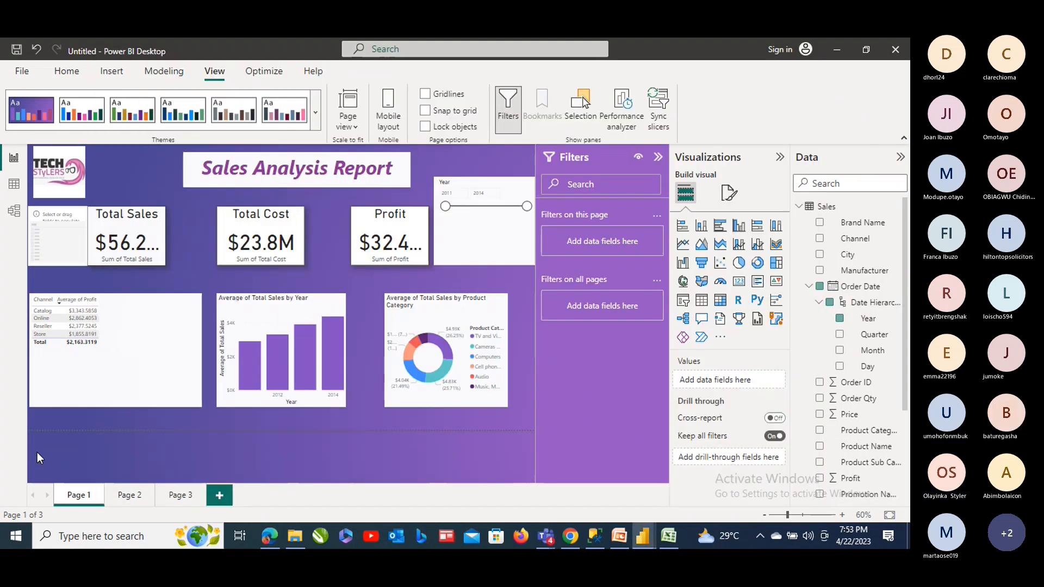